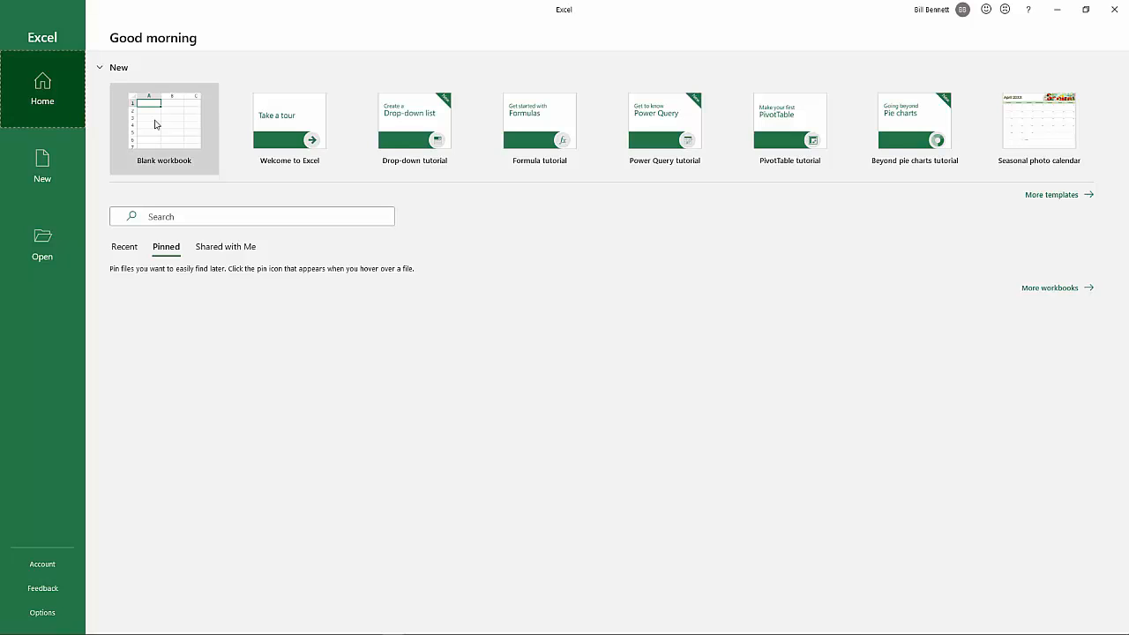
Create a blank workbook and rename its first worksheet Income
click(155, 123)
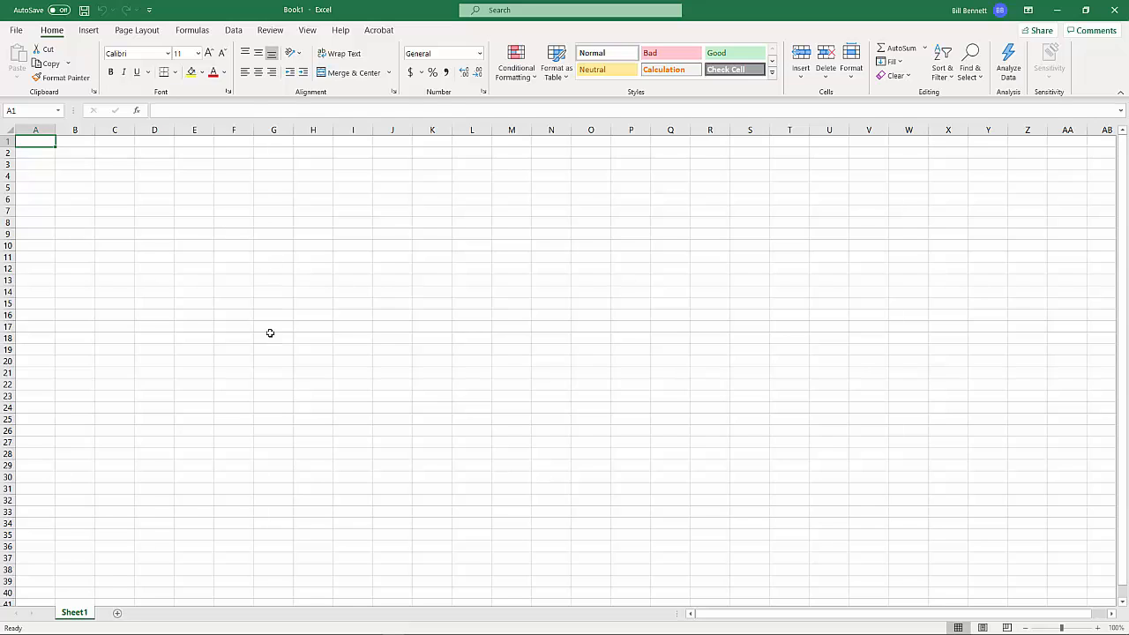
right_click(78, 615)
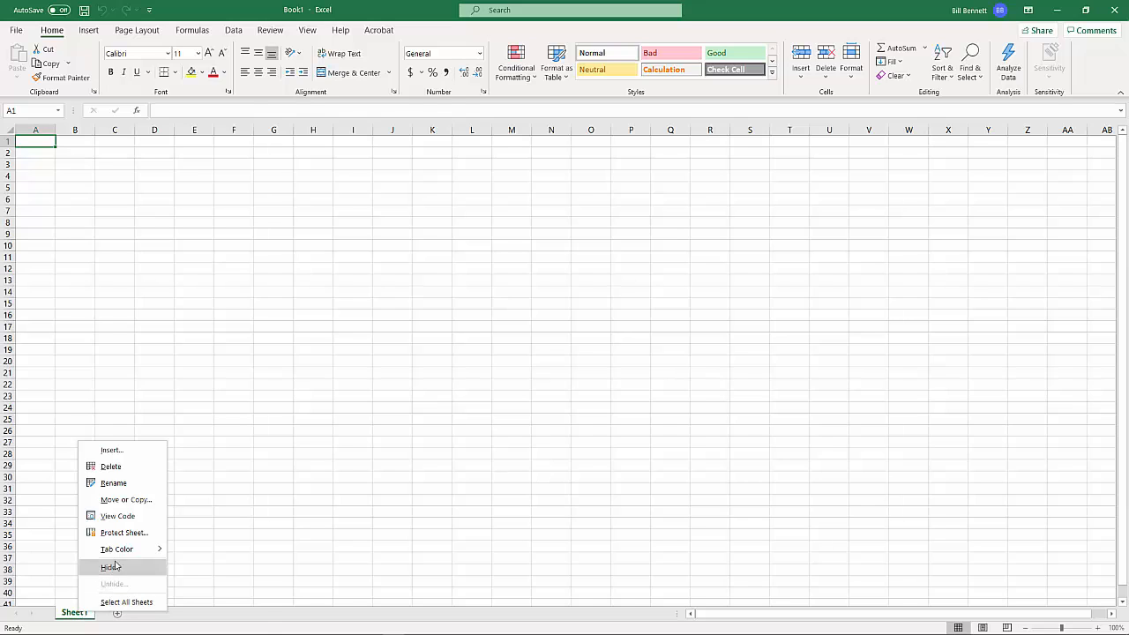
mouse_move(117, 552)
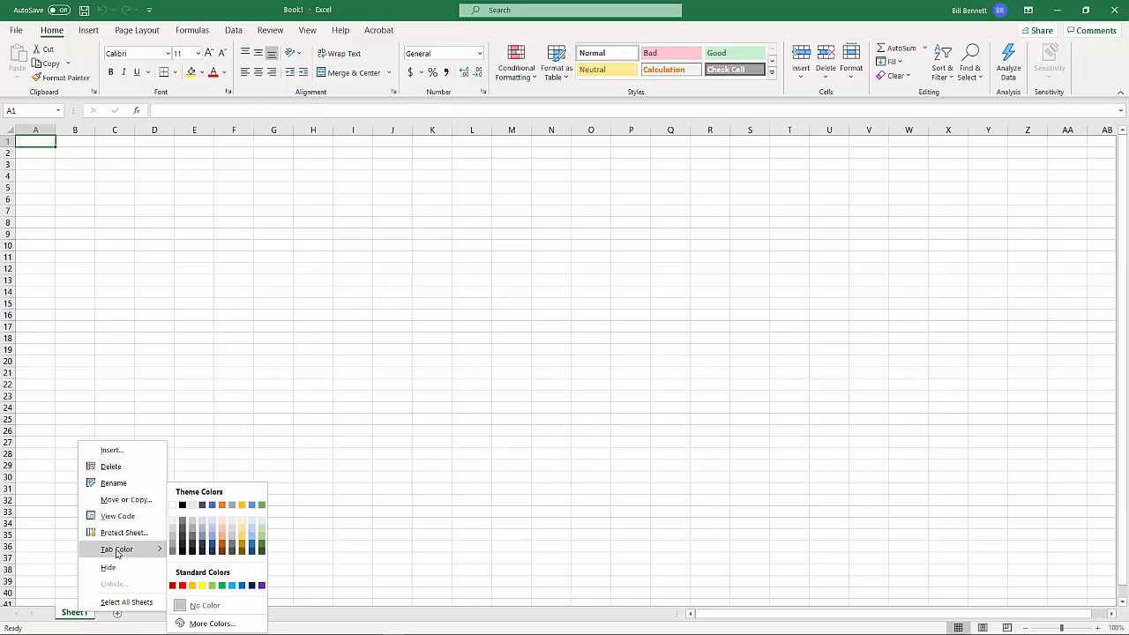
click(118, 484)
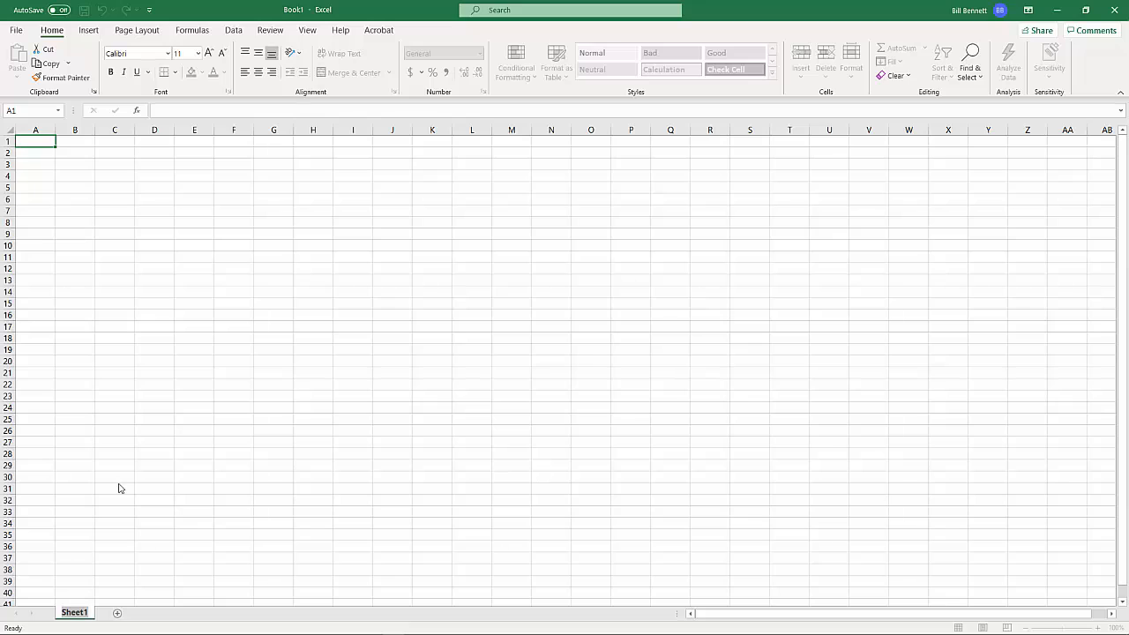
text(Income)
key(Return)
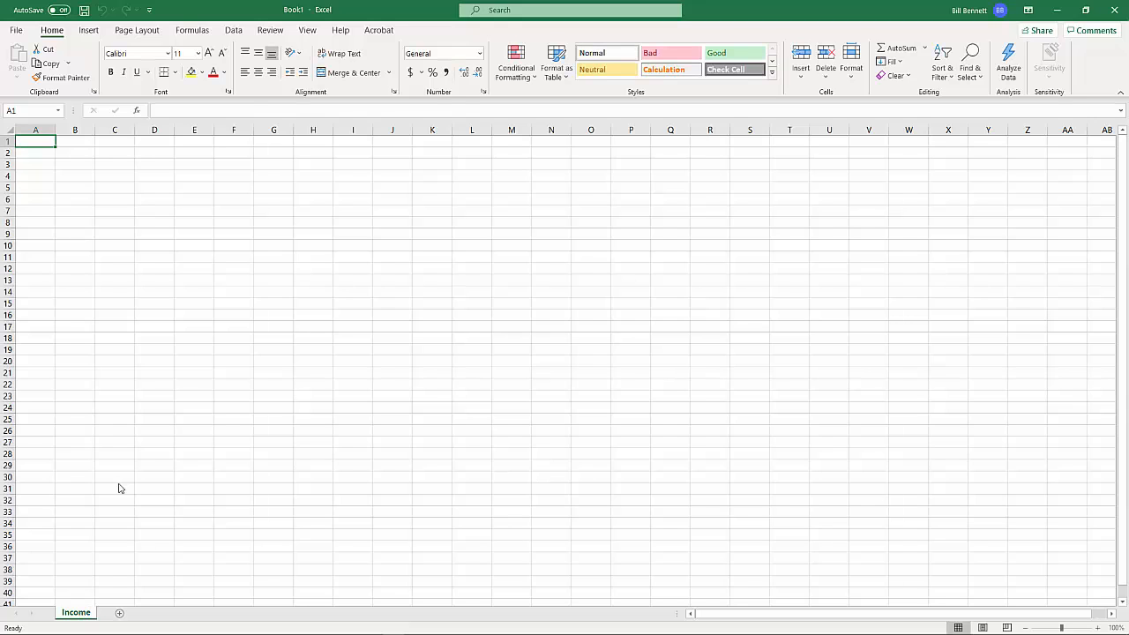
Add a second worksheet and name it Expenses
click(122, 614)
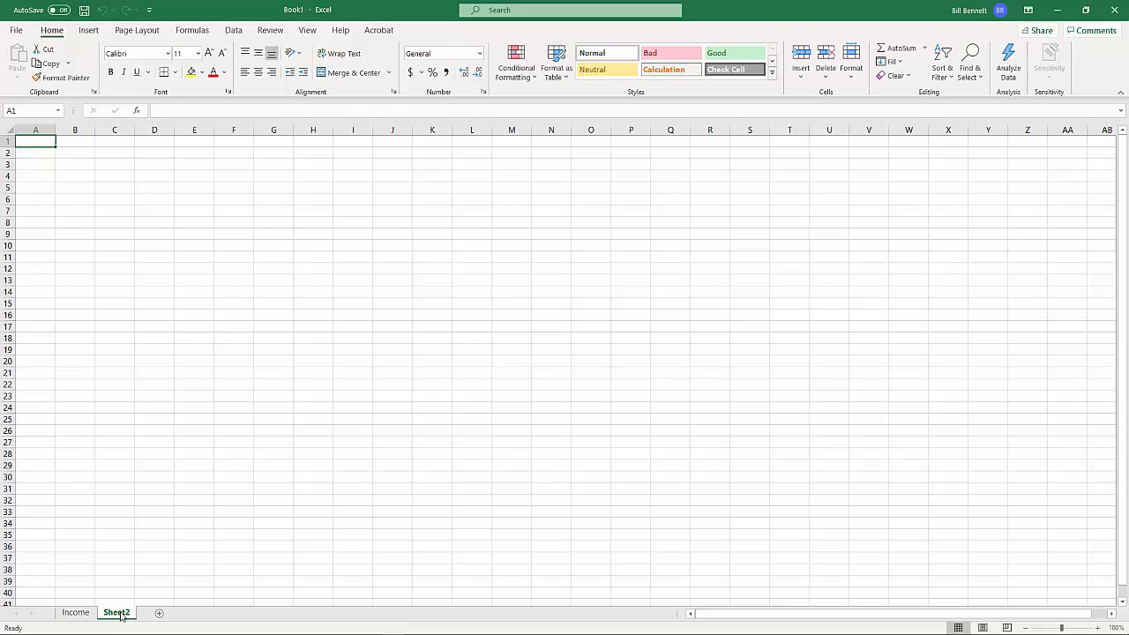
right_click(121, 616)
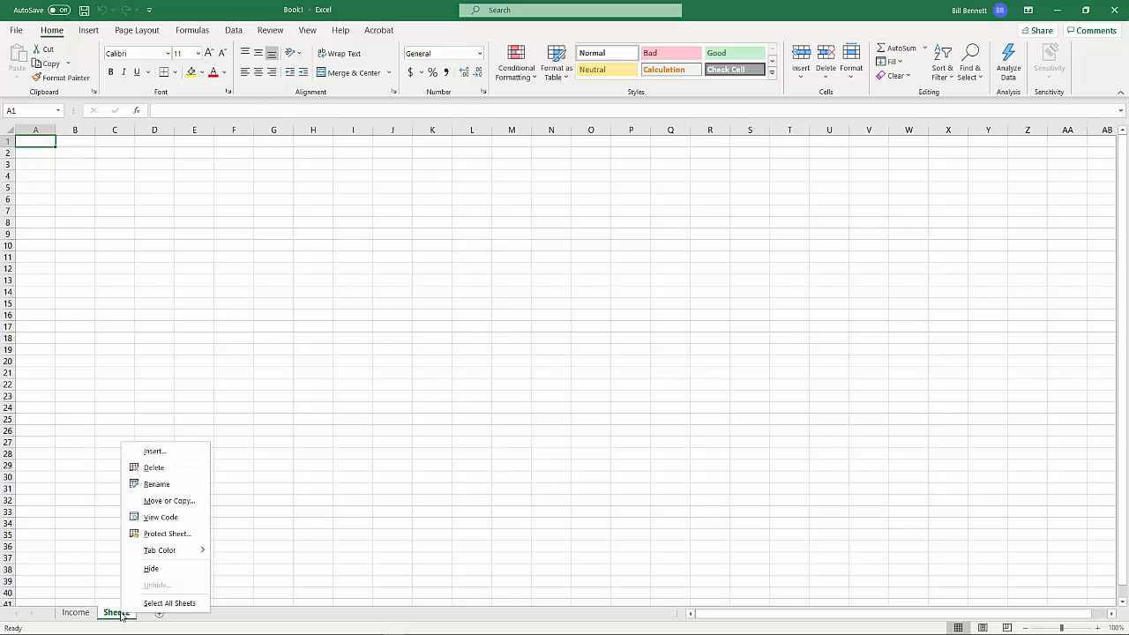
click(154, 487)
text(E)
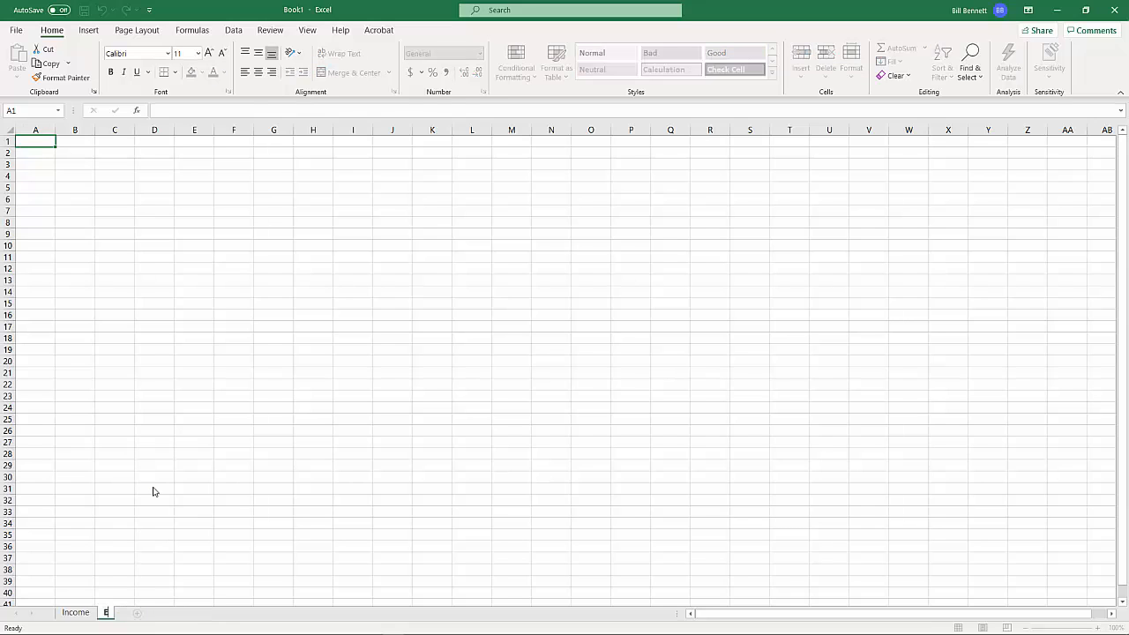
text(xpenses)
key(Return)
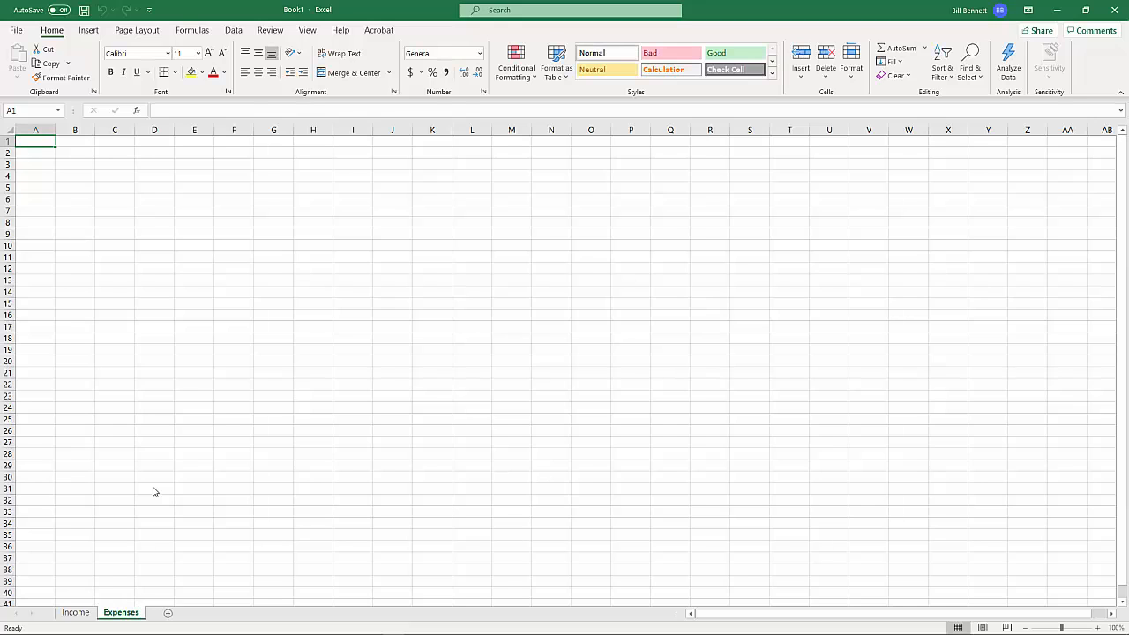
Add a third worksheet and name it Profit & Loss
click(167, 612)
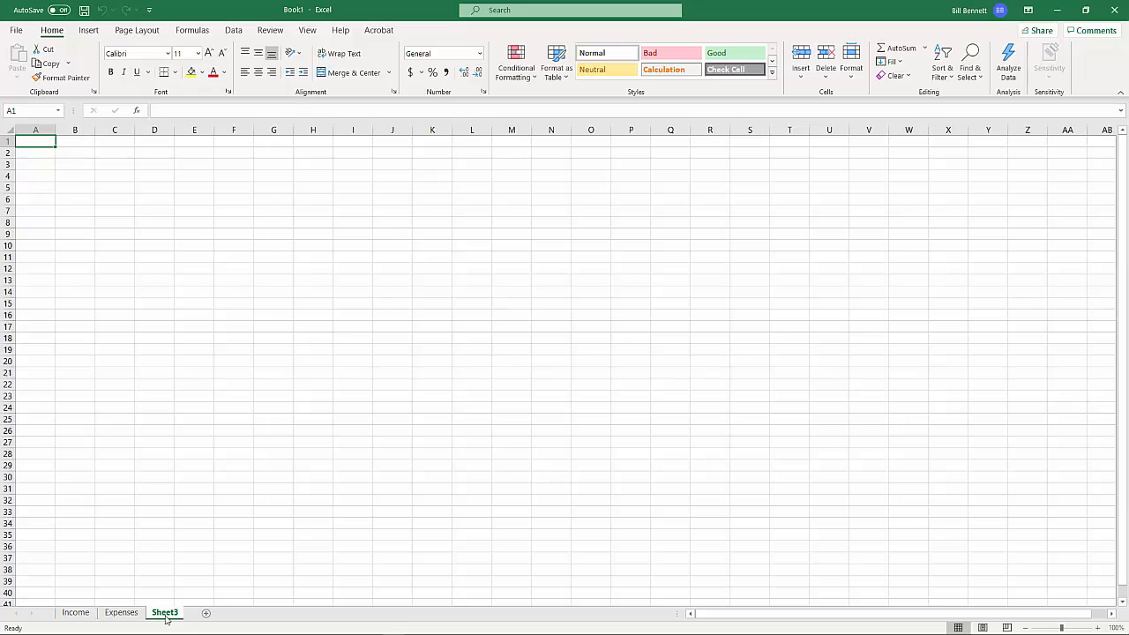
right_click(166, 617)
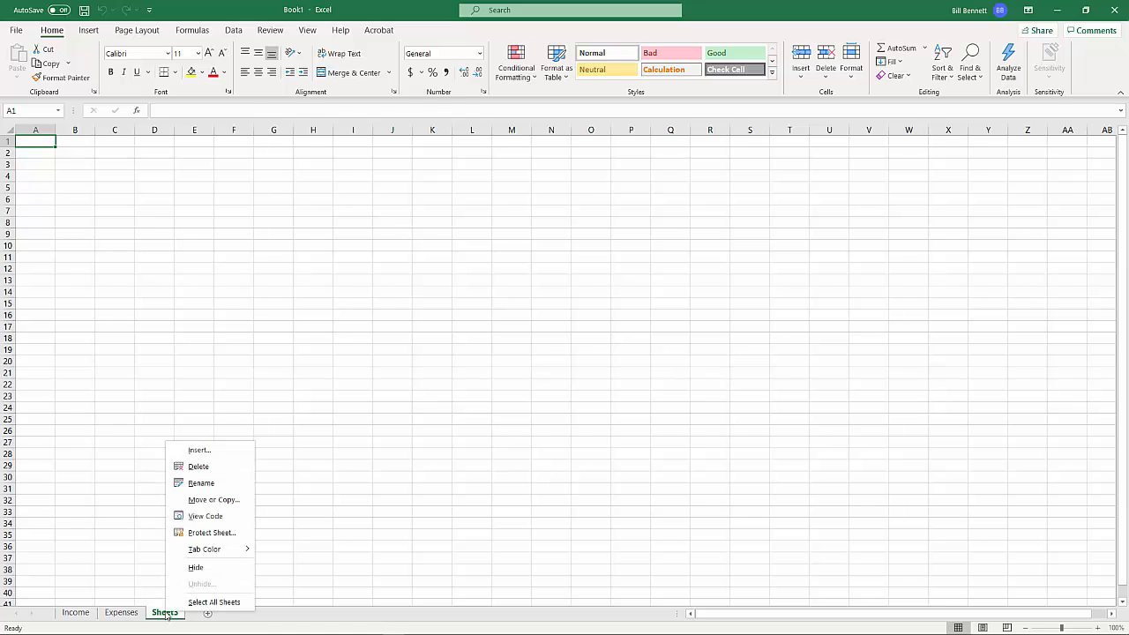
click(200, 483)
text(P)
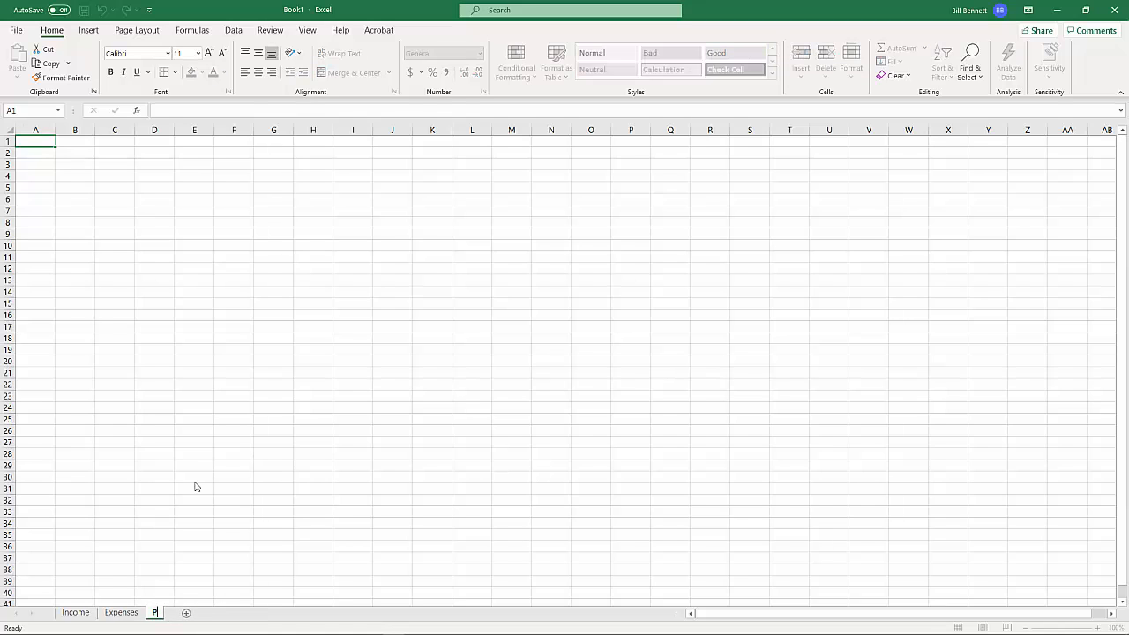
text(rofit & Loss)
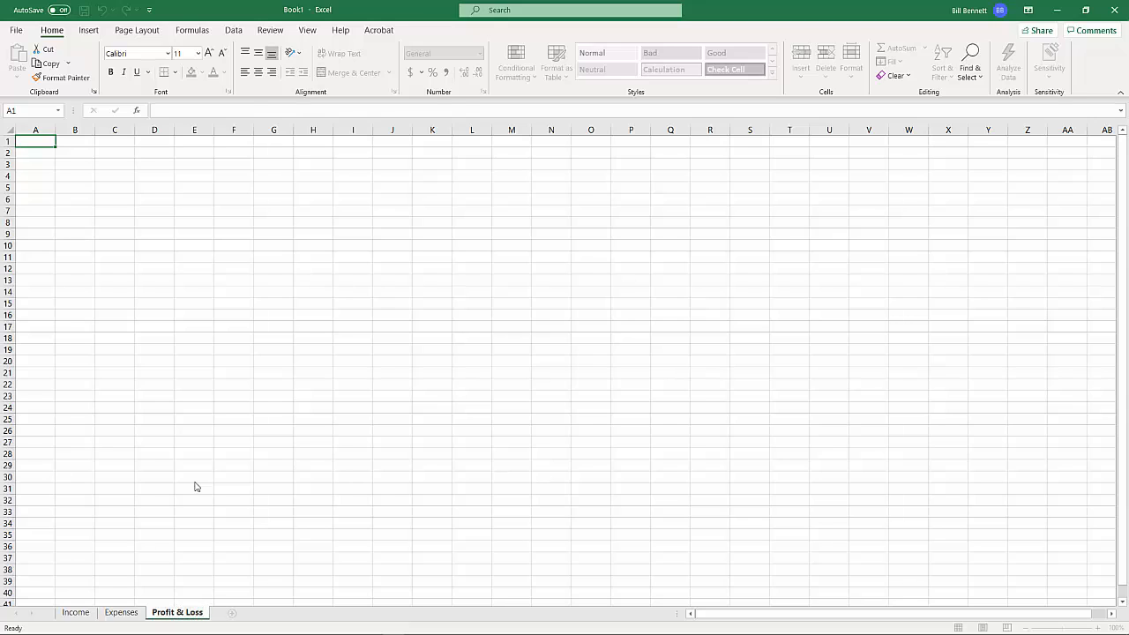
key(Return)
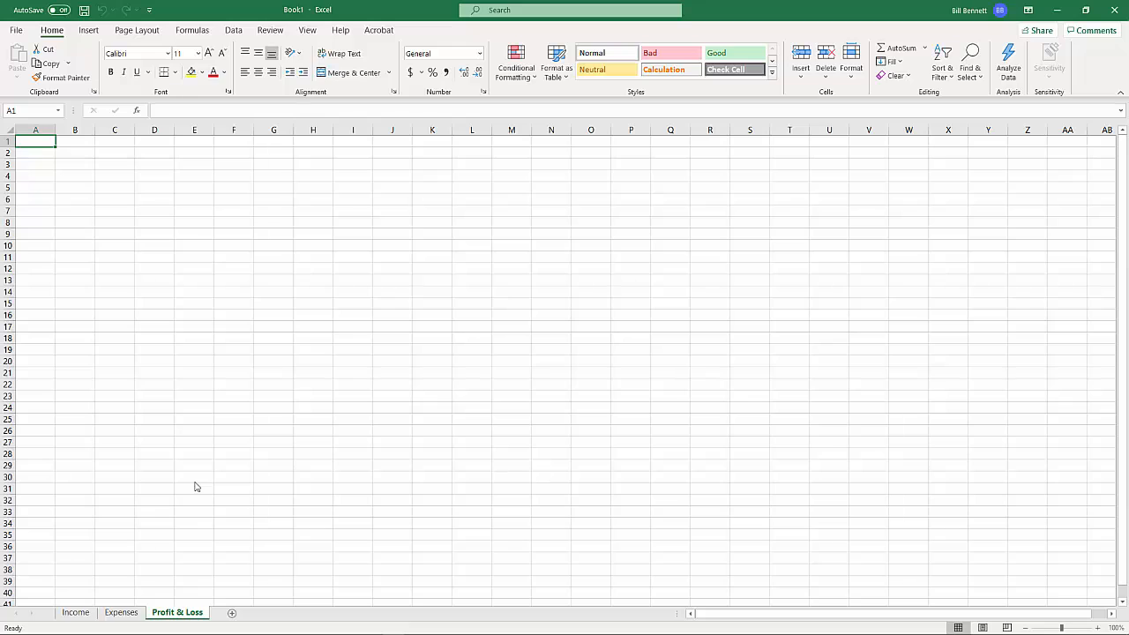
Enter the heading "Inocme Sources" in cell A2 of the Income sheet
click(76, 614)
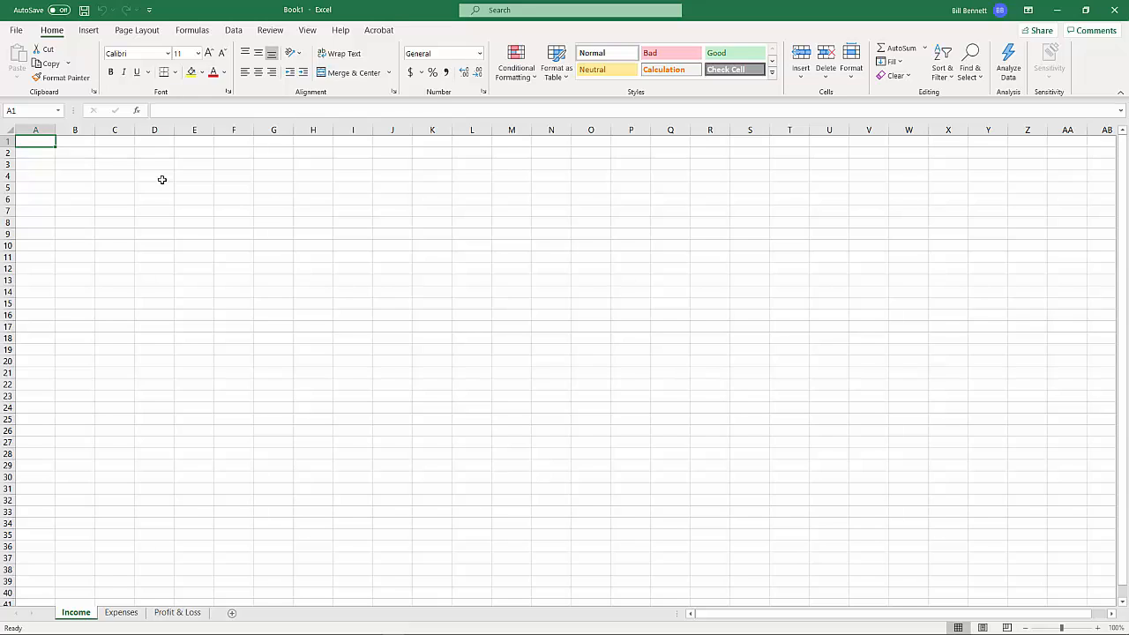
click(38, 155)
text(In)
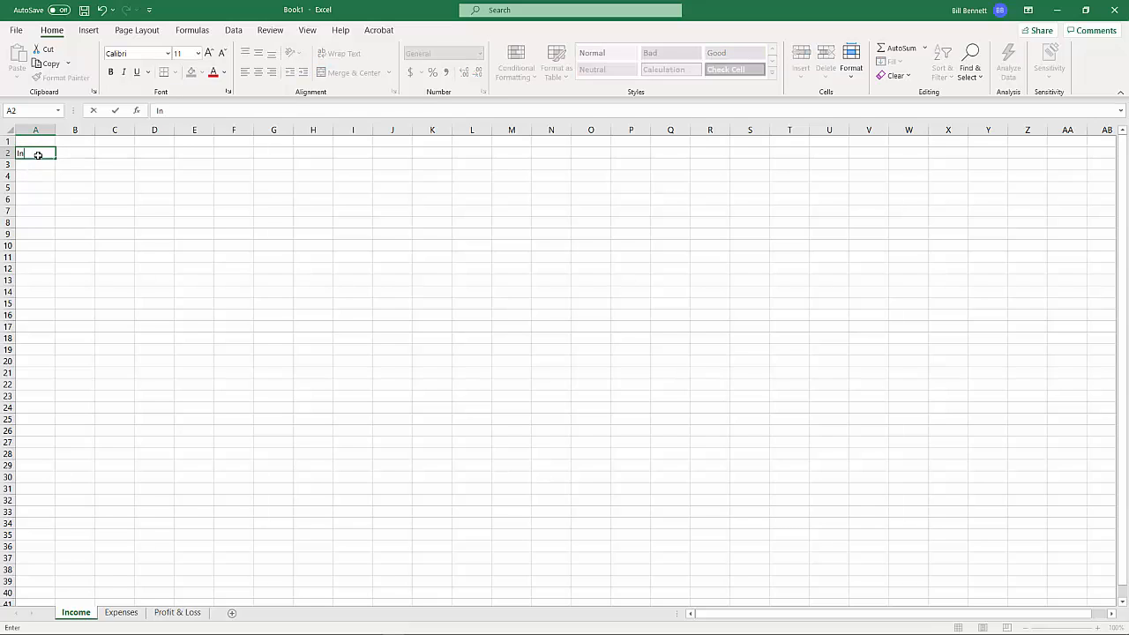
text(ocme Sources)
key(Tab)
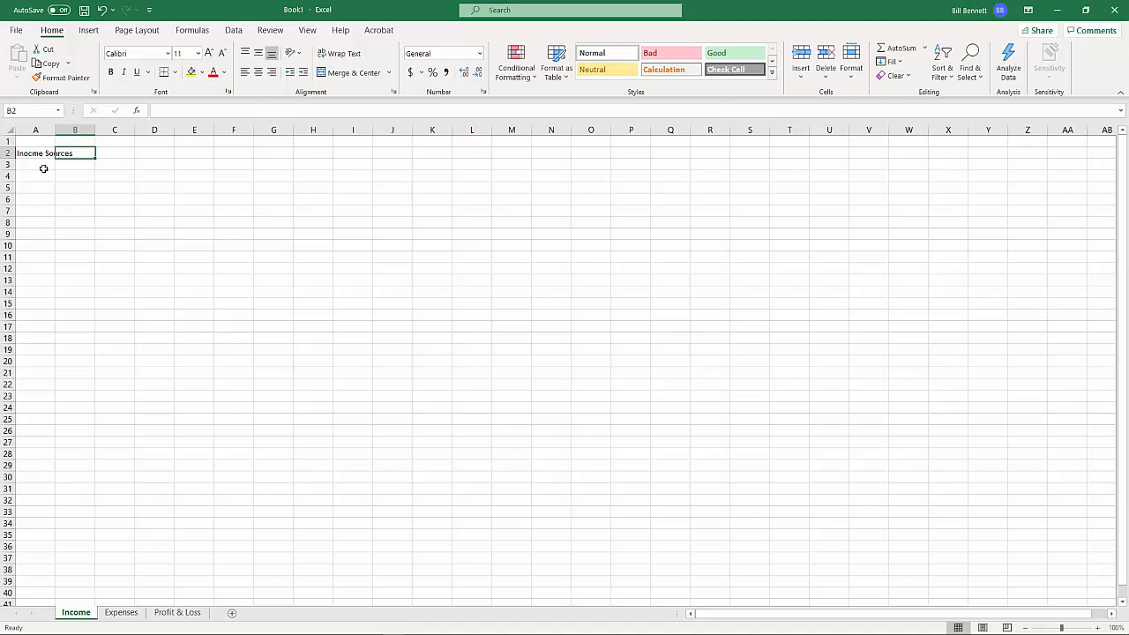
Correct the misspelled heading in cell A2 to "Income Sources" and autofit column A to the text
click(36, 154)
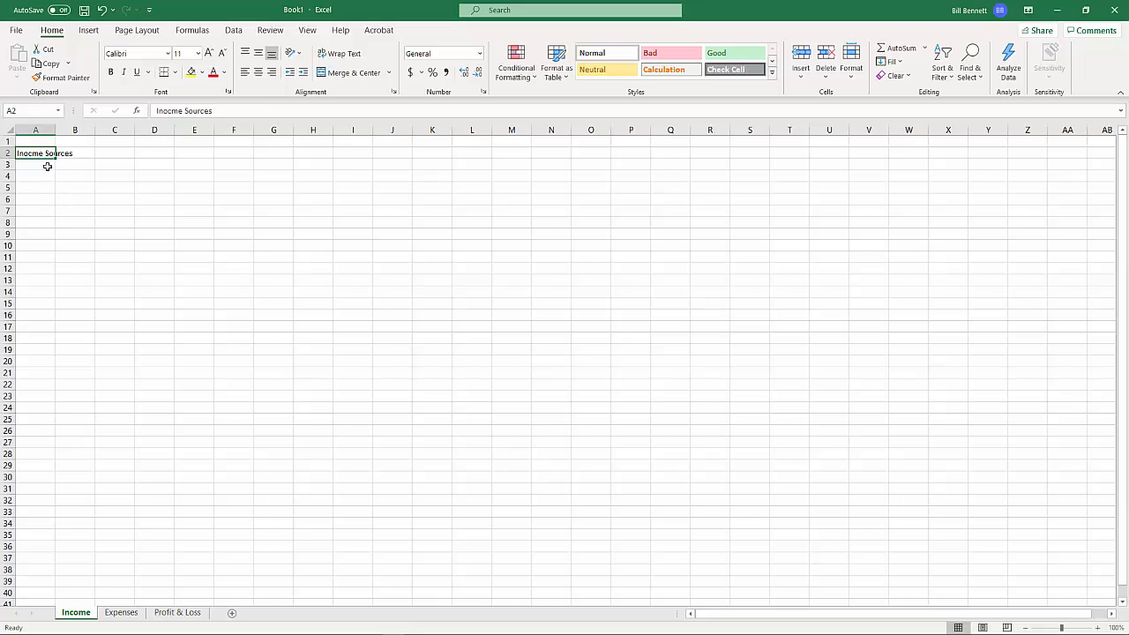
click(172, 111)
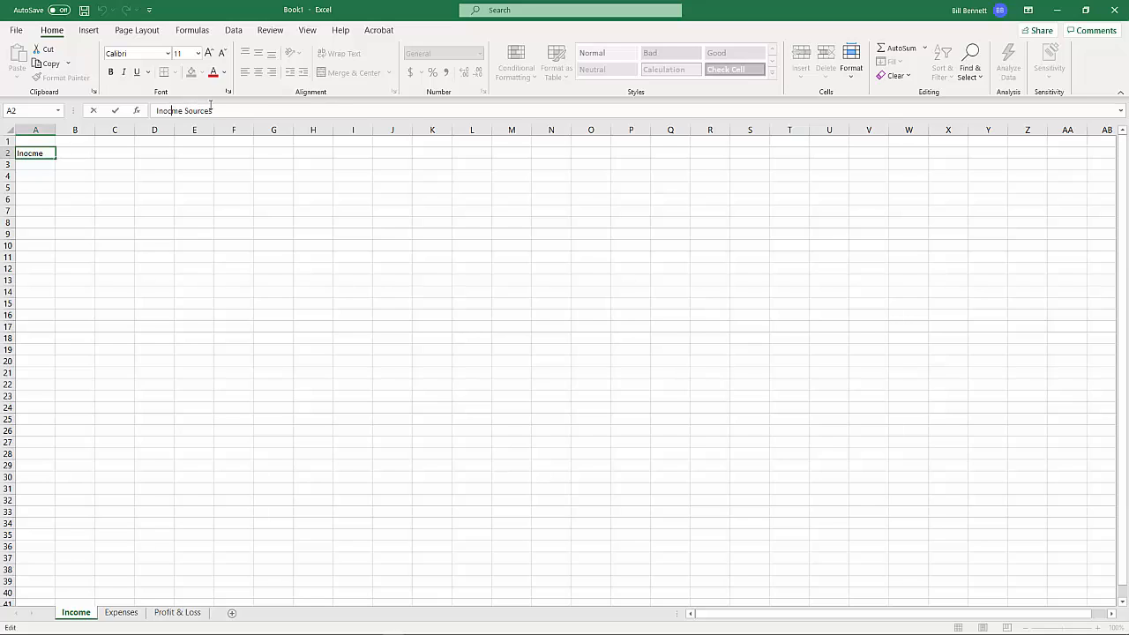
drag(214, 112, 151, 111)
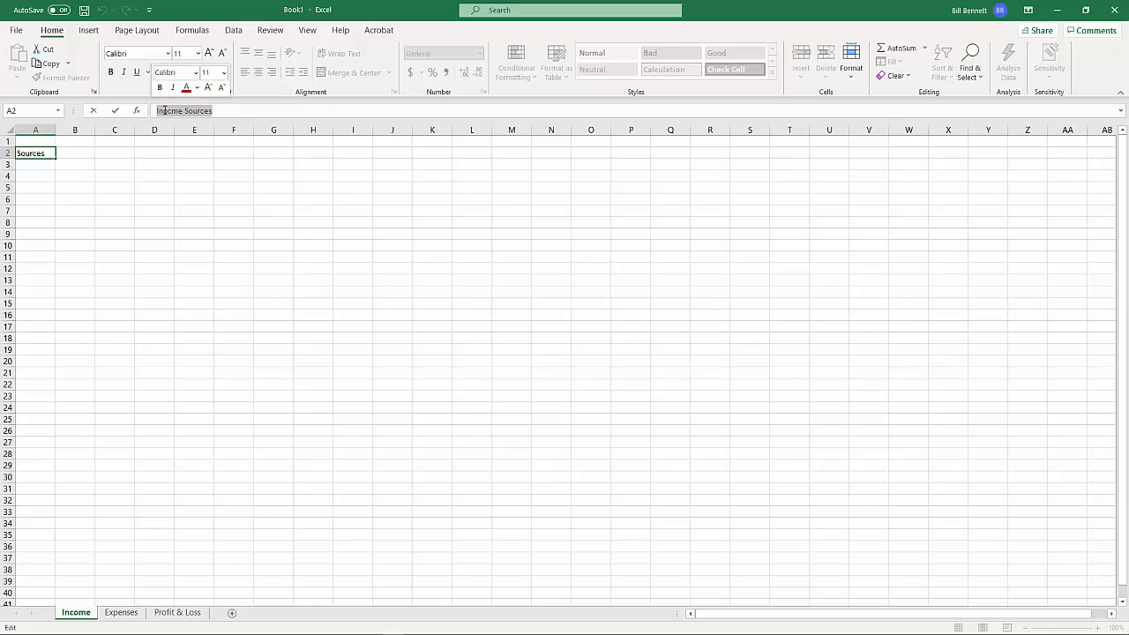
click(172, 111)
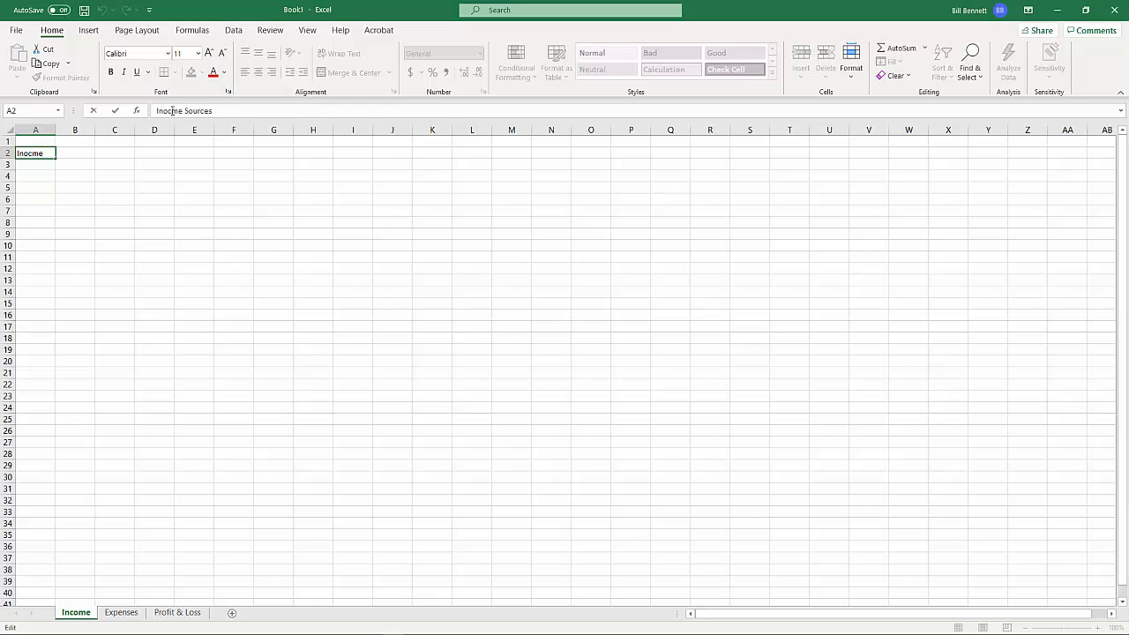
key(BackSpace)
key(BackSpace)
text(co)
key(Return)
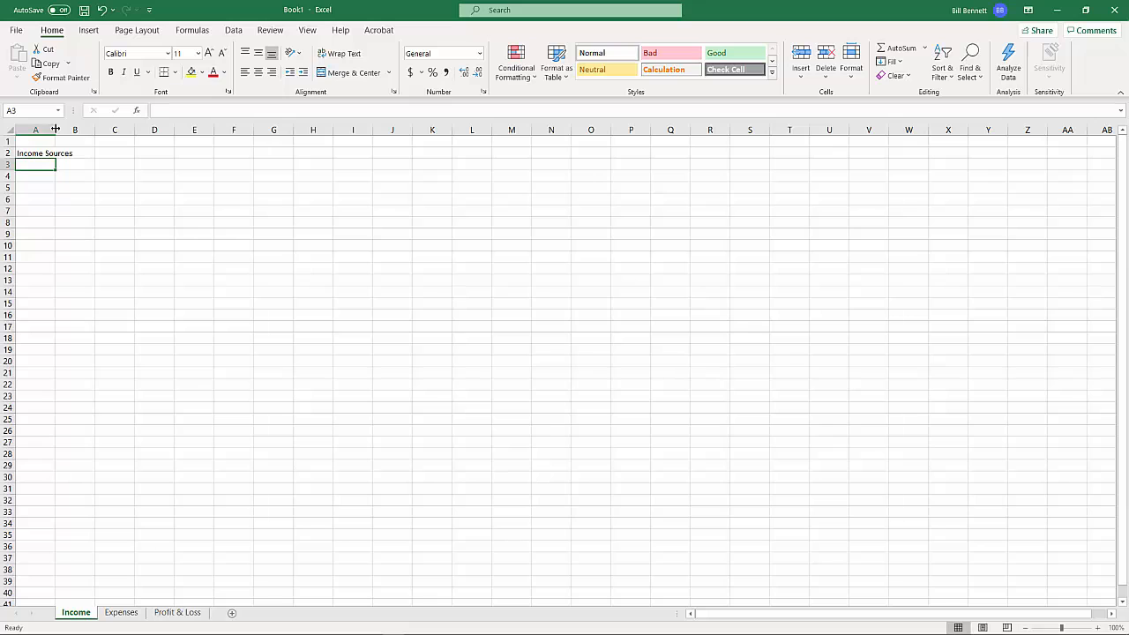
mouse_move(55, 130)
mouse_down()
mouse_move(167, 130)
mouse_move(54, 133)
mouse_up()
double_click(53, 130)
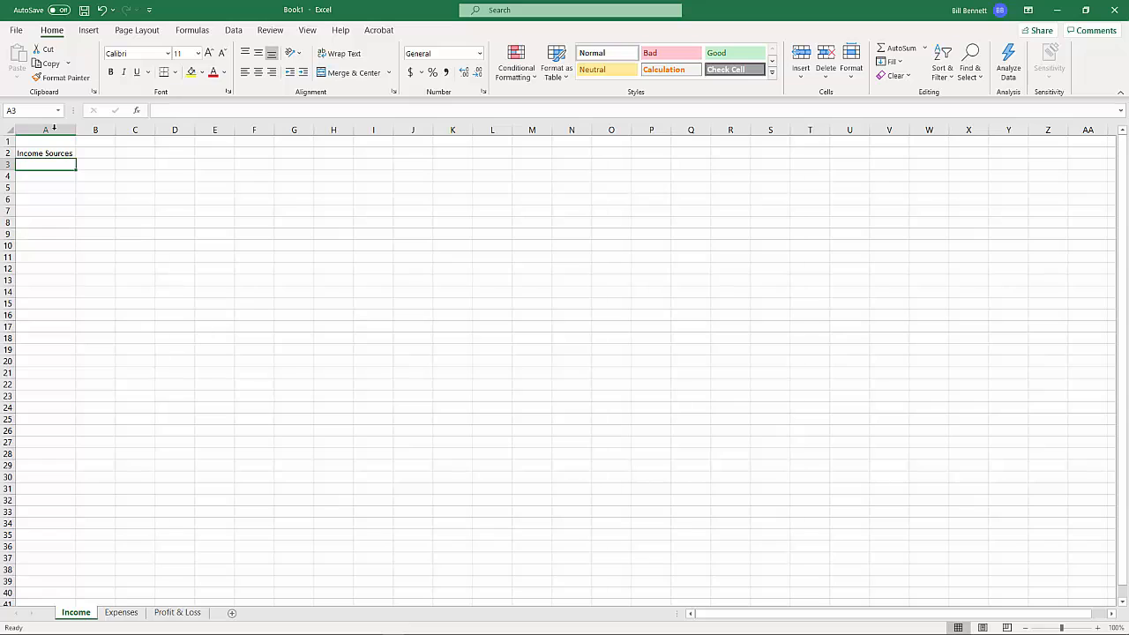
Enter the month headings "Jan." in cell B2 and "Feb." in cell C2
click(99, 154)
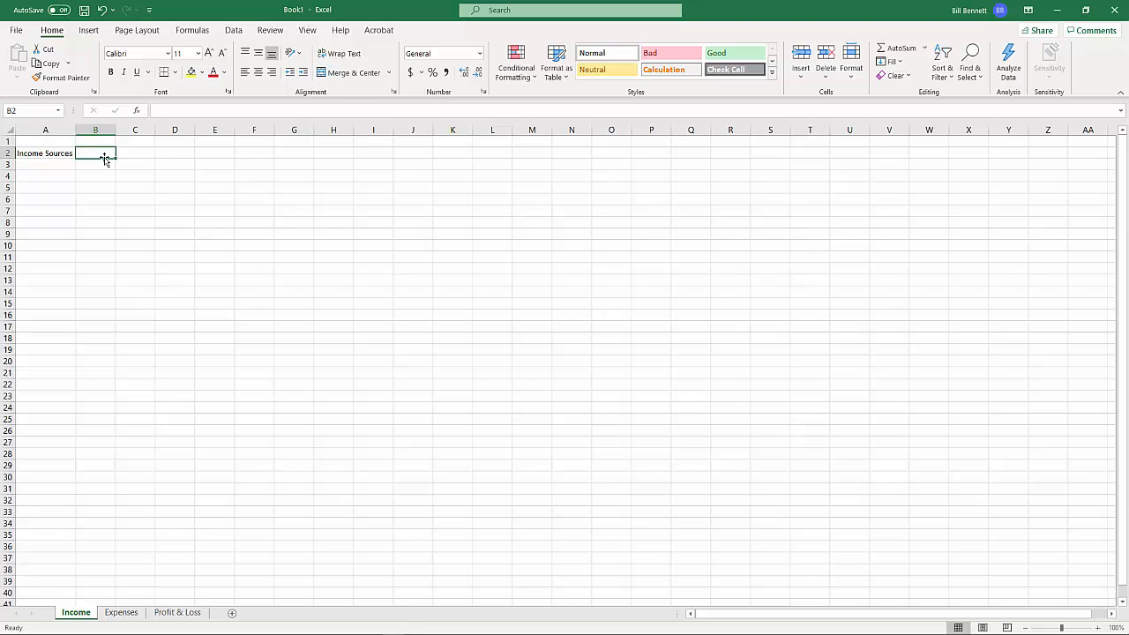
text(JAN)
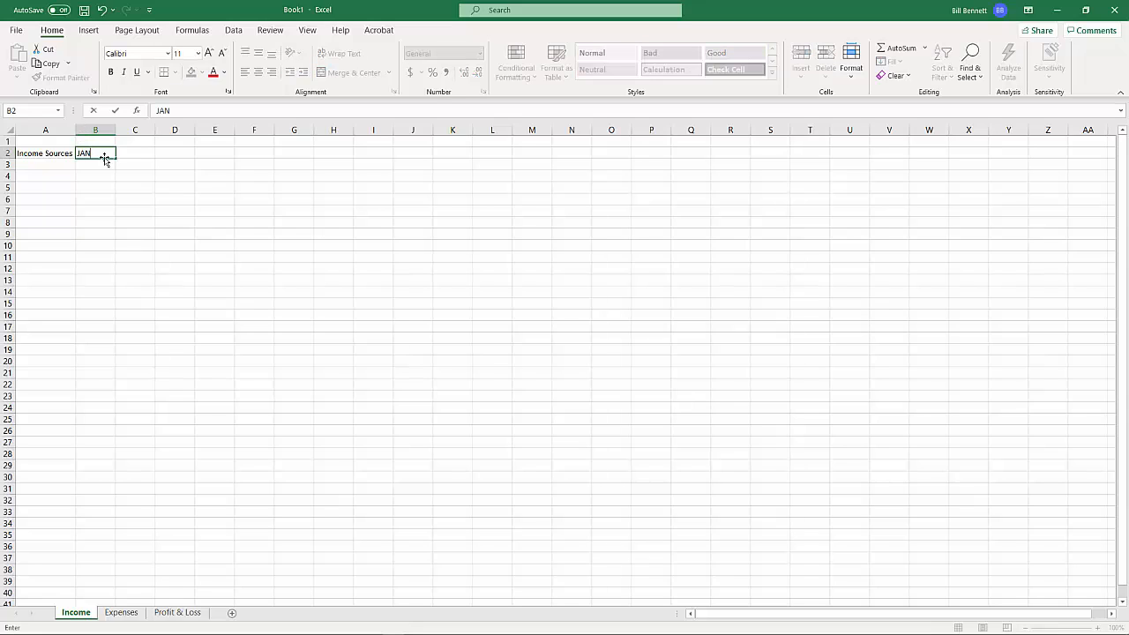
text(.)
key(BackSpace)
key(BackSpace)
key(BackSpace)
text(an.)
click(129, 154)
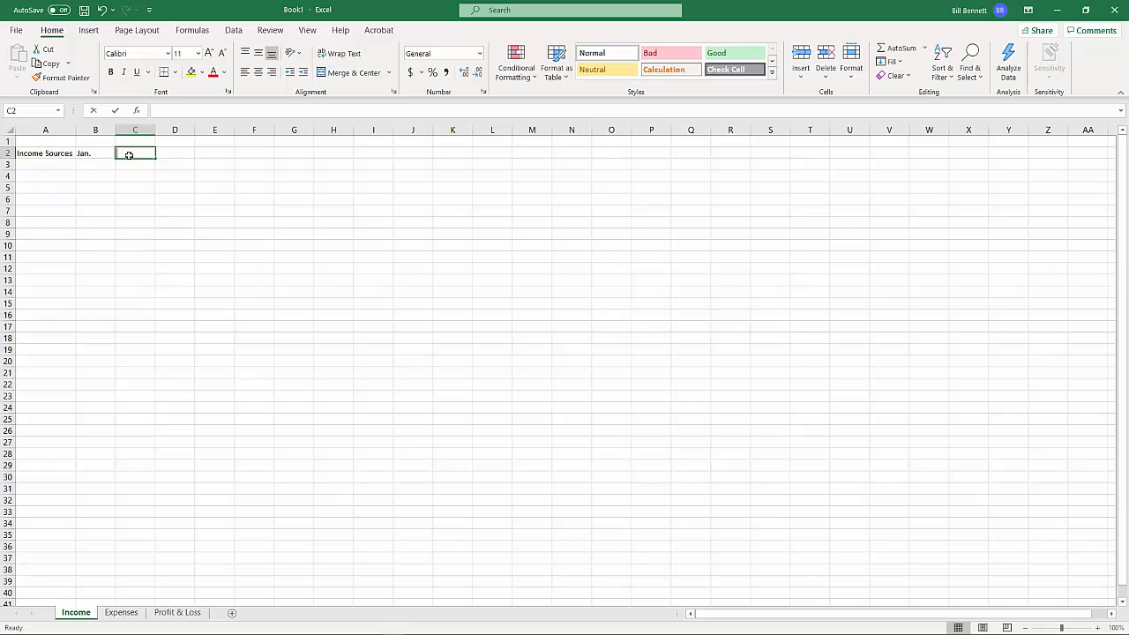
text(Feb.)
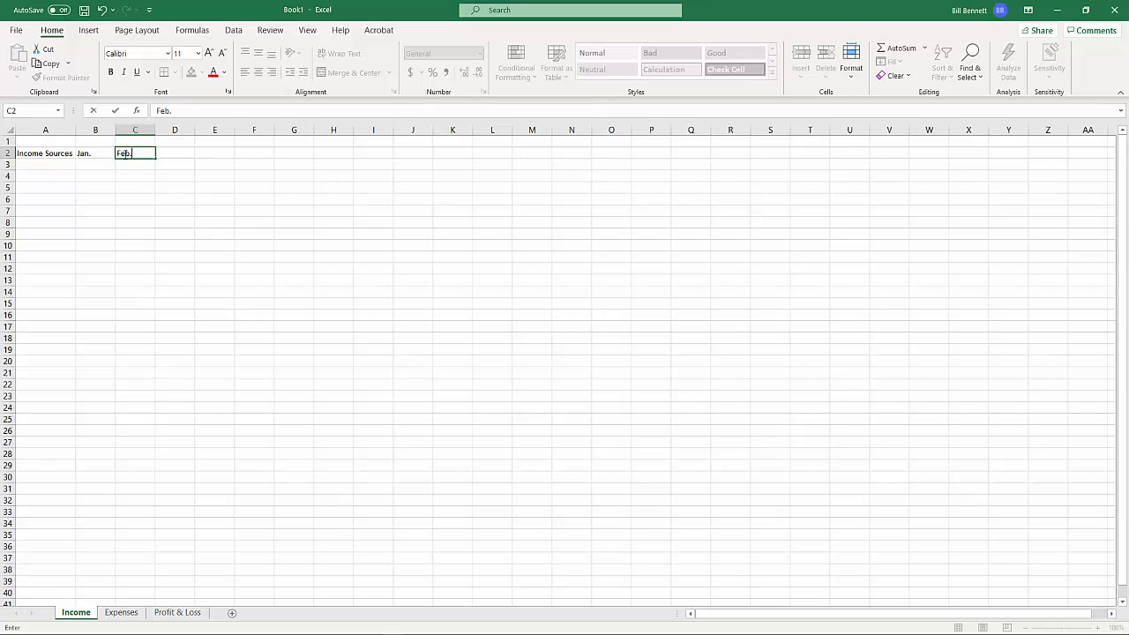
Extend the month series from B2:C2 across row 2 through December in column M
click(92, 154)
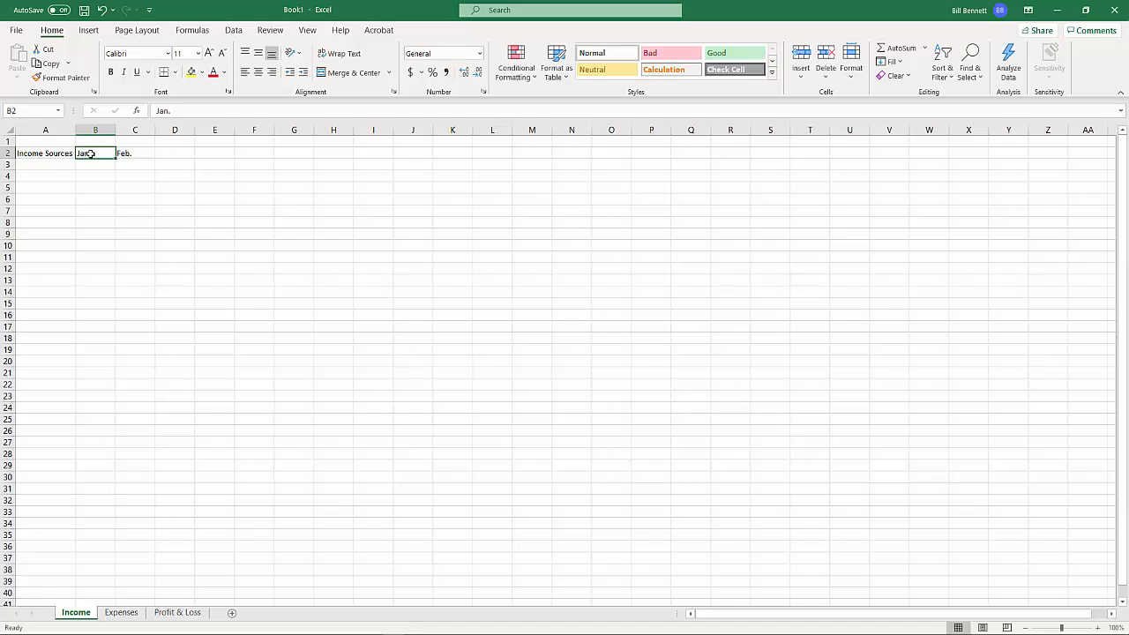
drag(90, 153, 127, 153)
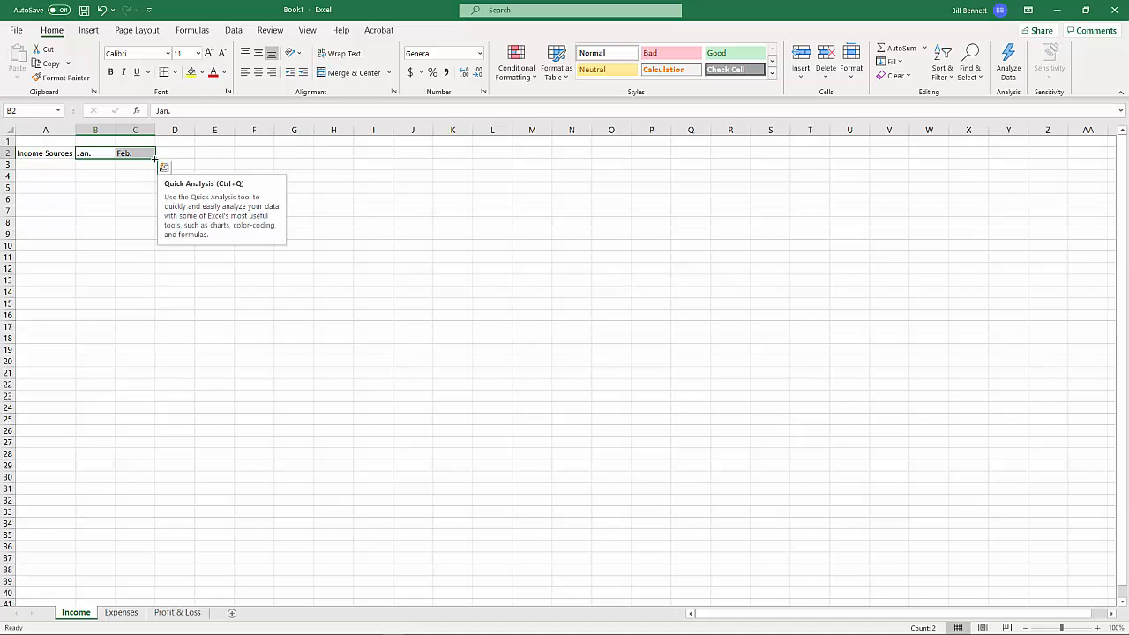
drag(154, 159, 541, 155)
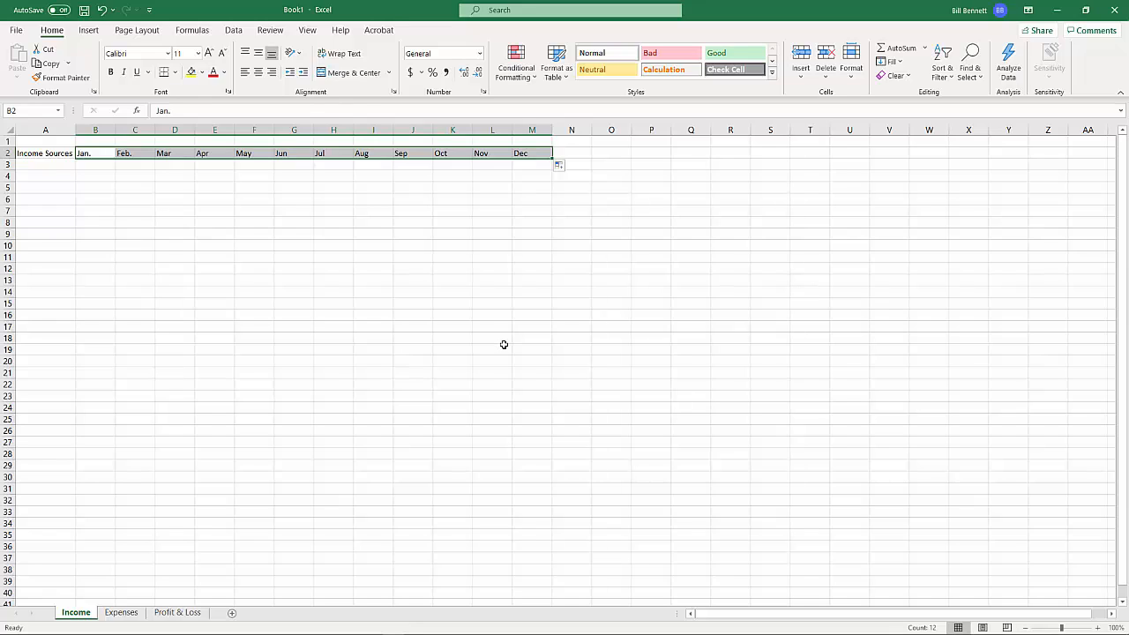
Remove the periods from the January and February headings so cells B2 and C2 read Jan and Feb
click(92, 159)
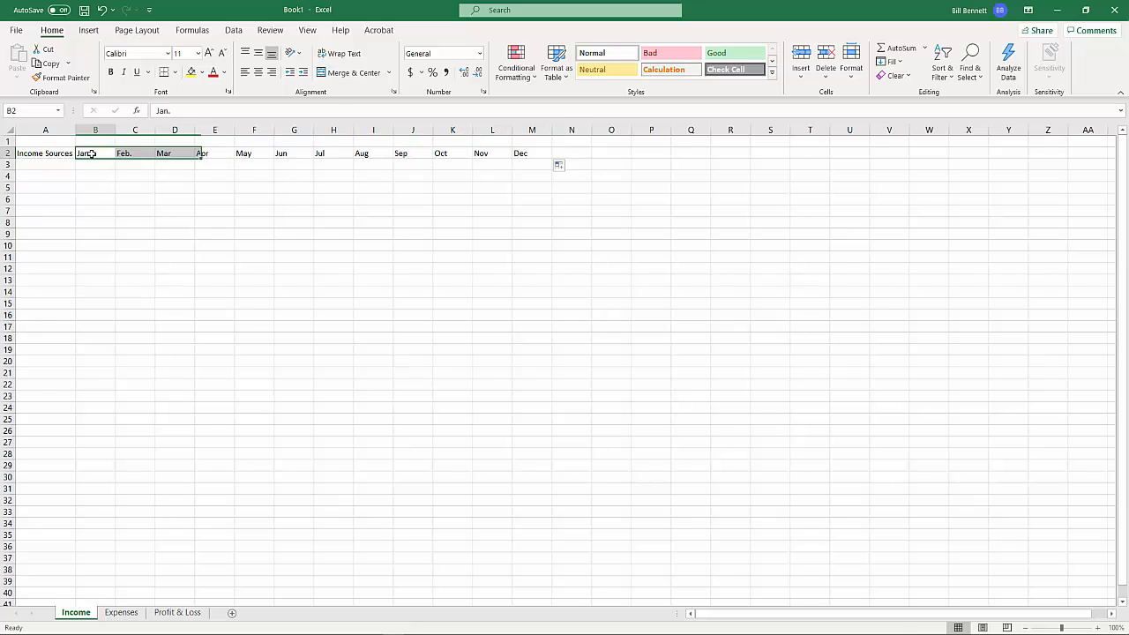
click(174, 112)
key(BackSpace)
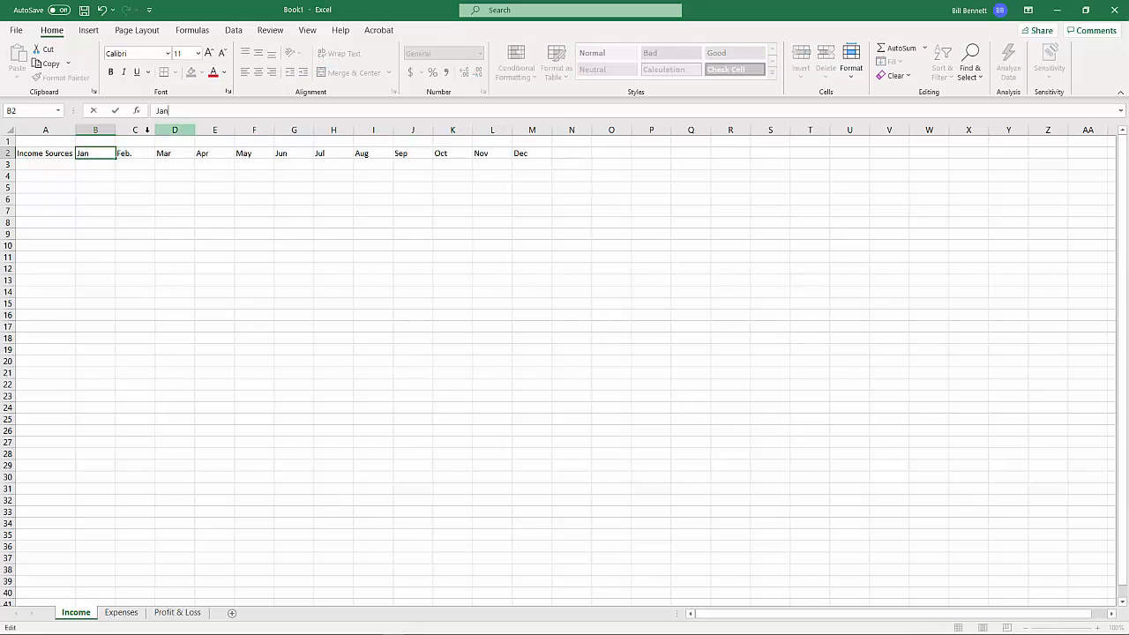
click(128, 154)
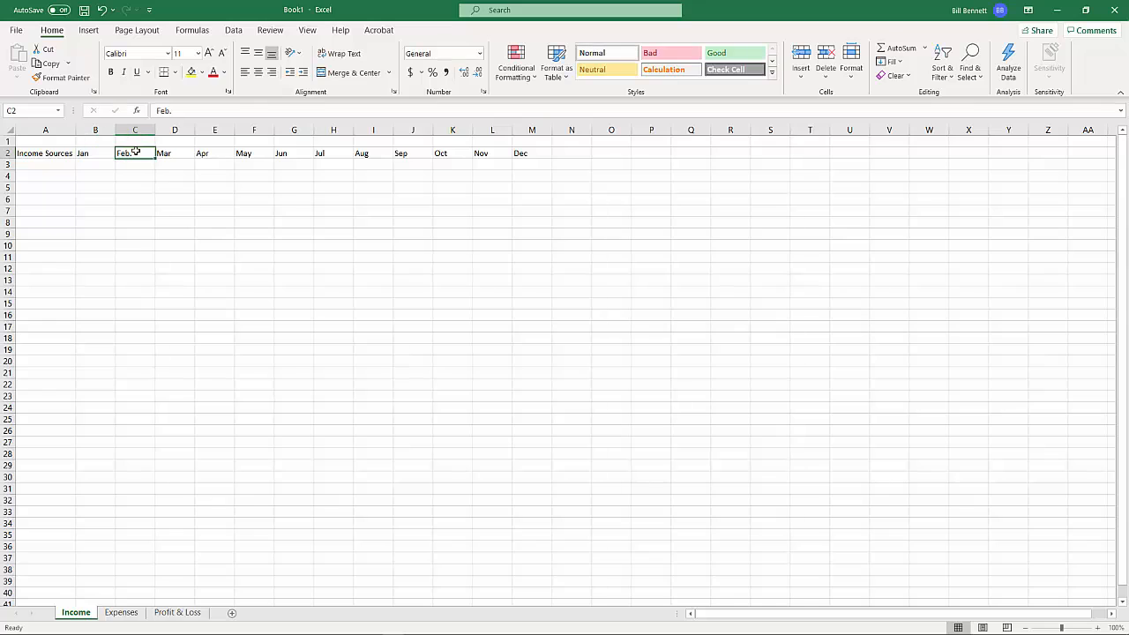
click(176, 112)
key(BackSpace)
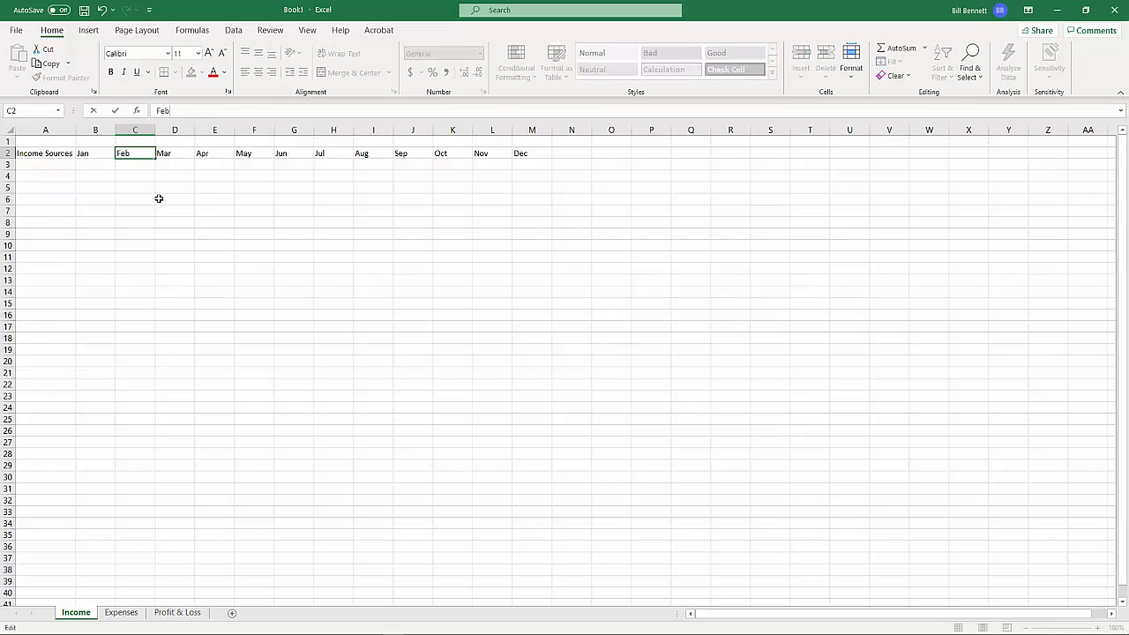
click(158, 198)
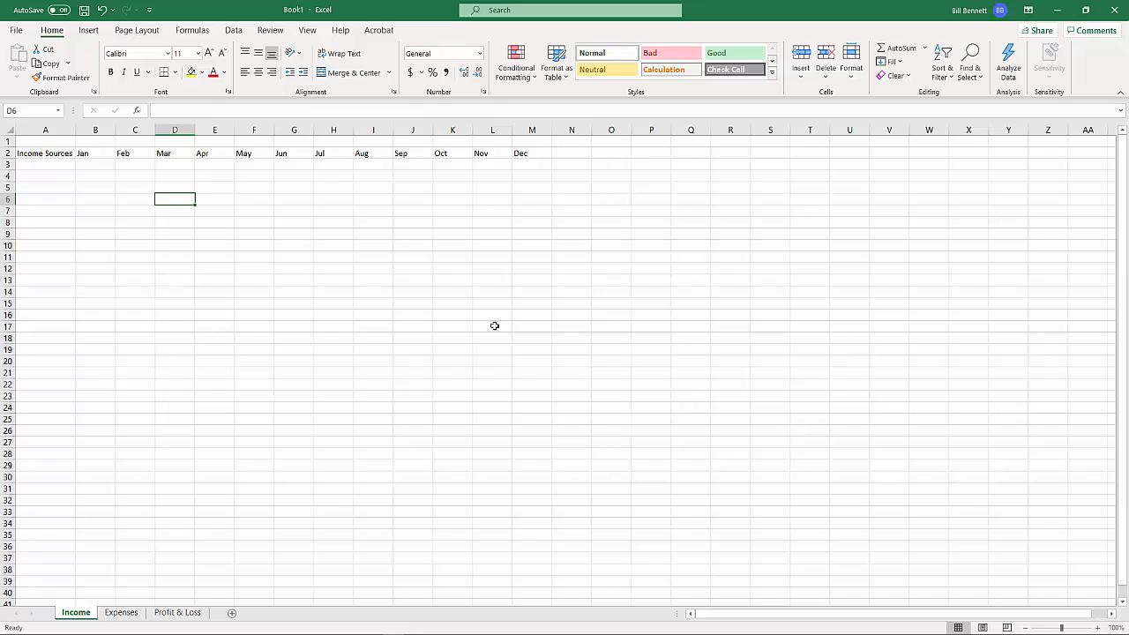
Select the month headings from December back to January in cells B2:M2
click(530, 153)
drag(530, 153, 94, 154)
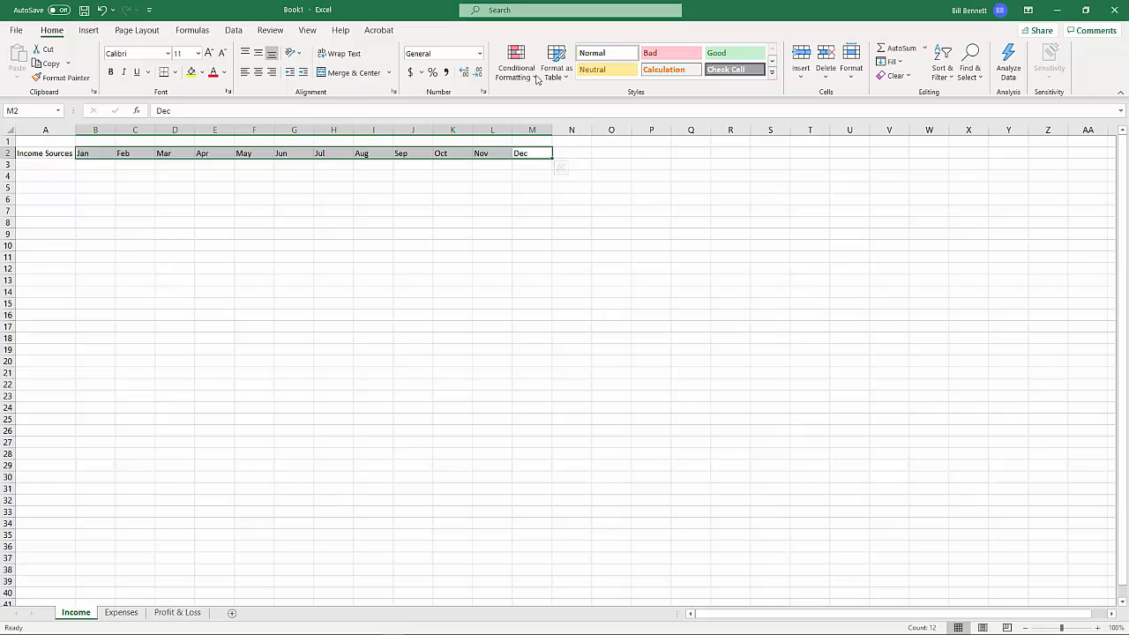
Collapse the ribbon and restore it with the Show Tabs and Commands display option
click(1120, 93)
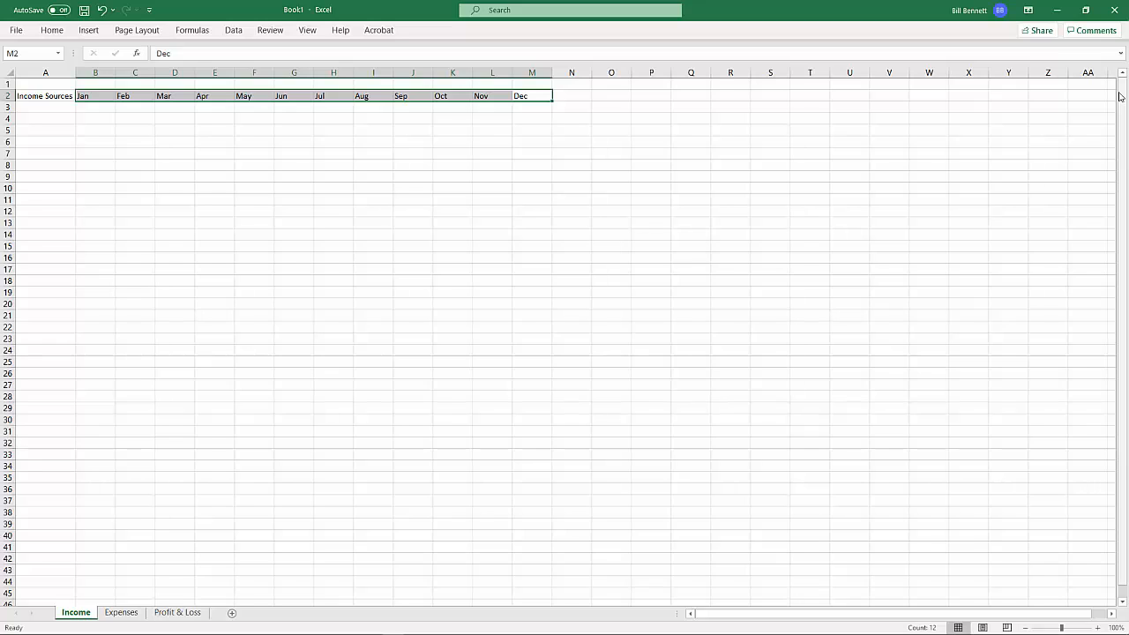
click(1027, 11)
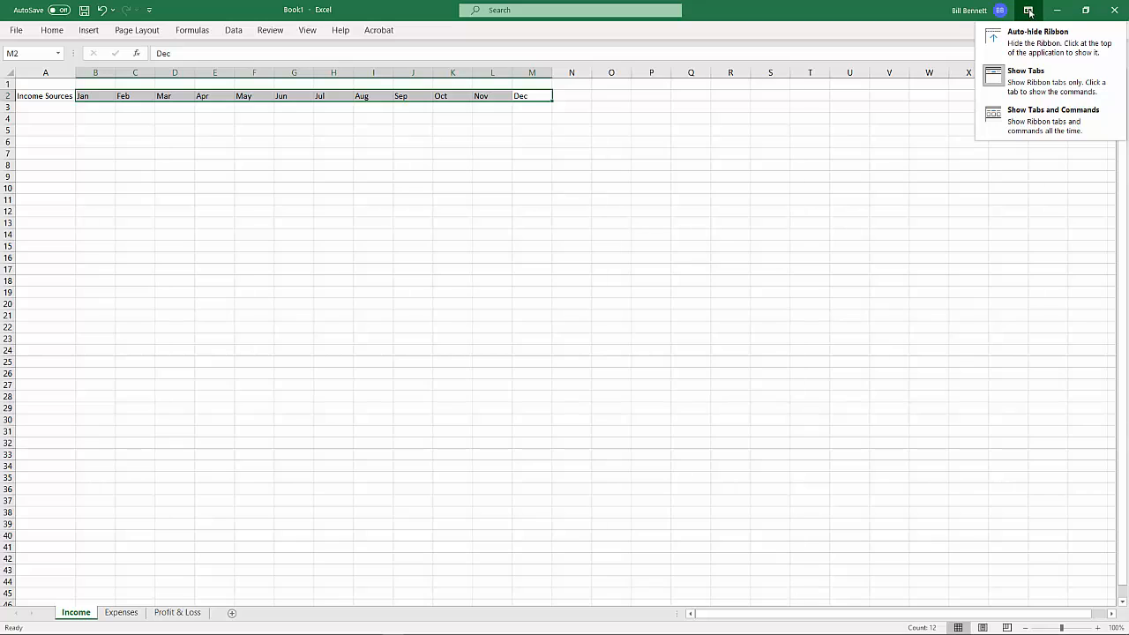
click(1027, 10)
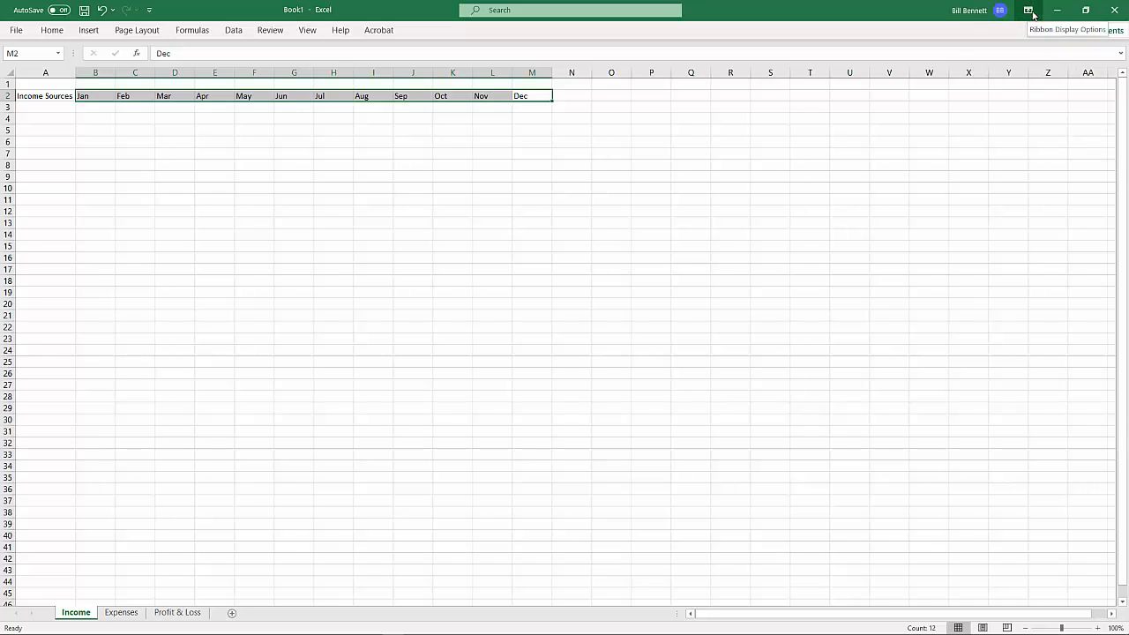
click(1028, 10)
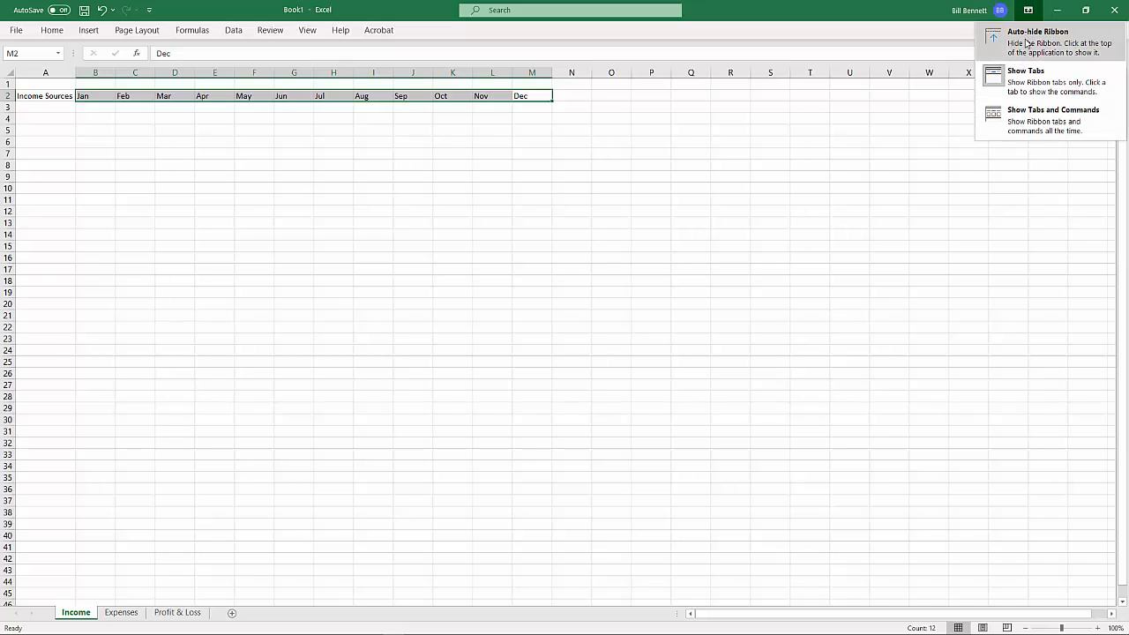
click(1036, 121)
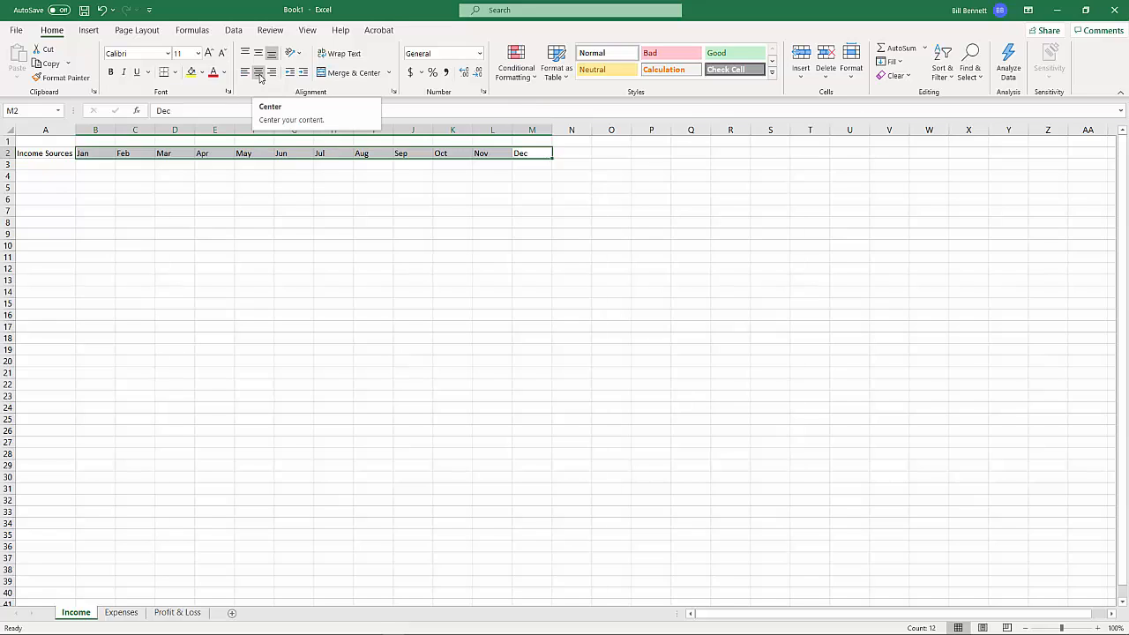
Center the selected month headings horizontally within their cells
click(259, 74)
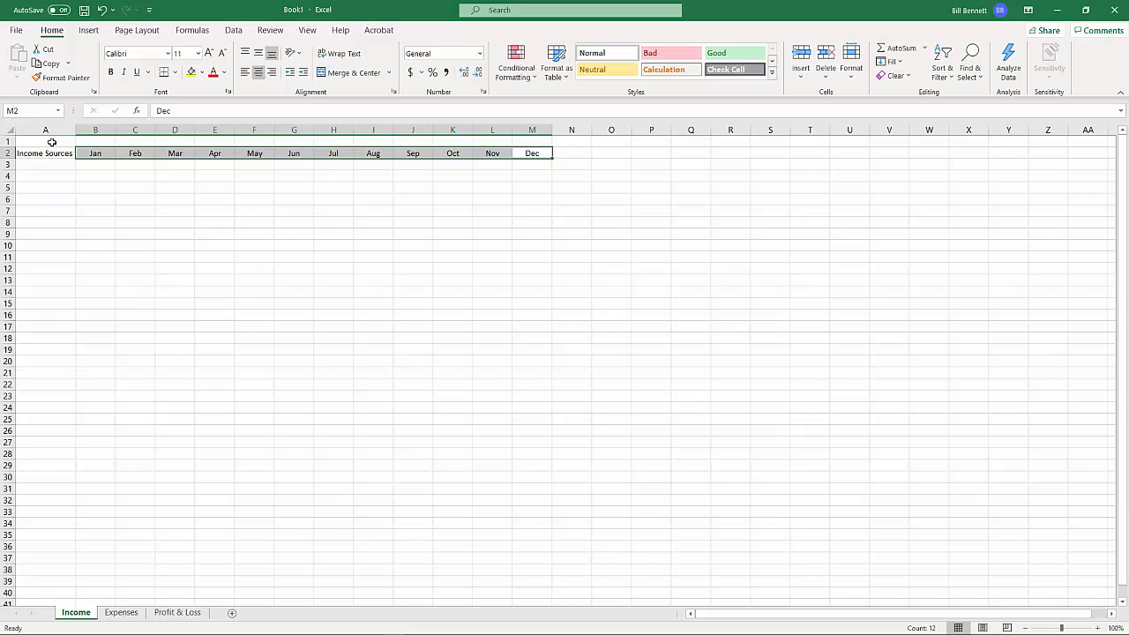
Merge and center cells A1:M1 above the headings and enter the title "Income" there
drag(52, 142, 526, 142)
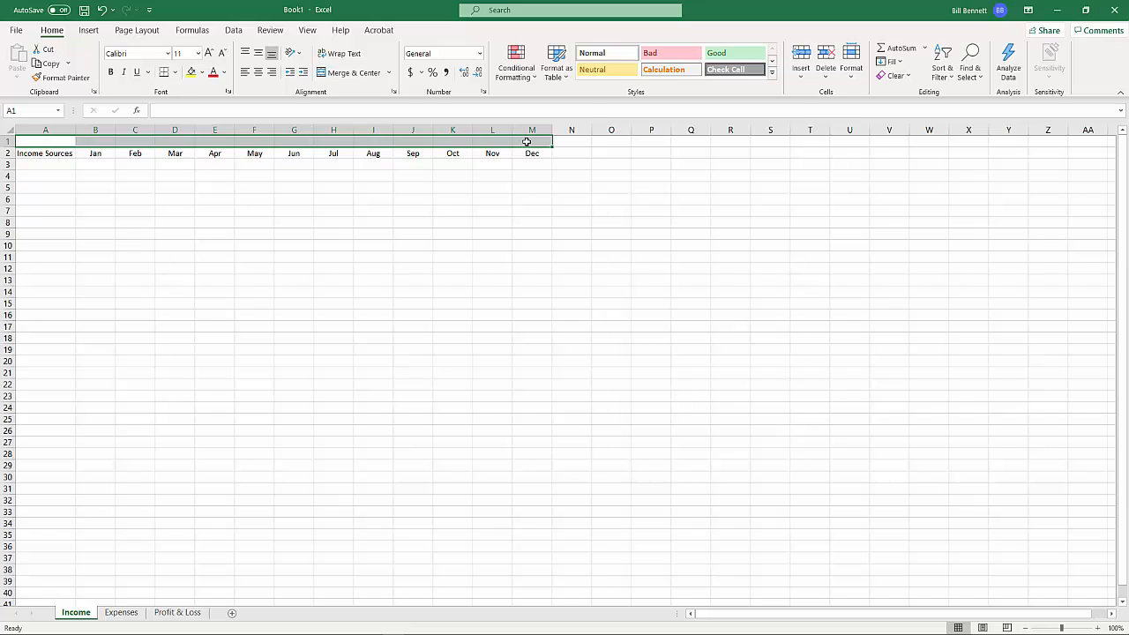
click(340, 73)
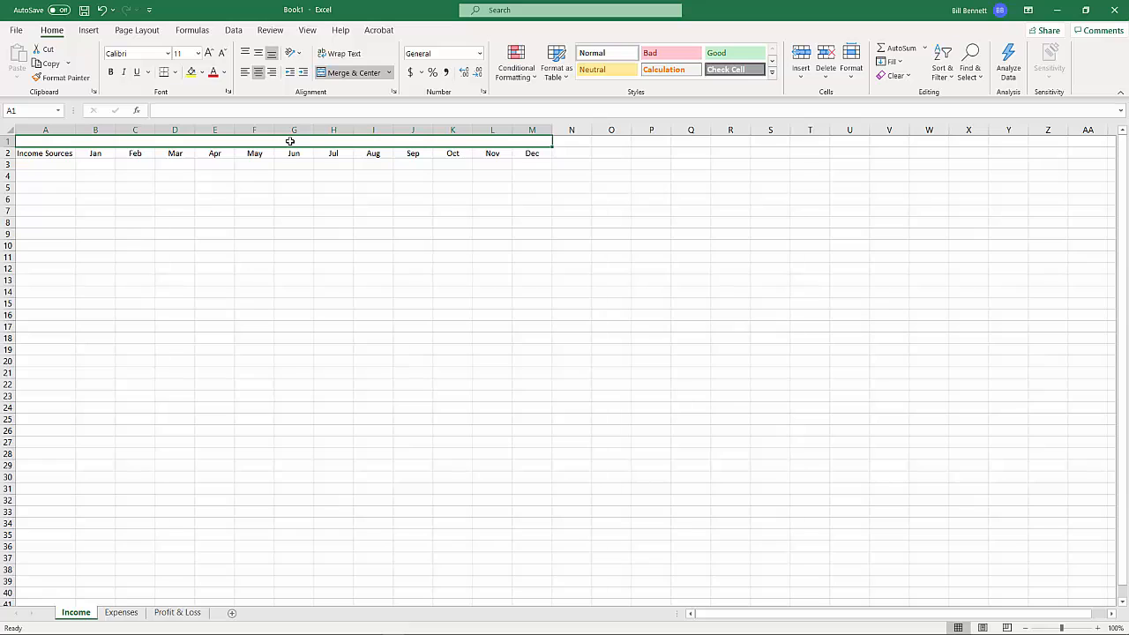
text(Income Sources)
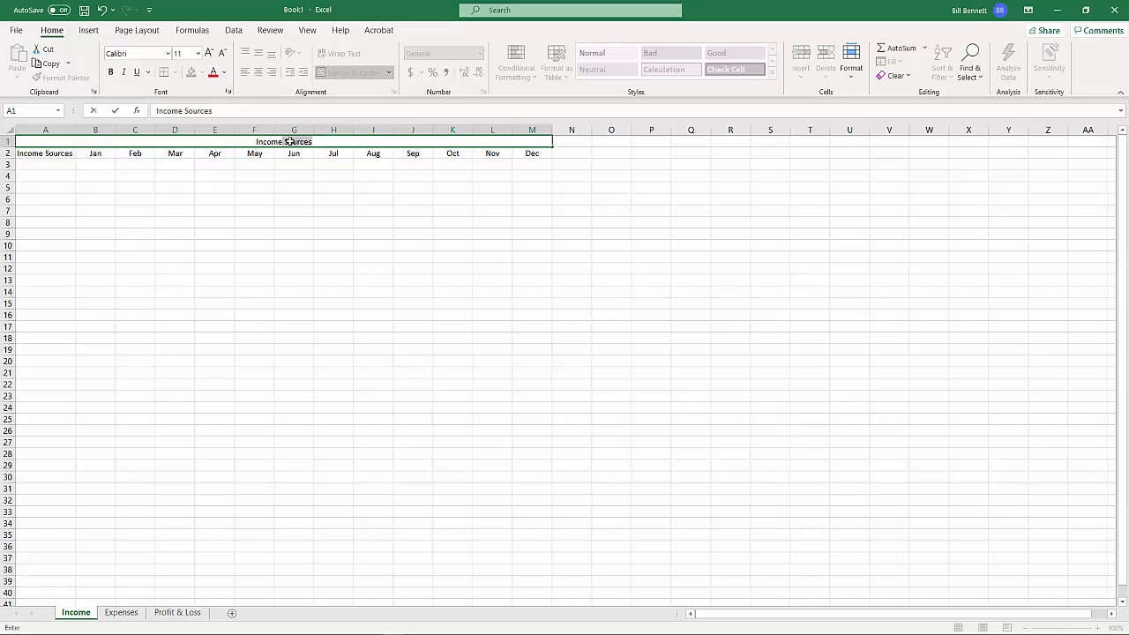
key(Delete)
key(Return)
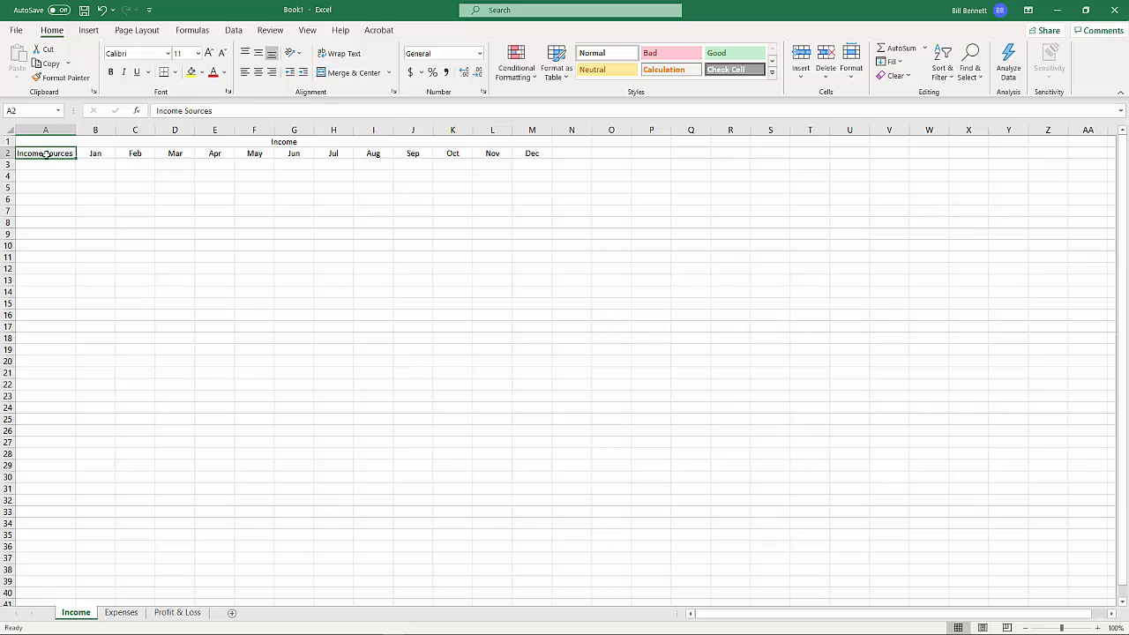
Enter the income sources "Employer" in cell A3 and "Interest" in cell A4
key(Down)
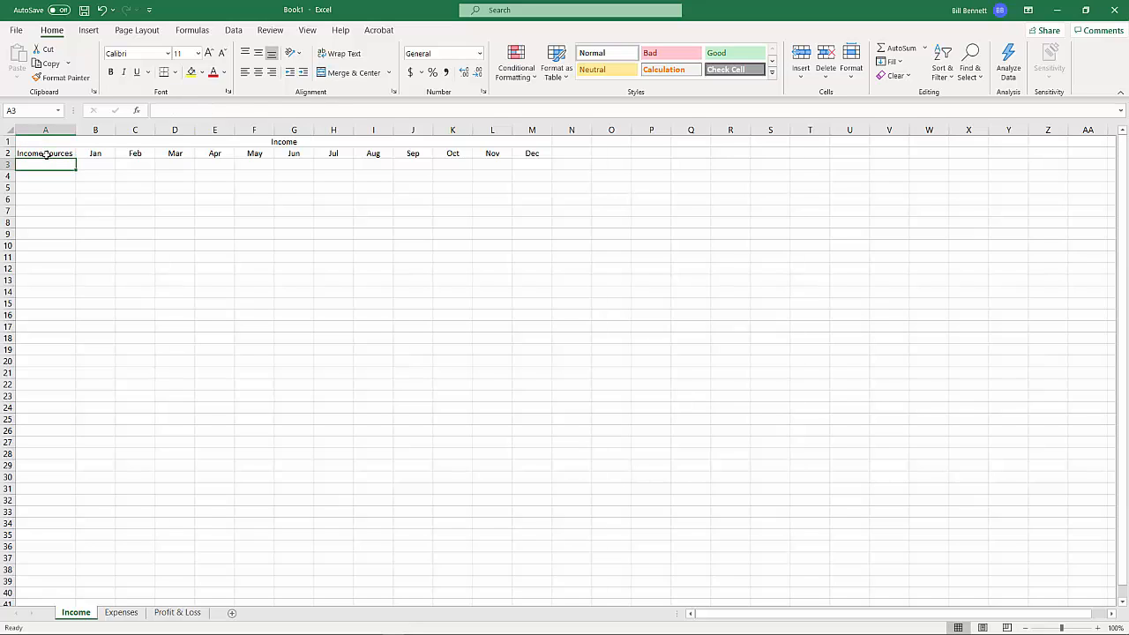
click(43, 176)
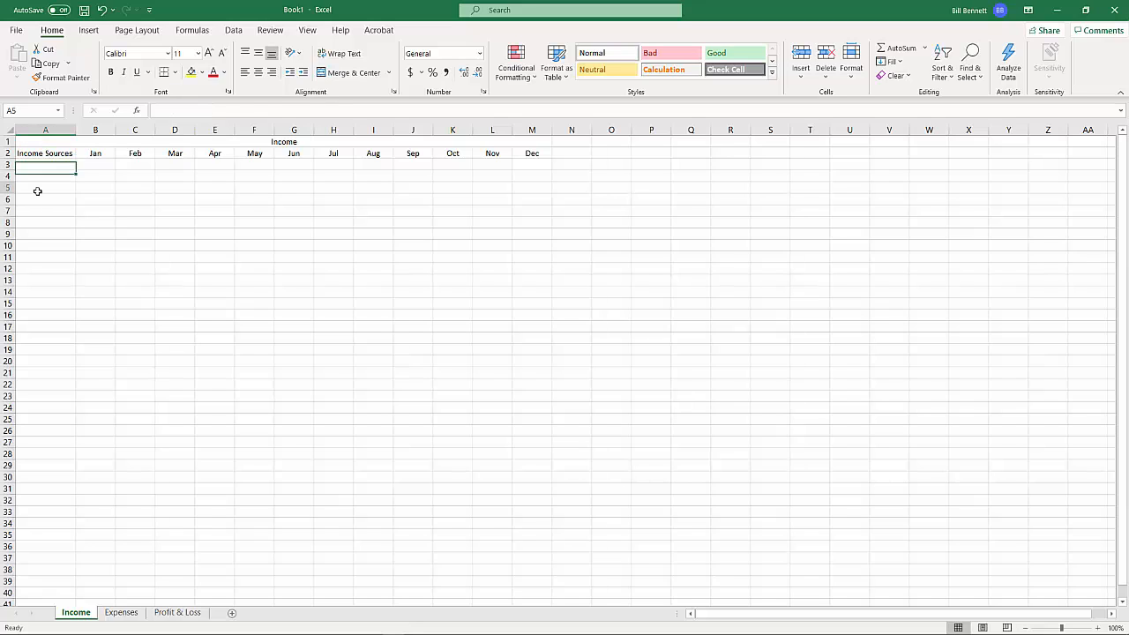
click(85, 174)
click(55, 164)
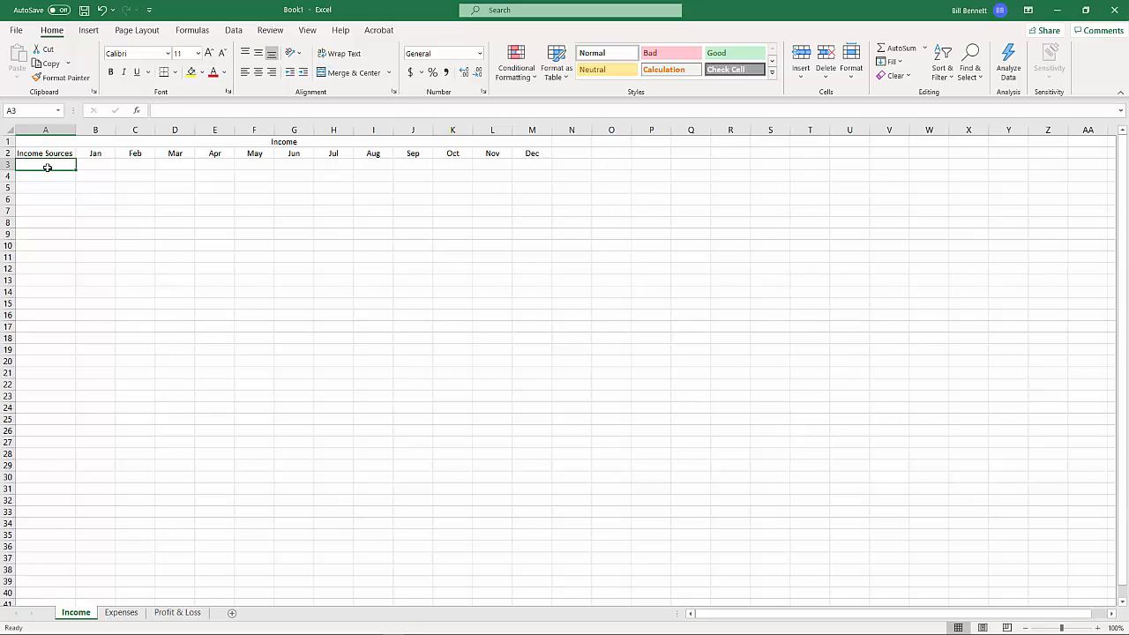
text(Emp)
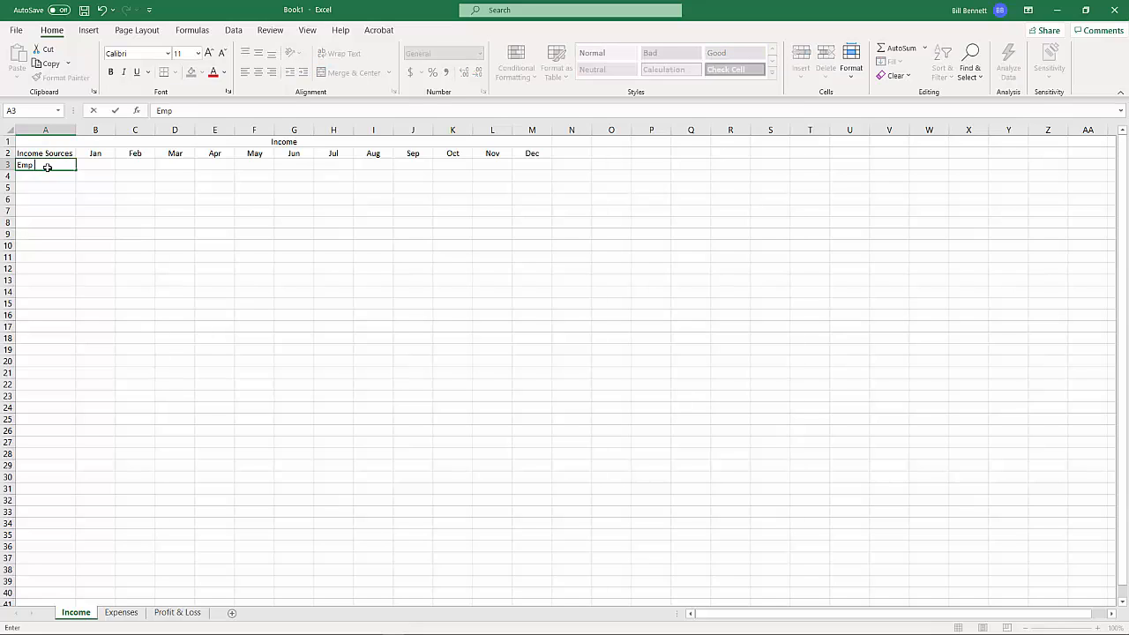
text(loyer)
key(Return)
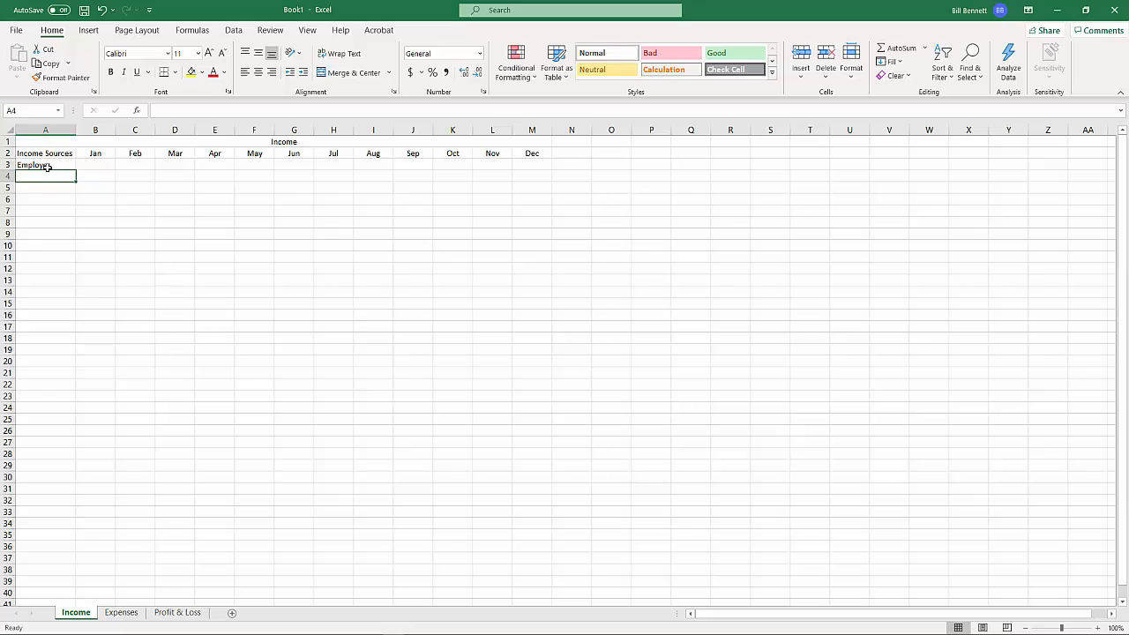
text(Interest)
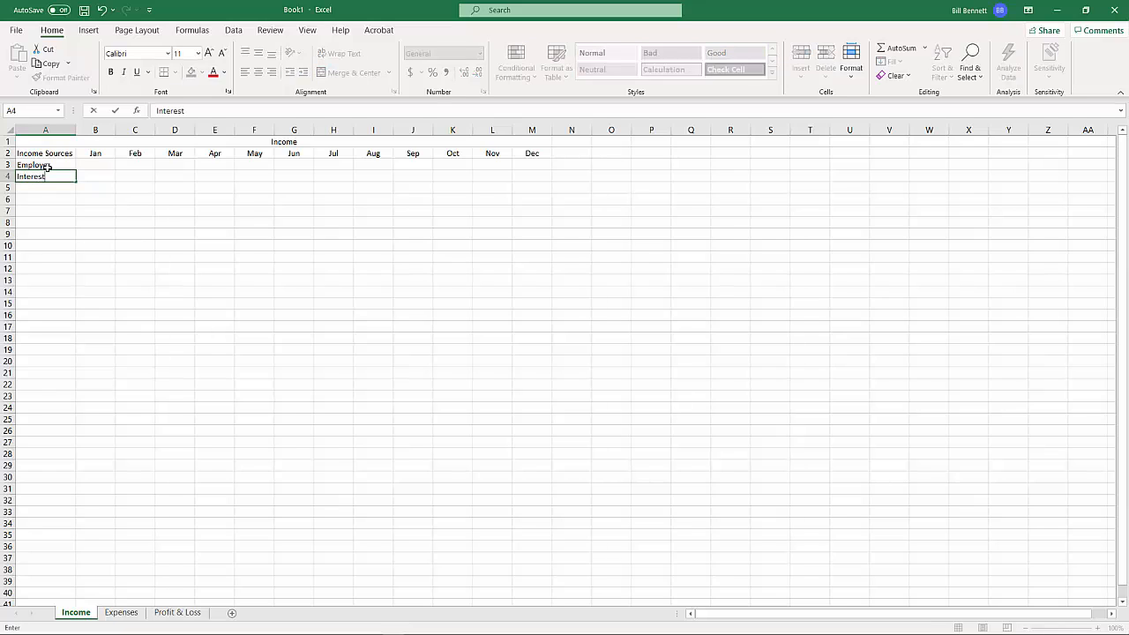
key(Return)
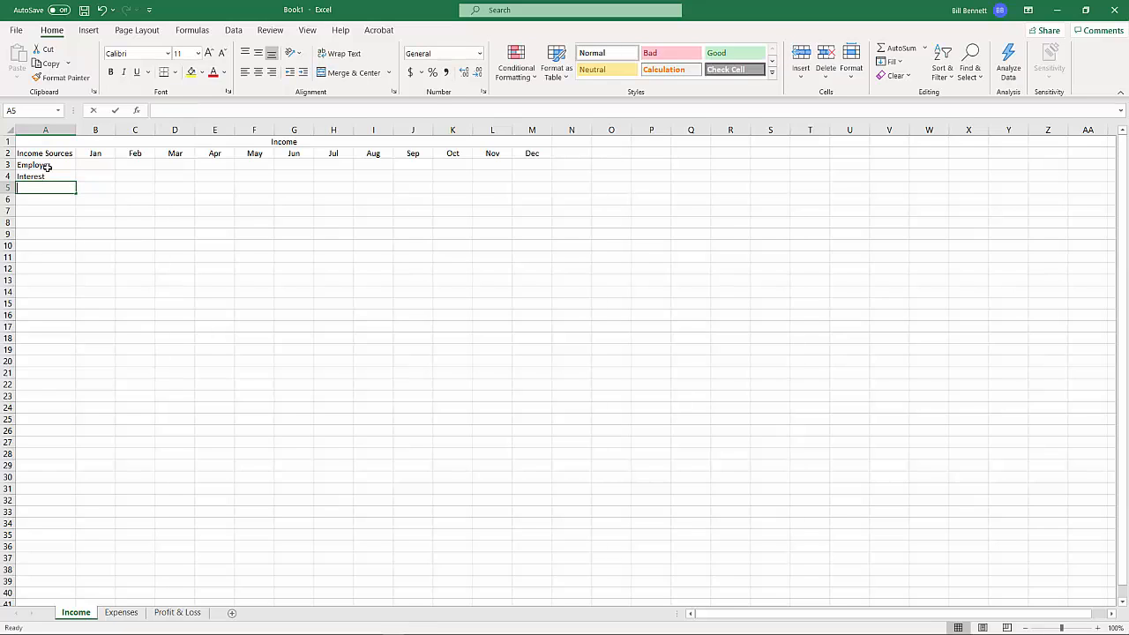
Enter the income source "Parental Assistance" in cell A5 and autofit column A to the text
text(Parental A)
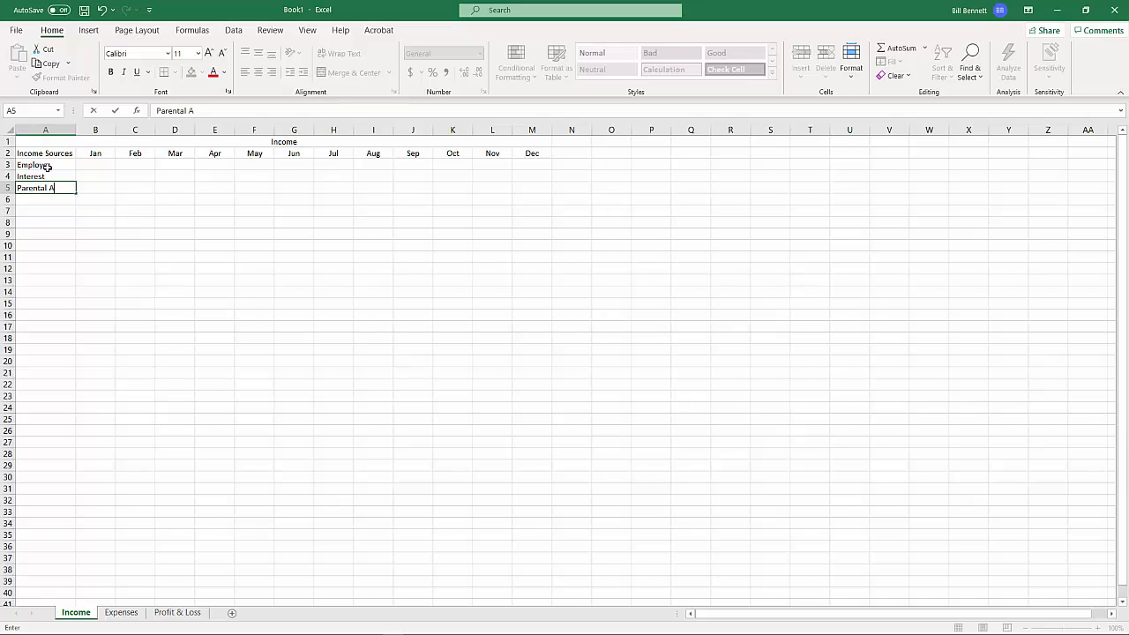
text(ssistance)
key(Return)
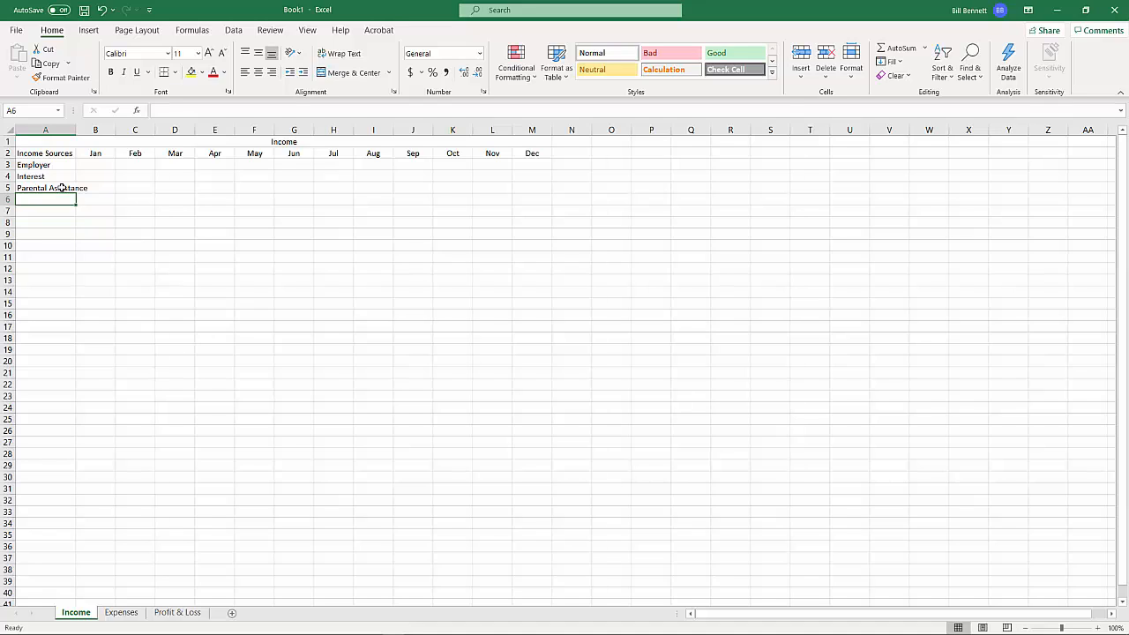
double_click(76, 131)
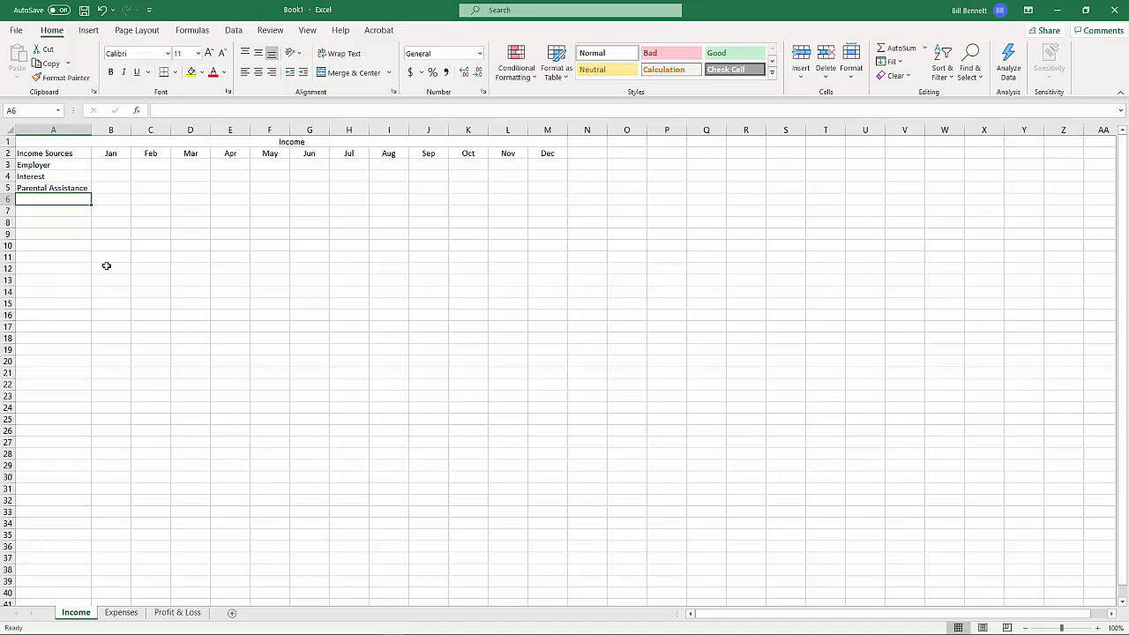
Enter the January amounts 440 for Employer, 20 for Interest and 100 for Parental Assistance in cells B3:B5
click(117, 168)
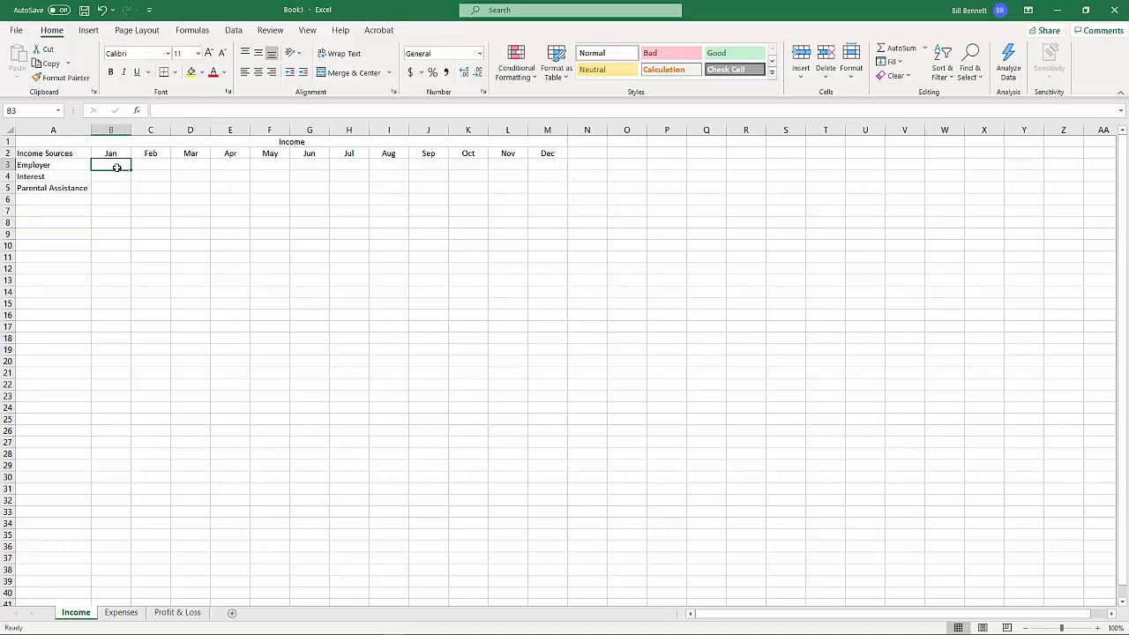
text(4)
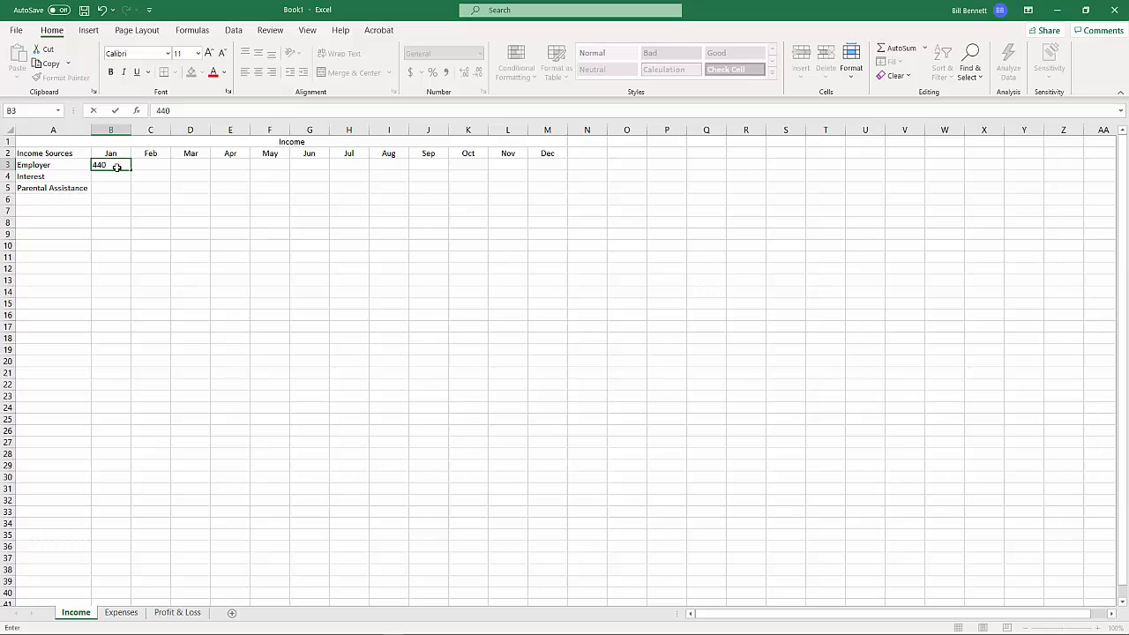
text(40)
key(Return)
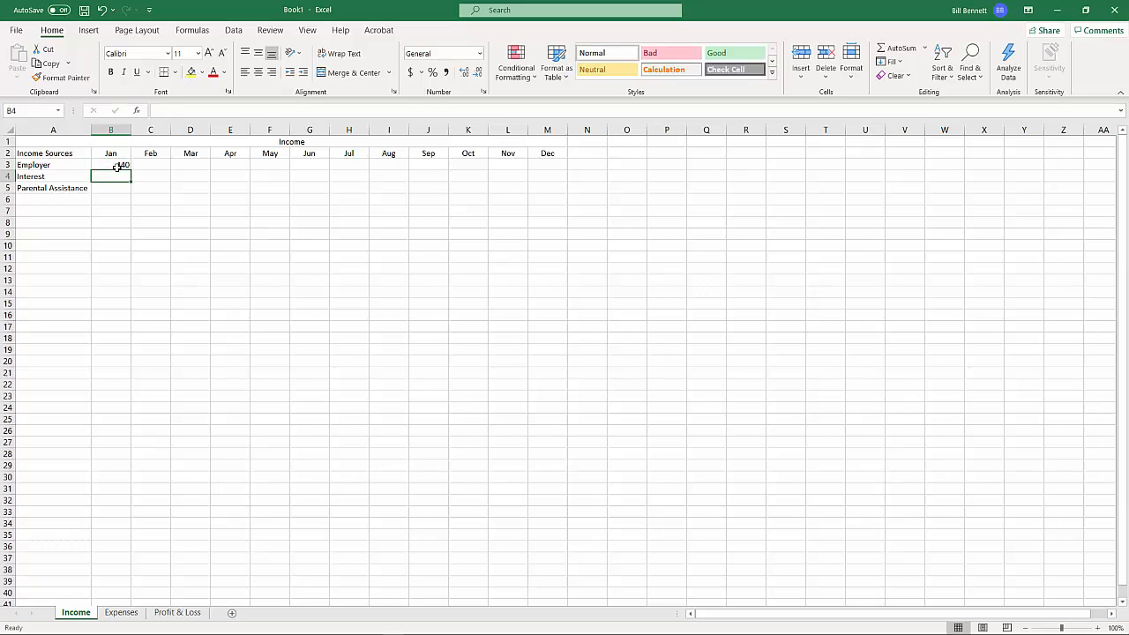
text(2)
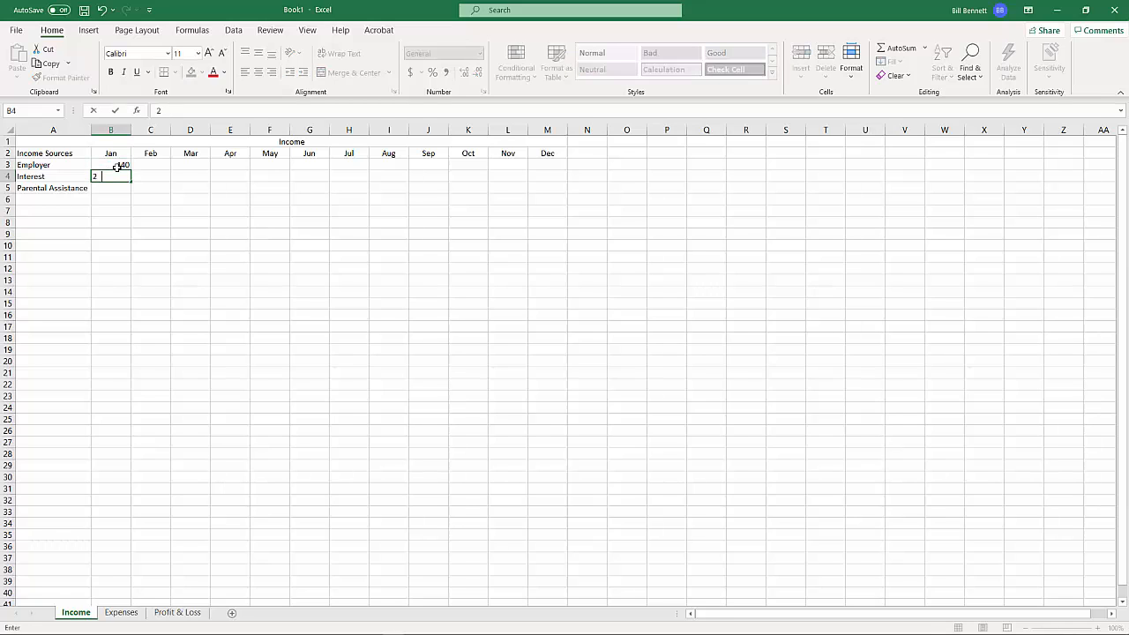
text(0)
key(Return)
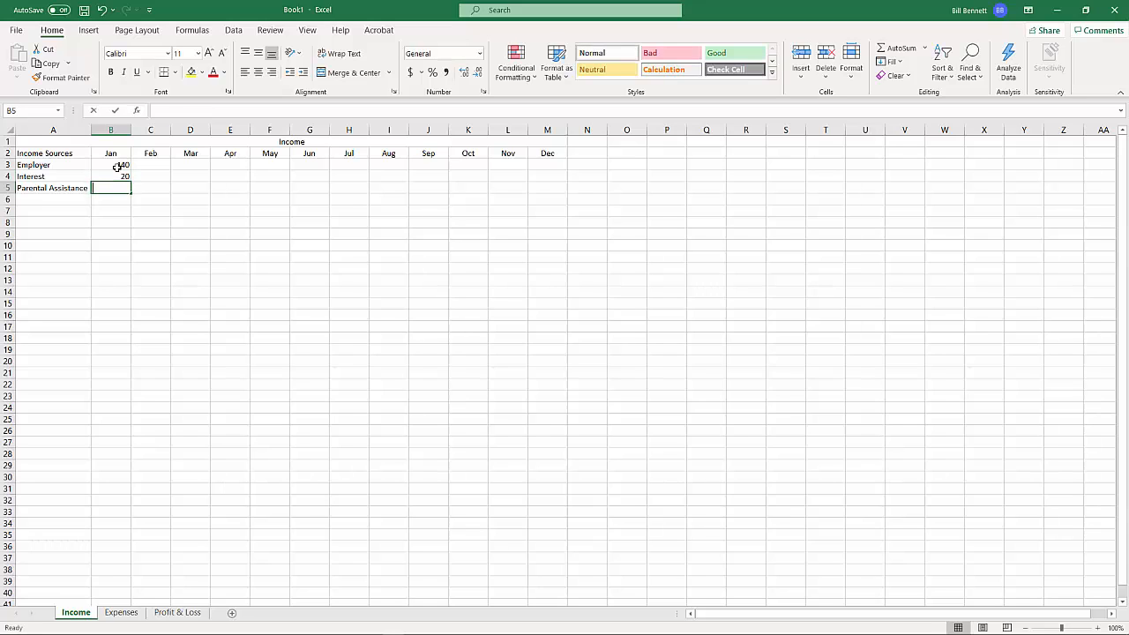
text(100)
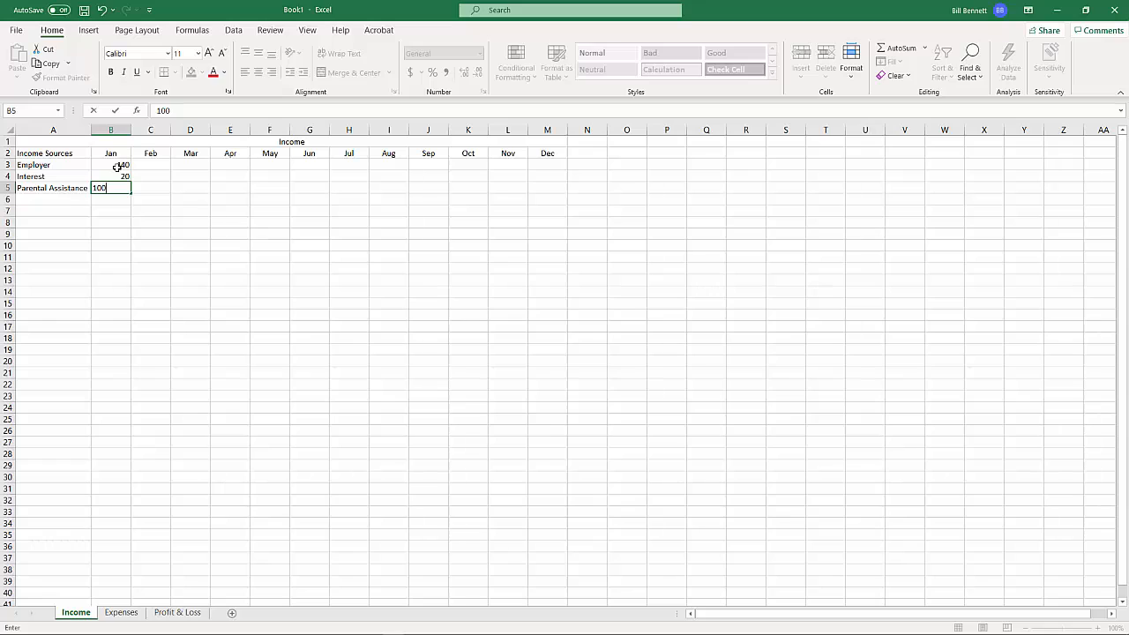
key(Return)
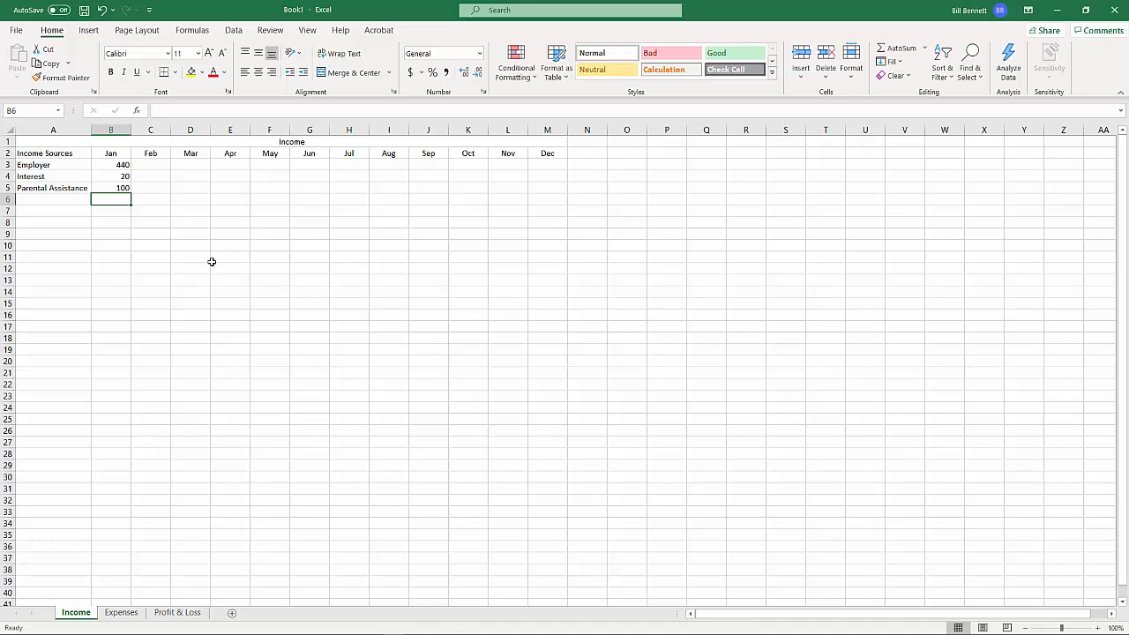
Format cells B3:N6 as Currency with 2 decimal places, the $ symbol and negative numbers in red without a minus sign
click(111, 164)
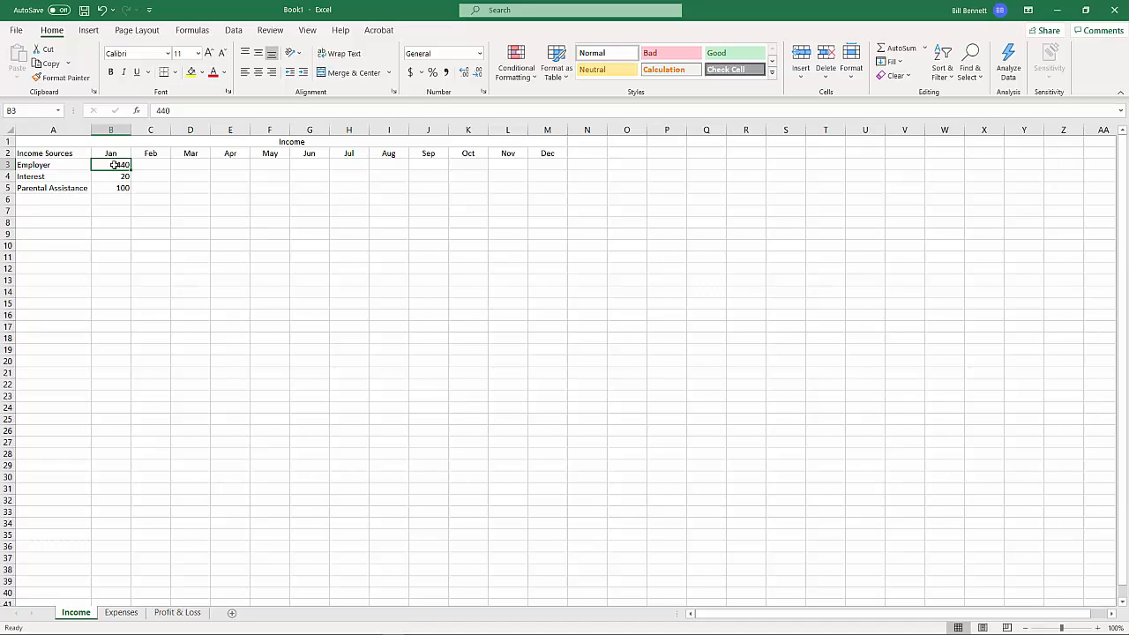
drag(115, 164, 552, 187)
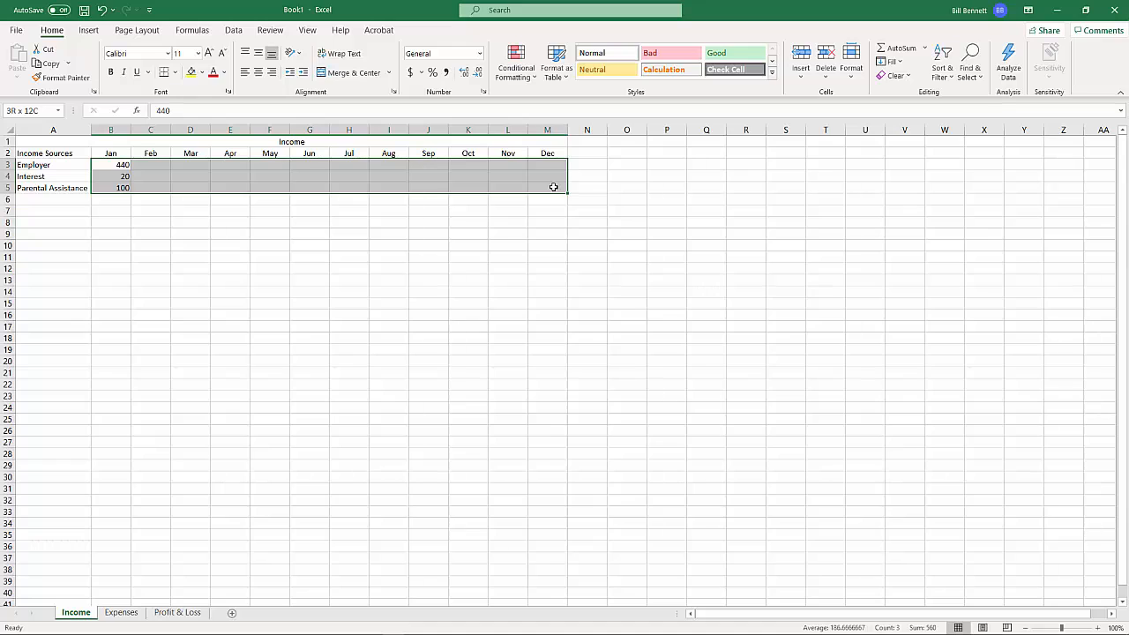
drag(553, 187, 587, 197)
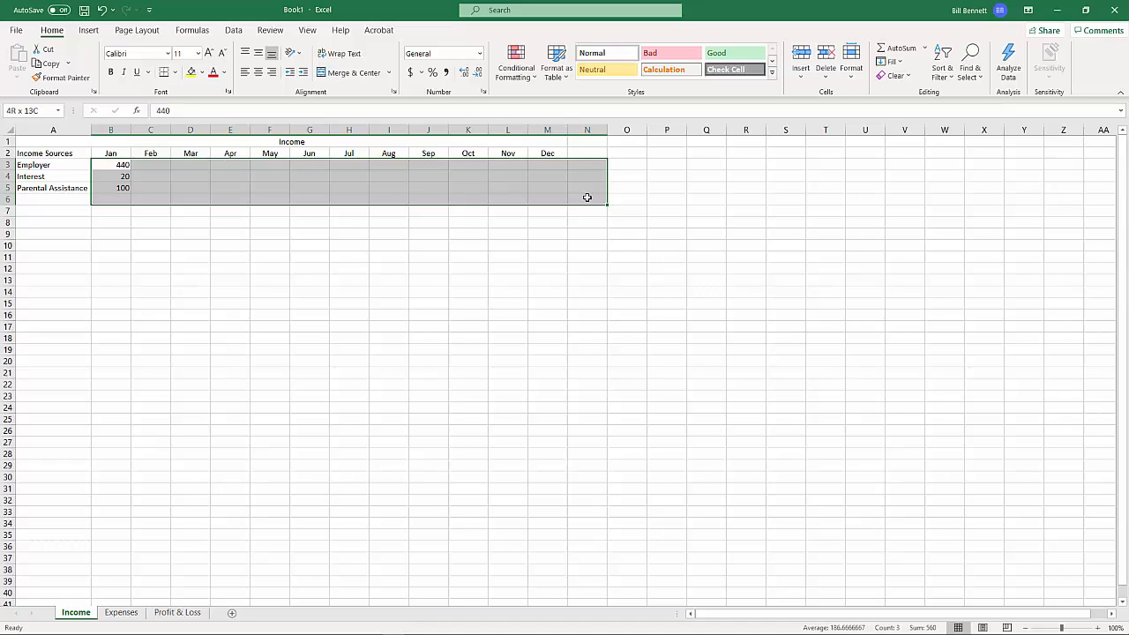
drag(587, 198, 586, 197)
right_click(582, 192)
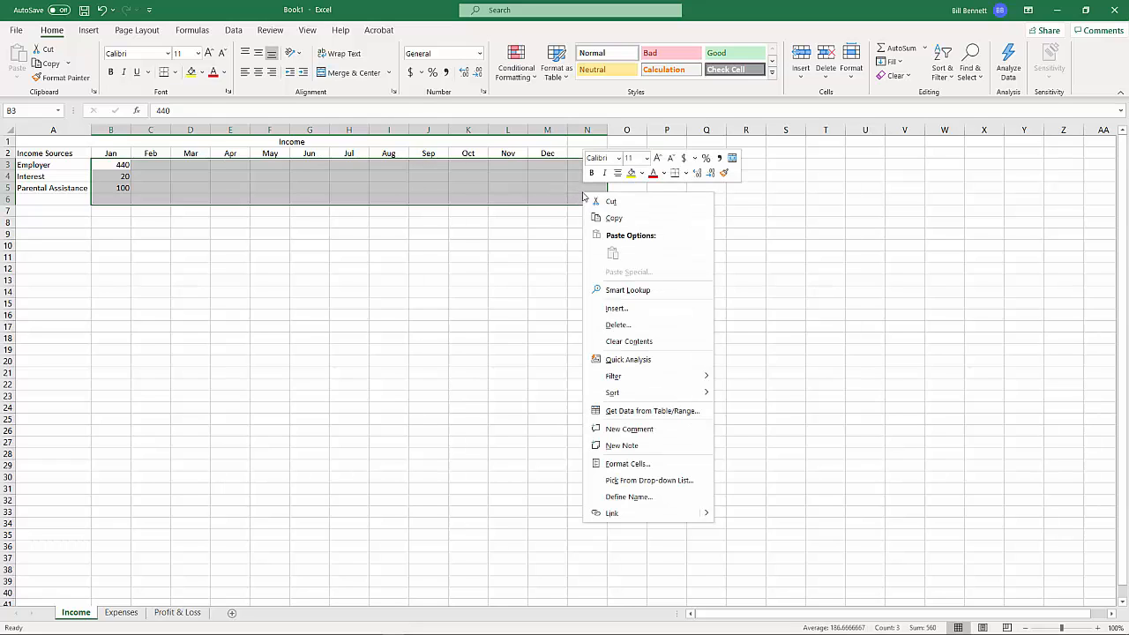
click(658, 466)
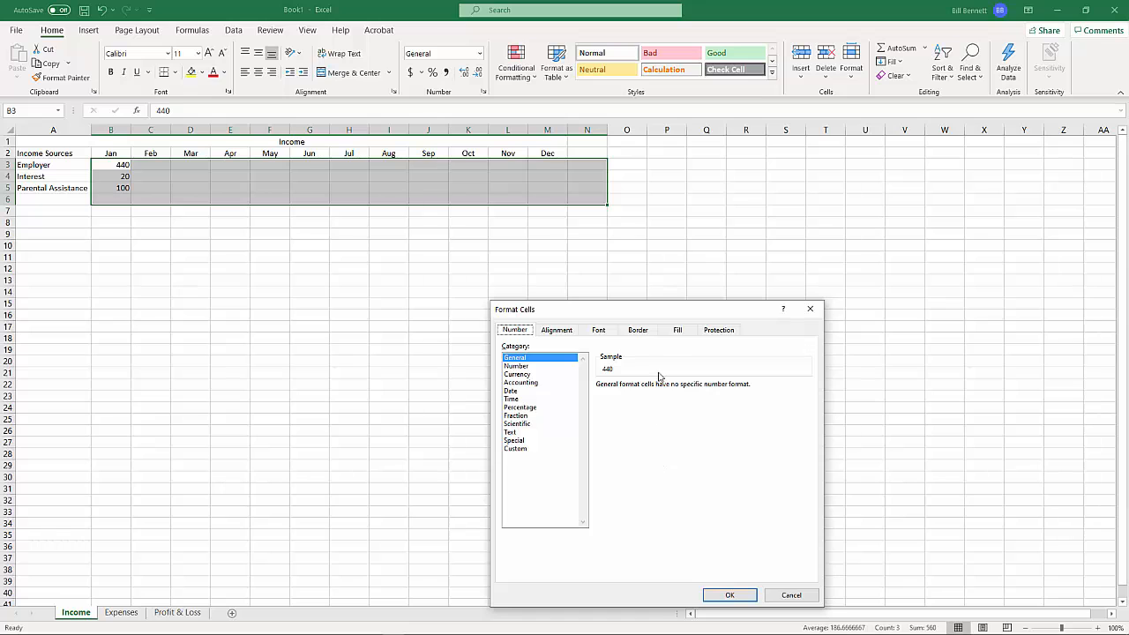
drag(663, 313, 802, 252)
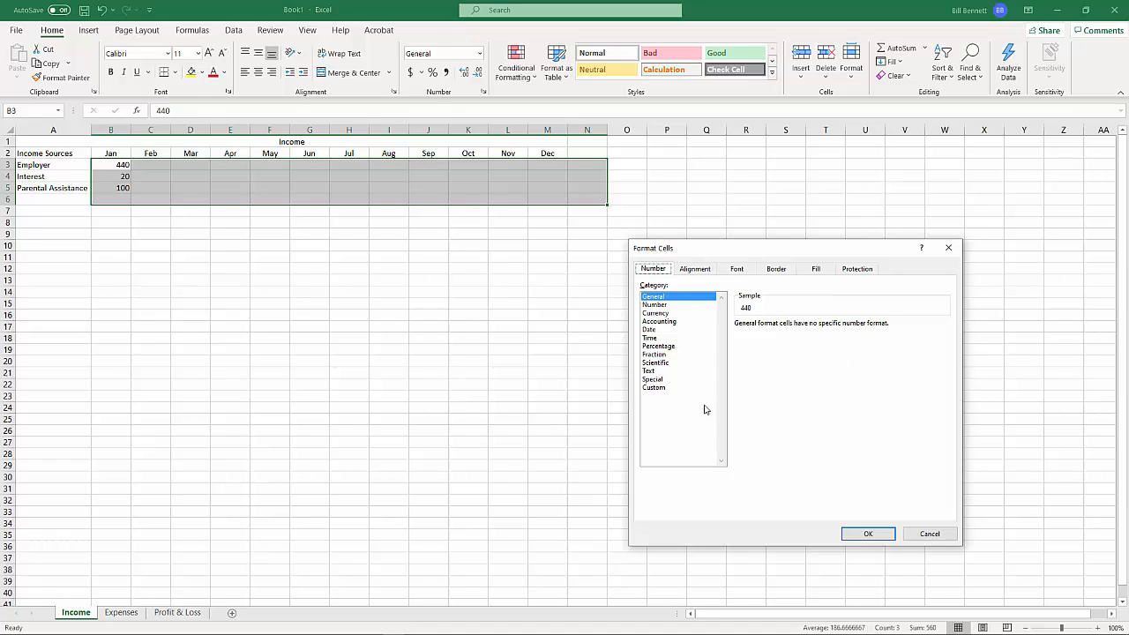
click(657, 313)
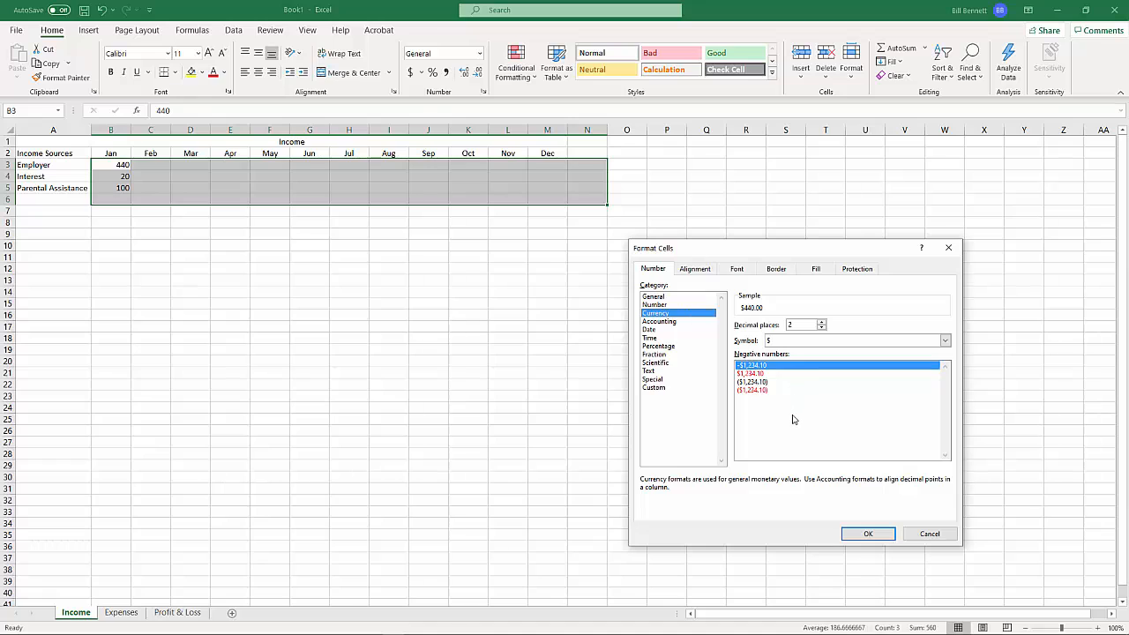
click(749, 374)
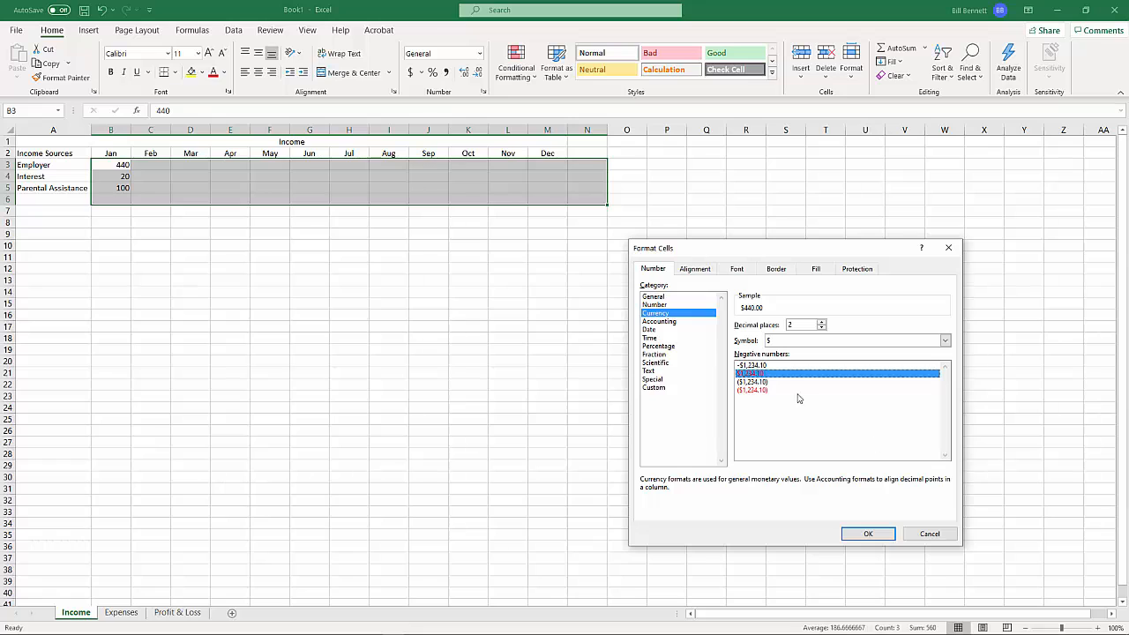
click(850, 536)
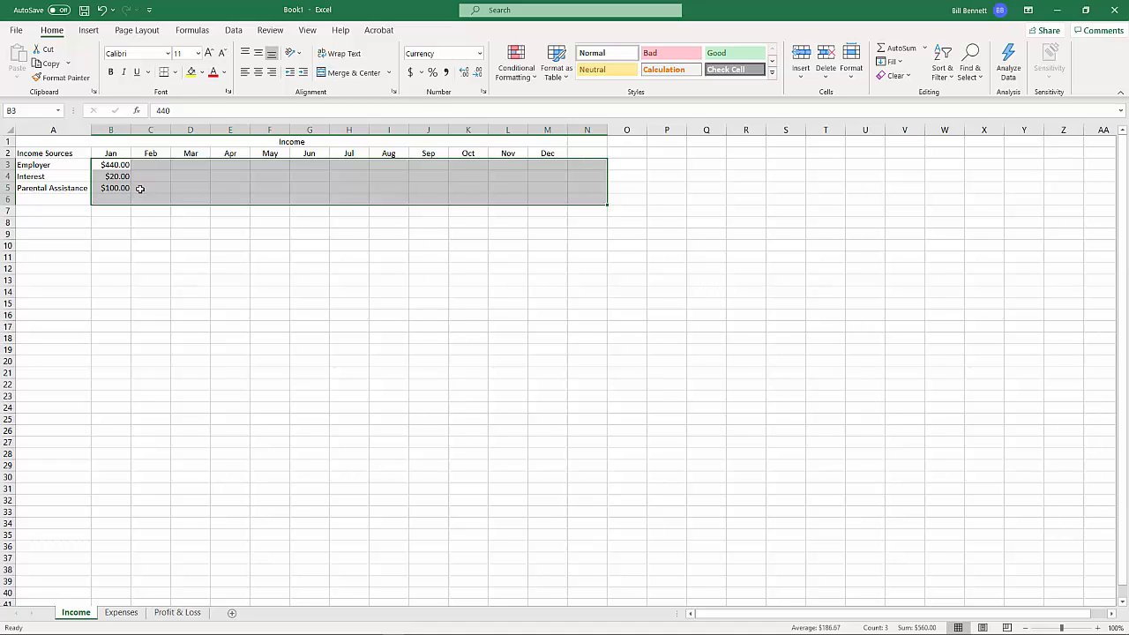
click(150, 163)
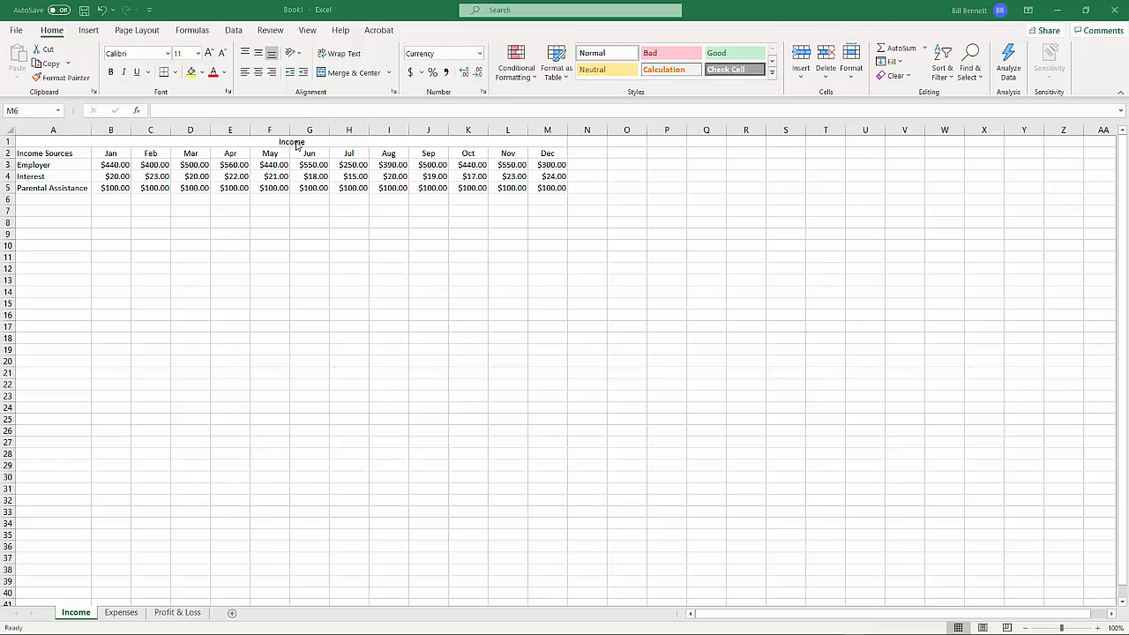
Make the "Income" title in row 1 bold and color its text standard green
click(296, 146)
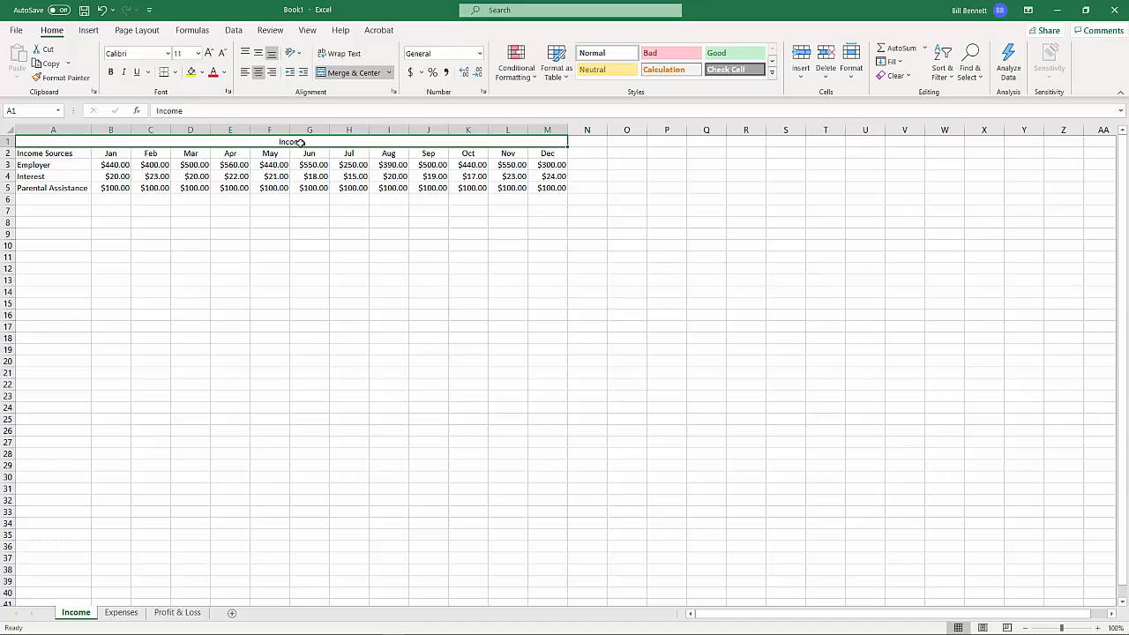
click(112, 73)
click(224, 73)
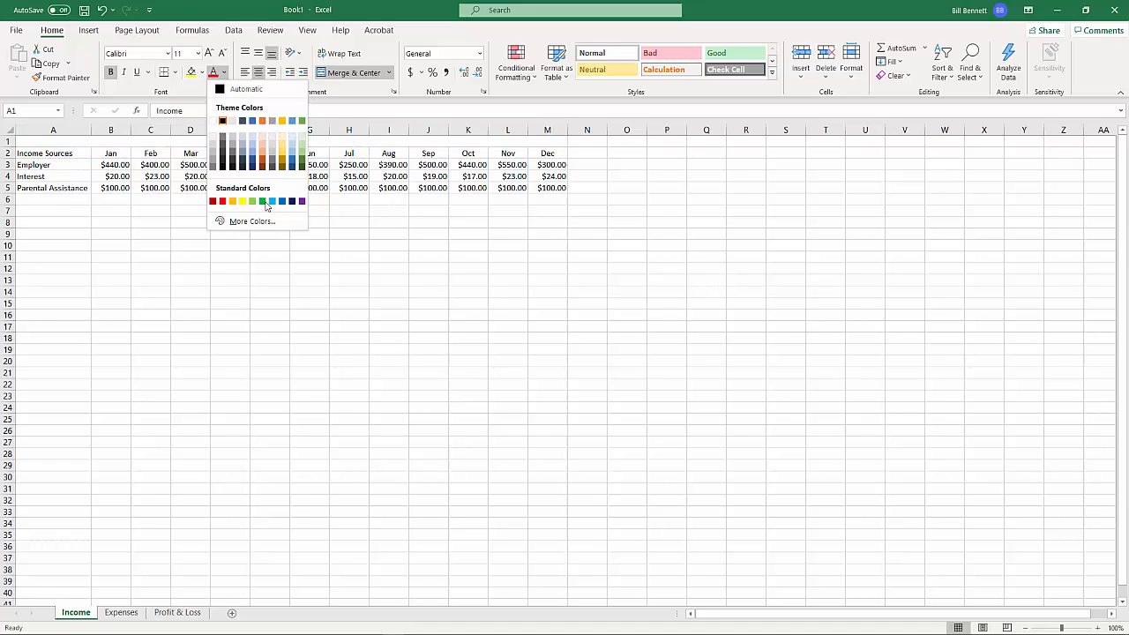
click(262, 202)
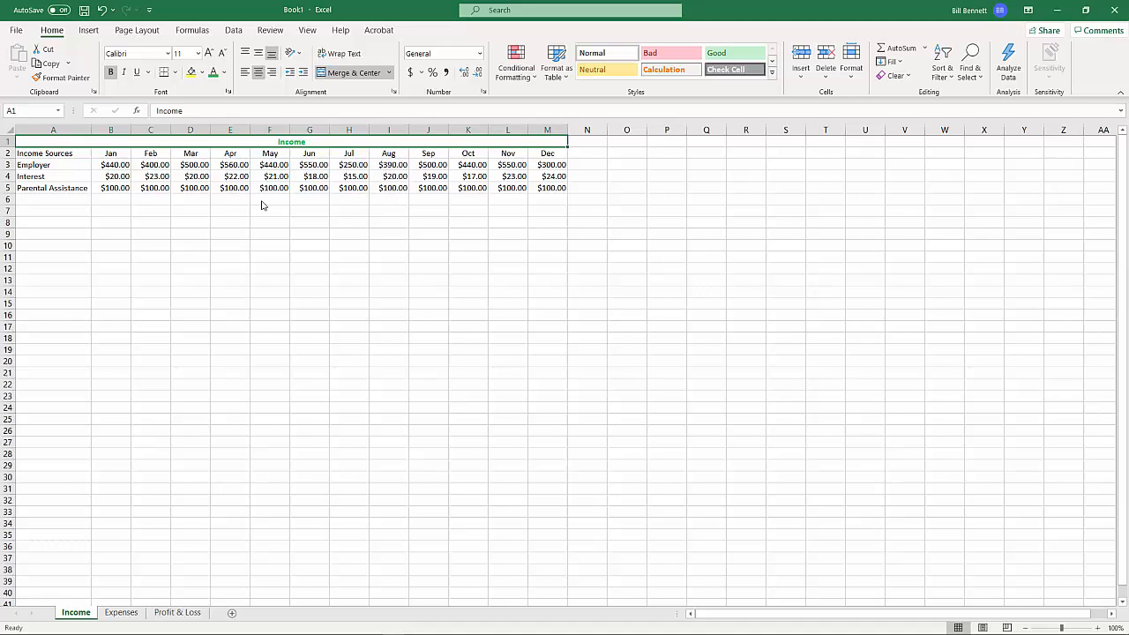
Enter the heading "Total" in cell N2, beside the Dec heading
click(587, 153)
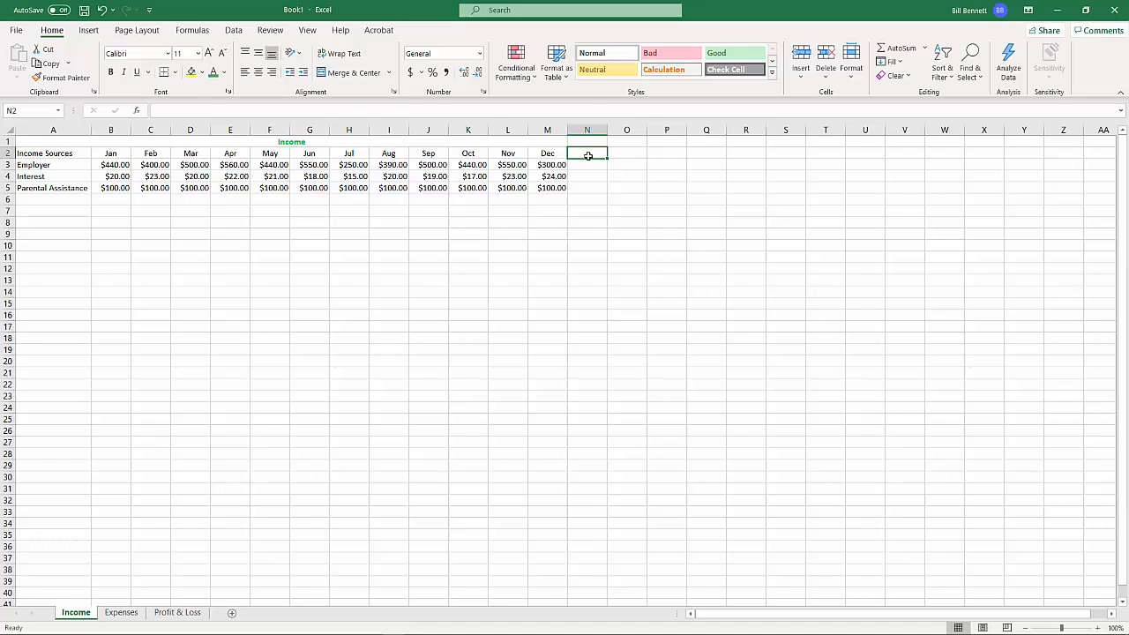
text(Tot)
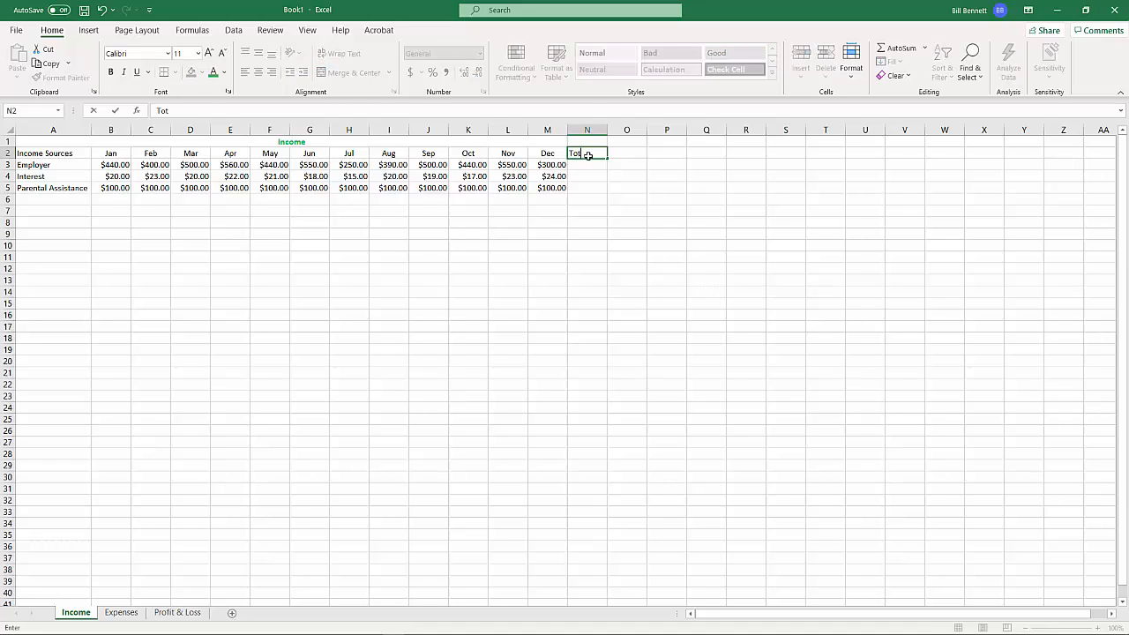
text(al)
key(Return)
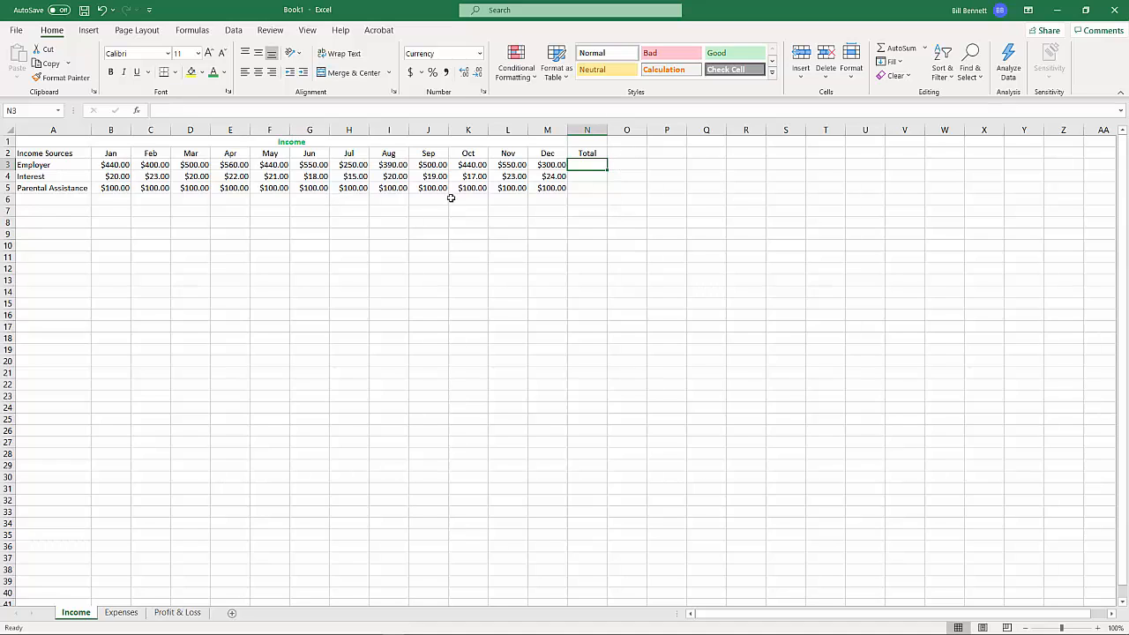
Unmerge the "Income" title and merge and center it across A1:N1 to include the Total column
click(446, 142)
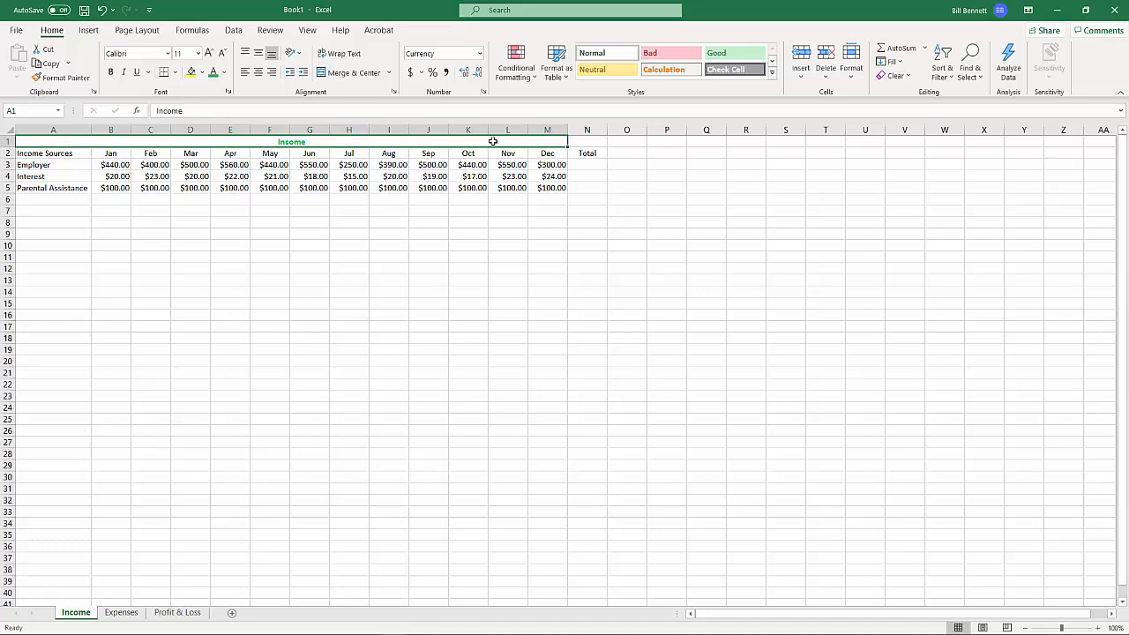
drag(493, 142, 585, 142)
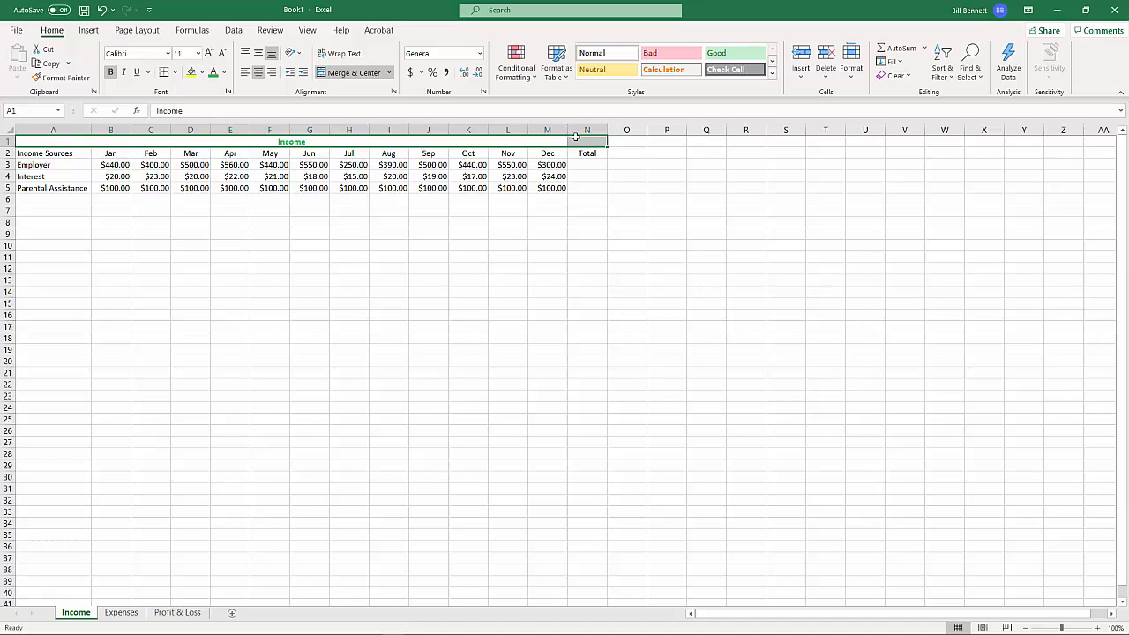
click(341, 73)
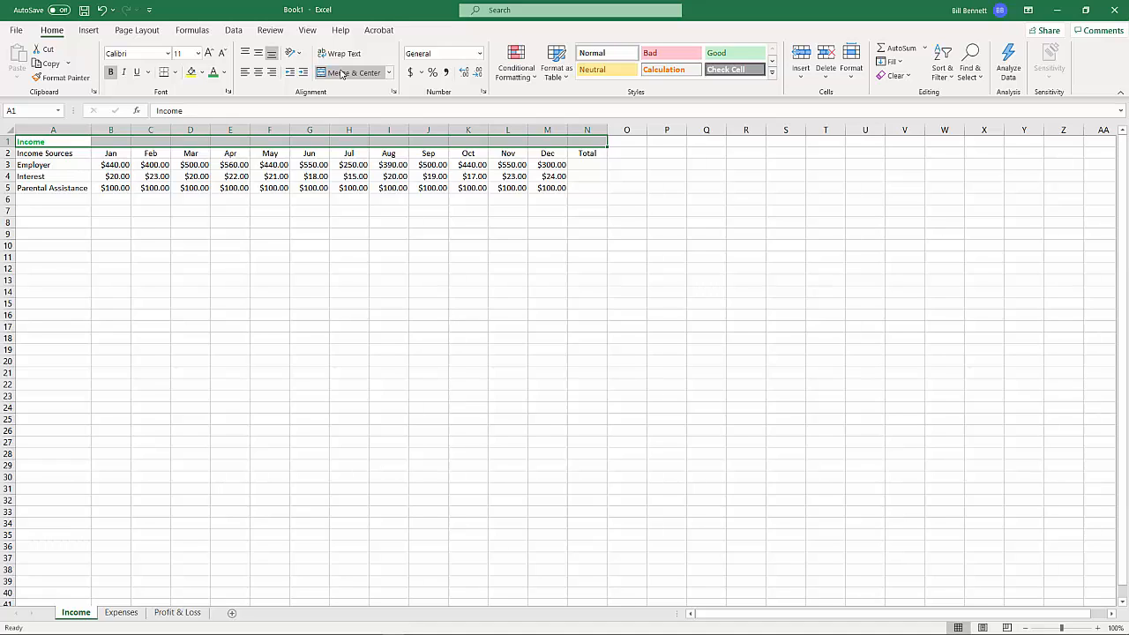
click(341, 74)
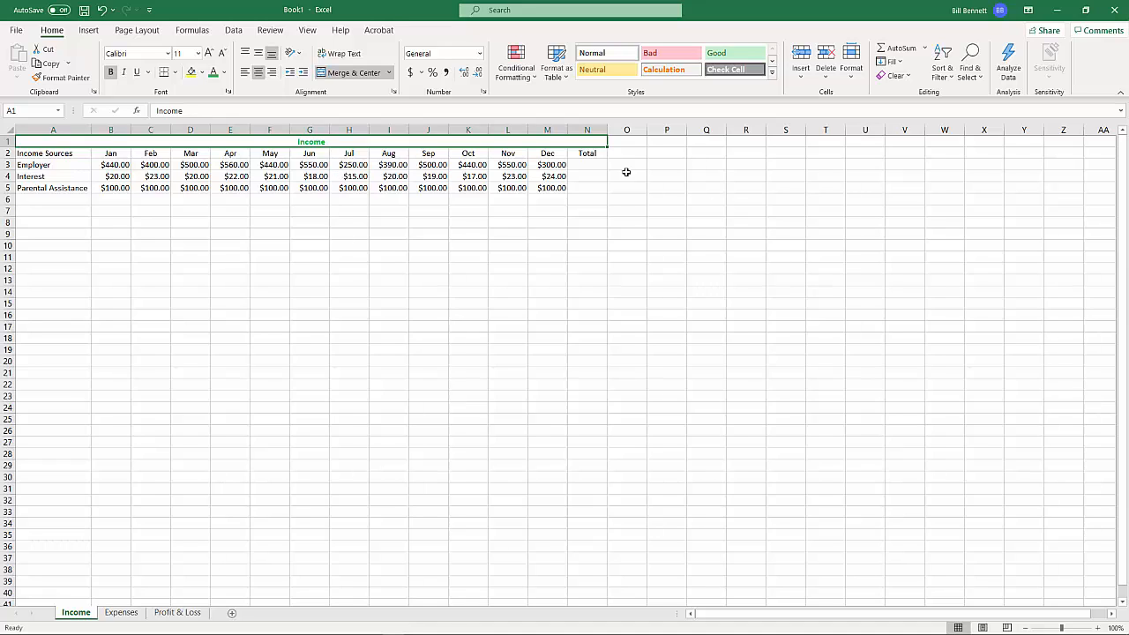
Total the Employer row in cell N3 with a SUM formula over B3:M3
click(592, 165)
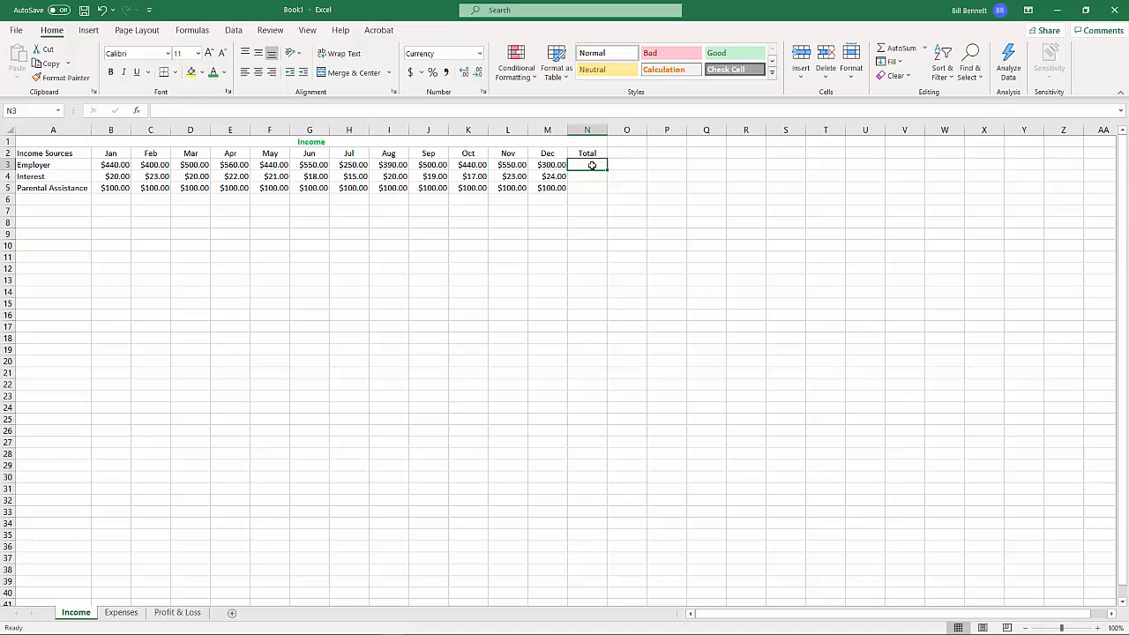
text(=)
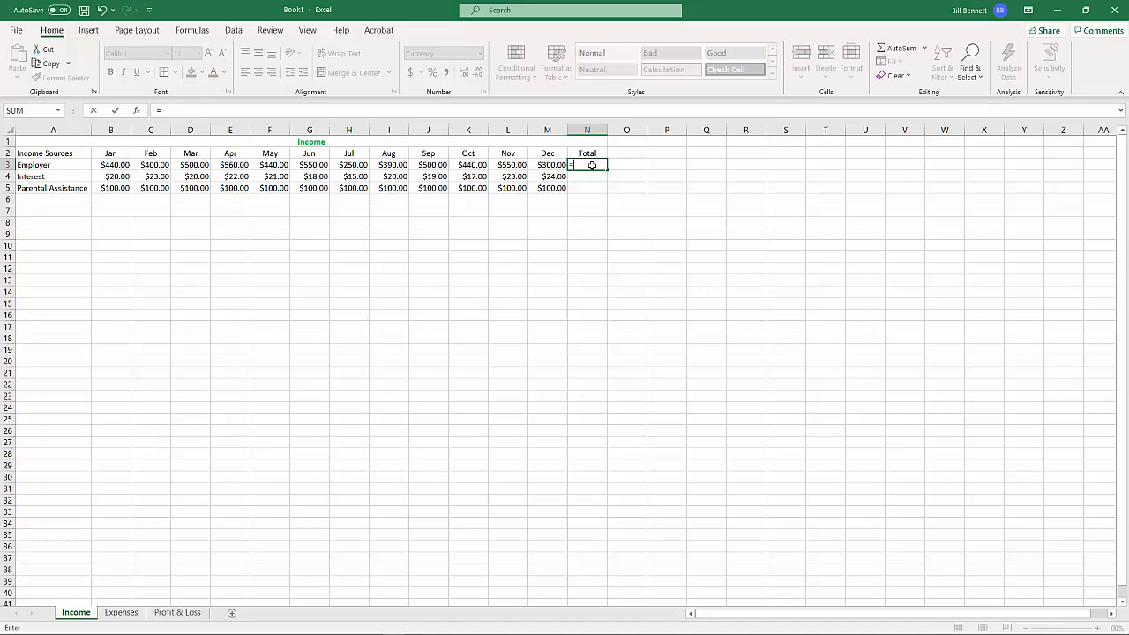
text(sum)
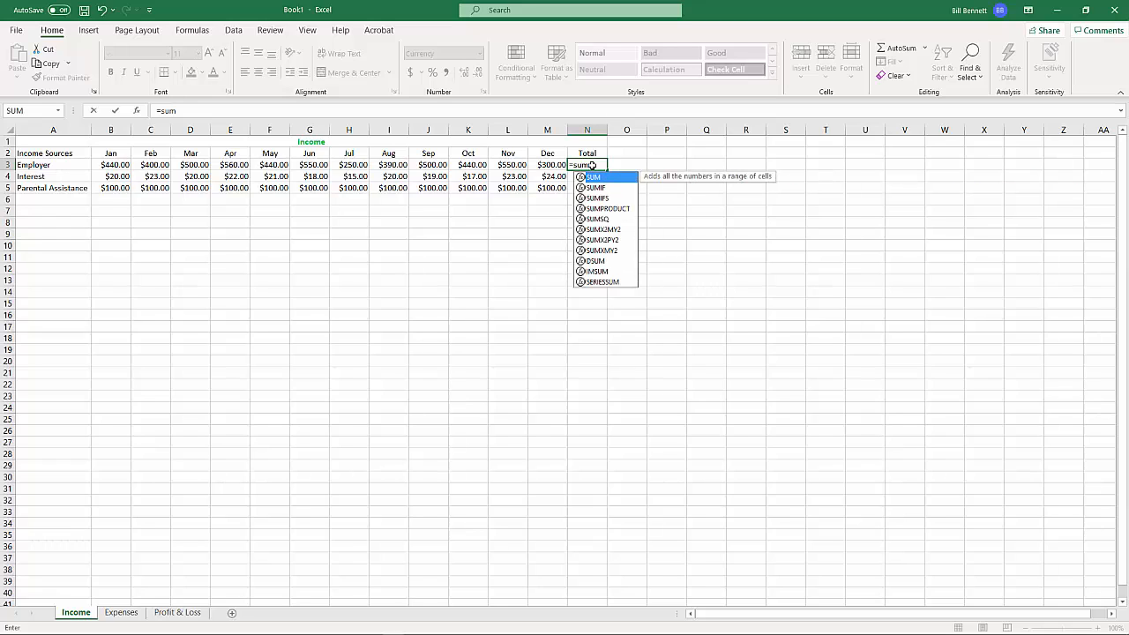
text(()
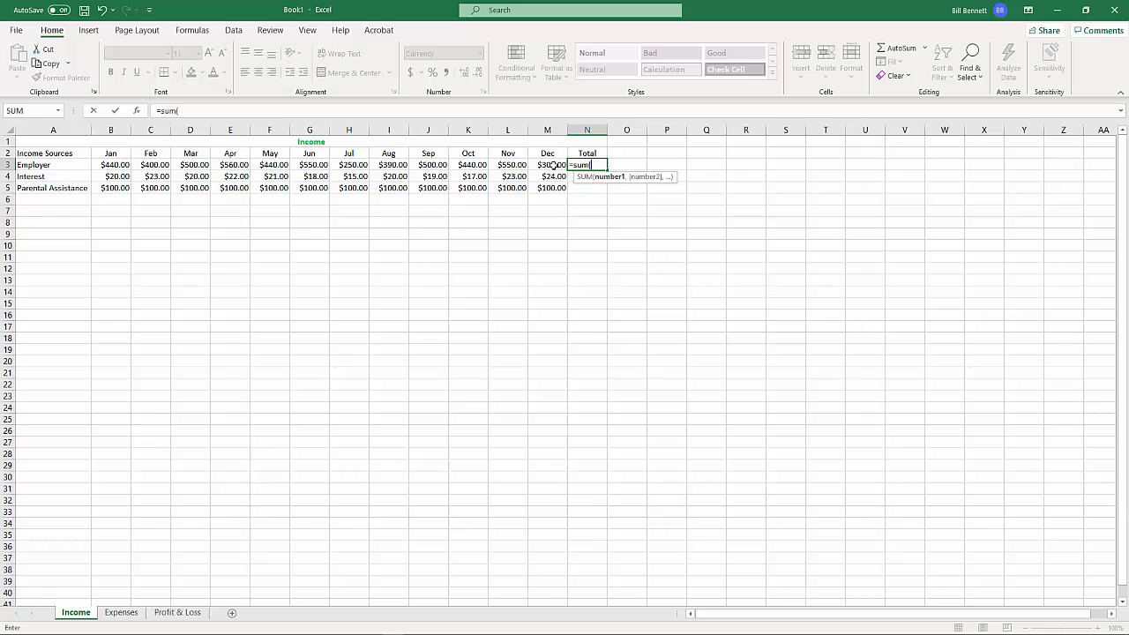
click(552, 165)
drag(552, 164, 115, 168)
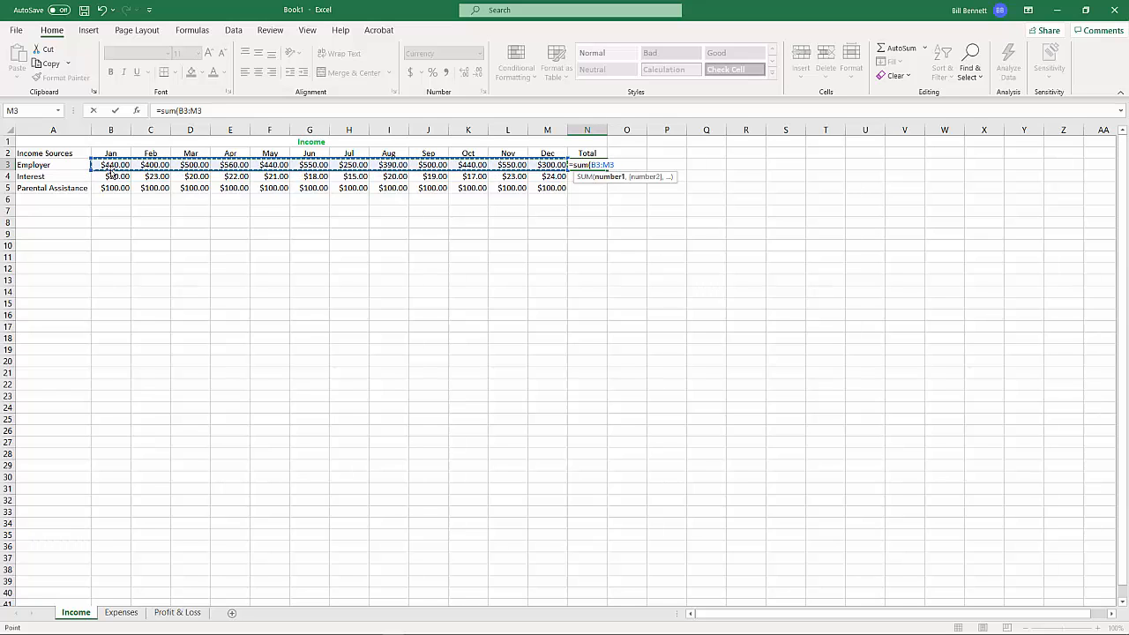
key(Return)
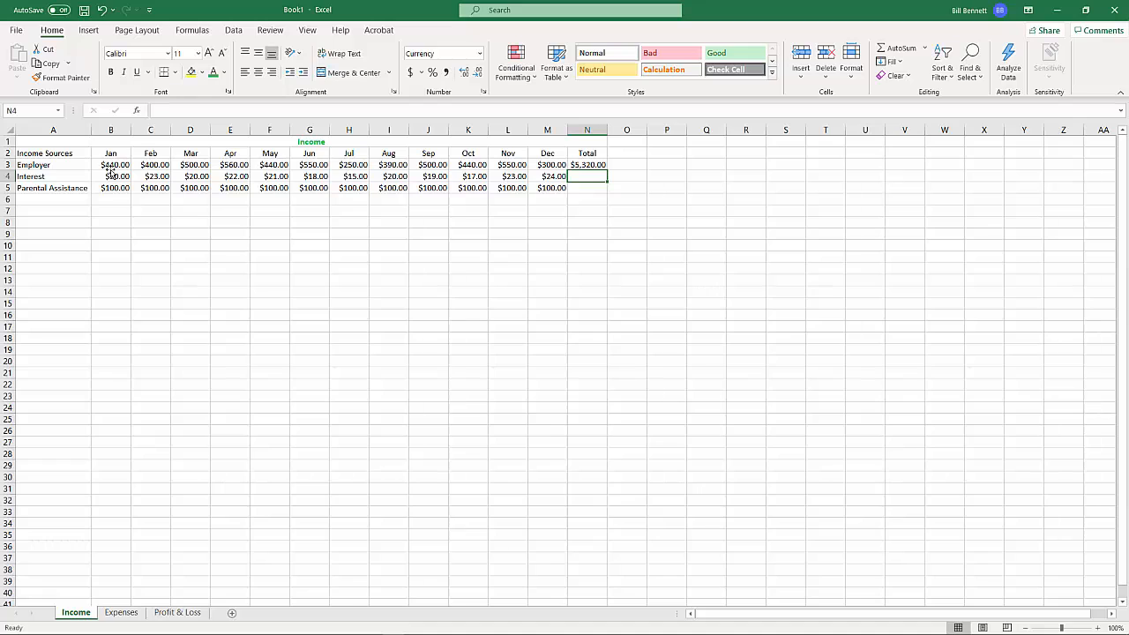
click(587, 165)
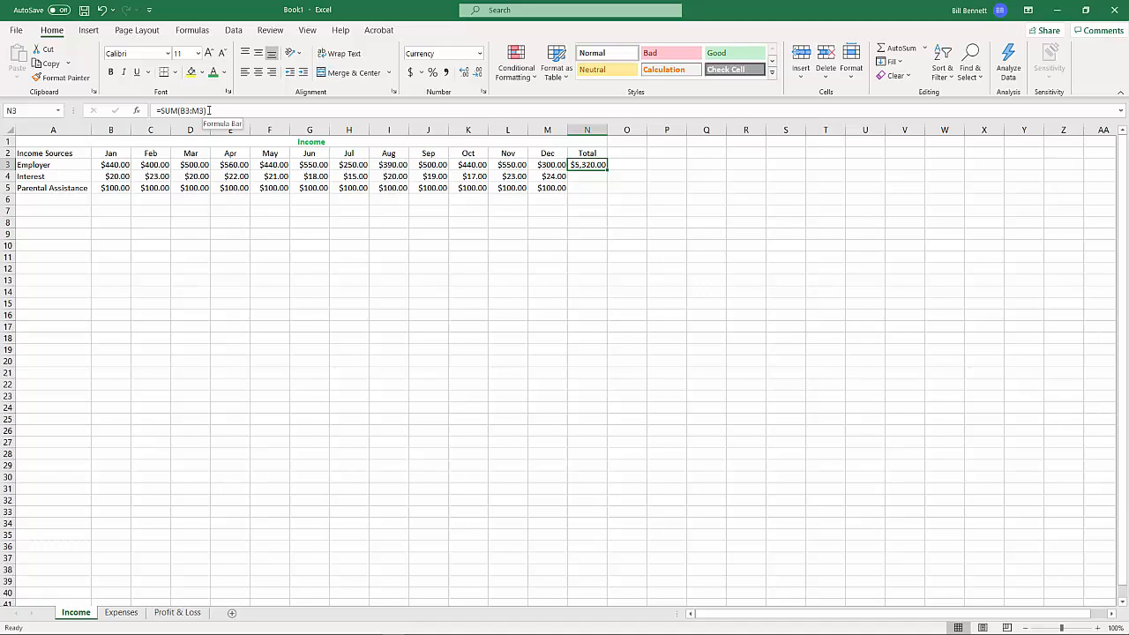
Test the Employer total's recalculation by setting the September amount in J3 to 600, and restore it to 500
click(431, 165)
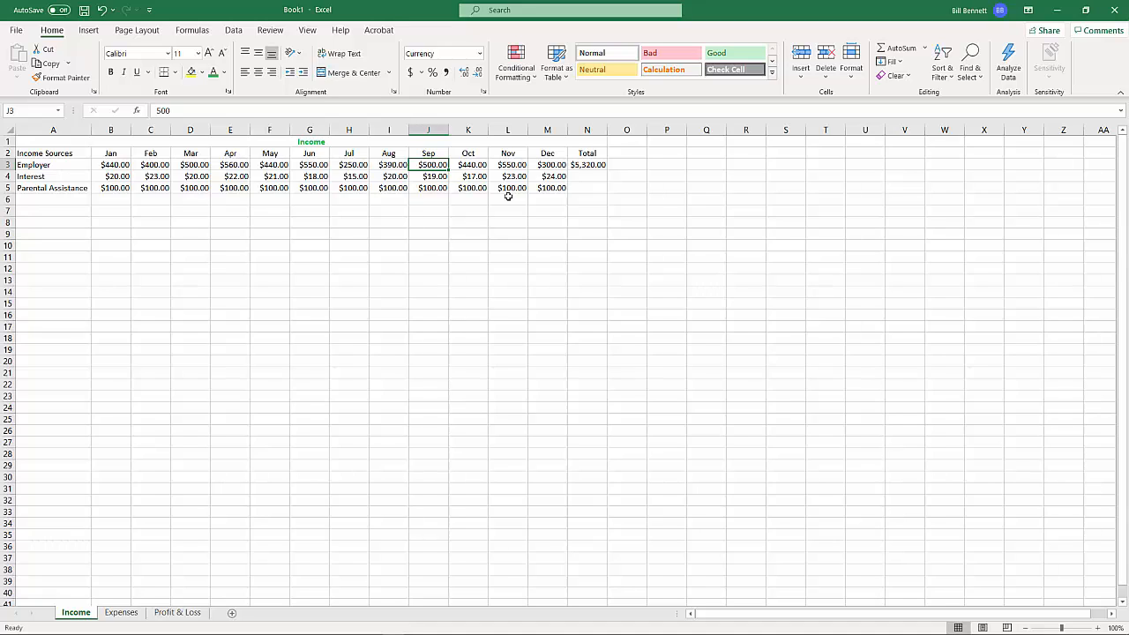
text(600)
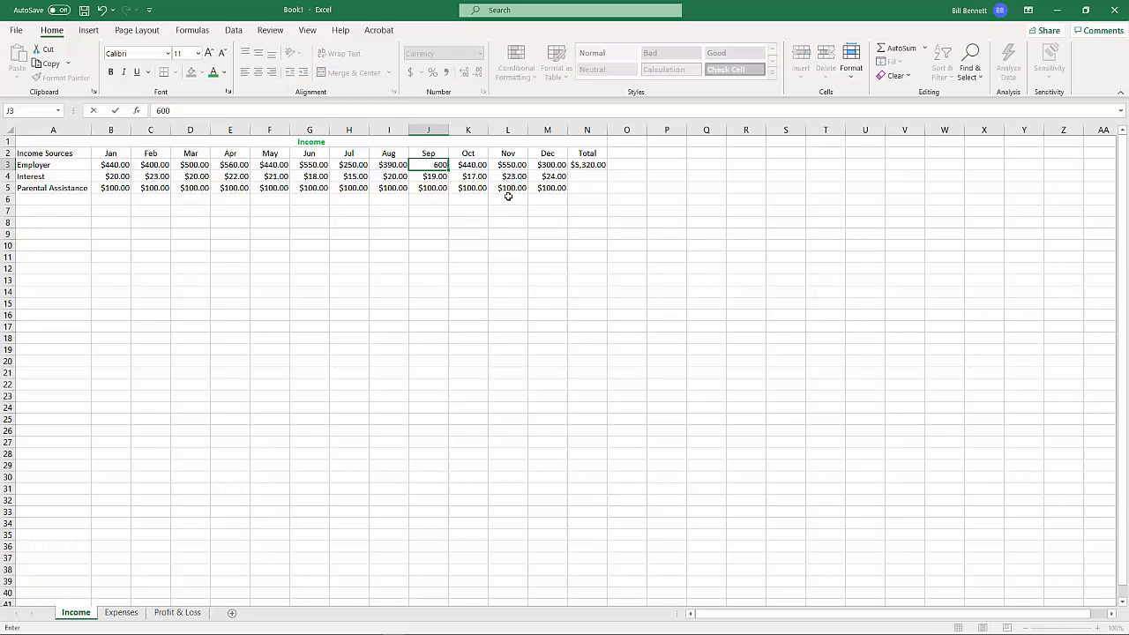
key(Return)
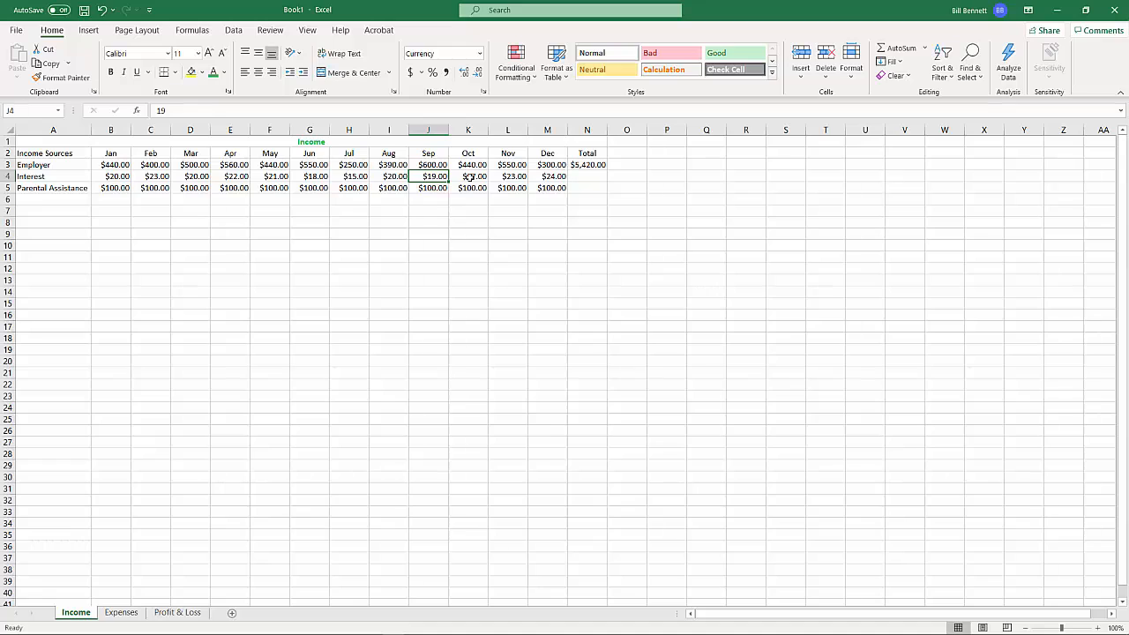
click(431, 165)
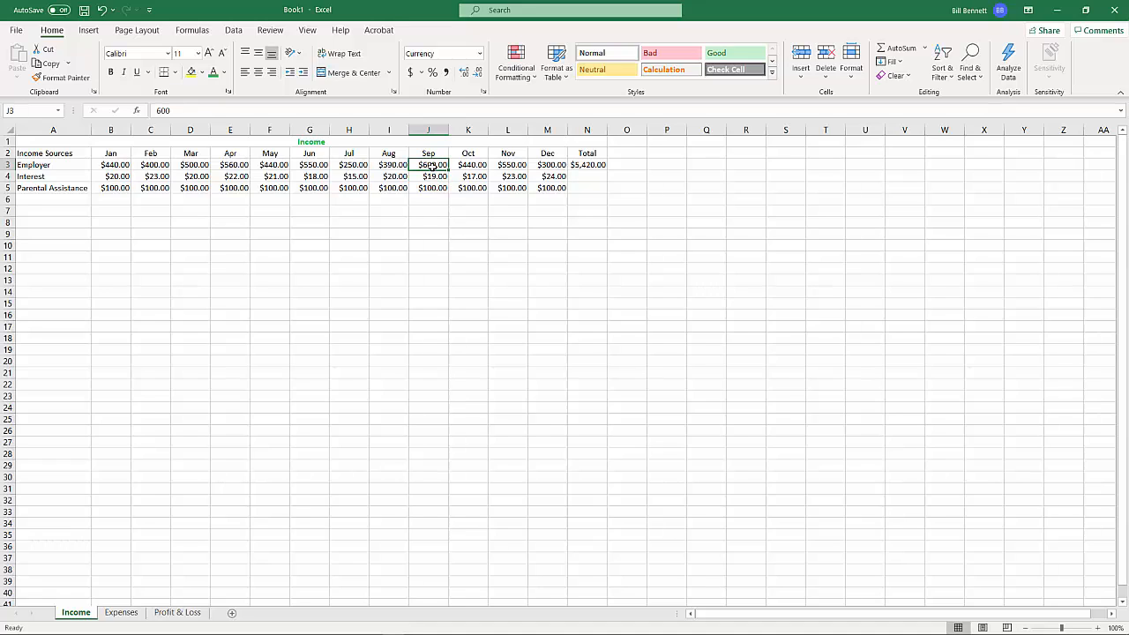
text(500)
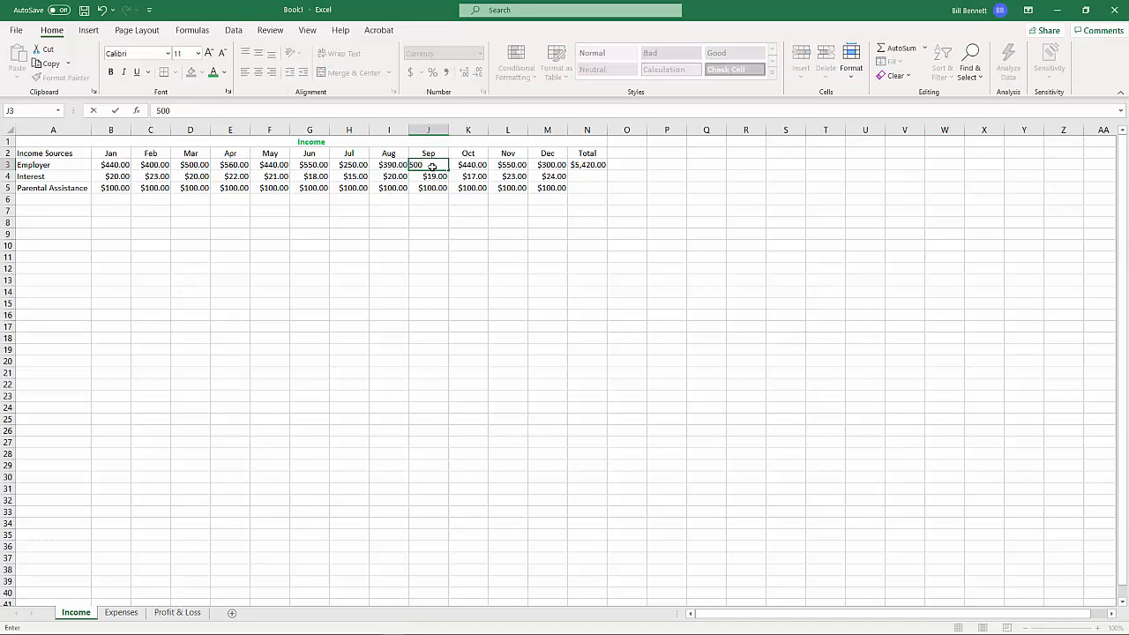
key(Return)
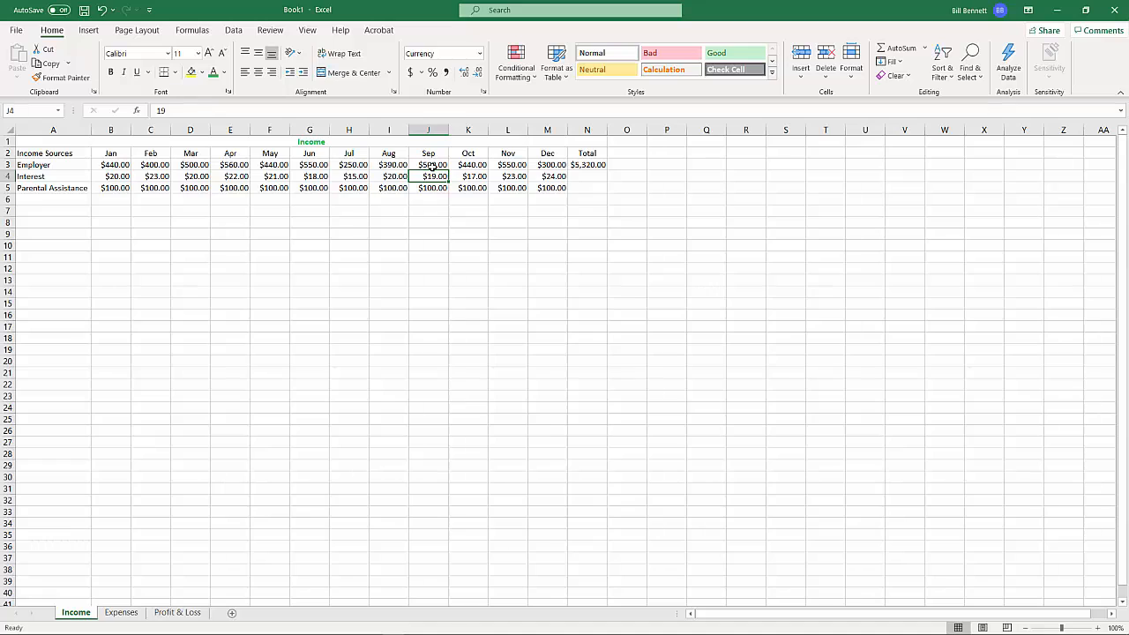
click(586, 178)
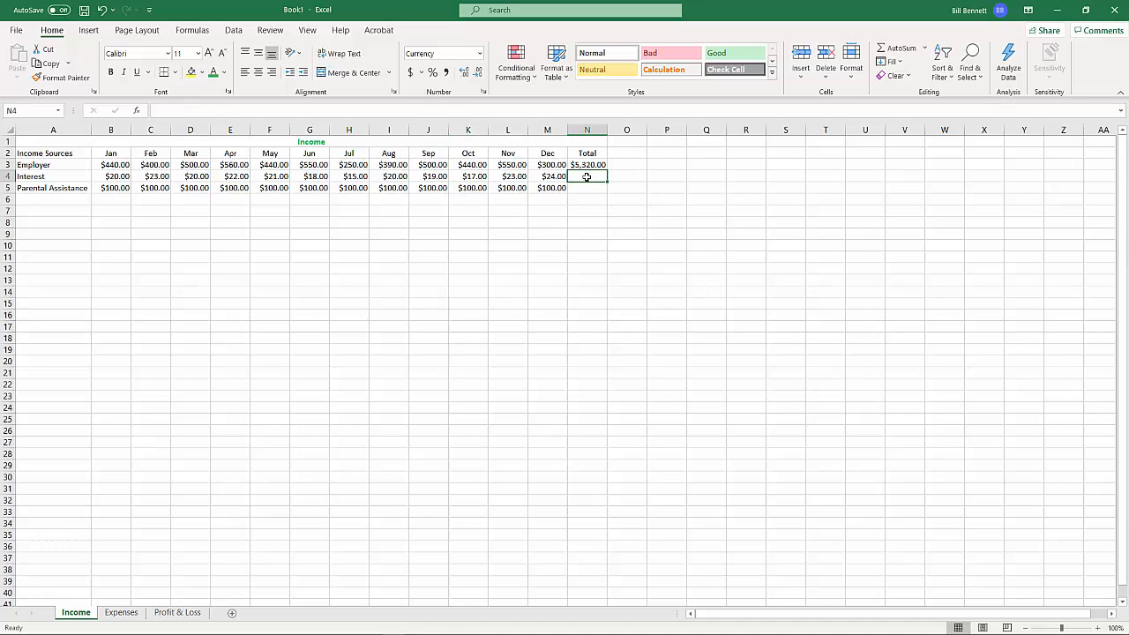
click(581, 189)
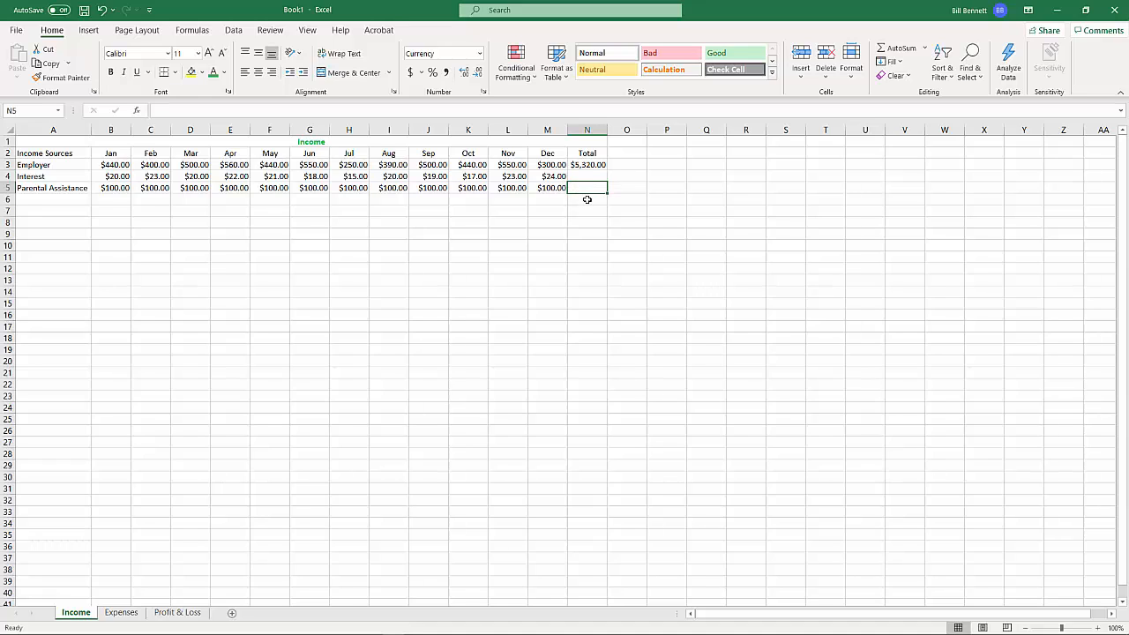
Fill the Employer total formula from N3 down to N5 and check the SUM formulas for Interest and Parental Assistance
click(587, 165)
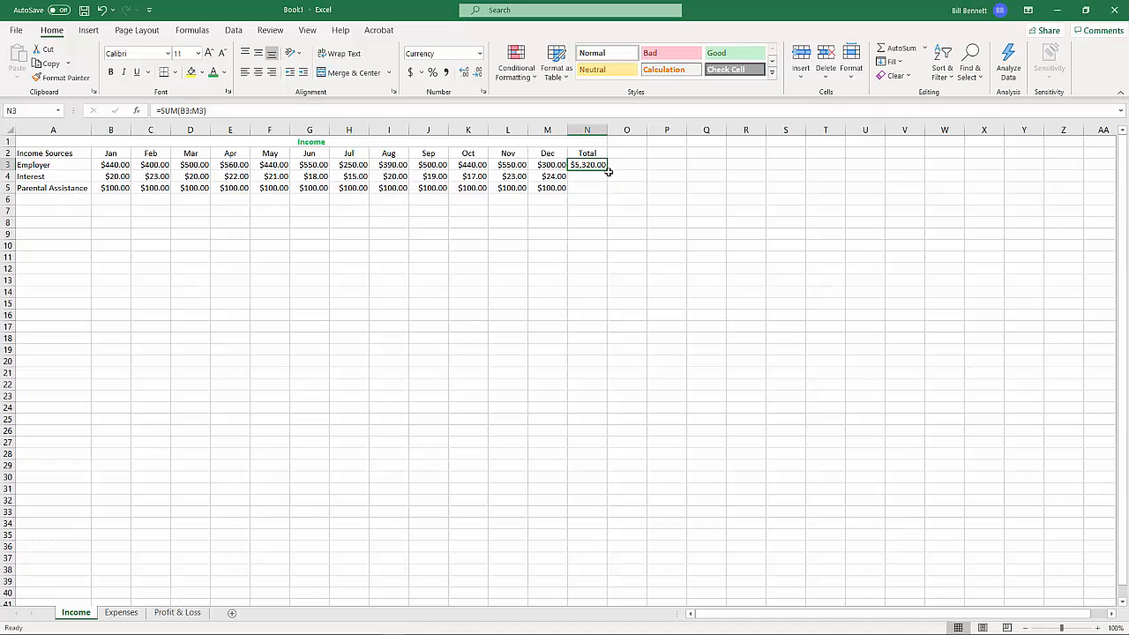
drag(608, 171, 605, 190)
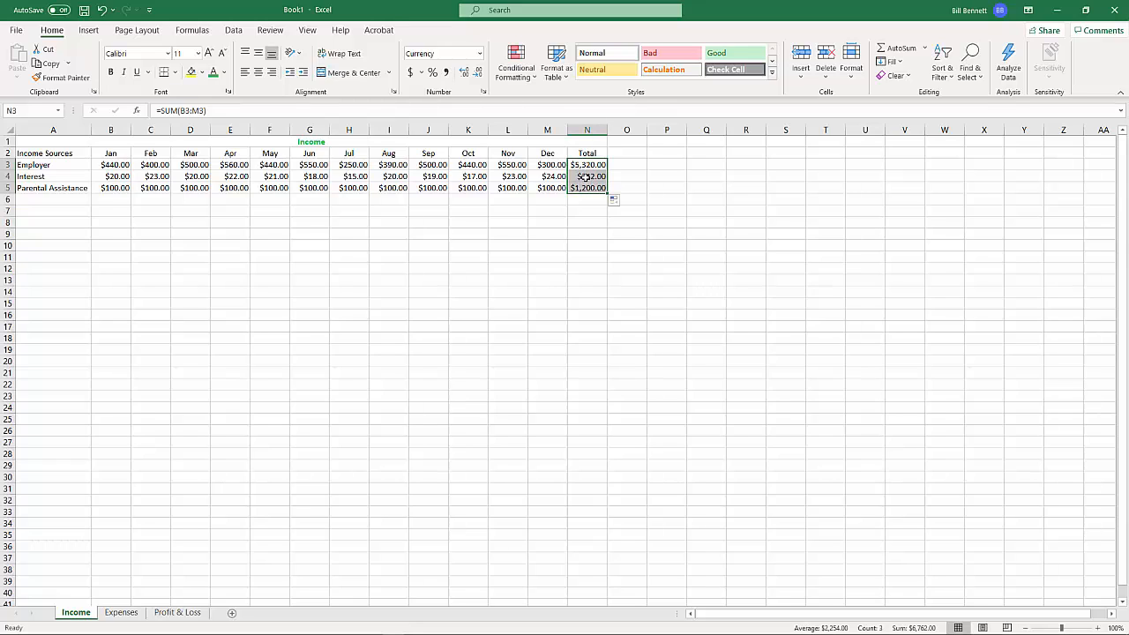
click(586, 176)
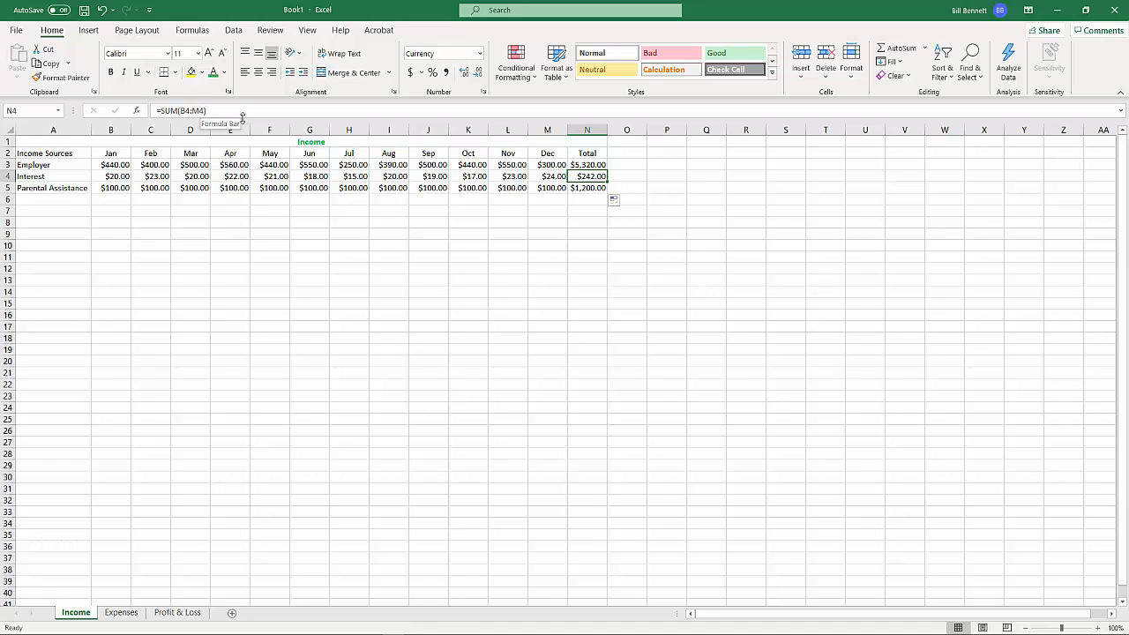
click(570, 190)
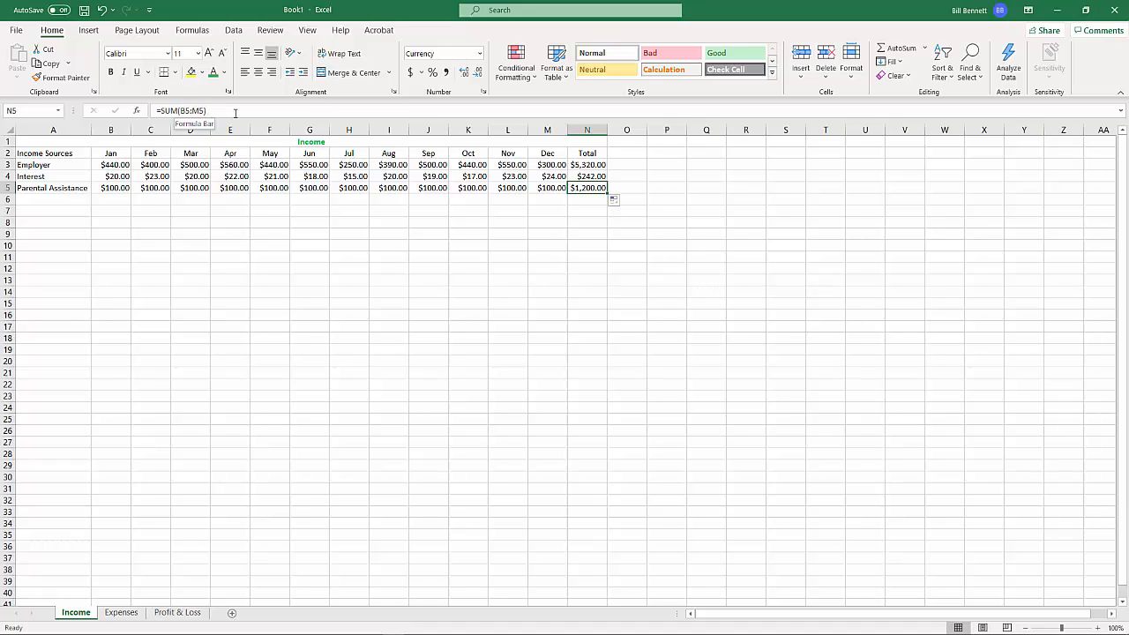
Enter the row label "Total" in cell A6, below Parental Assistance
click(50, 198)
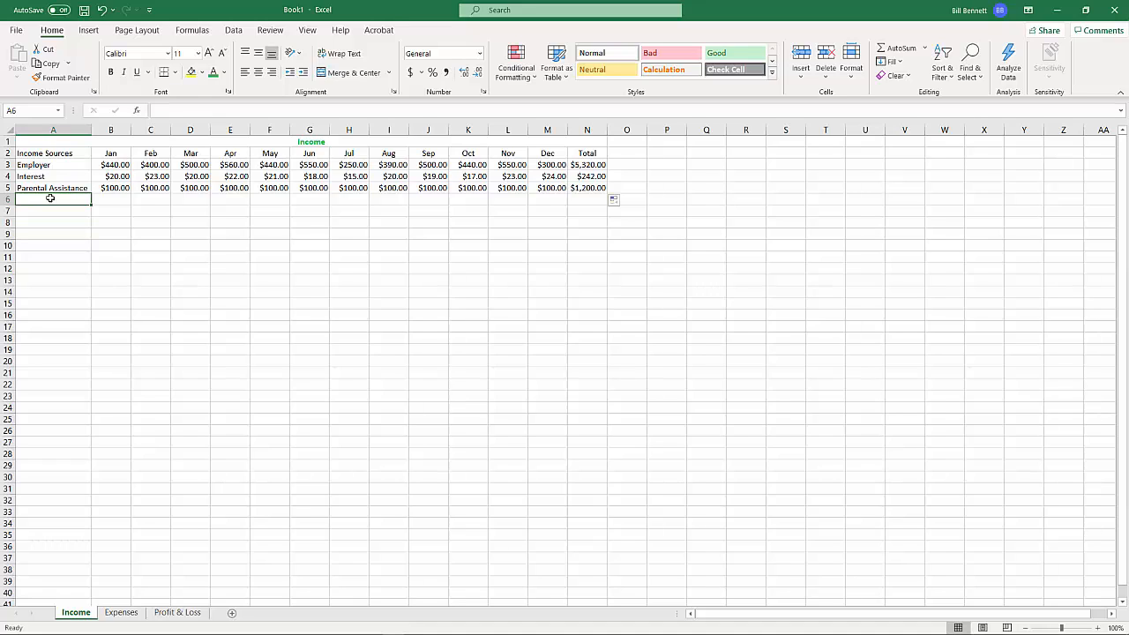
text(T)
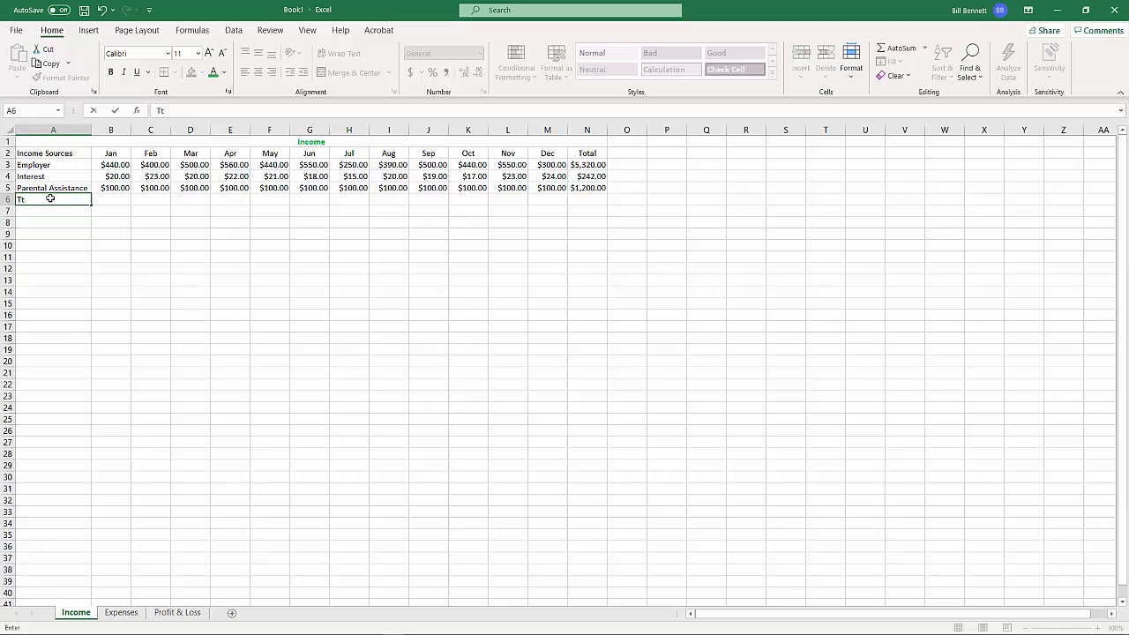
text(otal)
key(Tab)
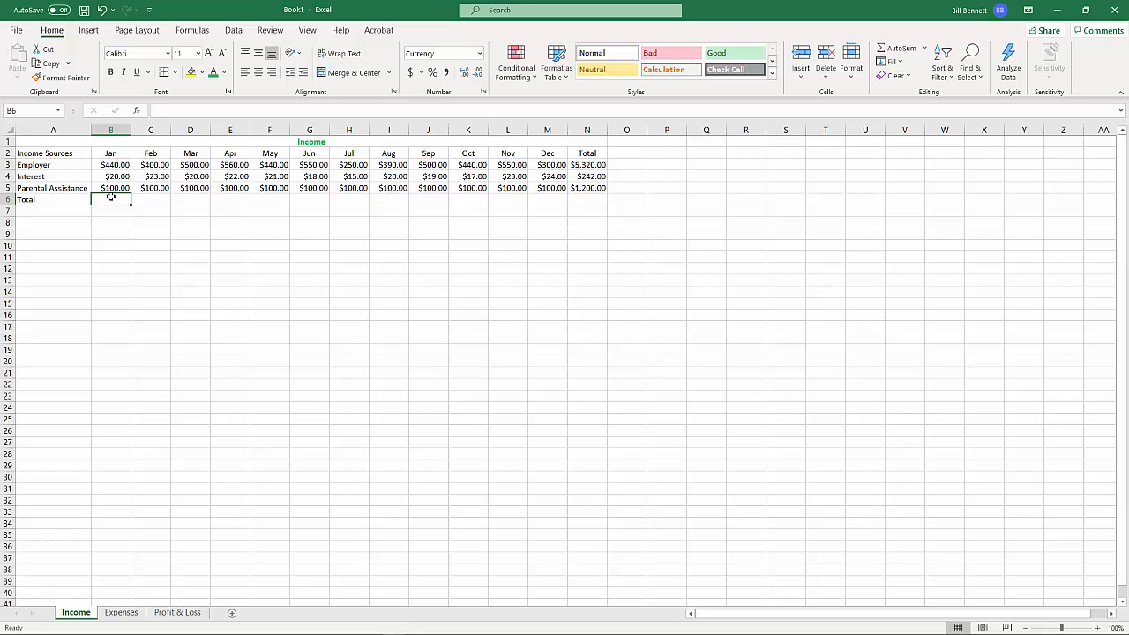
Total the January income in cell B6 with a SUM formula over B3:B5
text(=sum)
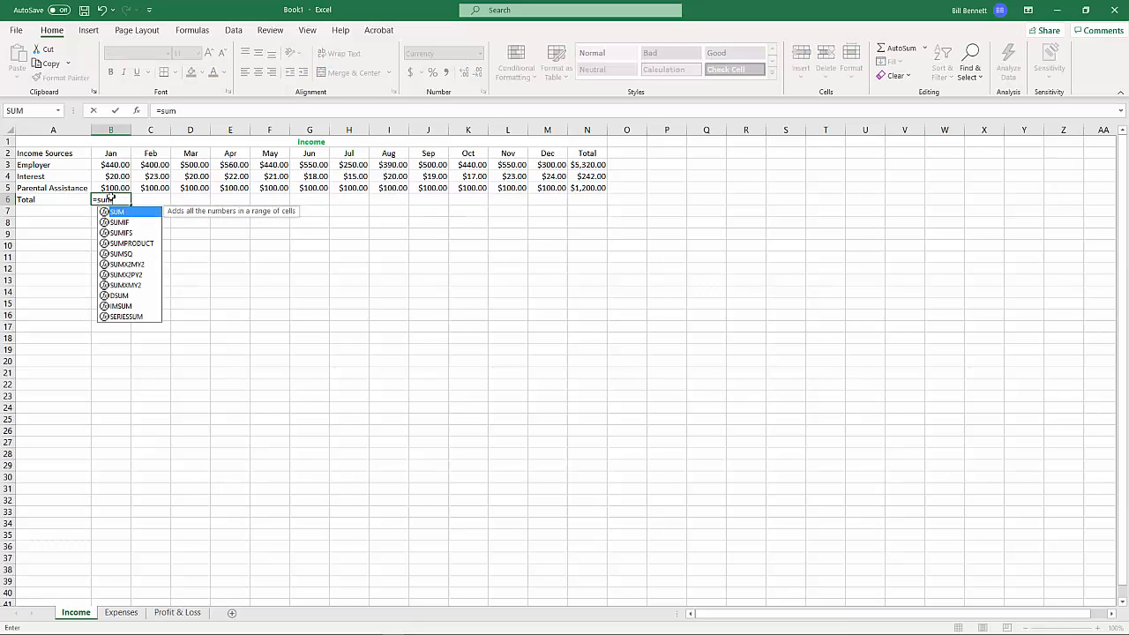
text(()
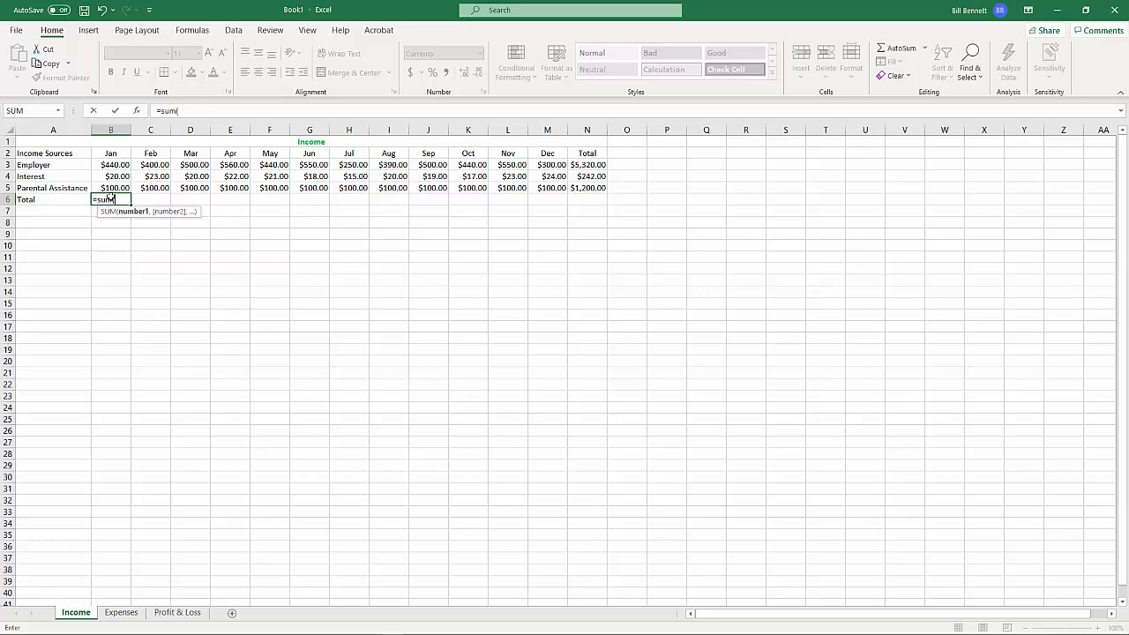
click(121, 182)
drag(122, 181, 119, 166)
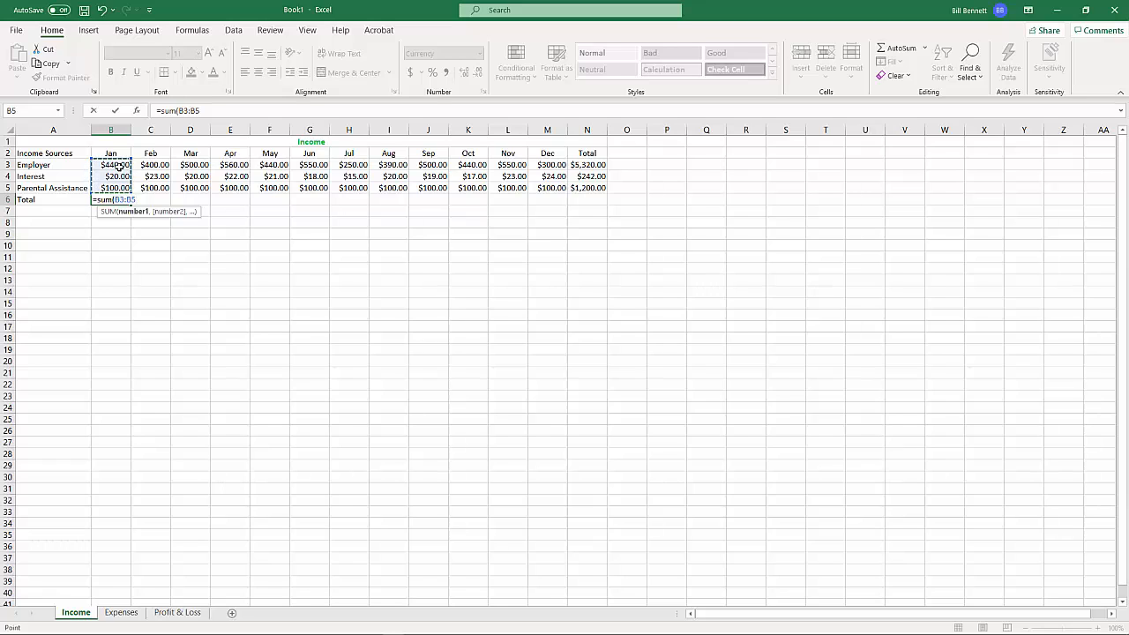
text())
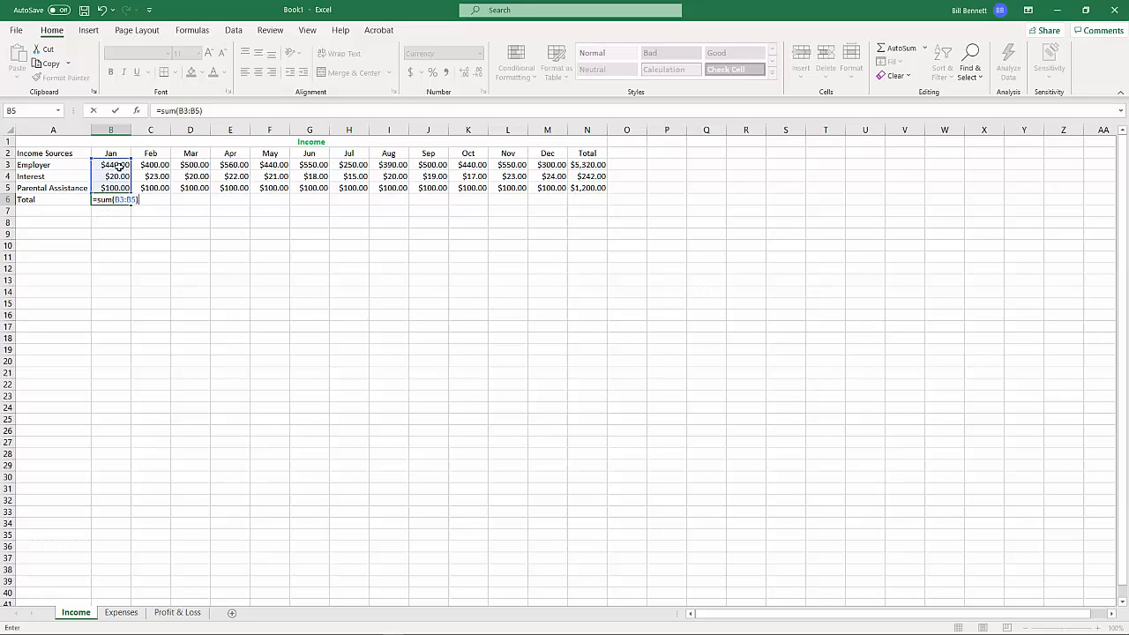
key(BackSpace)
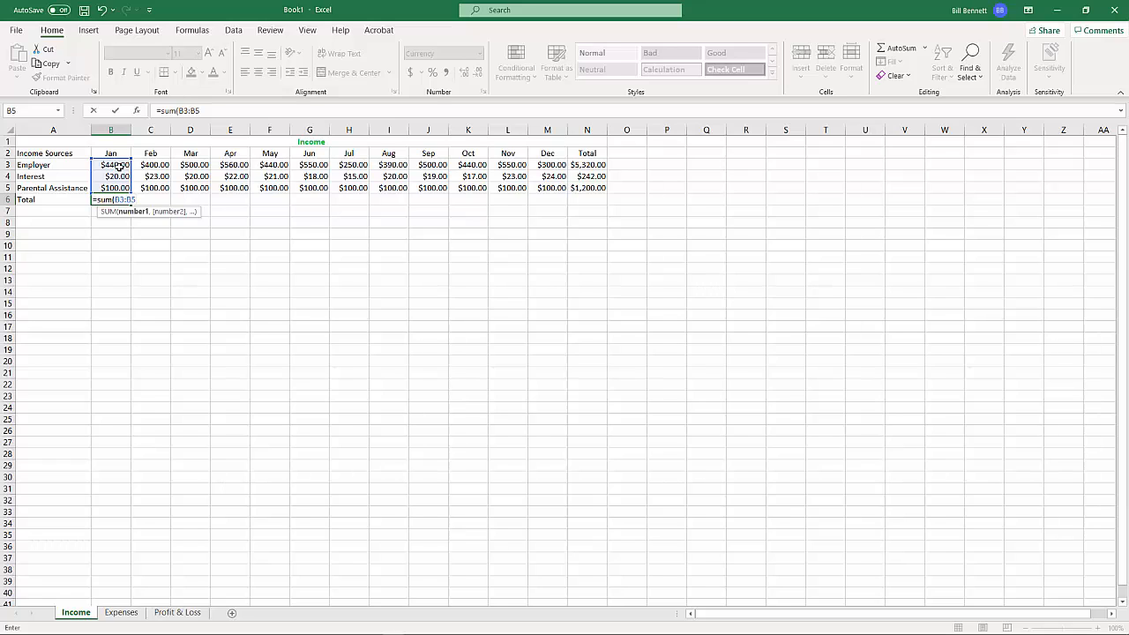
key(Return)
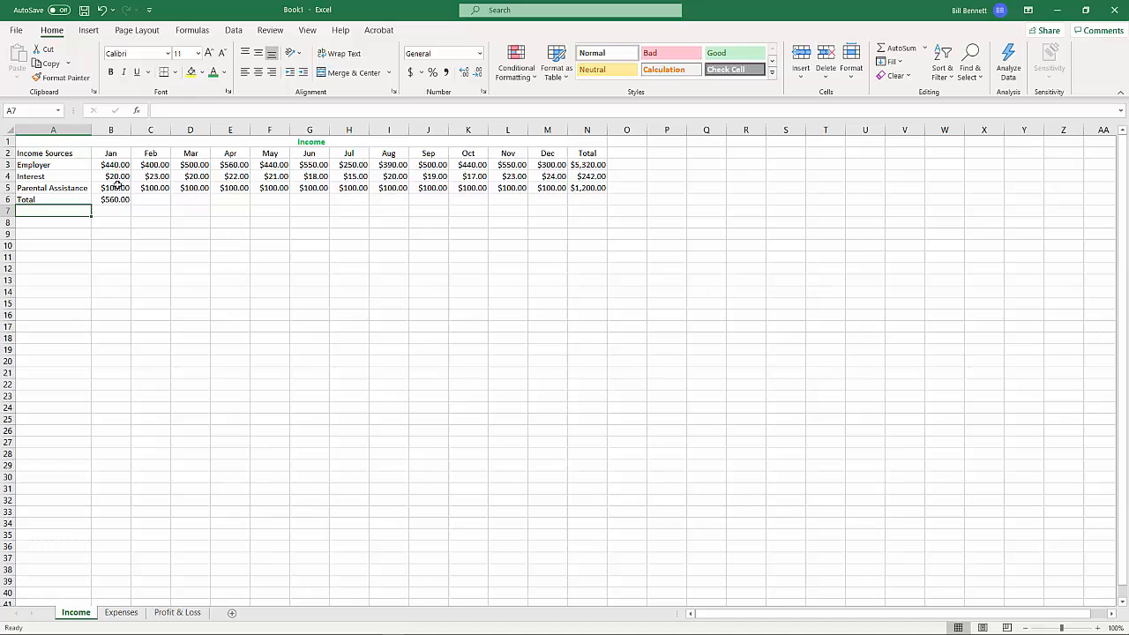
Fill the January total formula from B6 across to N6 and check the grand total's formula in N6
click(115, 200)
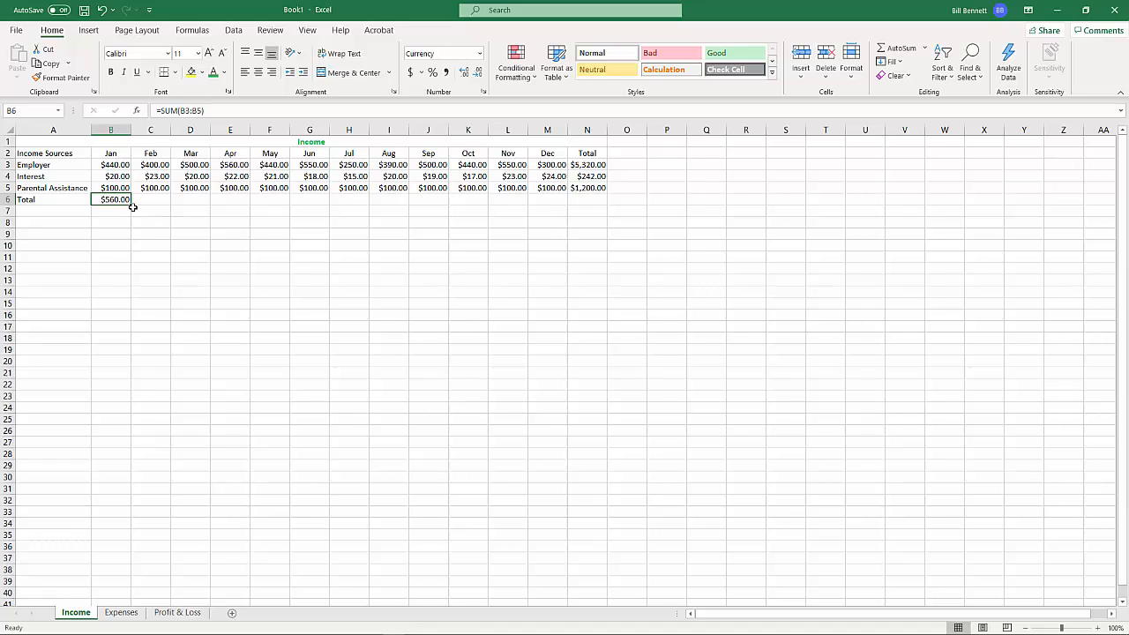
drag(174, 203, 596, 204)
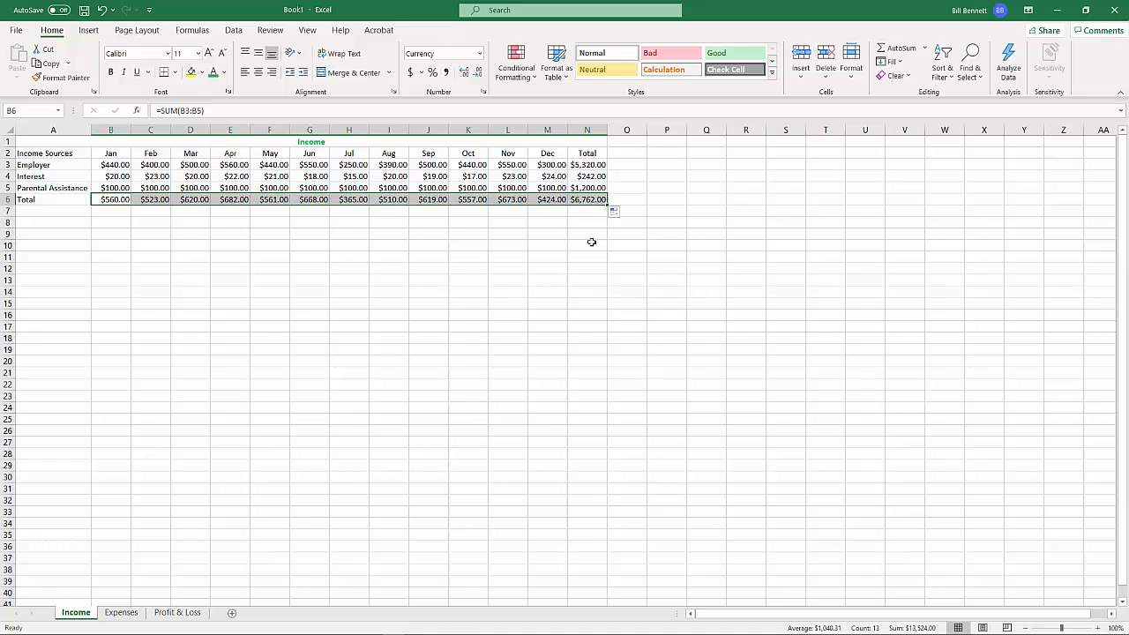
click(589, 213)
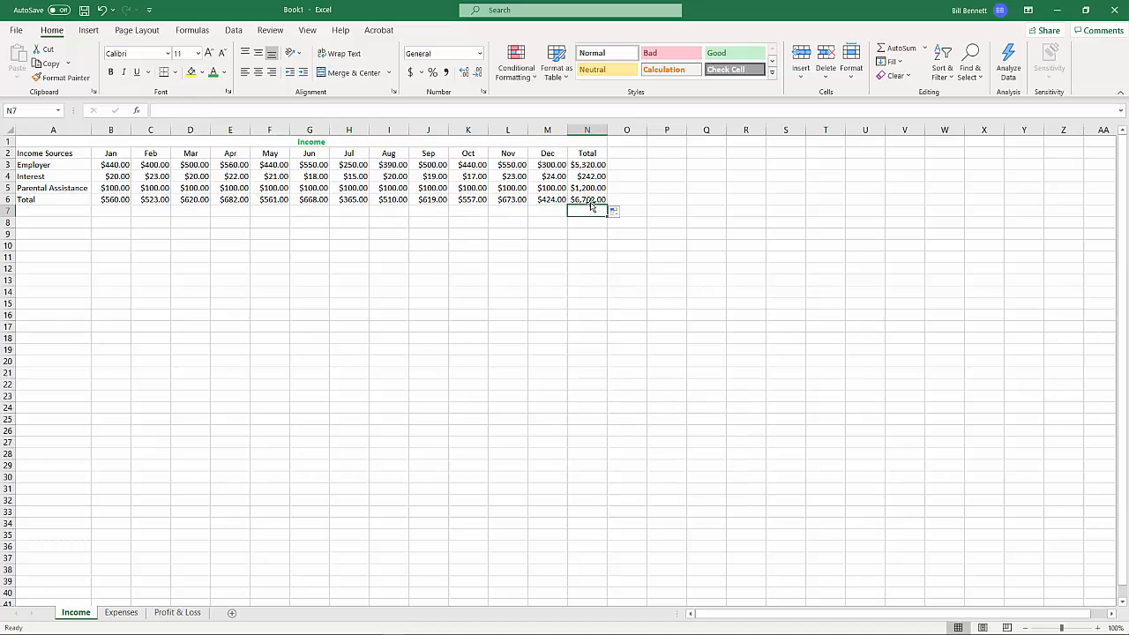
click(590, 201)
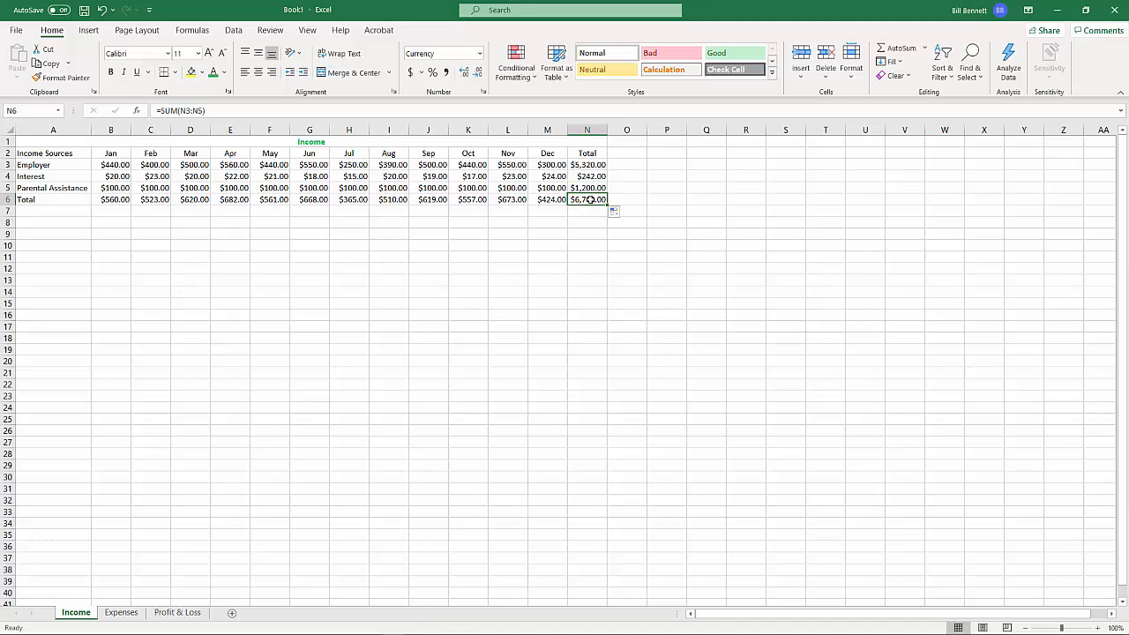
Make the heading row A2:N2 and the row labels in A3:A6 bold
click(590, 154)
drag(590, 153, 63, 154)
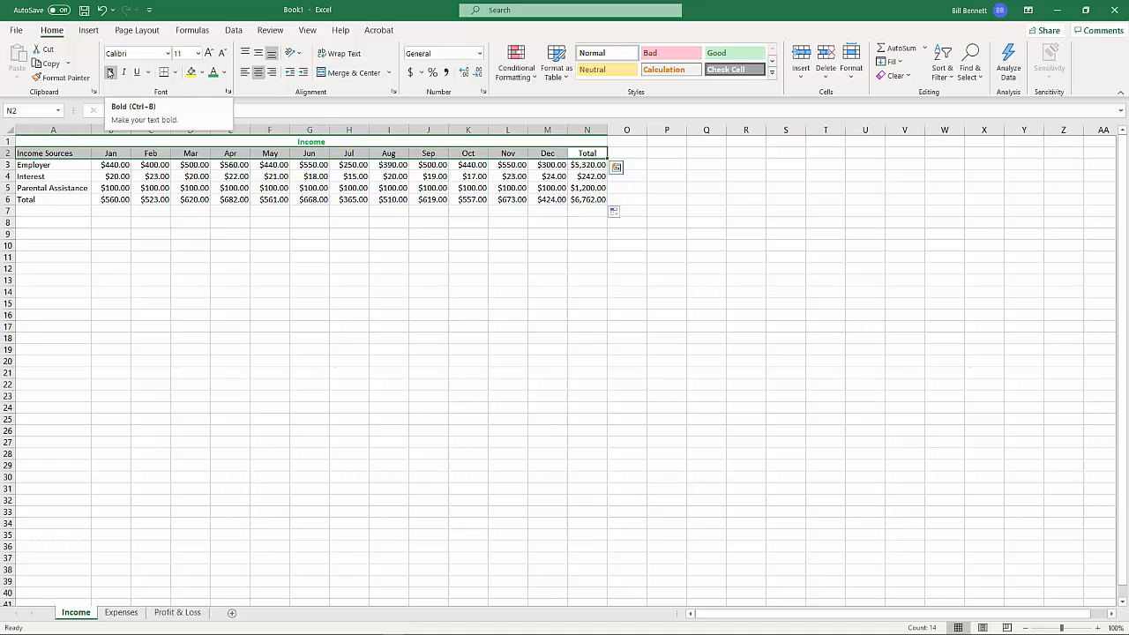
click(110, 73)
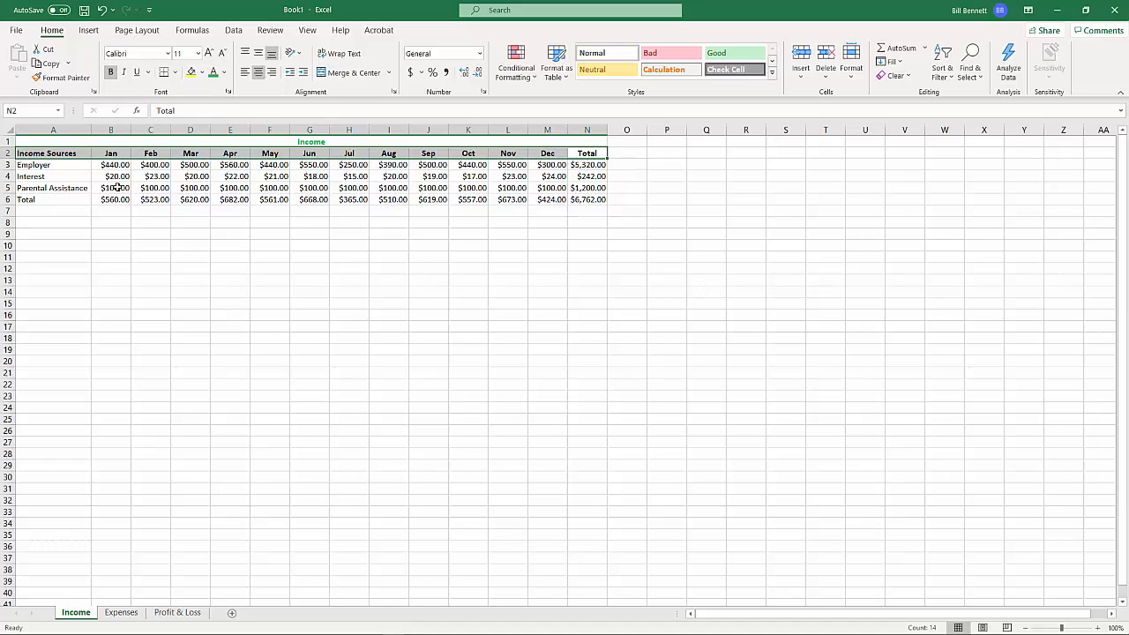
click(66, 165)
drag(66, 165, 62, 199)
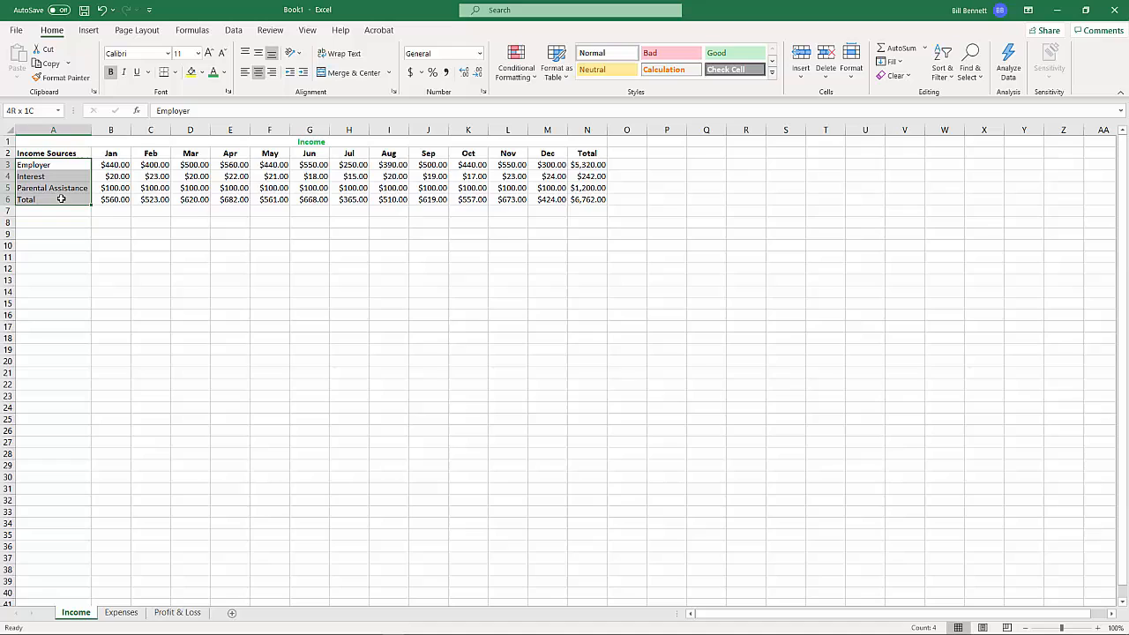
click(110, 72)
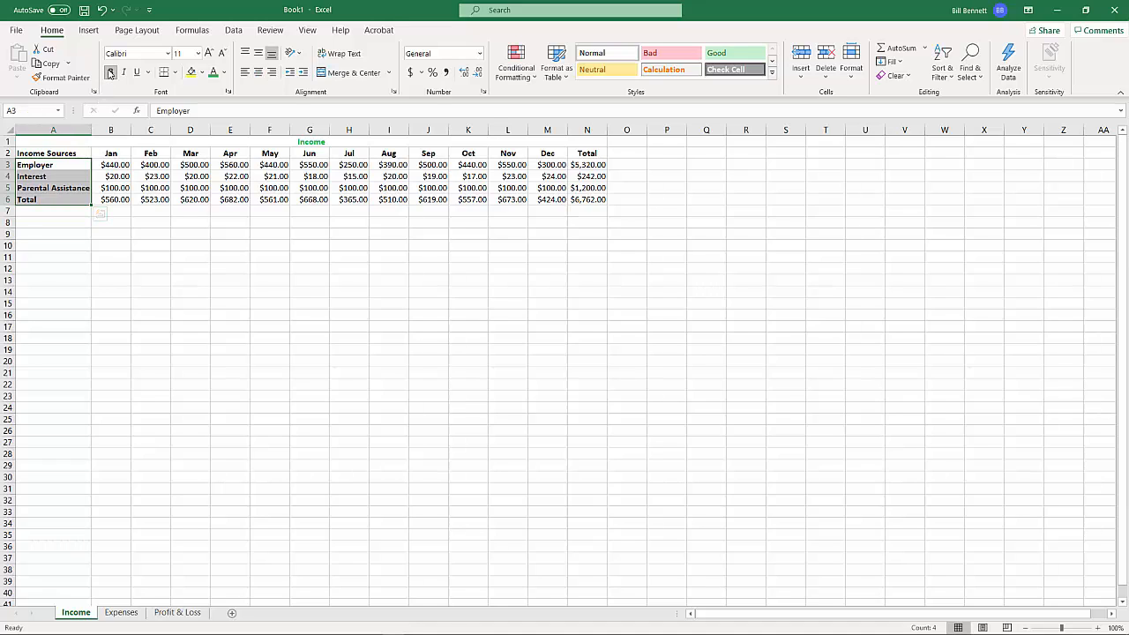
click(412, 283)
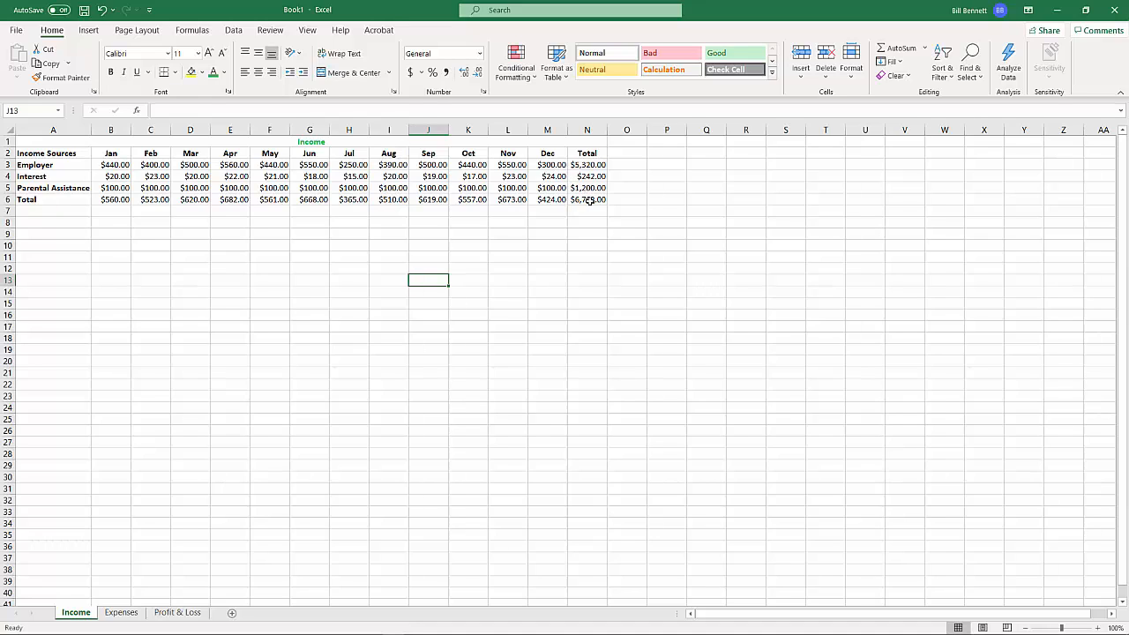
Apply All Borders to the income table in A2:N6
drag(589, 200, 57, 153)
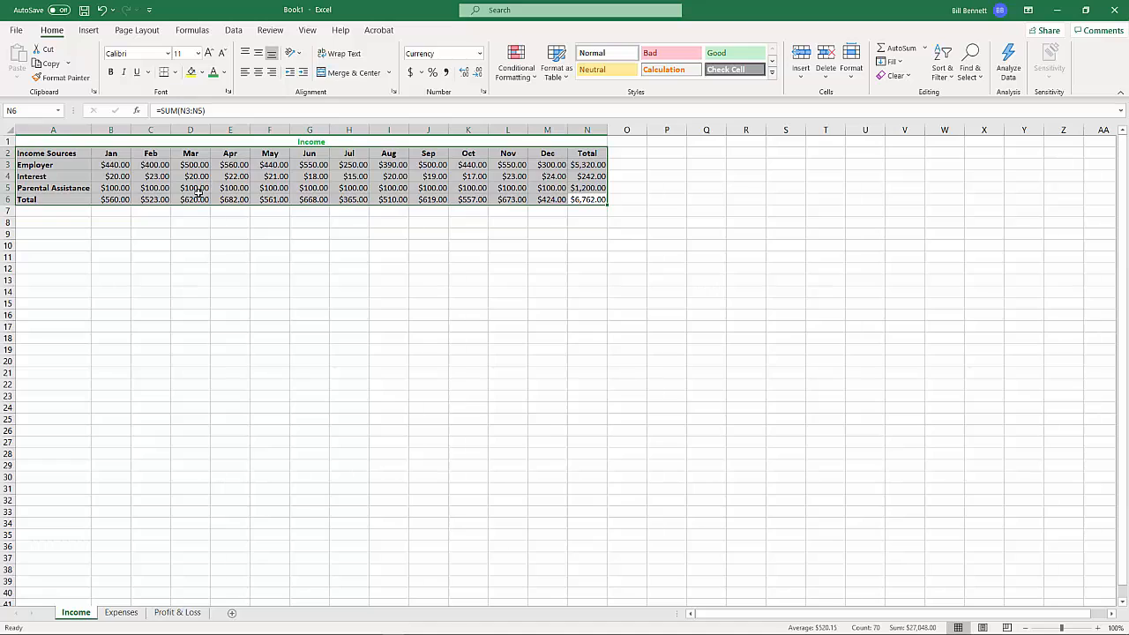
click(177, 73)
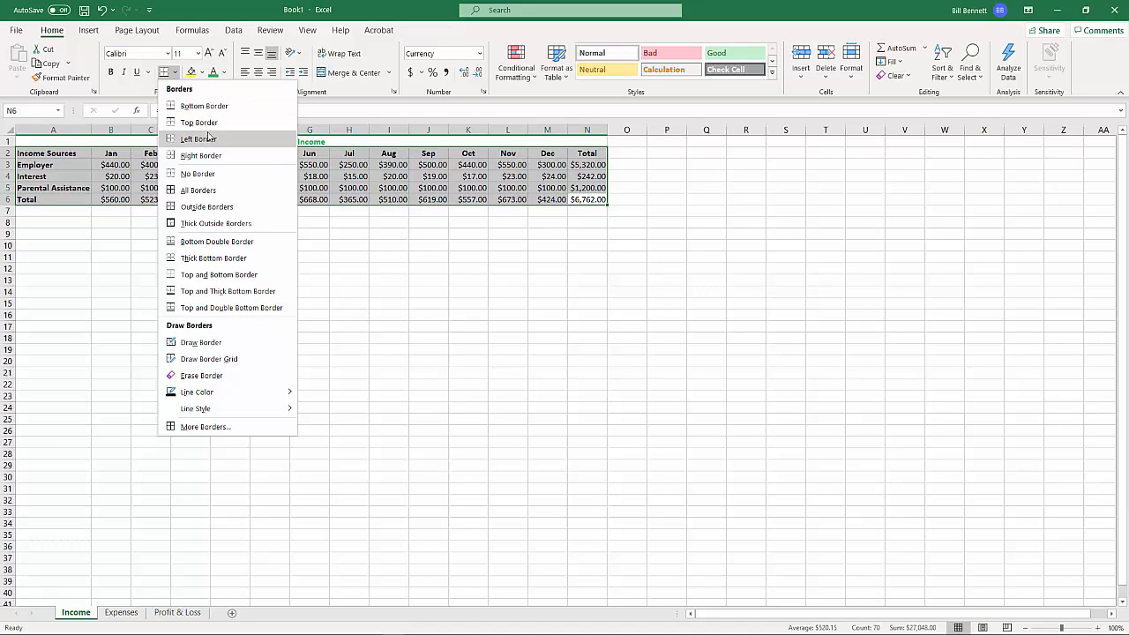
click(195, 192)
click(301, 282)
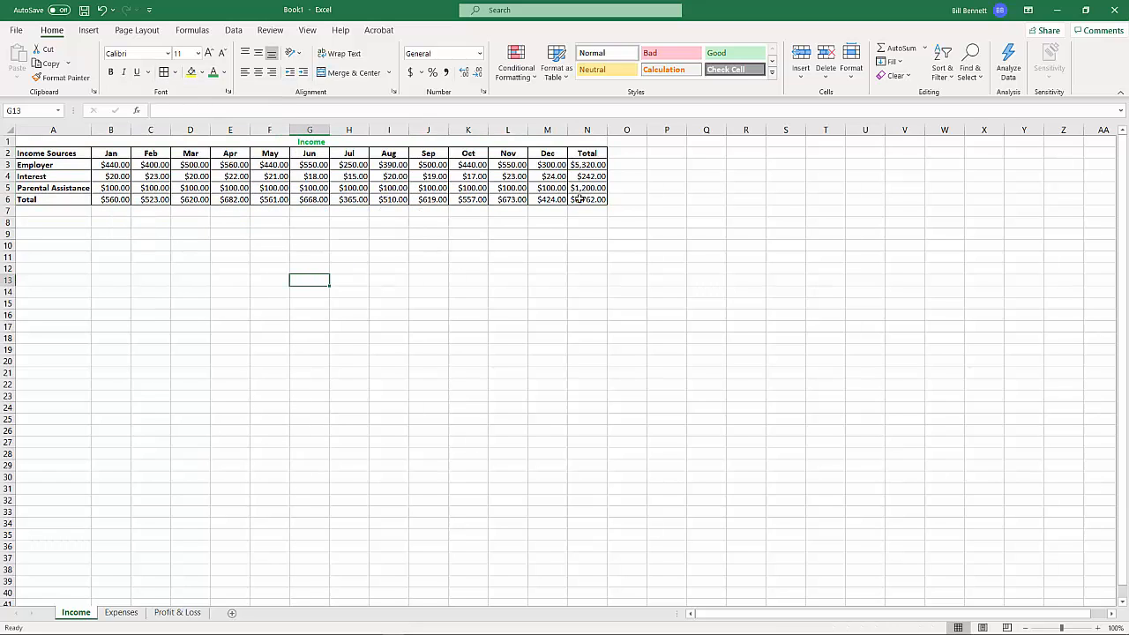
Apply a Bottom Double Border to A2:N5 to separate the income rows from the Total row
drag(585, 188, 72, 155)
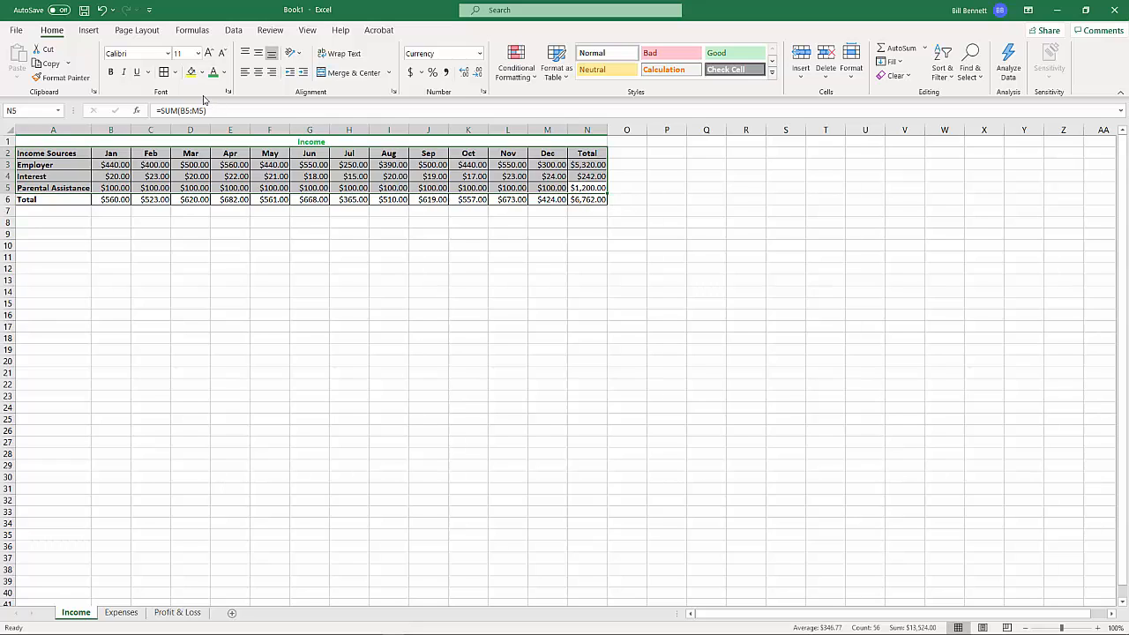
click(176, 72)
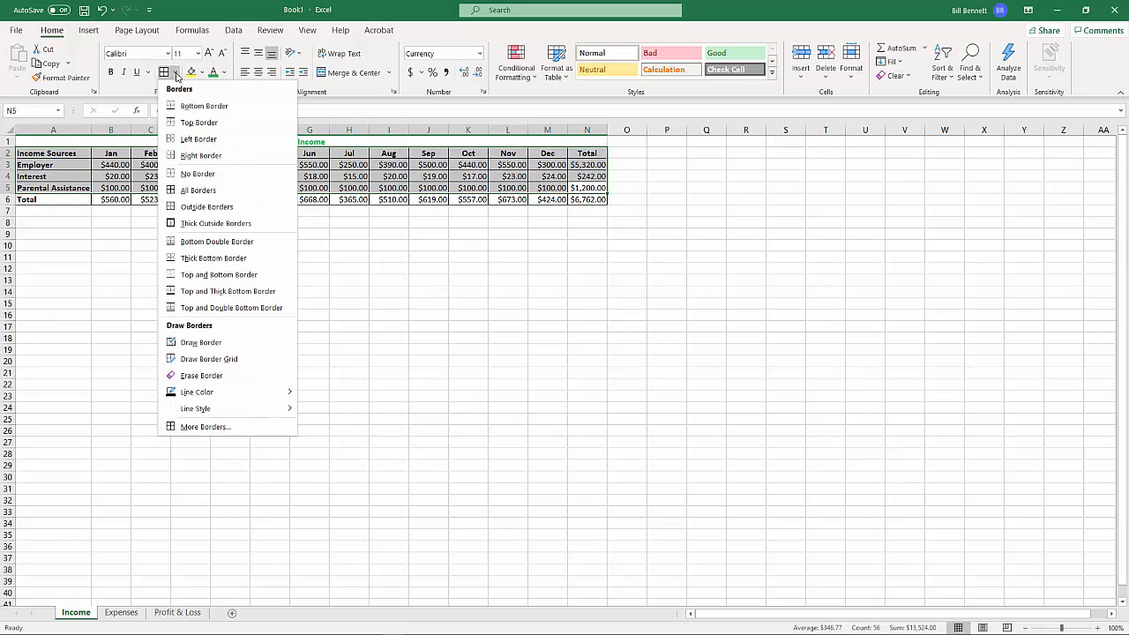
click(218, 246)
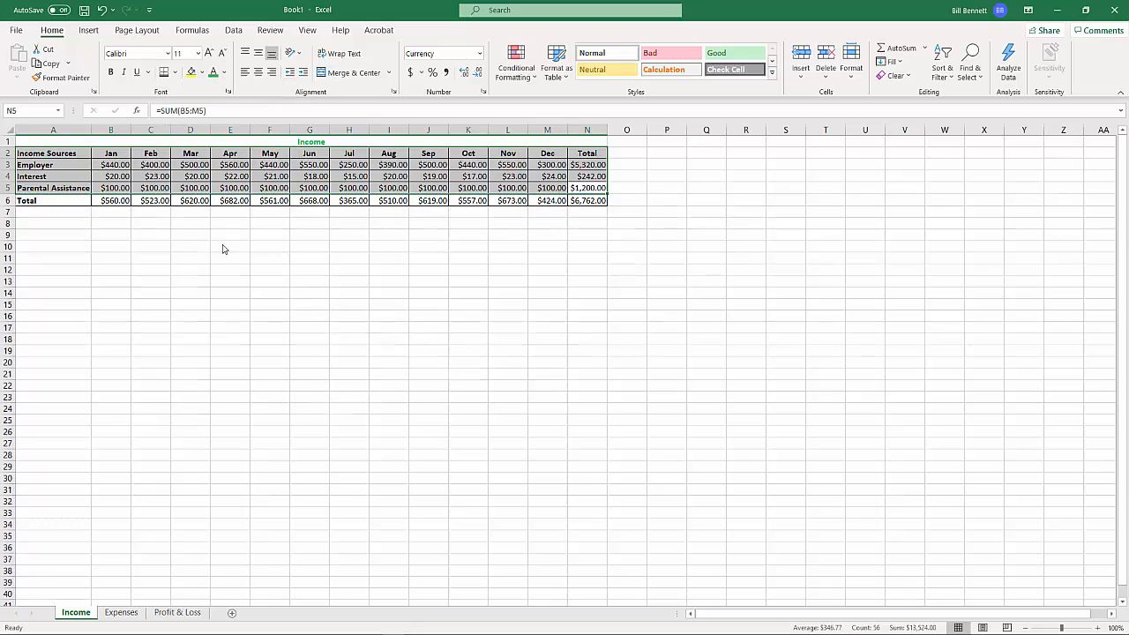
click(241, 279)
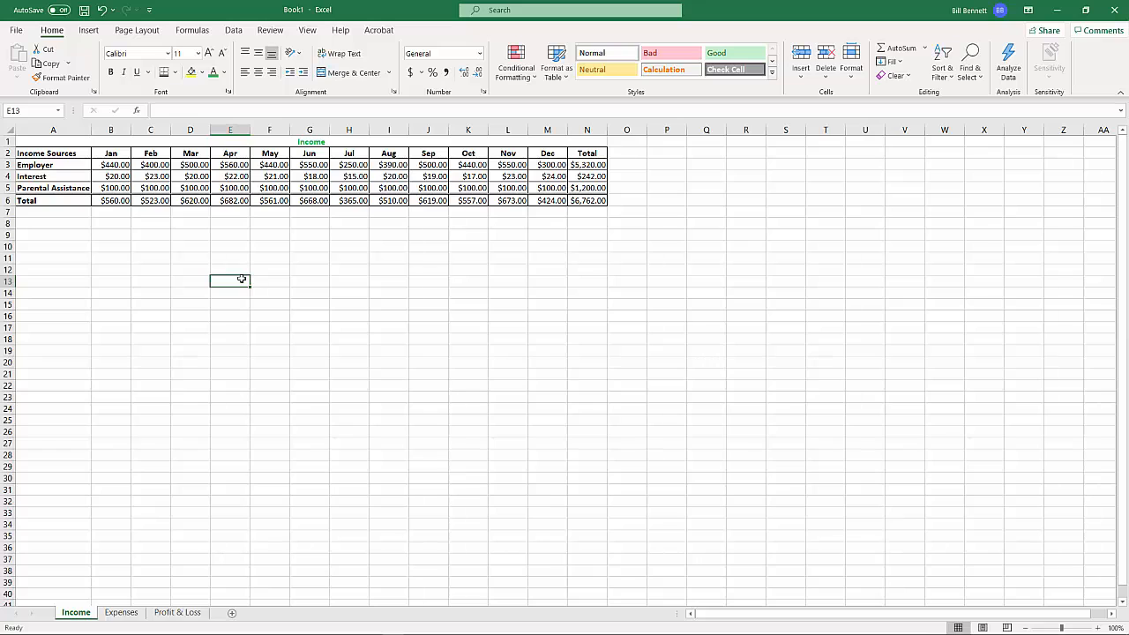
Save the workbook to OneDrive with the owner's last and first name as file name, and switch AutoSave off and on again
key(ctrl+s)
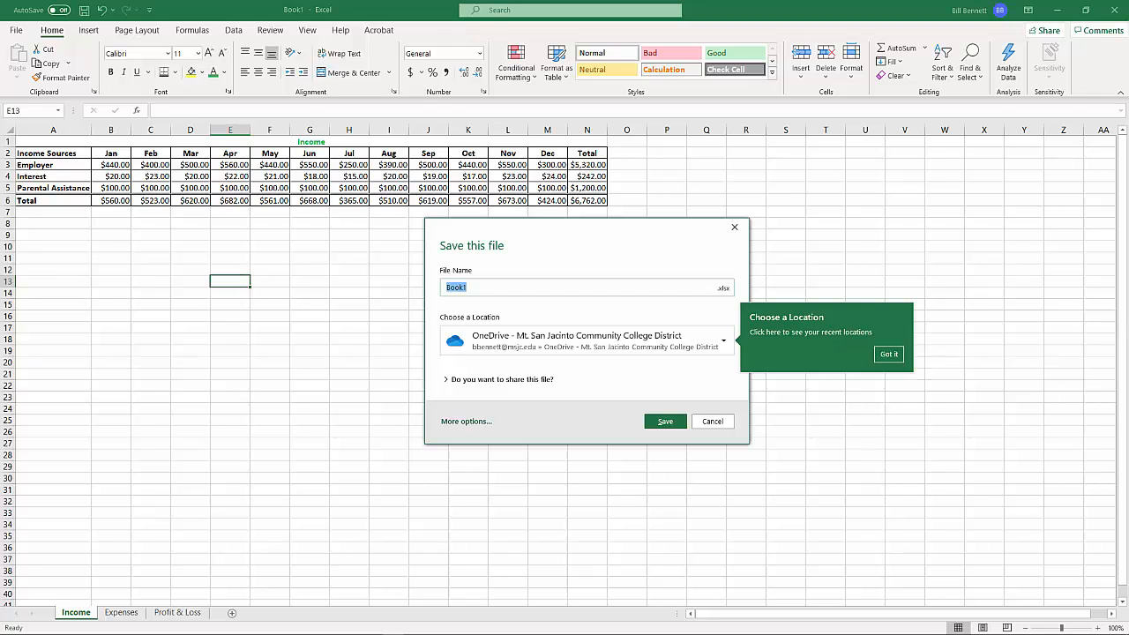
text(BennettBill)
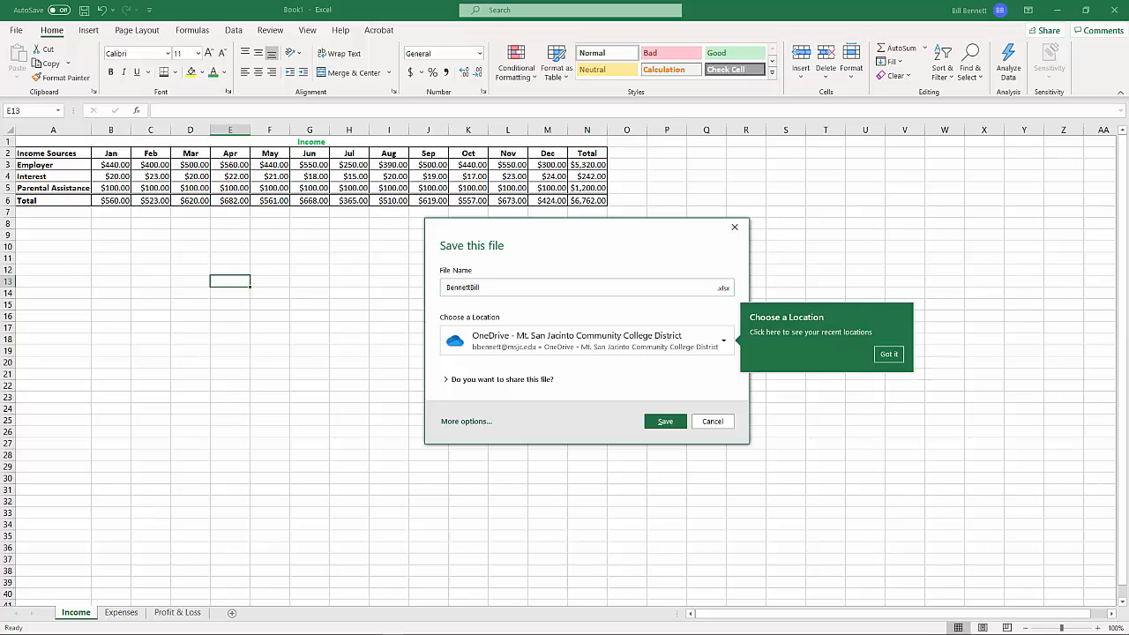
click(666, 422)
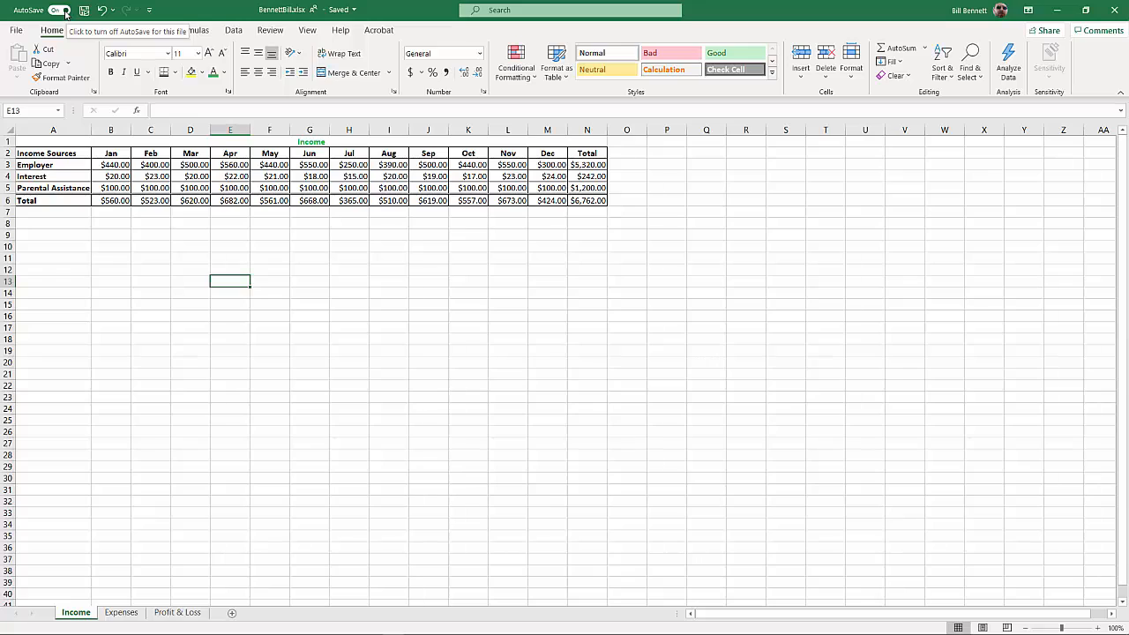
click(63, 10)
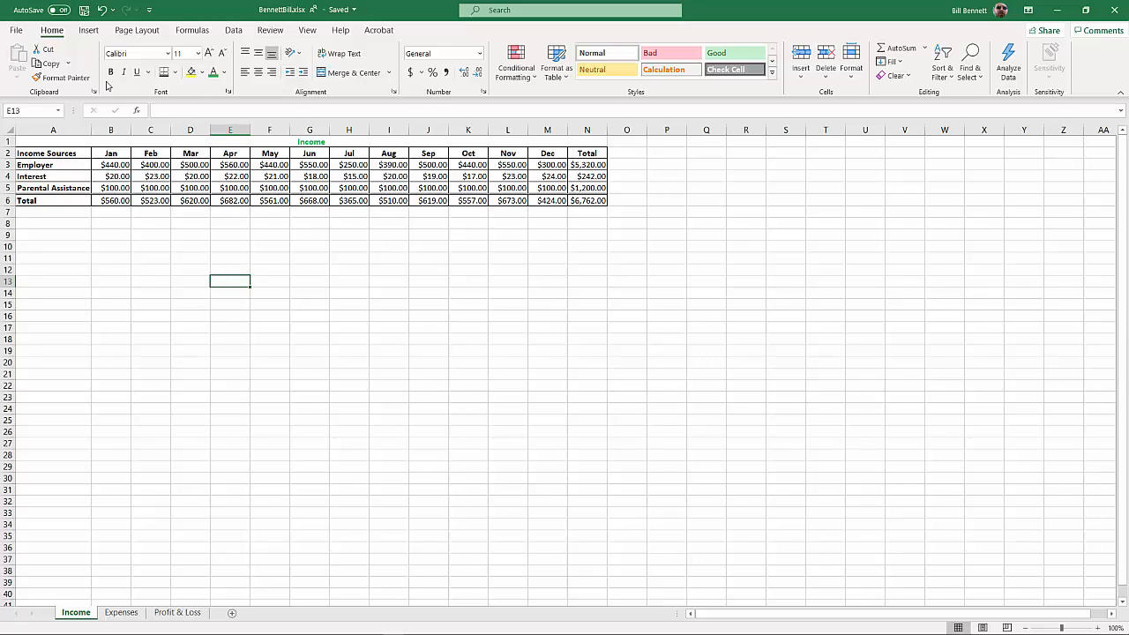
click(64, 10)
Insert a 2-D Stacked Column chart of the monthly income sources in A2:M5, leaving out the totals
click(43, 153)
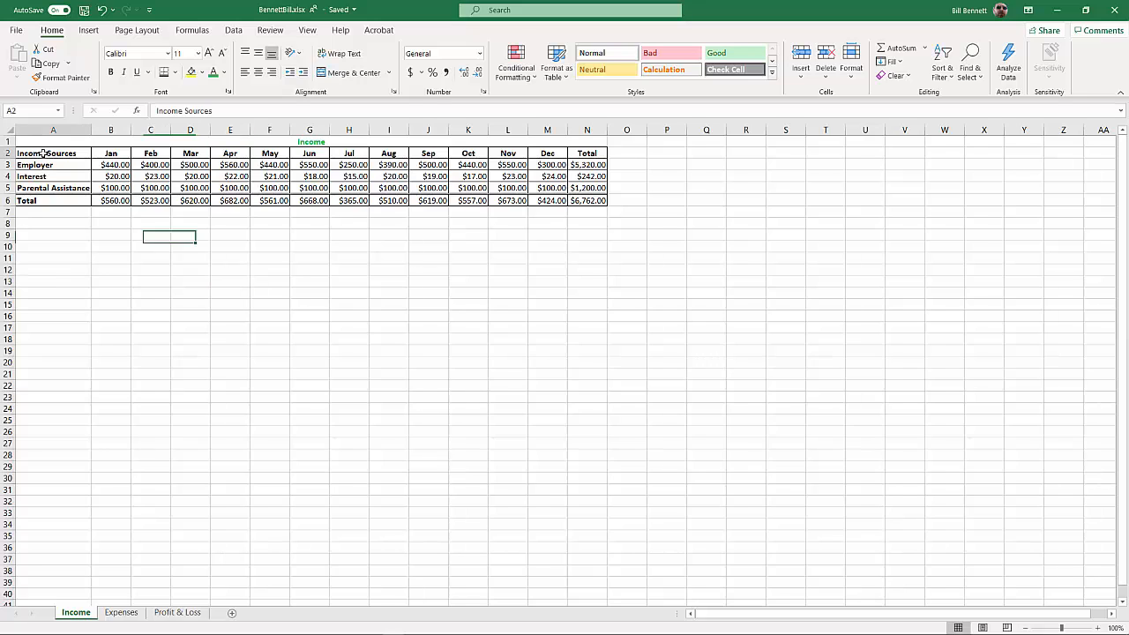
drag(46, 152, 544, 185)
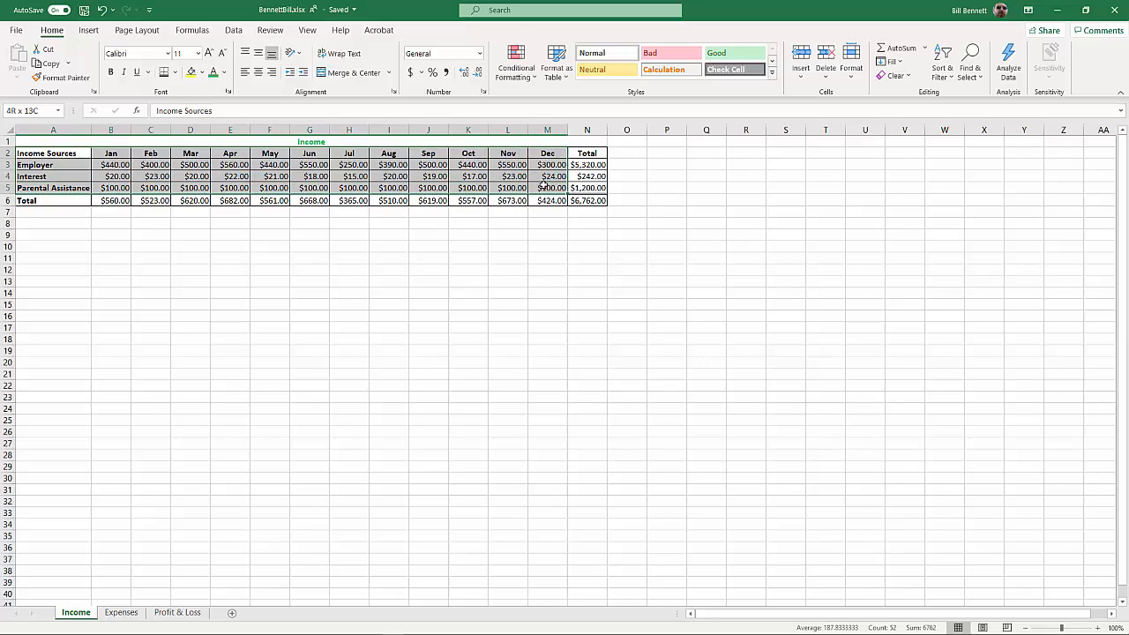
drag(544, 185, 544, 184)
click(87, 32)
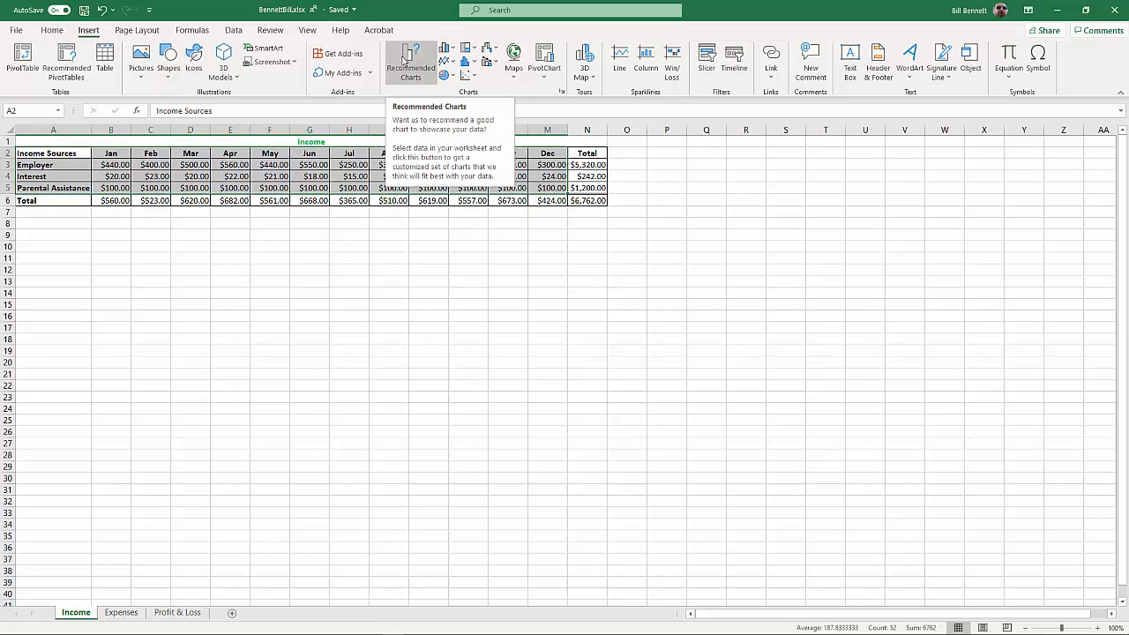
click(405, 55)
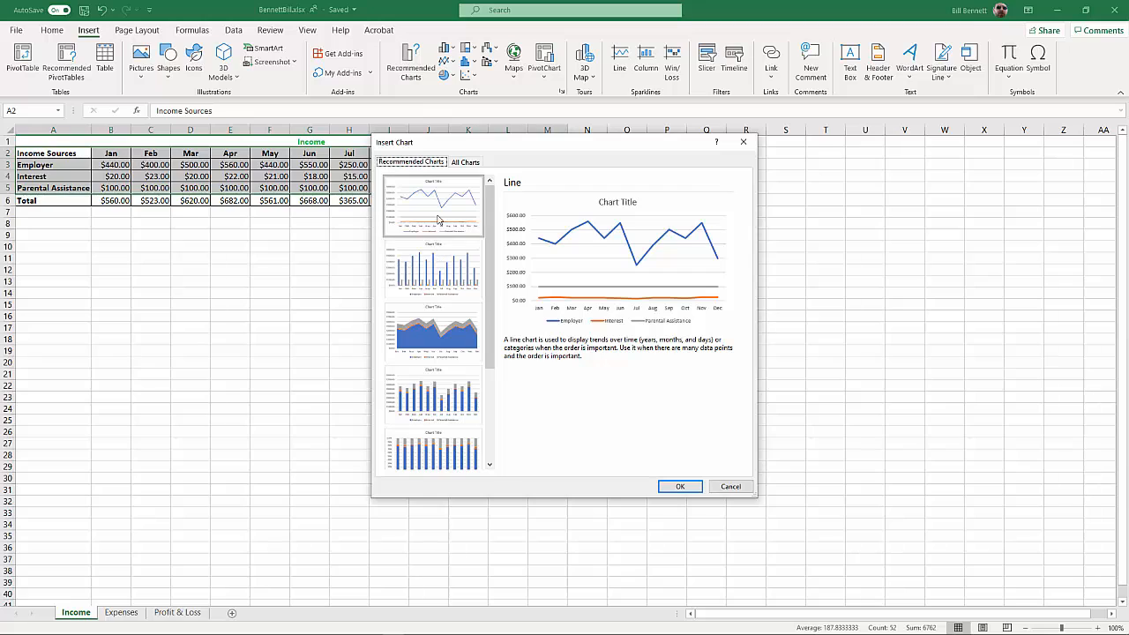
click(721, 488)
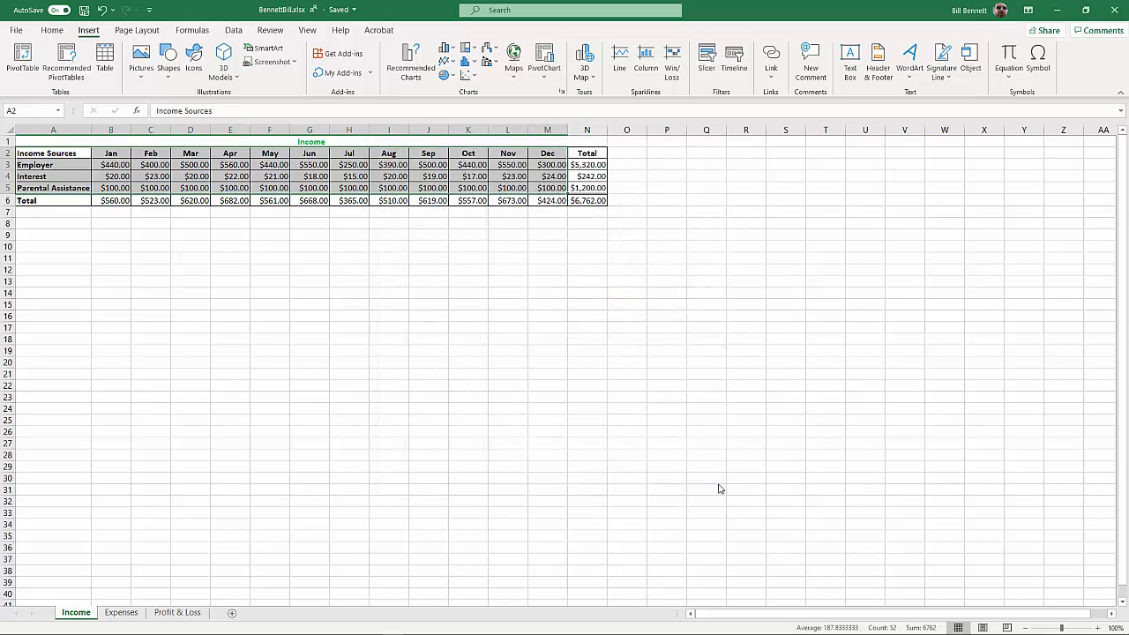
click(450, 47)
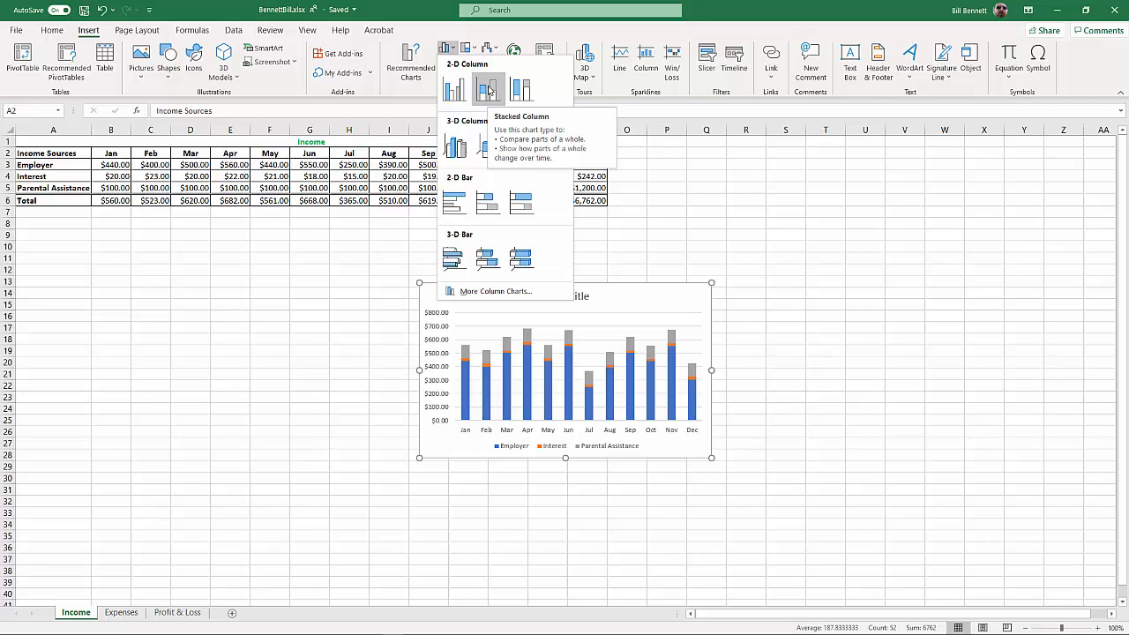
click(488, 92)
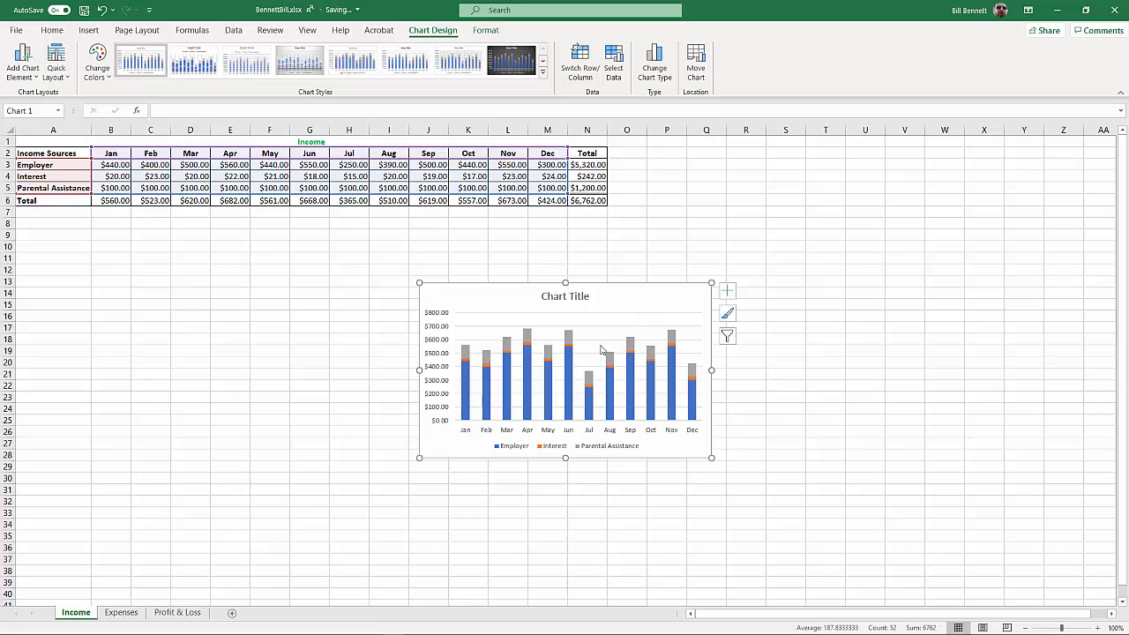
Move the chart just below the income table, starting around cell C8, and enlarge it slightly to reach about row 24
drag(632, 302, 536, 271)
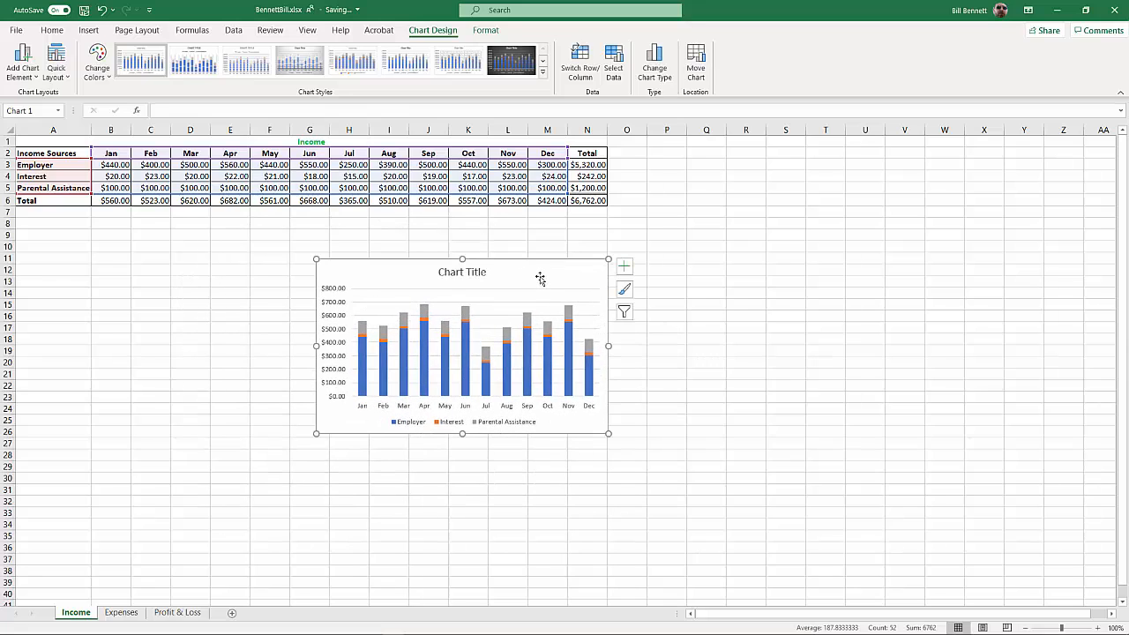
drag(508, 280, 382, 238)
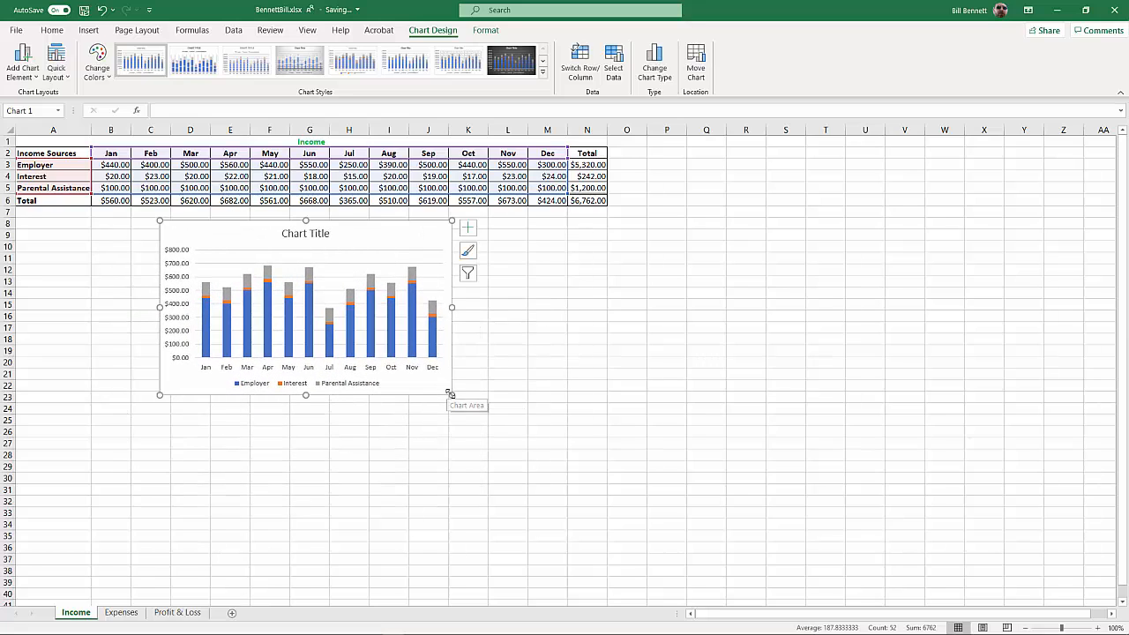
drag(448, 393, 457, 417)
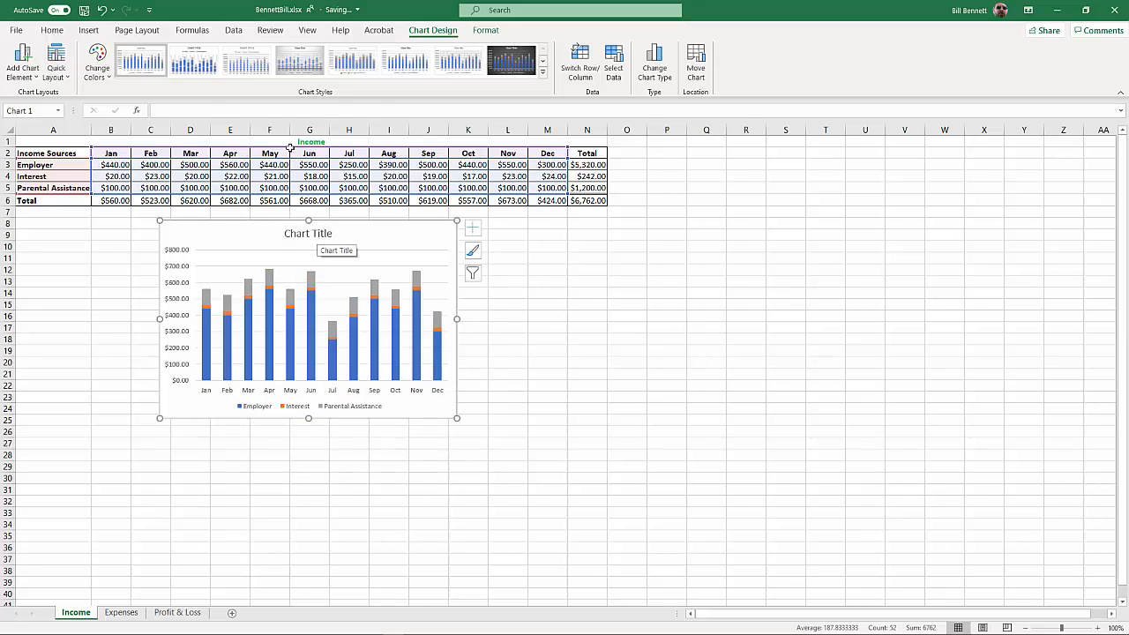
Replace the chart's placeholder title with Income, keeping it on a single line, and deselect the chart
click(321, 232)
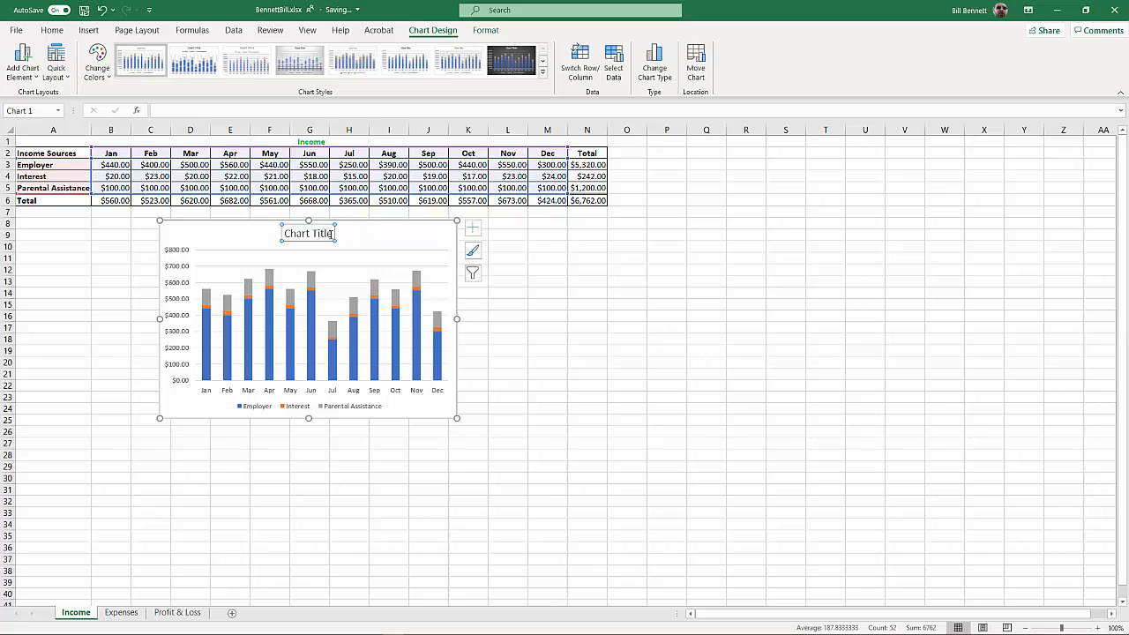
drag(285, 233, 331, 233)
text(Income)
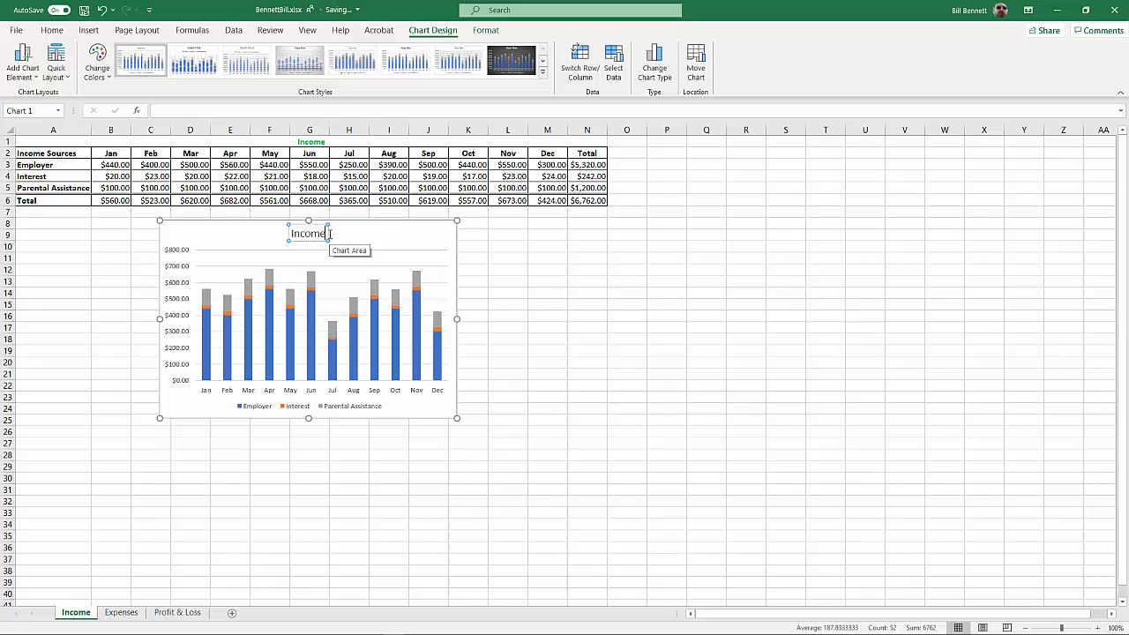
key(Return)
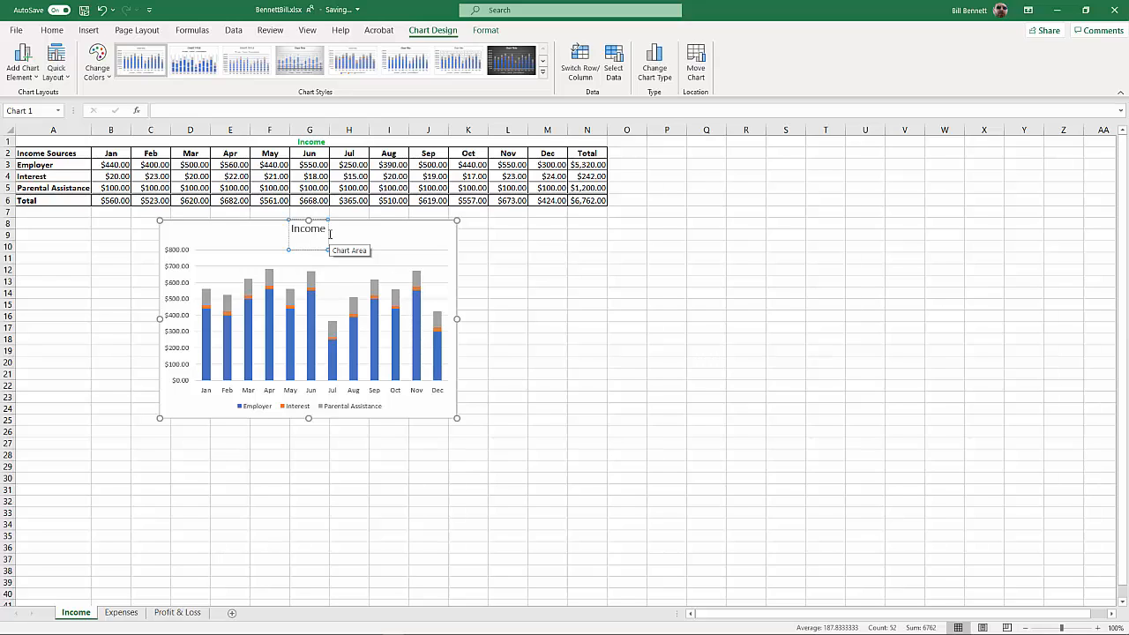
key(BackSpace)
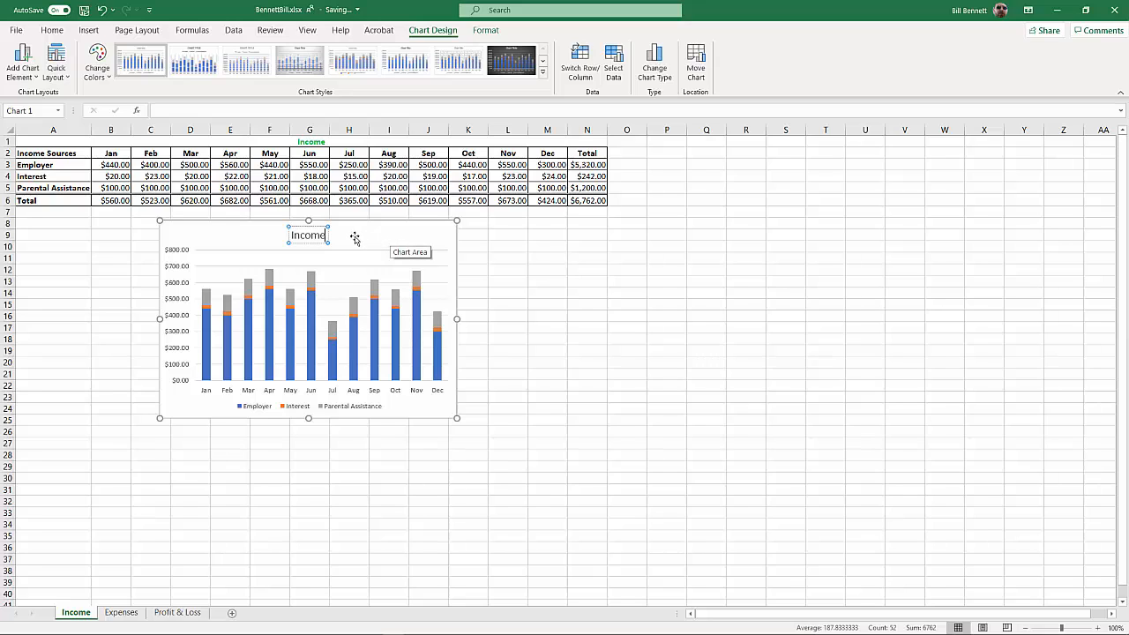
click(470, 234)
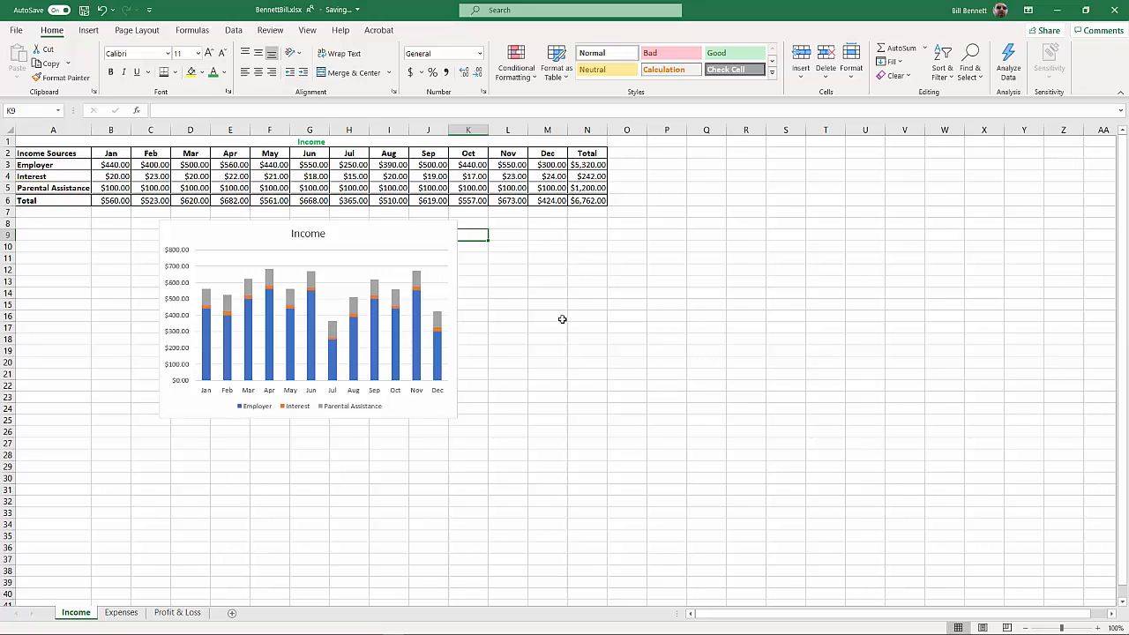
On the Expenses sheet, enter the header Expenses in A2 and the label Rent in A3
click(562, 319)
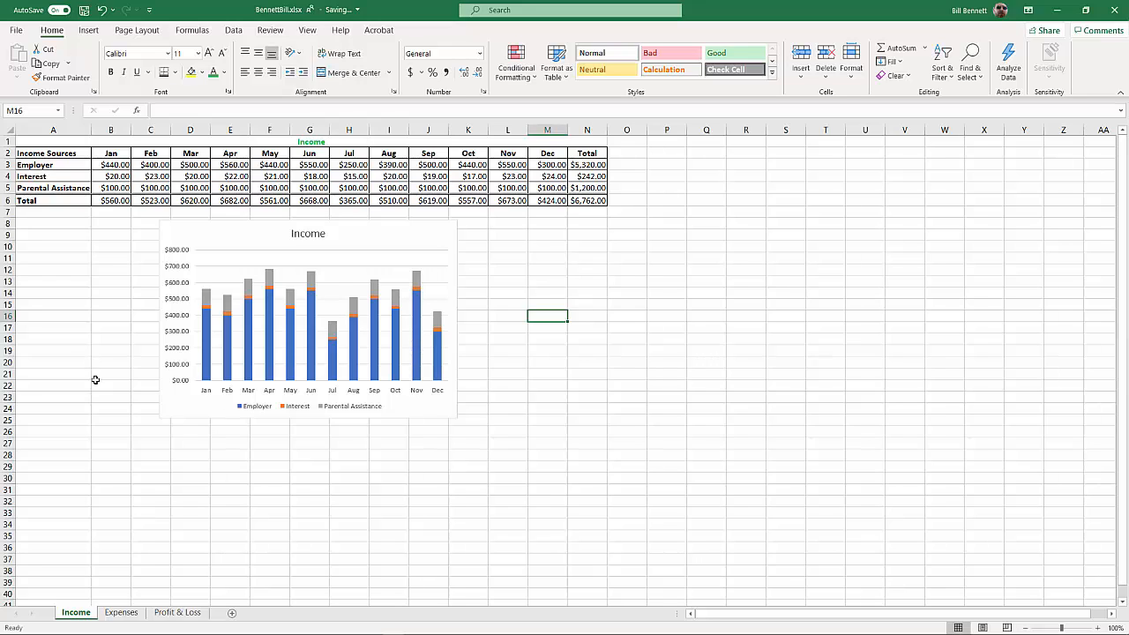
click(121, 615)
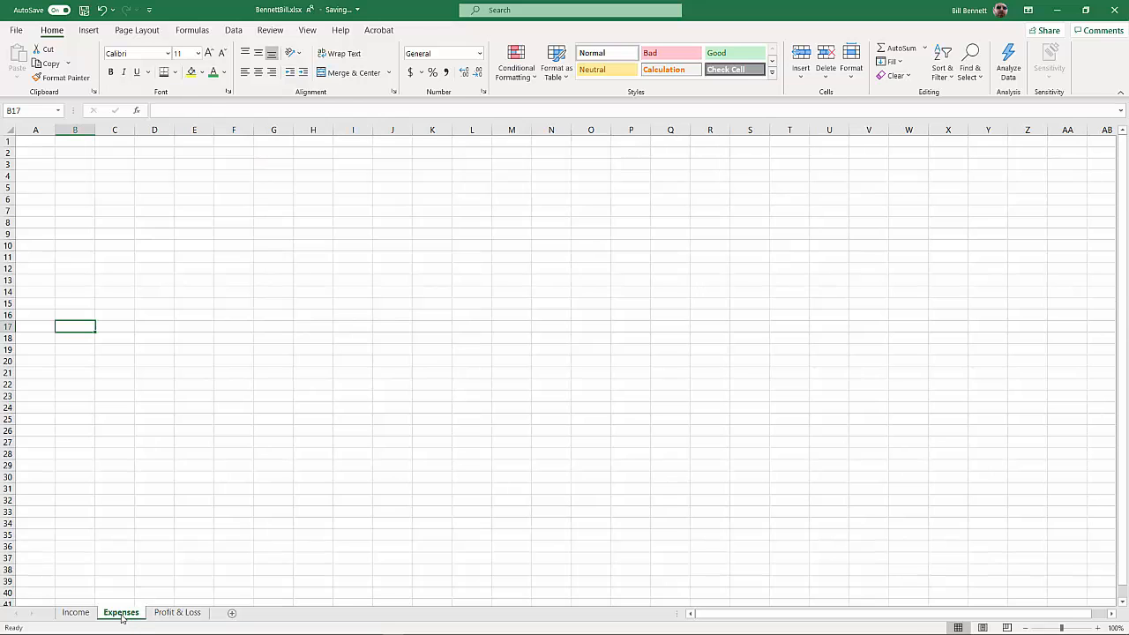
click(41, 154)
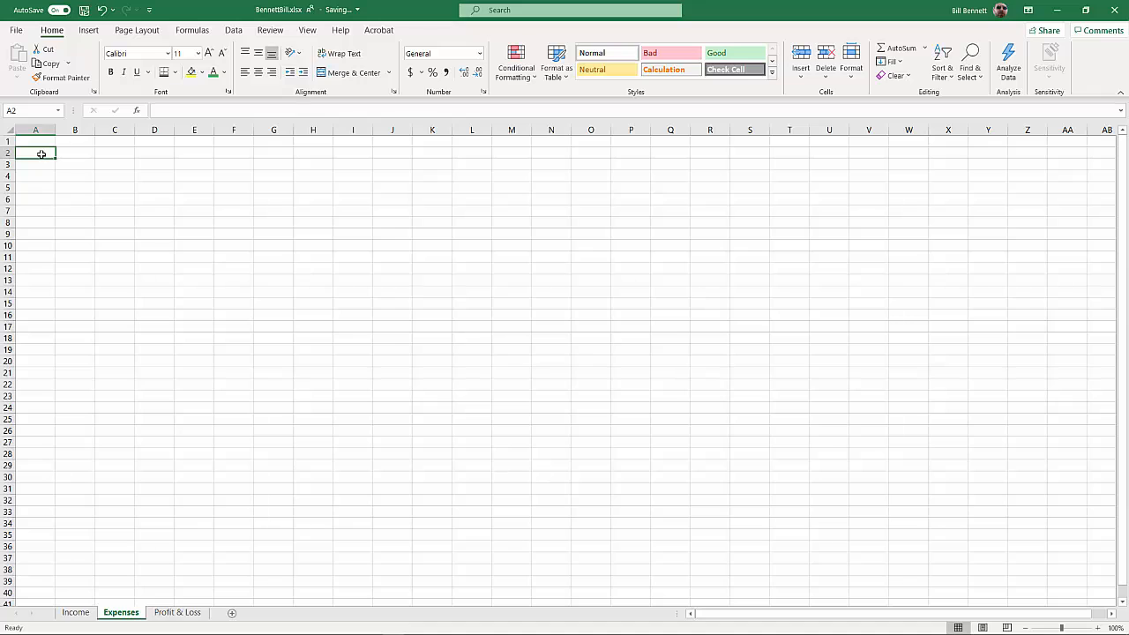
text(Expenses)
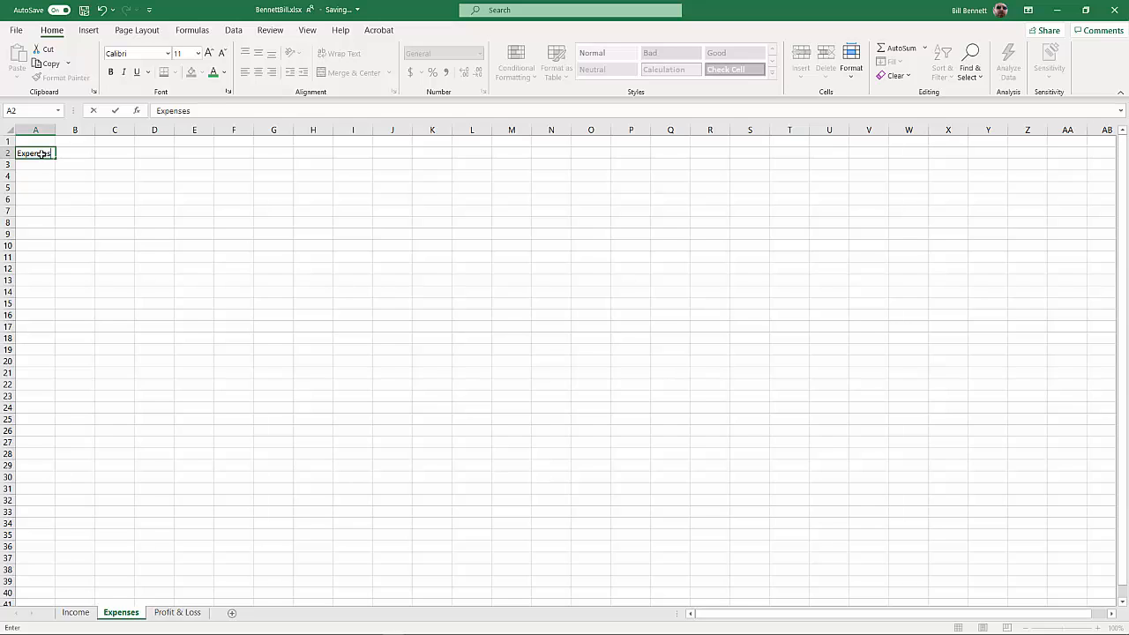
key(Return)
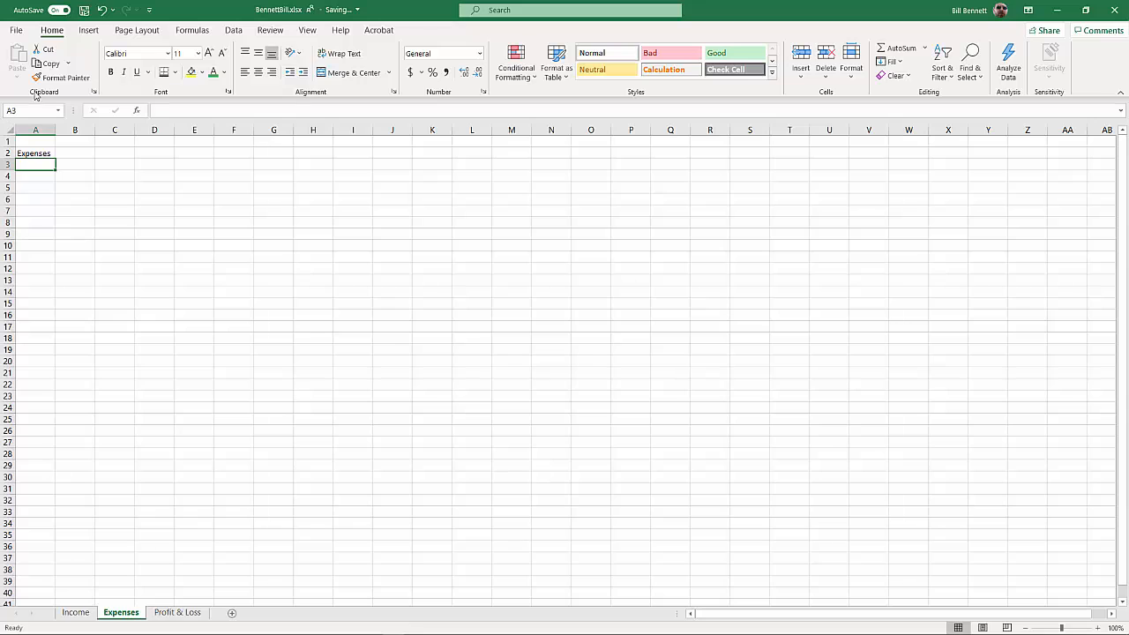
text(Rent)
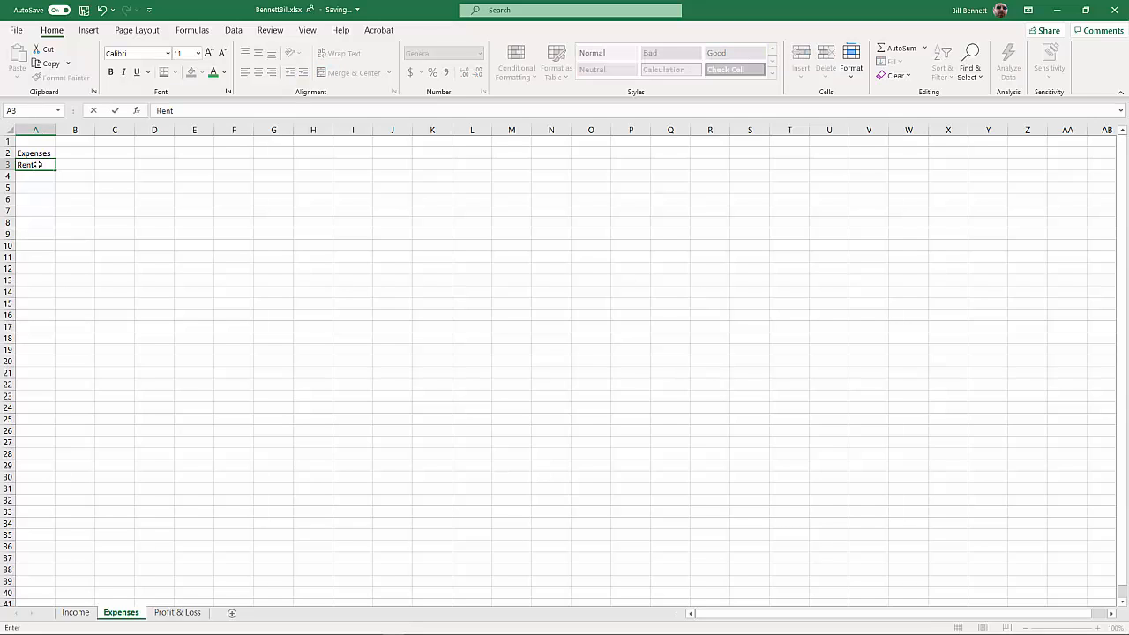
key(Return)
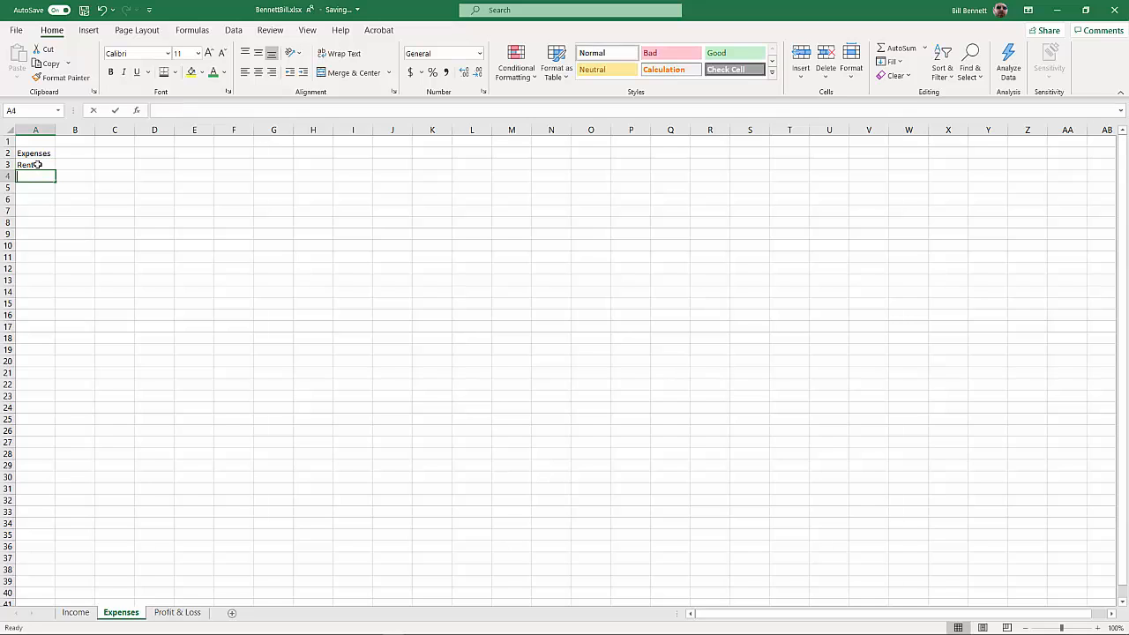
Enter the expense labels Car Pmt., Utilities and Cwll Phone in cells A4 to A6
text(Car Pmt/)
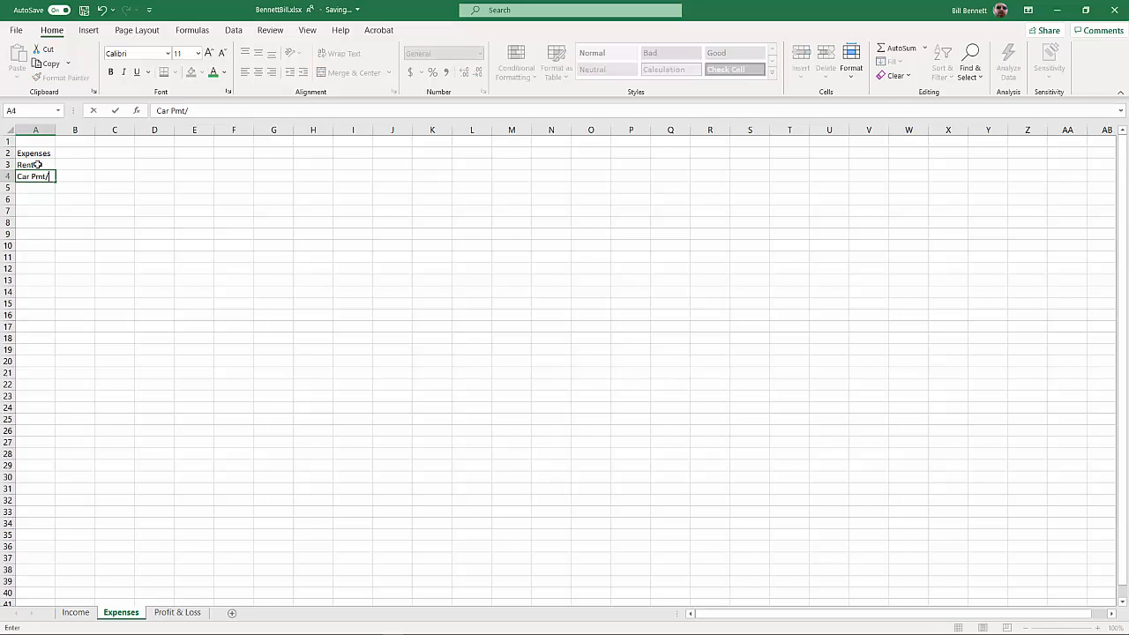
key(BackSpace)
text(.)
key(Return)
text(Utilities)
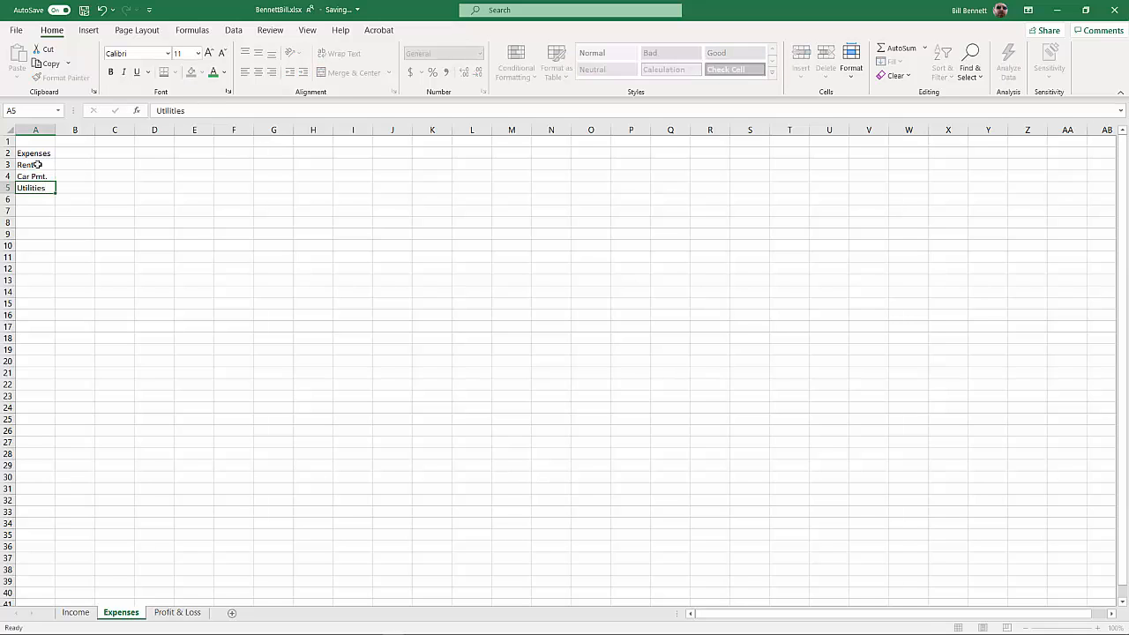
key(Return)
text(Cwll P)
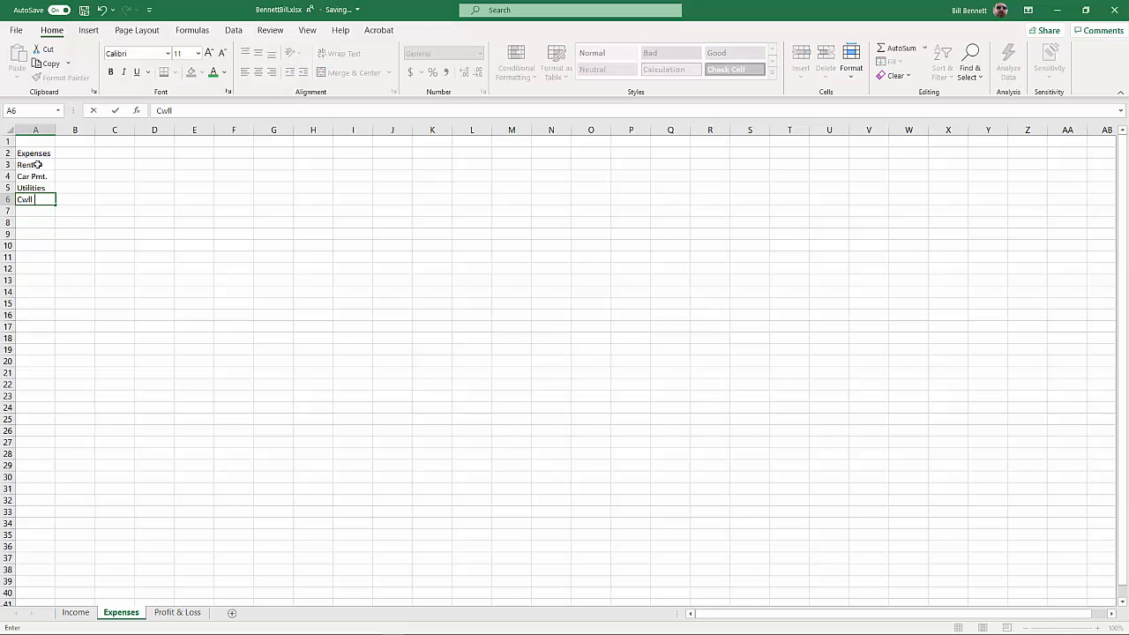
text(hone)
key(Return)
Enter the expense label Groceries in A7, correcting its spelling while entering it
text(Gro)
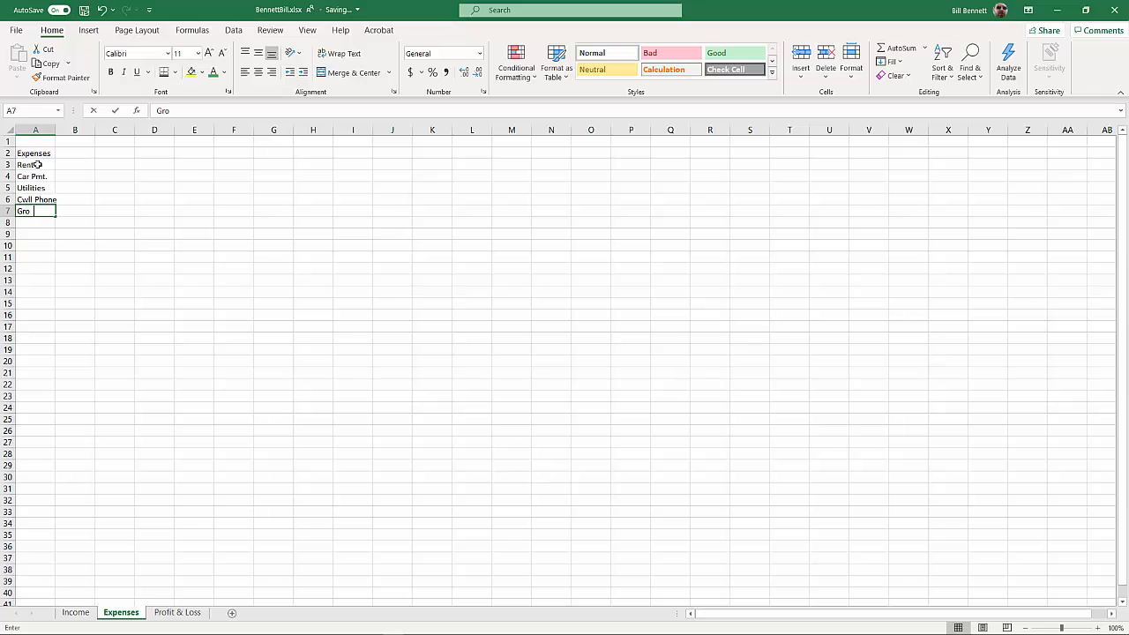
text(cersl)
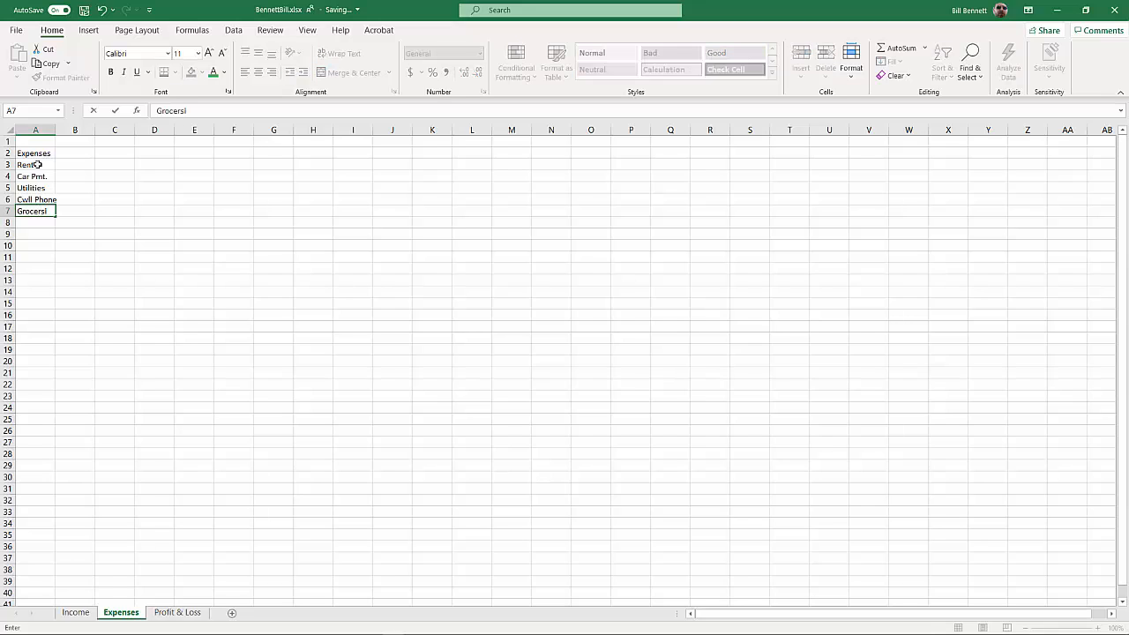
key(BackSpace)
key(BackSpace)
key(BackSpace)
text(ries)
key(Return)
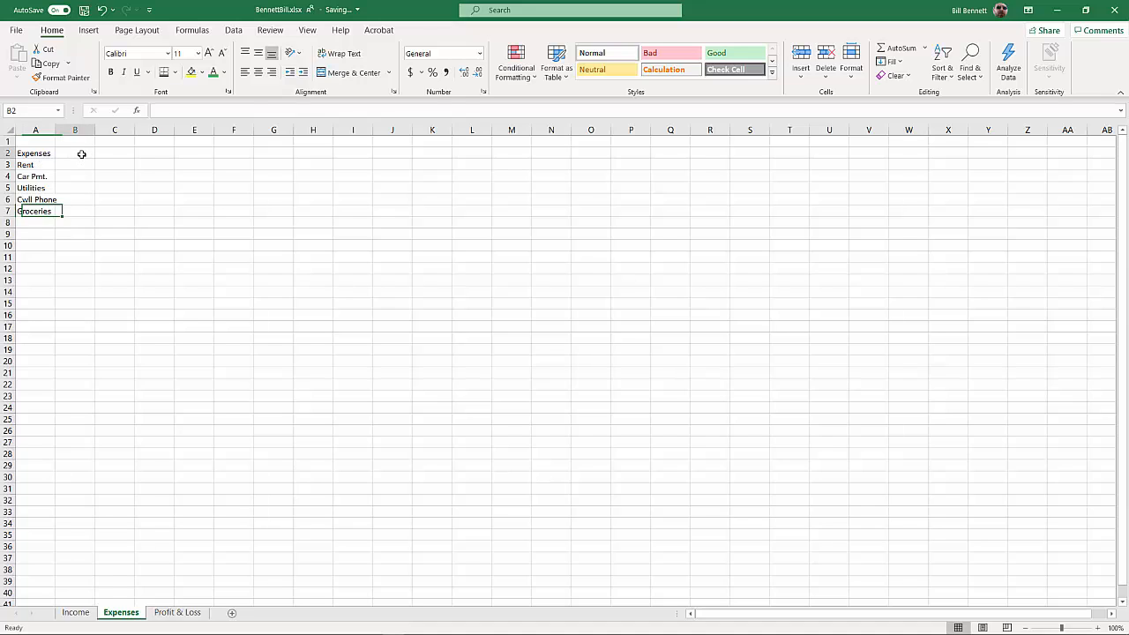
Enter Jan and Feb as month headings from B2 and autofill the series through Dec in M2
click(81, 155)
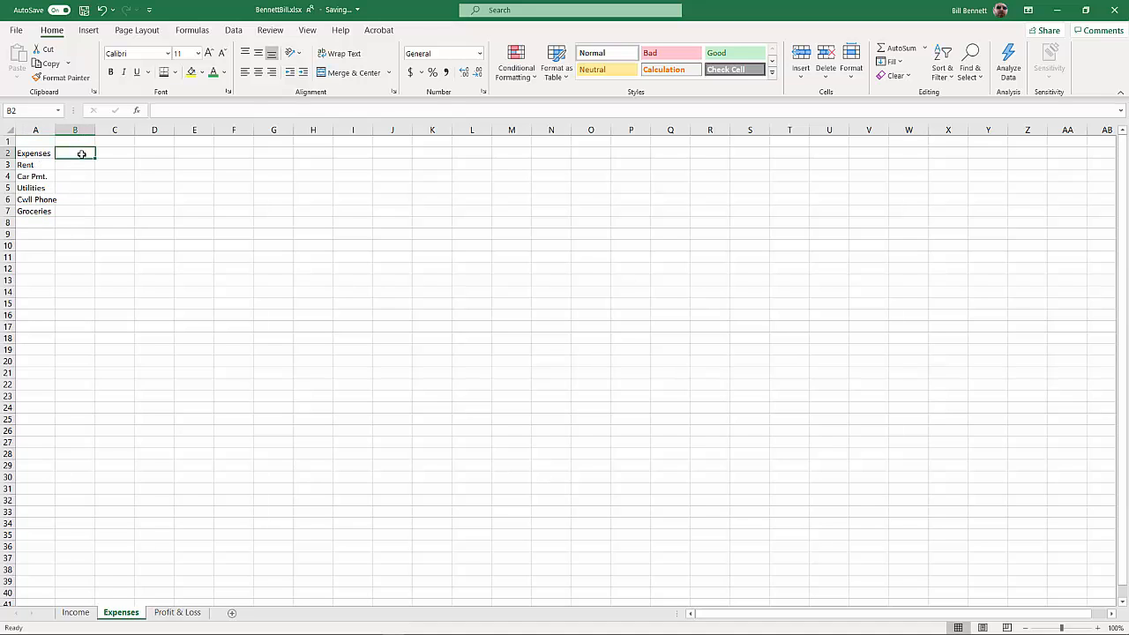
text(Jan)
key(Tab)
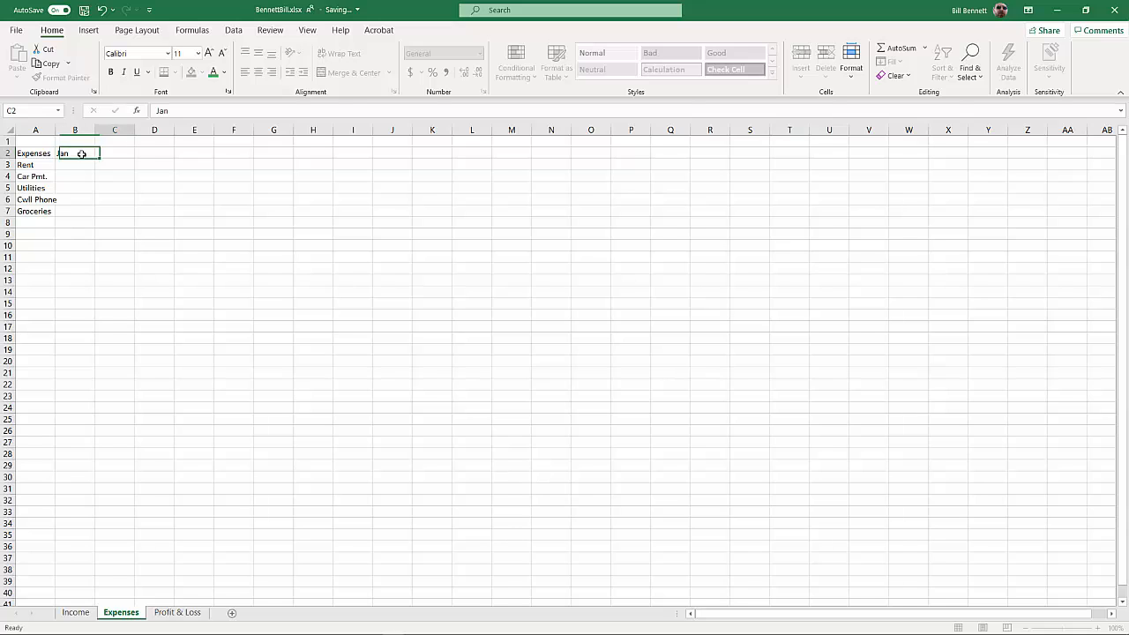
text(Feb)
drag(81, 155, 523, 157)
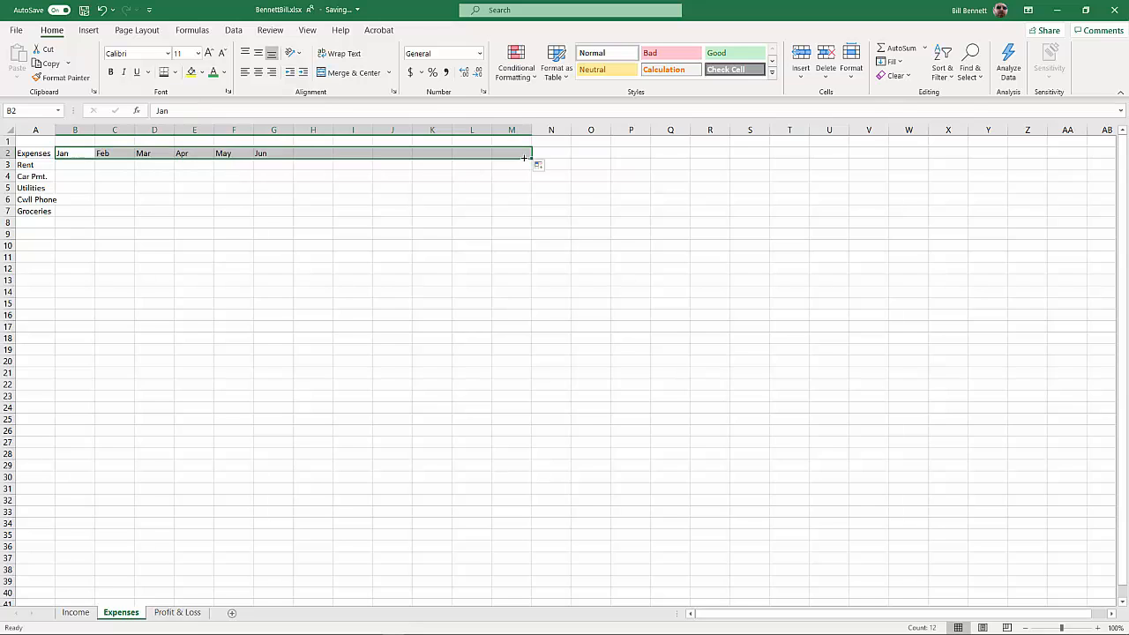
Add a Total heading in N2 after December and a Total row label in A8 below Groceries
click(557, 153)
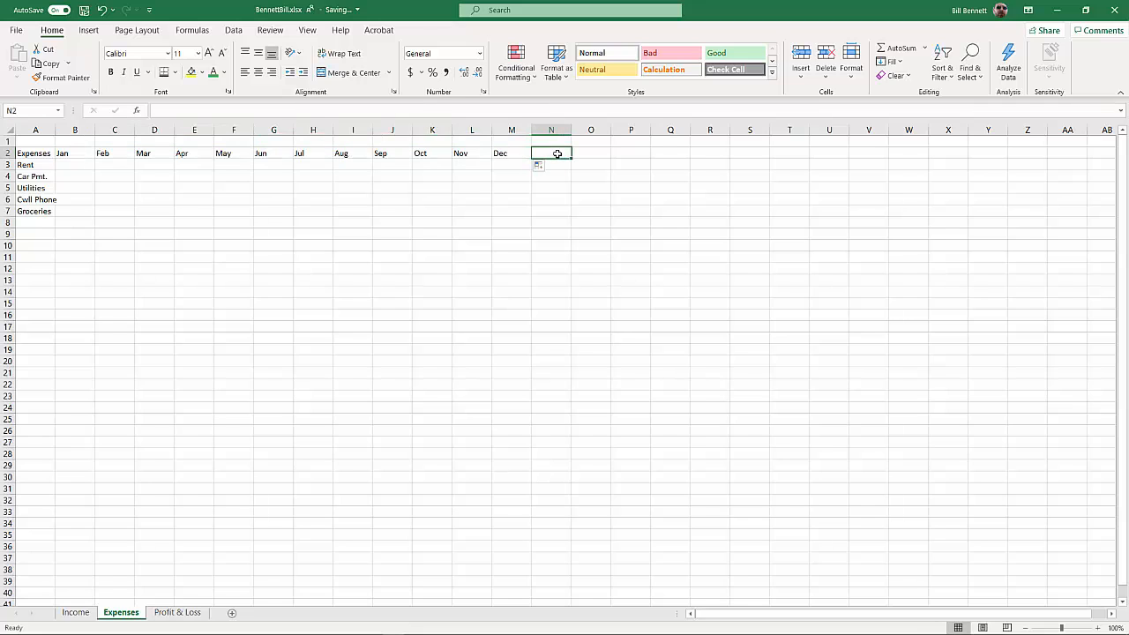
text(Total)
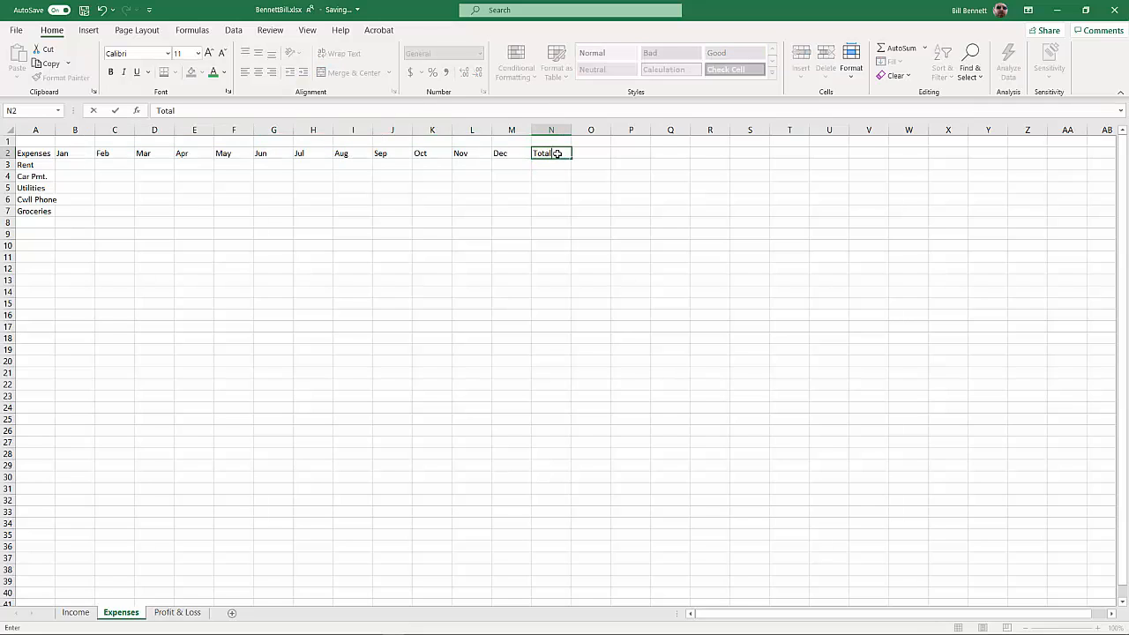
key(Return)
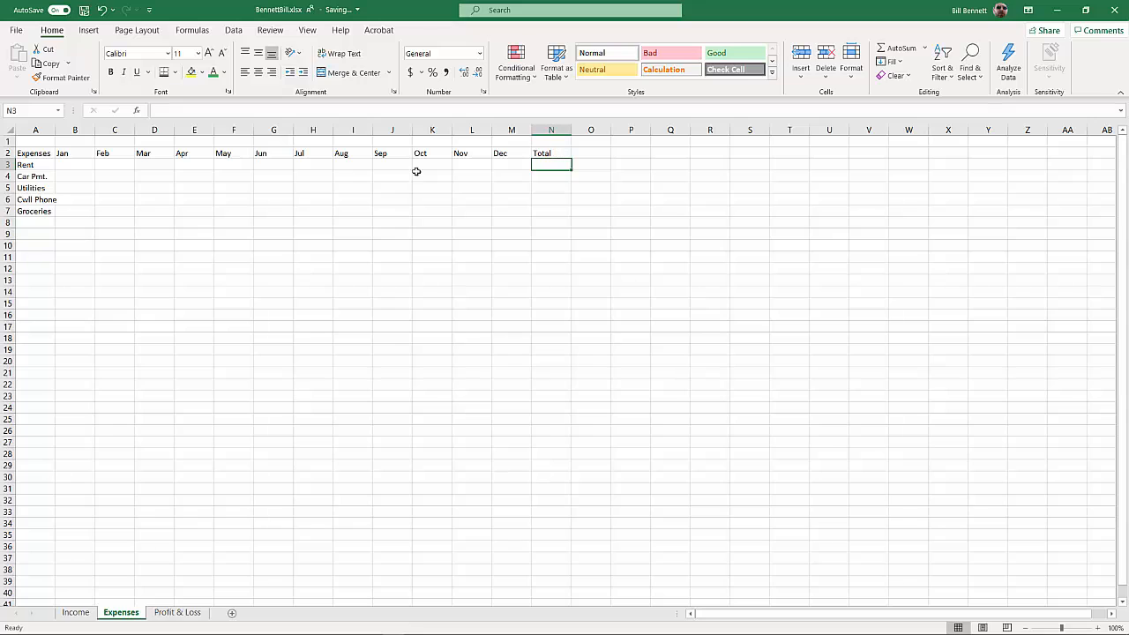
click(30, 222)
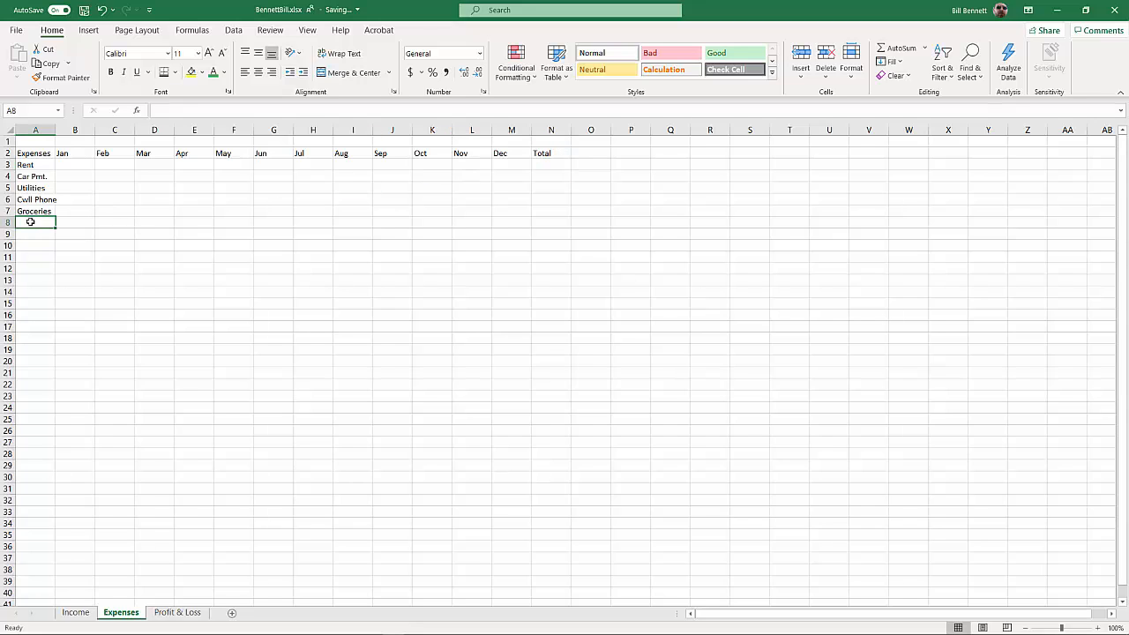
text(Total)
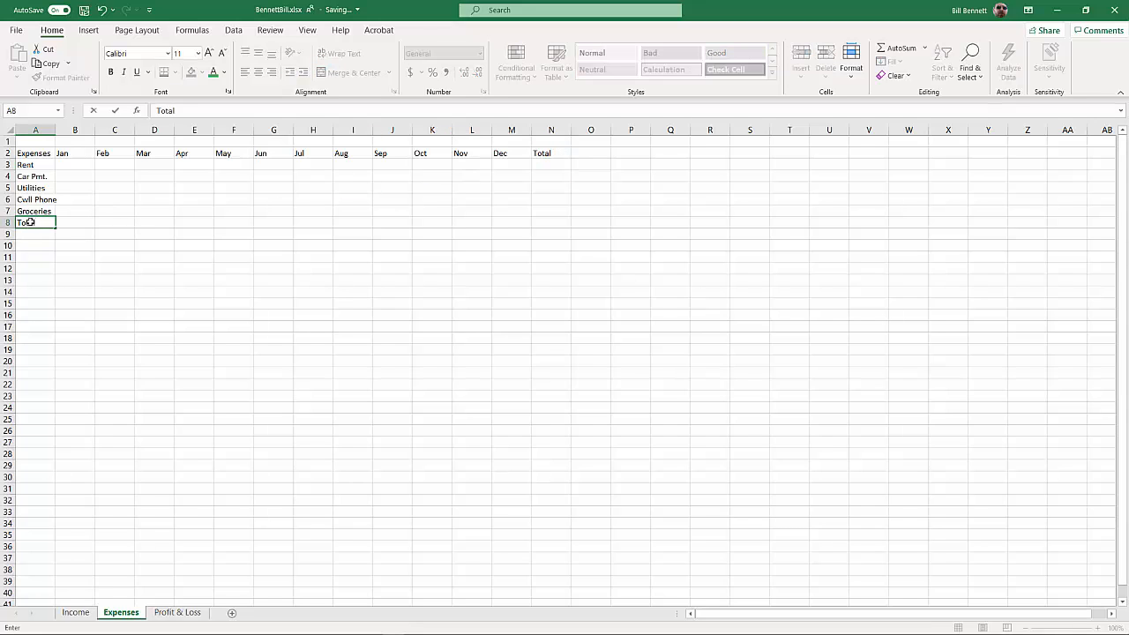
key(Return)
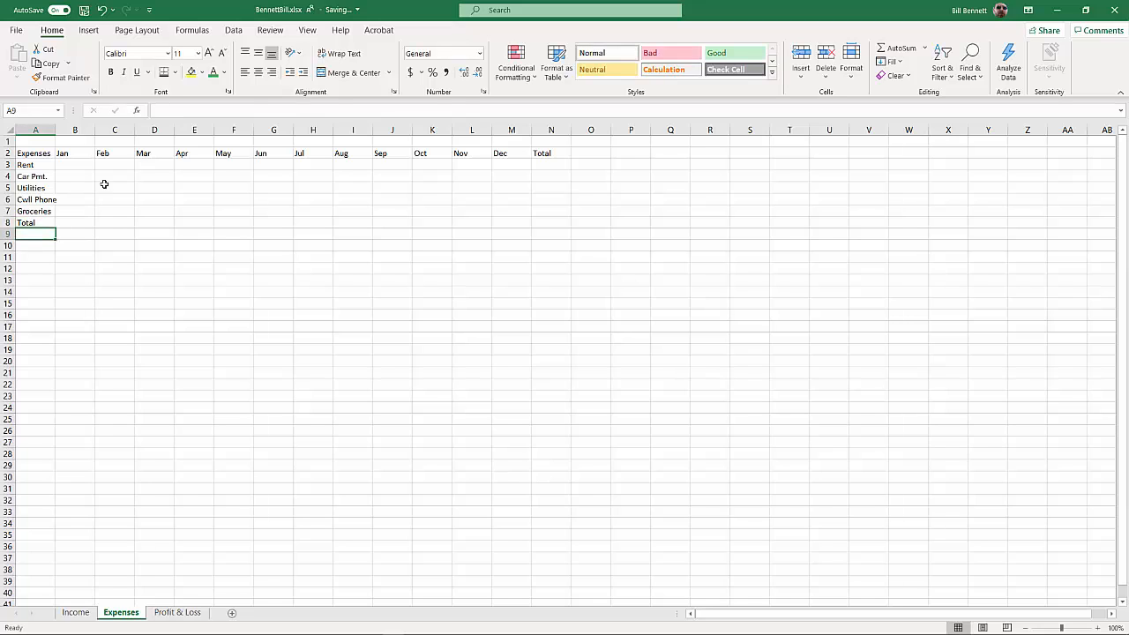
Merge and center A1:N1 above the table and enter the title Expenses
drag(38, 139, 538, 140)
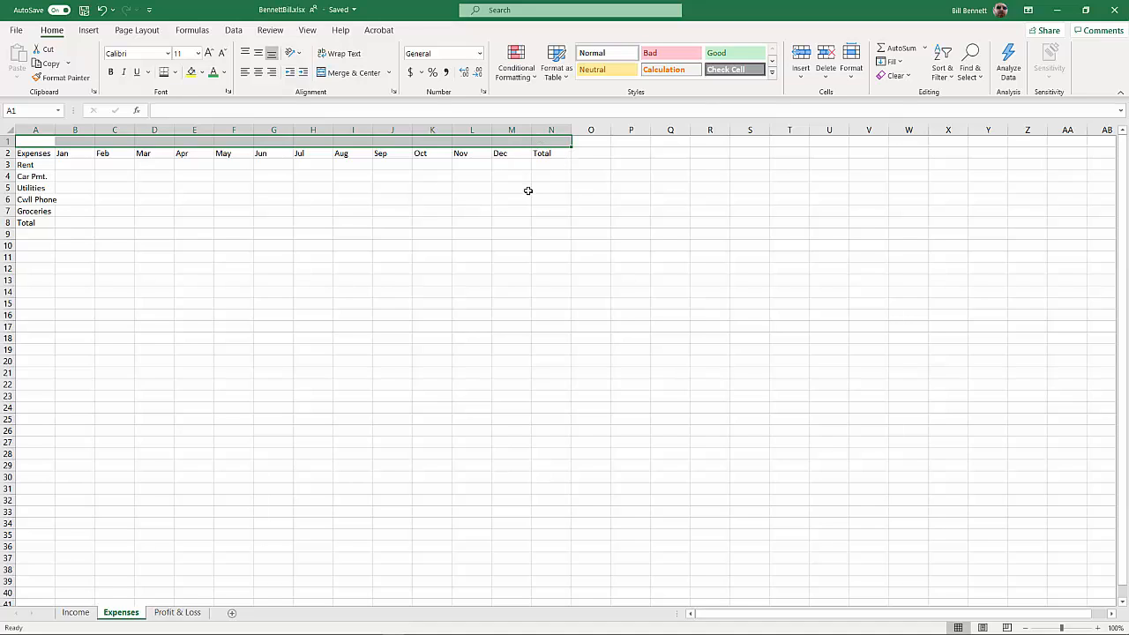
click(348, 72)
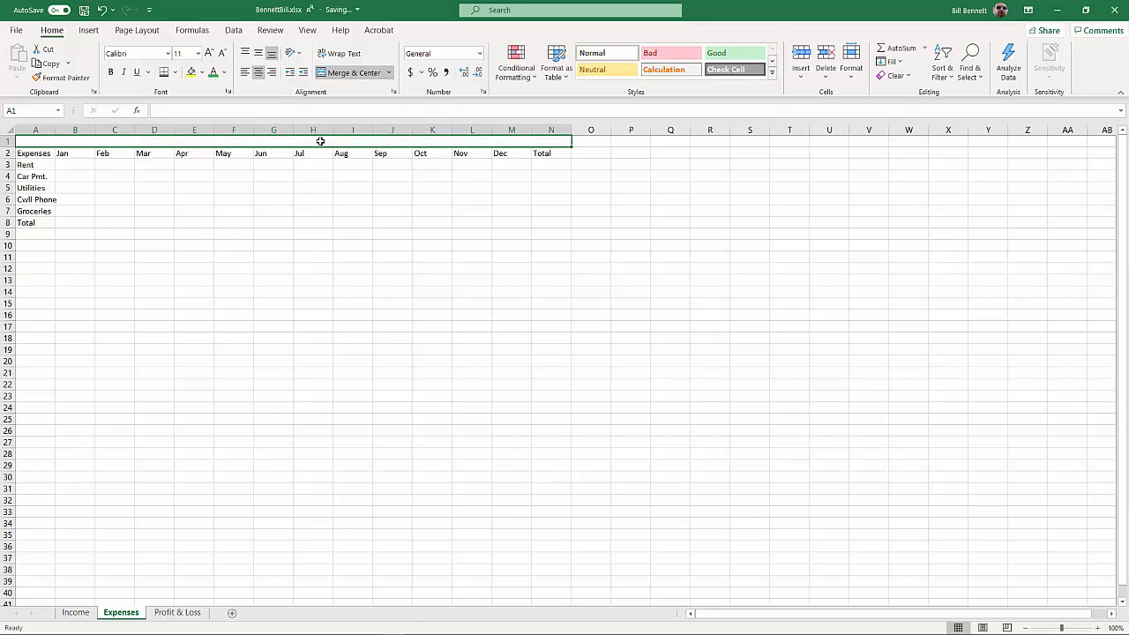
text(Expenses)
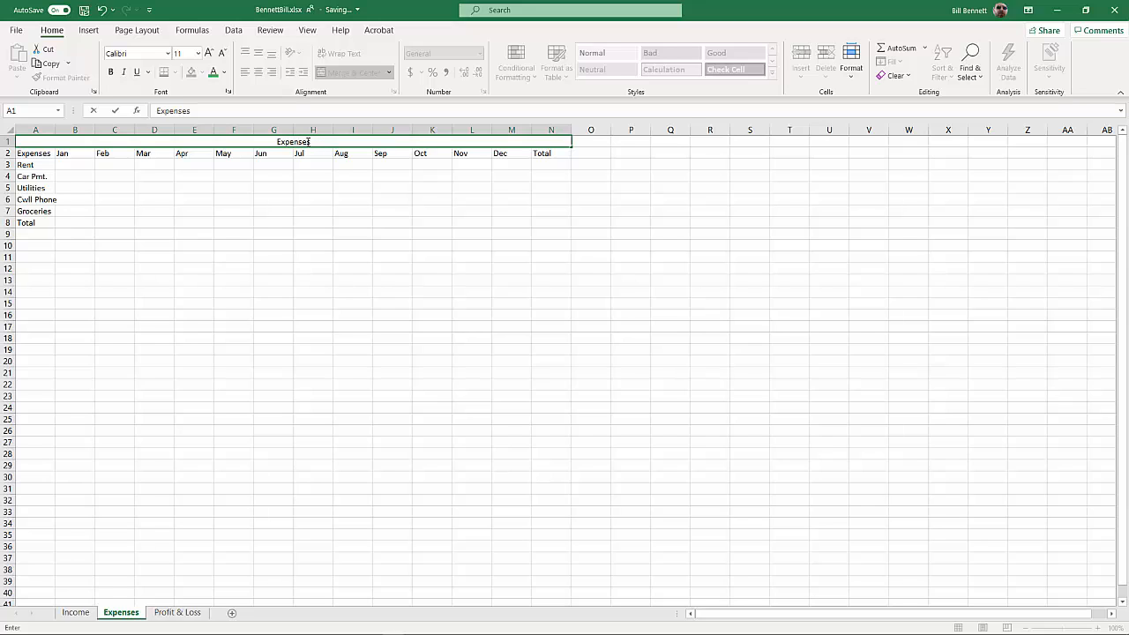
Make the merged Expenses title bold with standard red font color, and select January's Rent cell, B3
drag(317, 141, 275, 141)
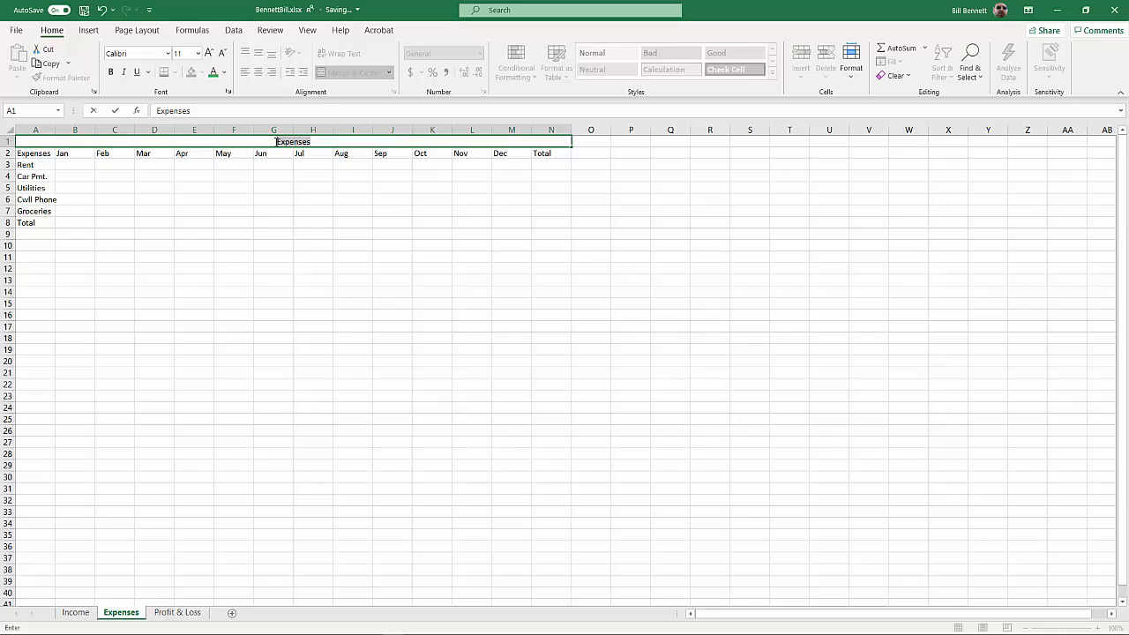
click(111, 72)
click(224, 73)
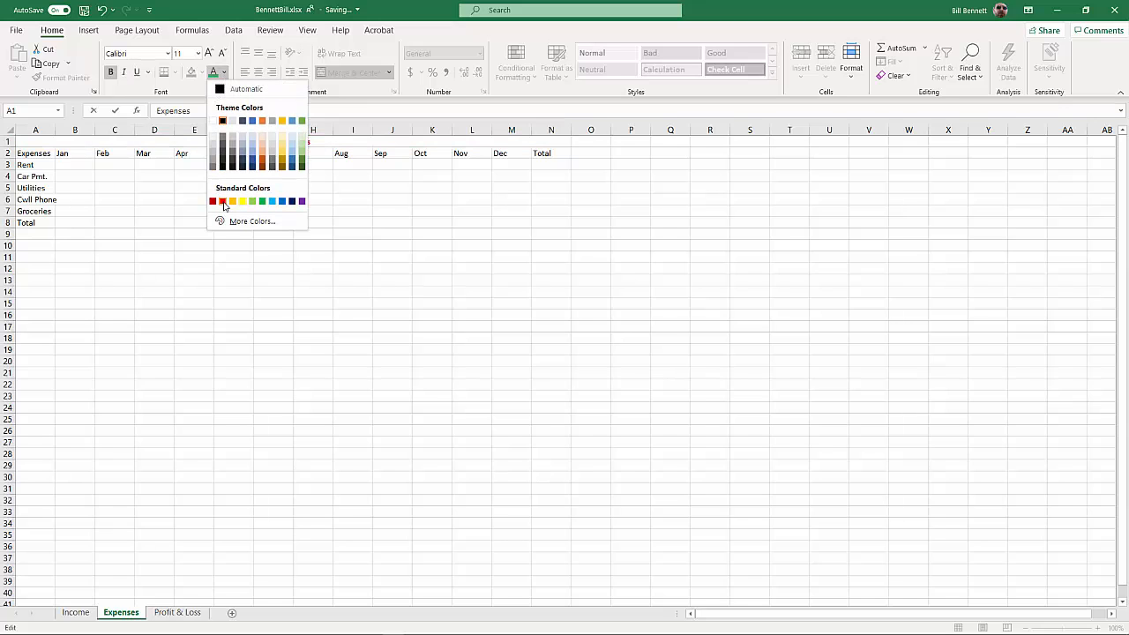
click(222, 201)
click(241, 219)
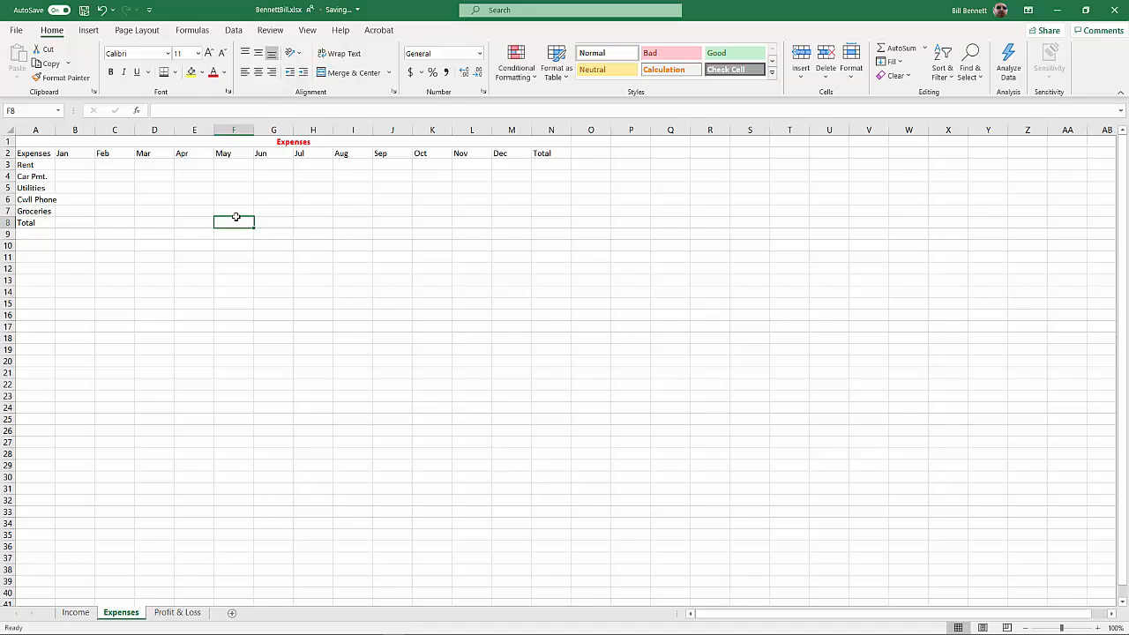
click(81, 165)
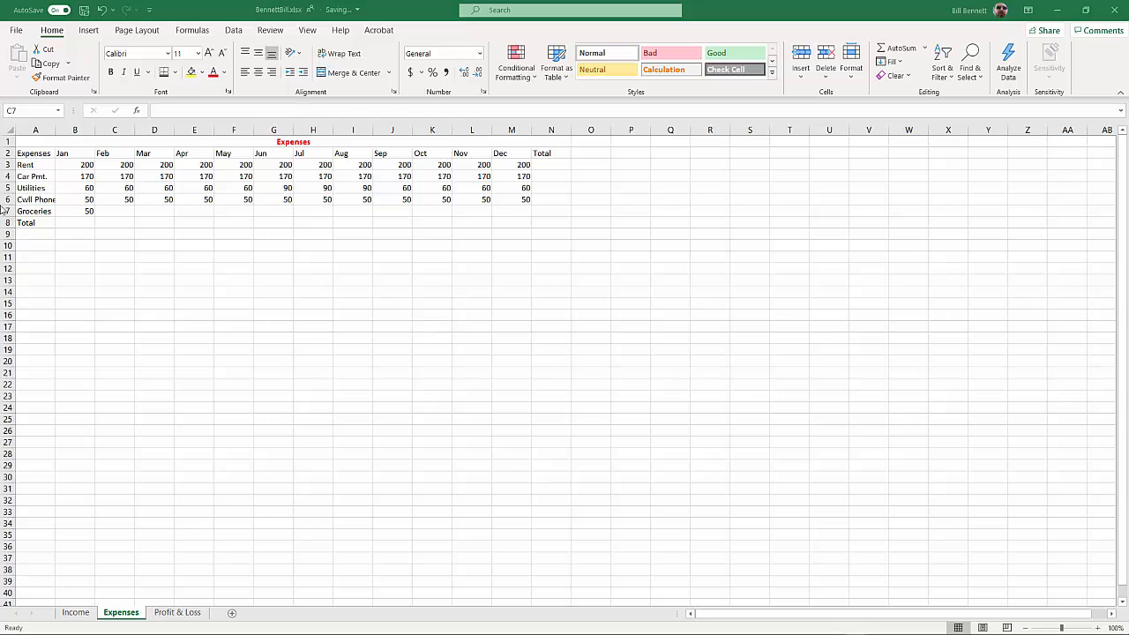
Correct the misspelled label in A6 to Cell Phone and autofit column A to its contents
click(32, 208)
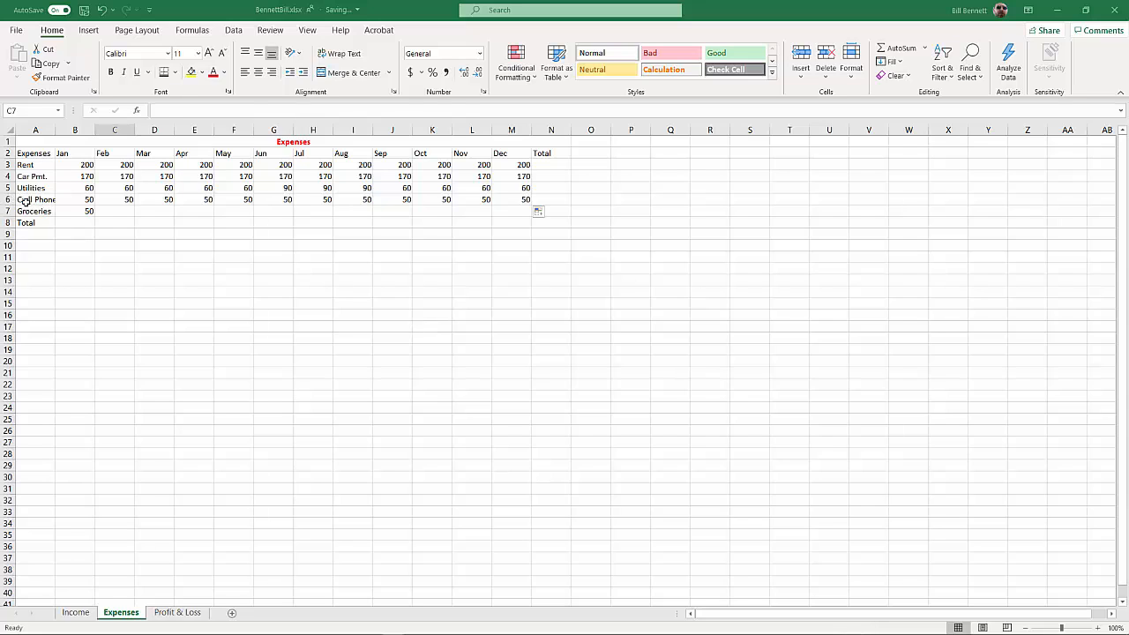
click(51, 199)
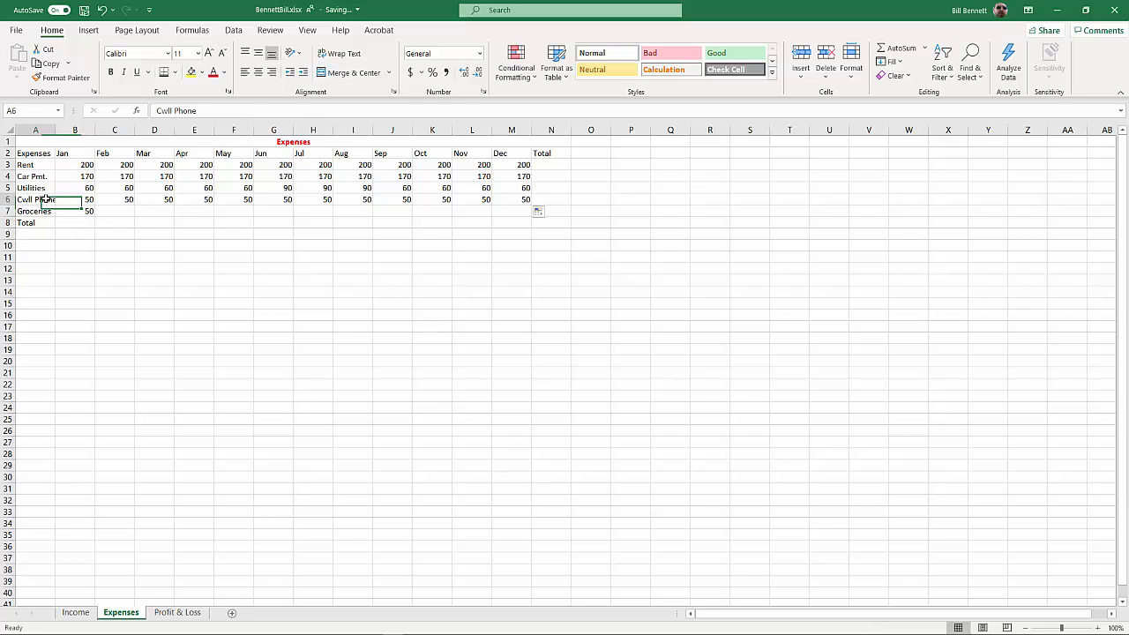
click(163, 111)
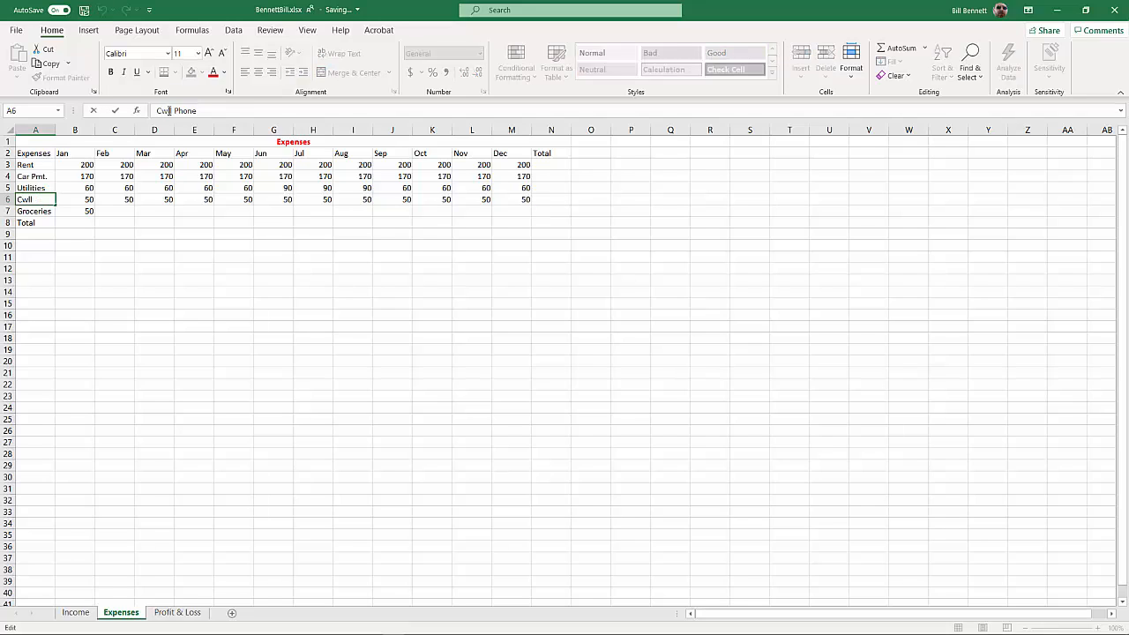
key(BackSpace)
text(E)
key(BackSpace)
text(e)
key(Return)
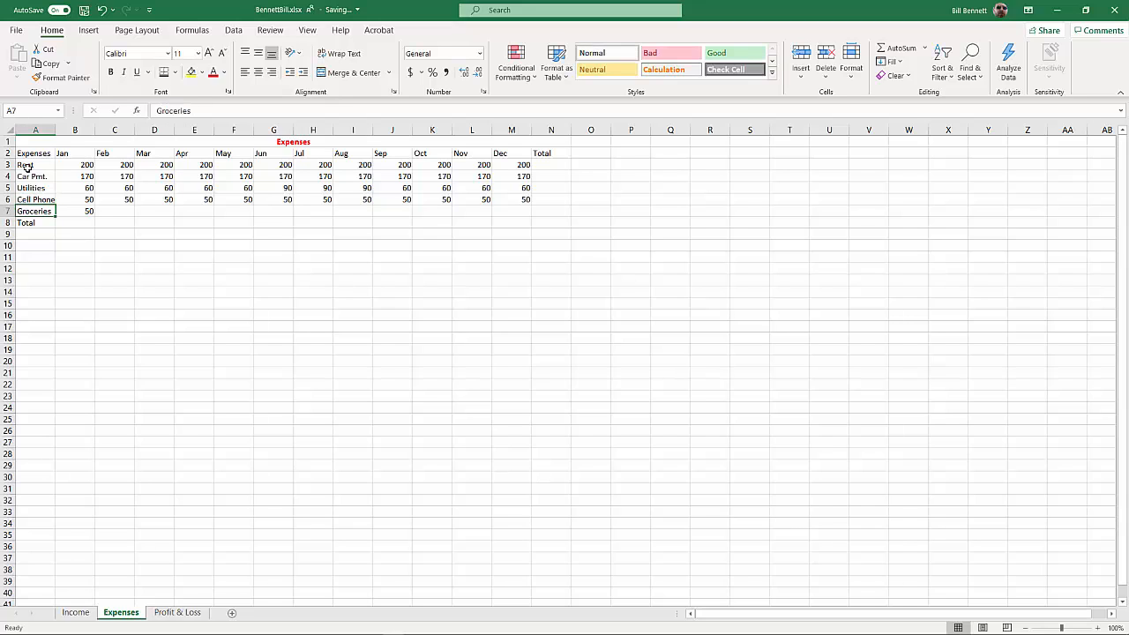
double_click(55, 130)
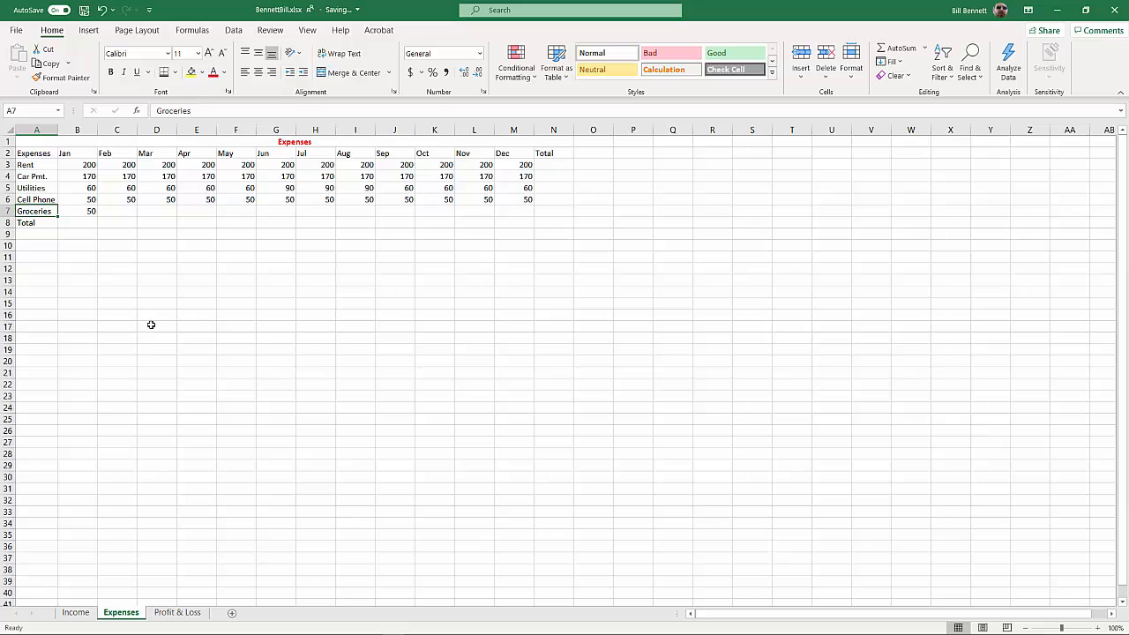
Copy January's Groceries amount of 50 from B7 across the remaining months through M7
click(89, 212)
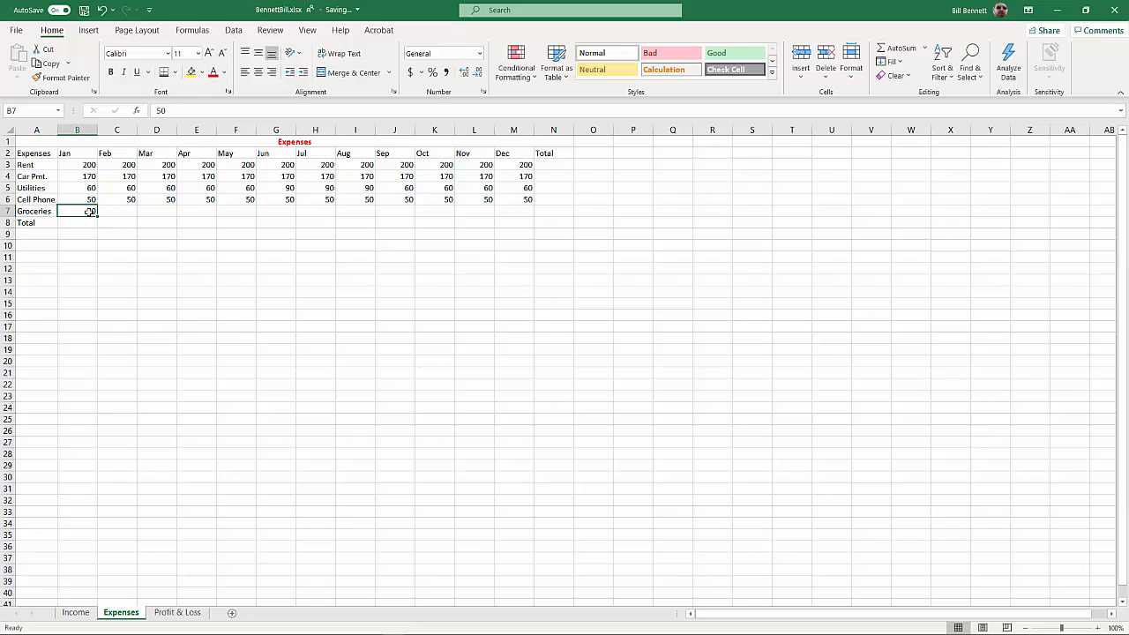
drag(97, 216, 521, 214)
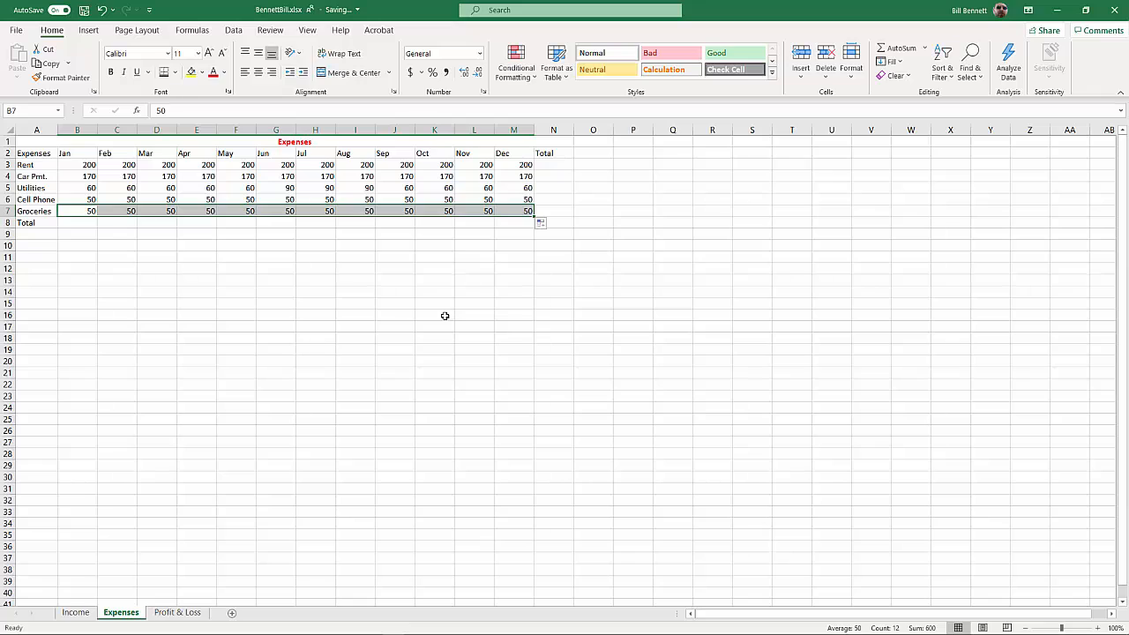
Change the Groceries amounts to 60 for March and 45 for April
click(155, 213)
text(60)
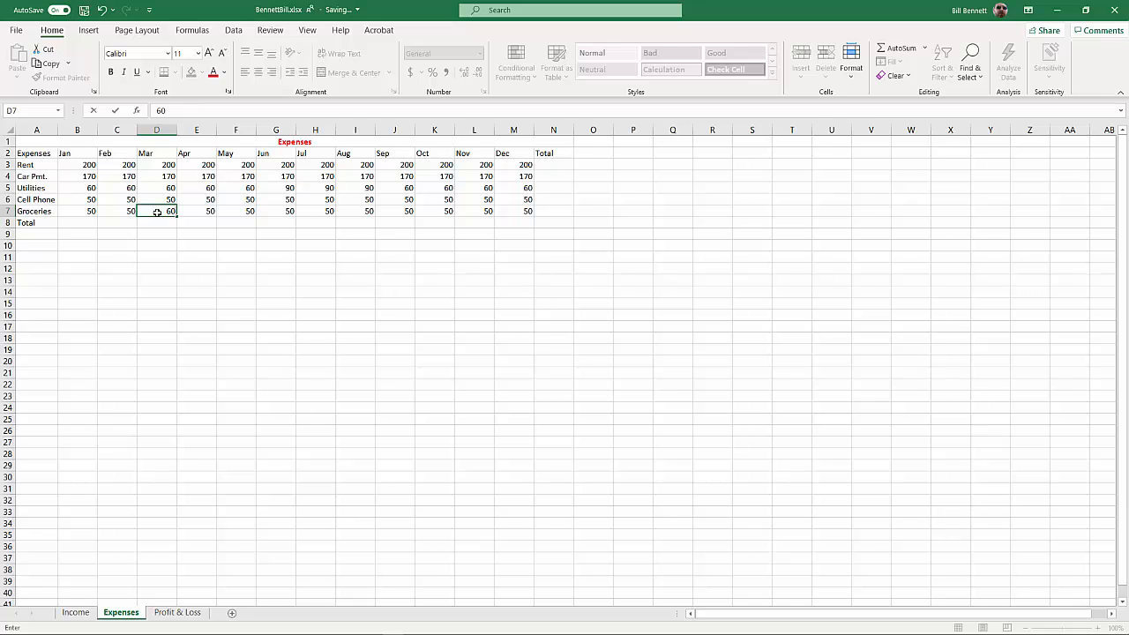
key(Tab)
text(45)
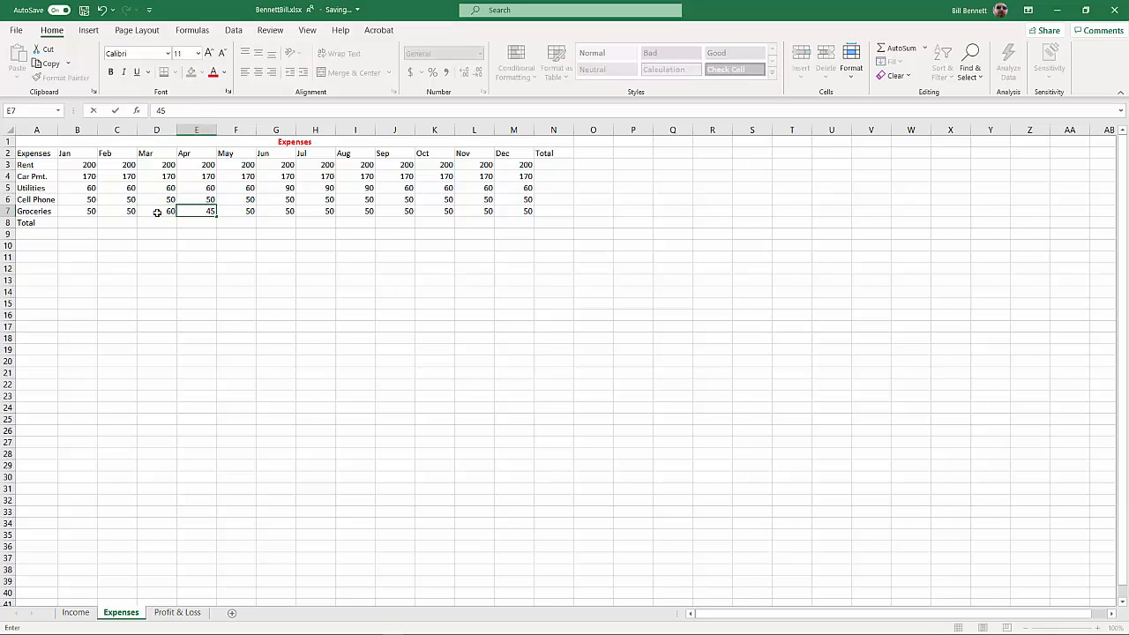
key(Tab)
key(Tab)
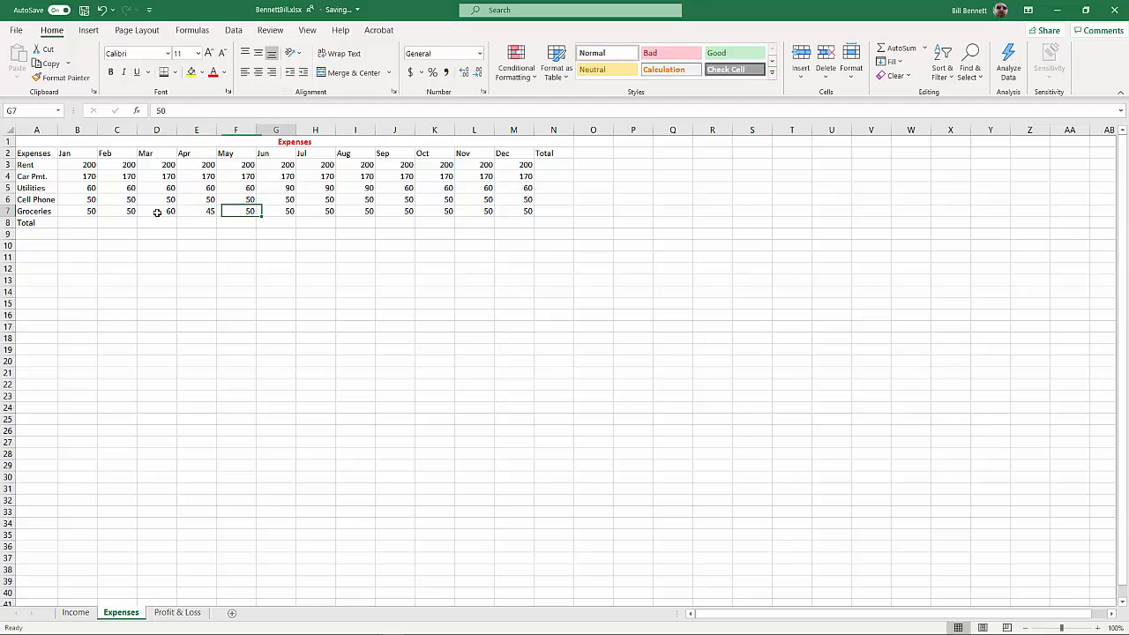
Change the Groceries amounts to 65 for June and 45 for August
text(65)
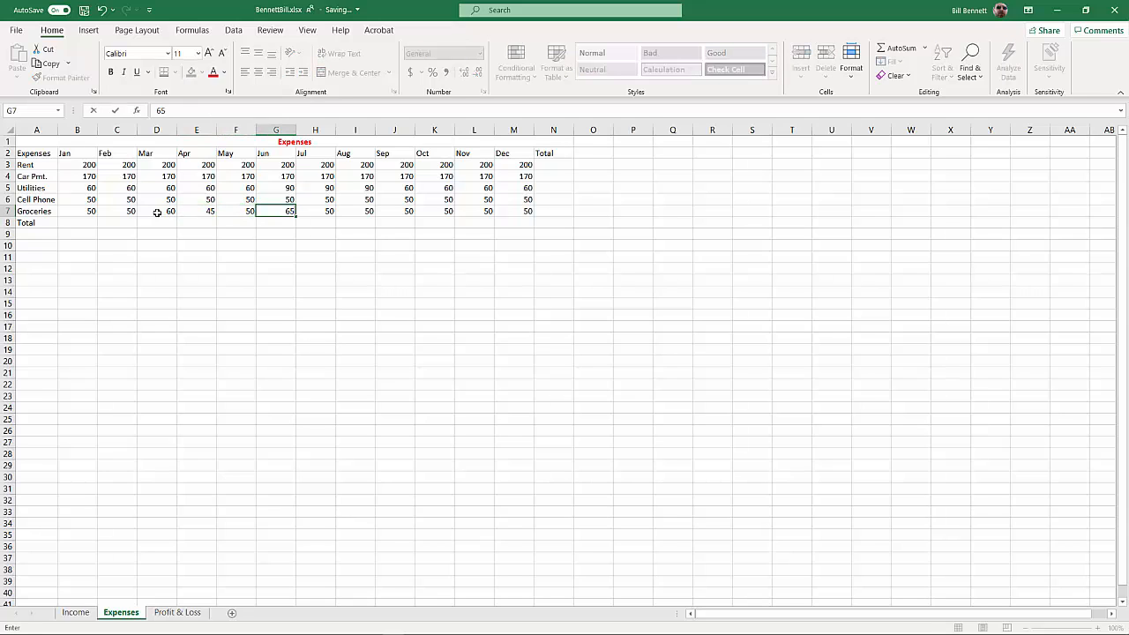
key(Tab)
key(Tab)
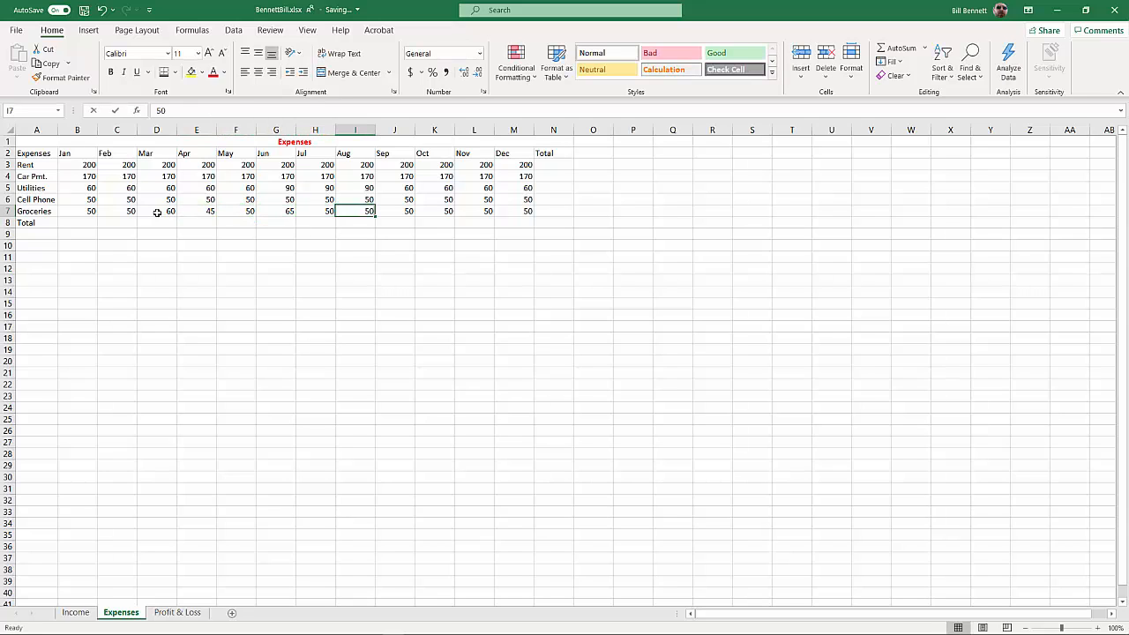
text(45)
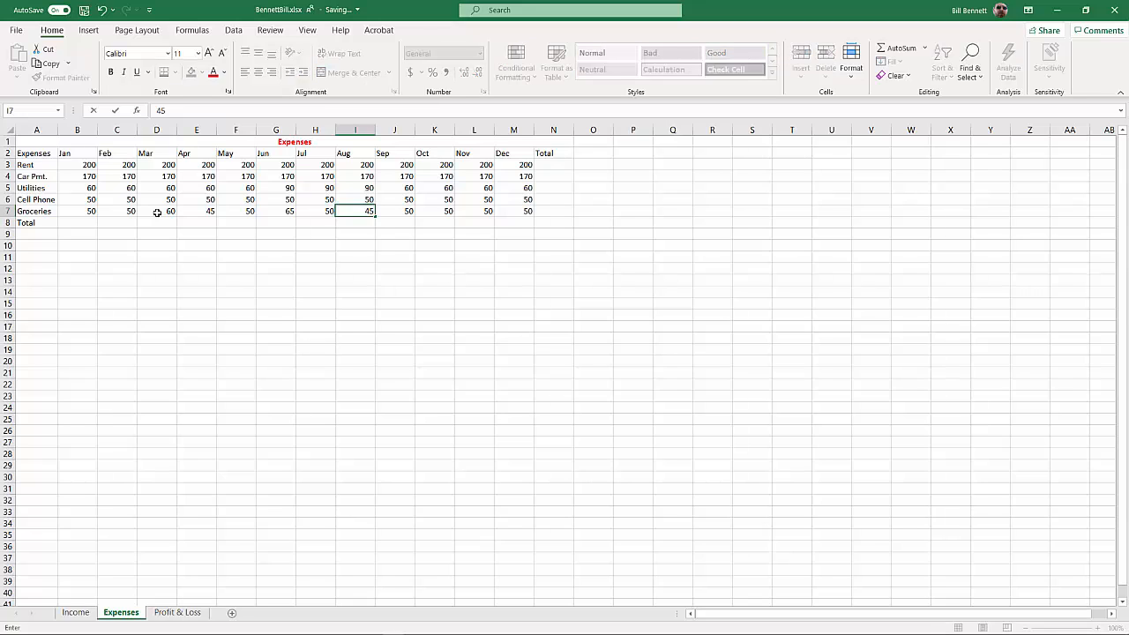
key(Tab)
key(Tab)
key(Tab)
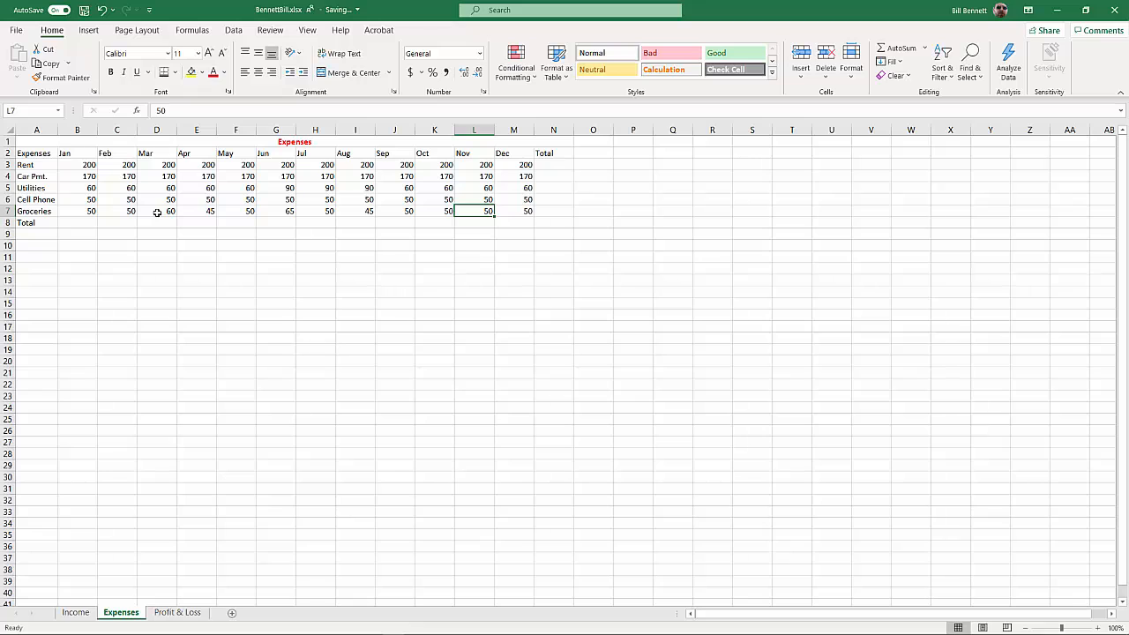
Set the Groceries amounts for both November and December to 80
text(80)
key(Tab)
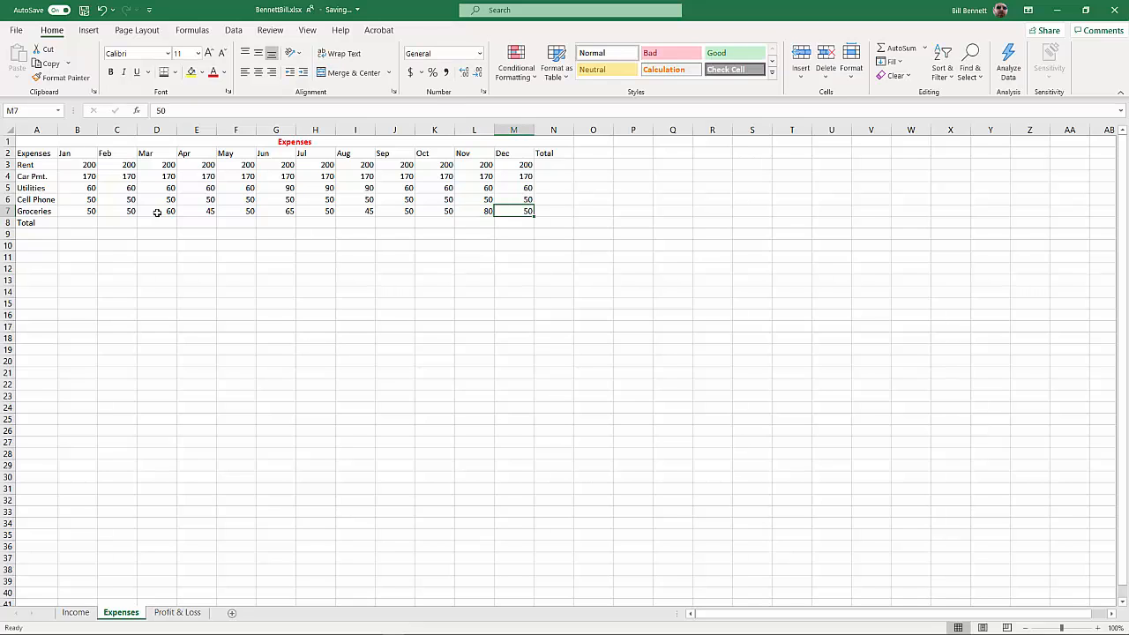
text(80)
key(Return)
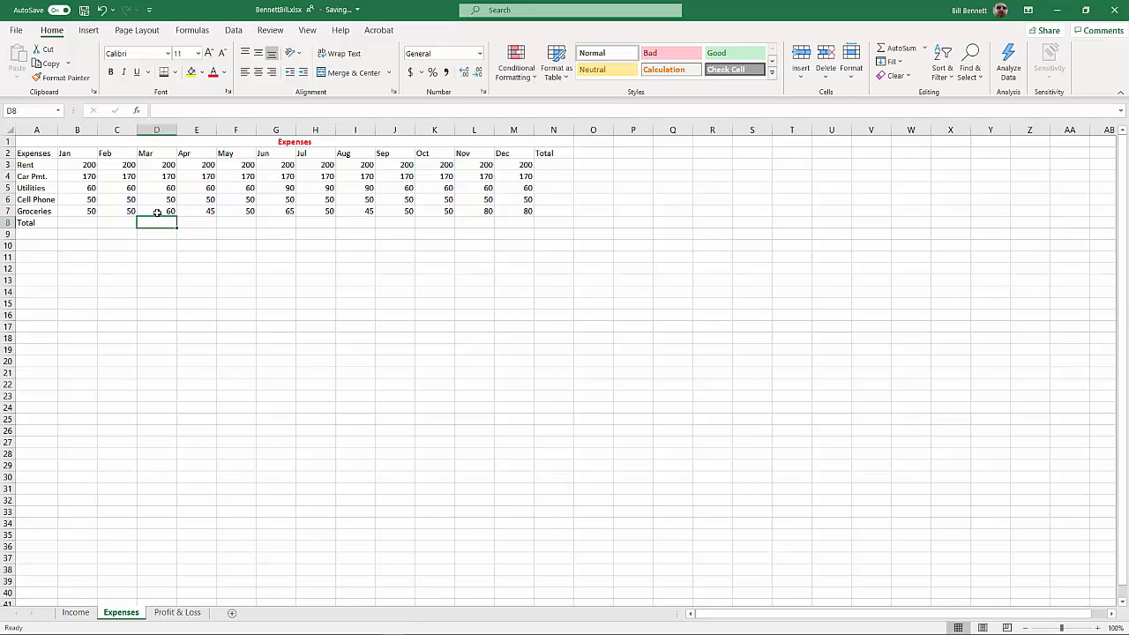
Center and bold the header row A2:N2, and make the row labels in A3:A8 bold
click(549, 152)
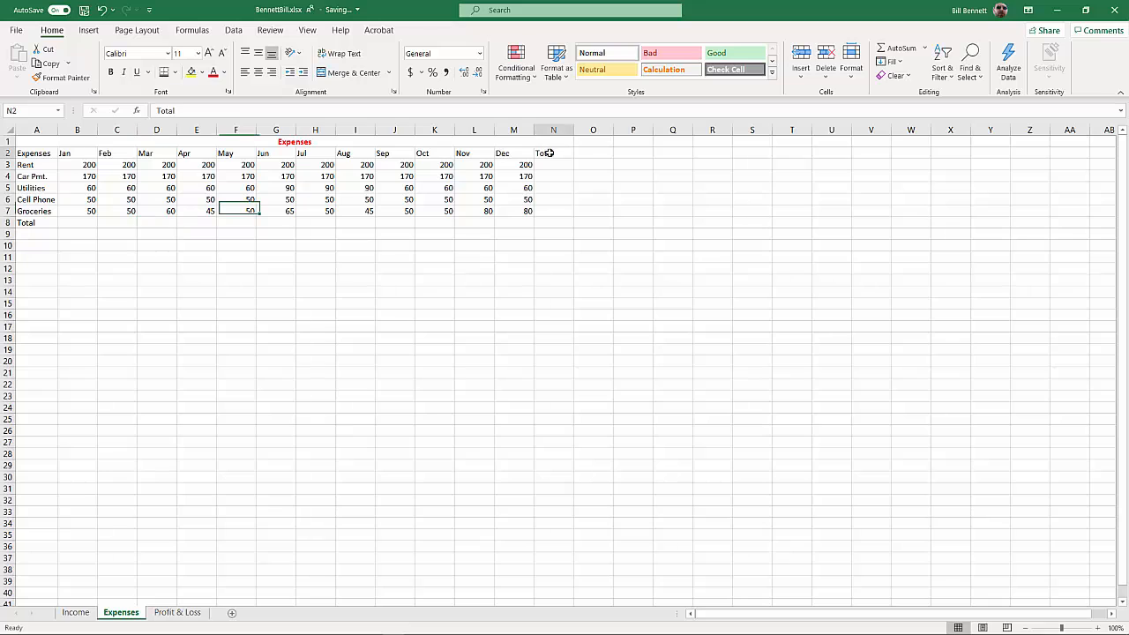
drag(548, 153, 20, 154)
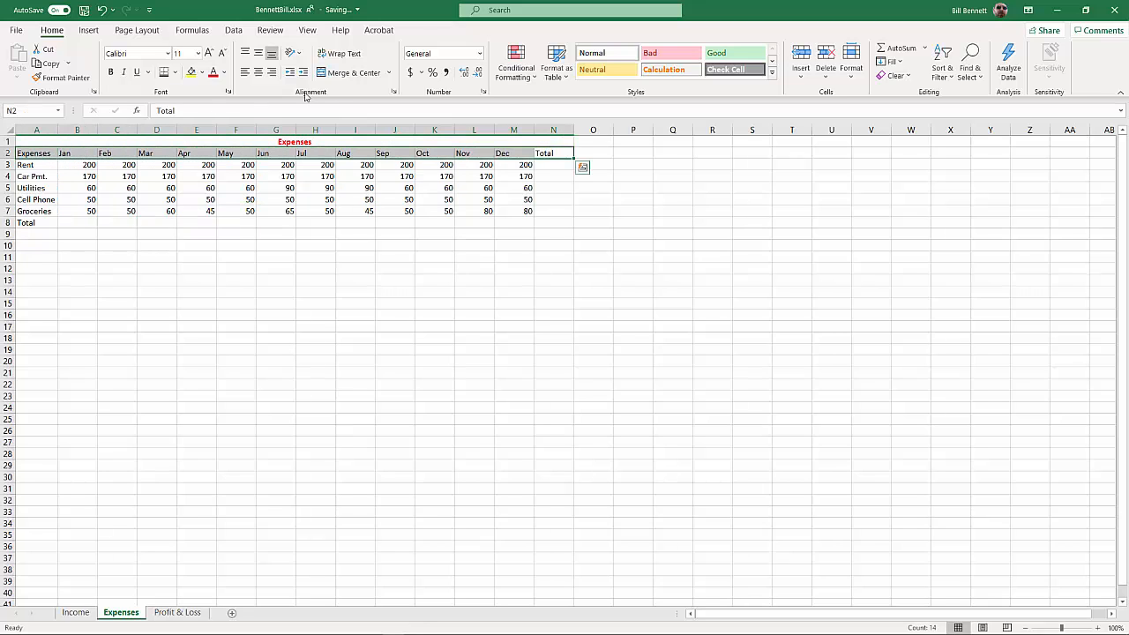
click(258, 74)
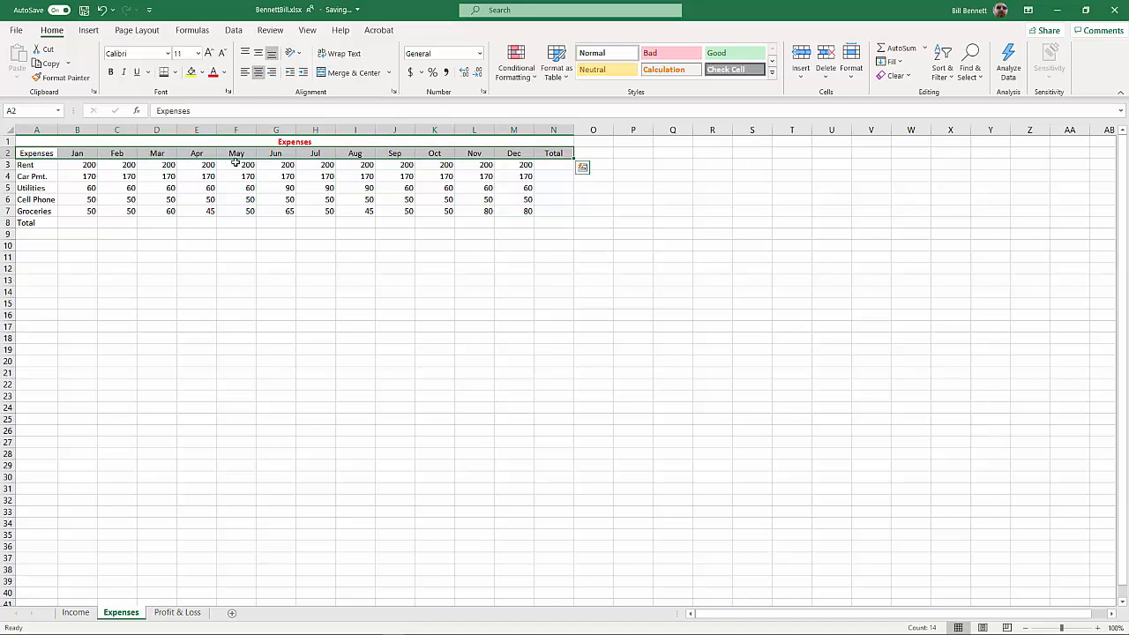
click(110, 73)
drag(47, 167, 40, 224)
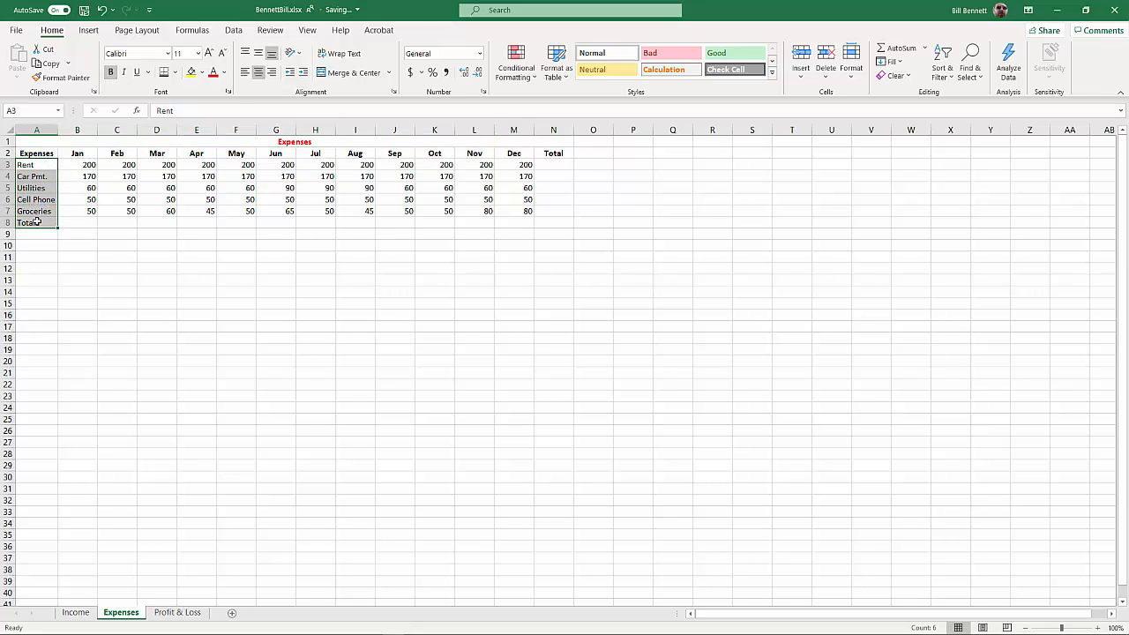
click(110, 72)
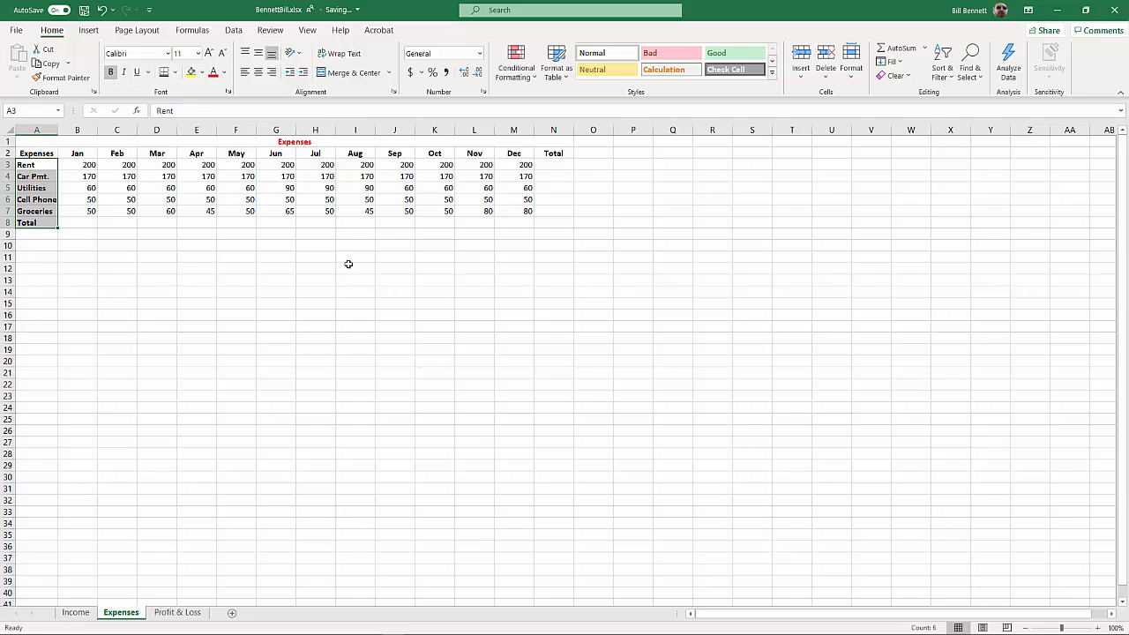
Total the Rent row in N3 with a SUM of B3:M3 and copy the formula down through N8
click(555, 168)
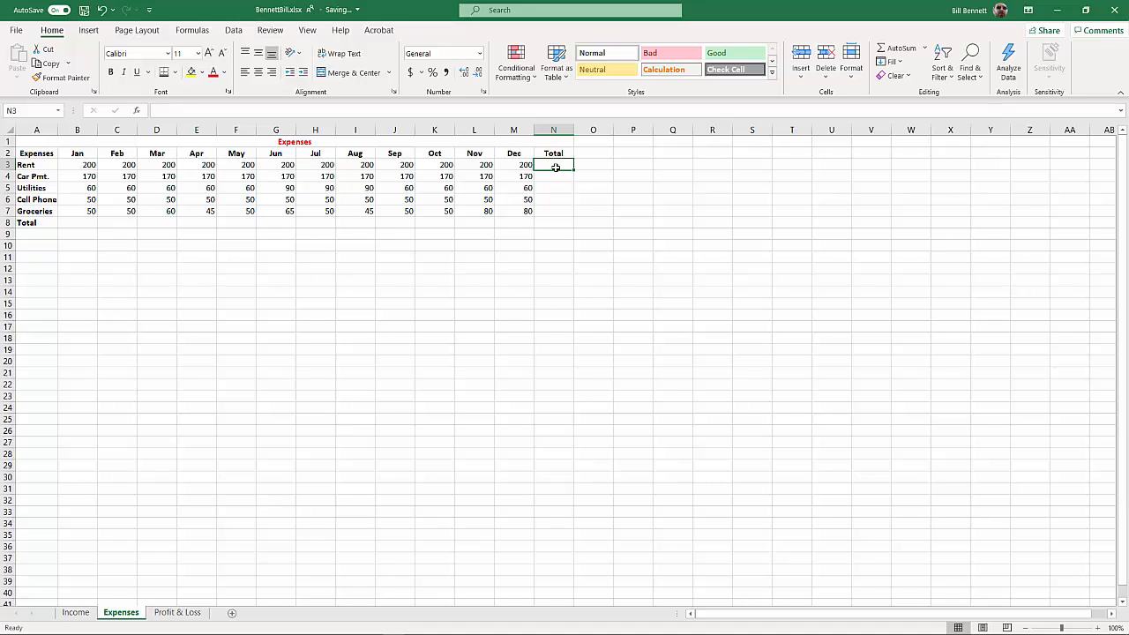
text(=)
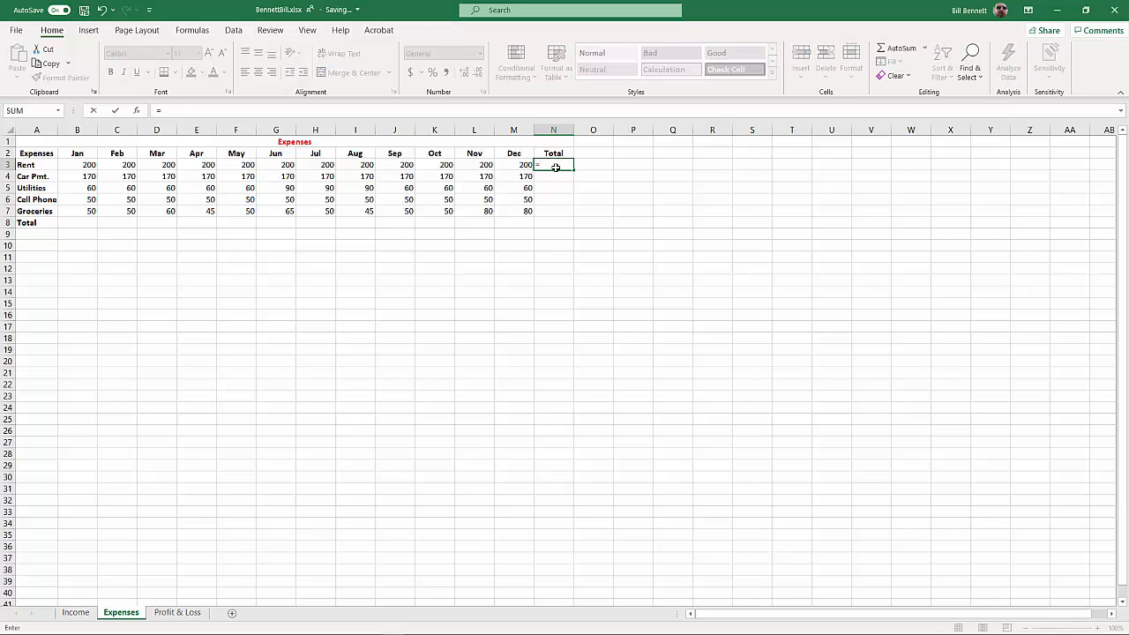
text(sum()
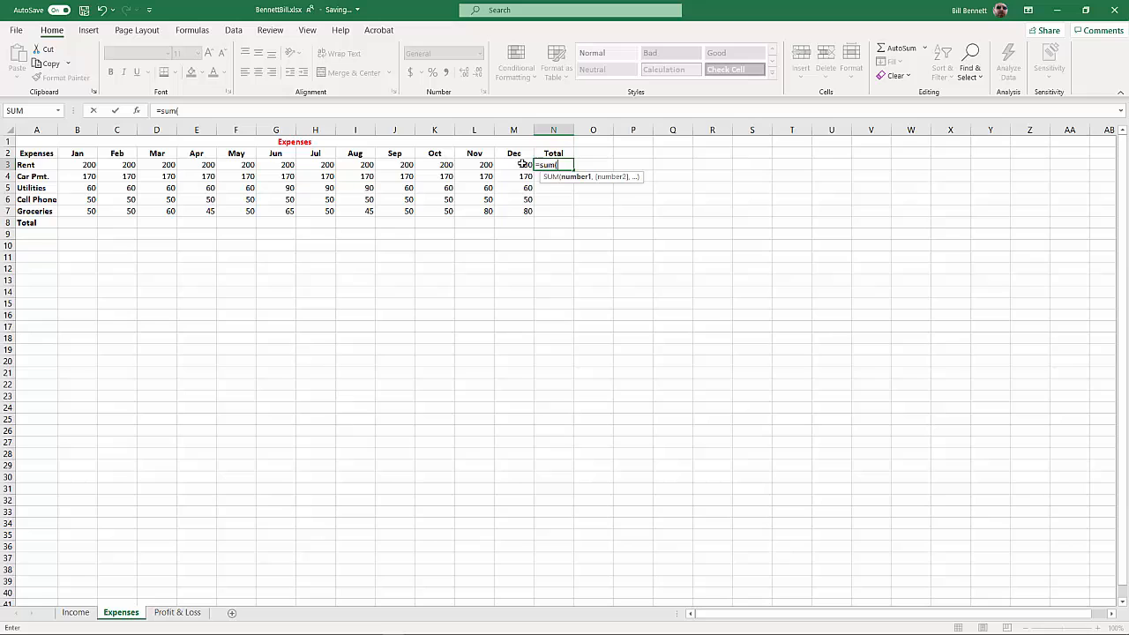
drag(518, 164, 80, 164)
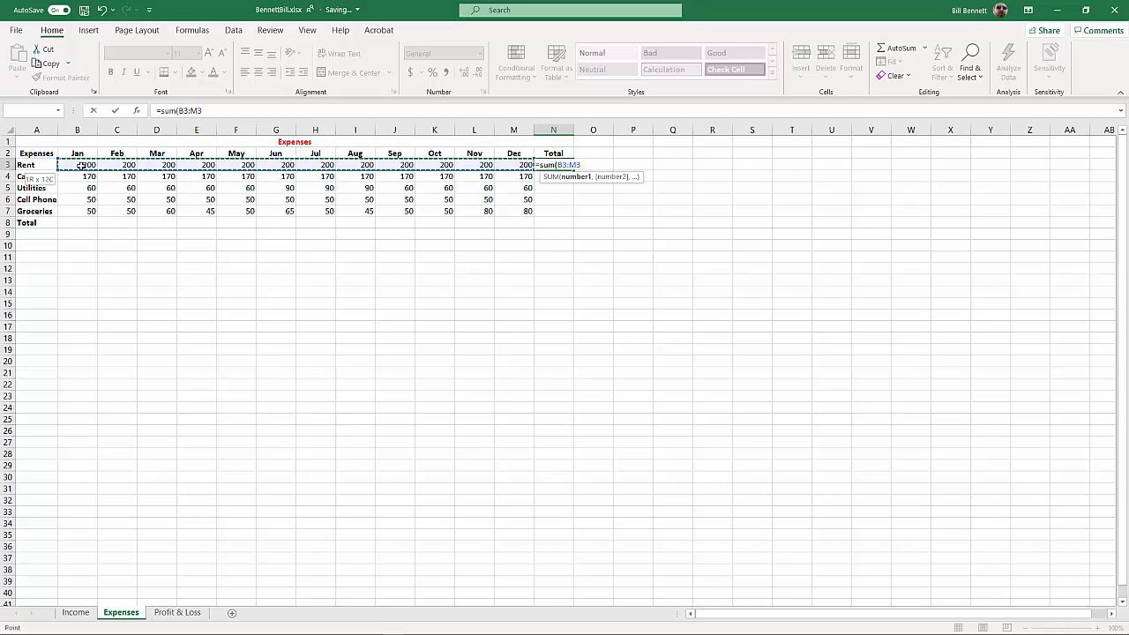
key(Return)
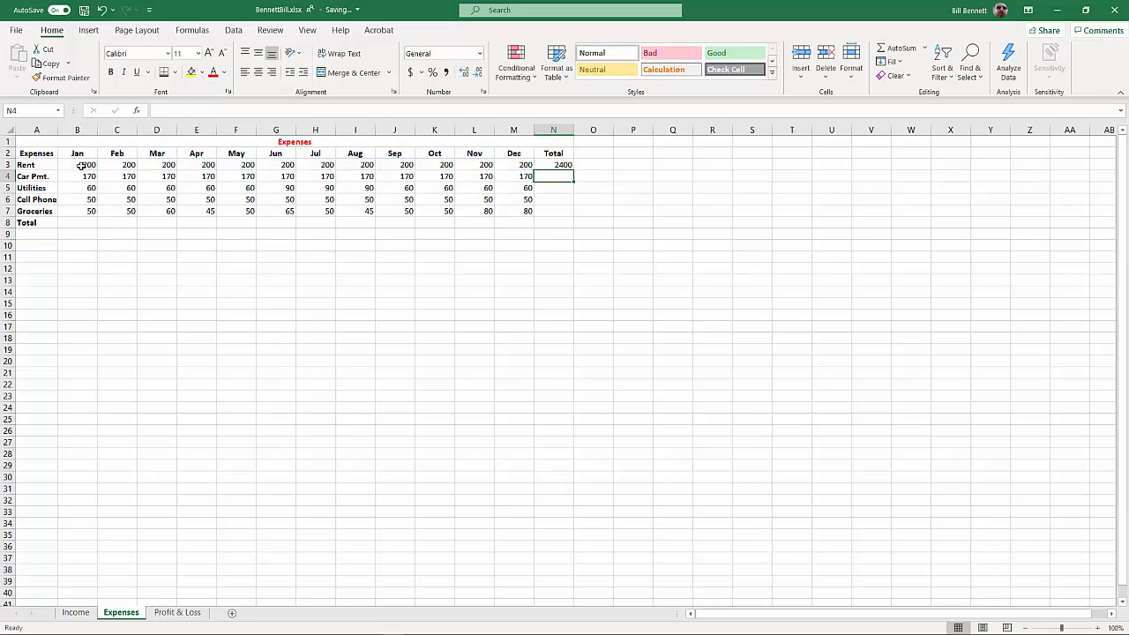
click(558, 164)
drag(573, 169, 569, 212)
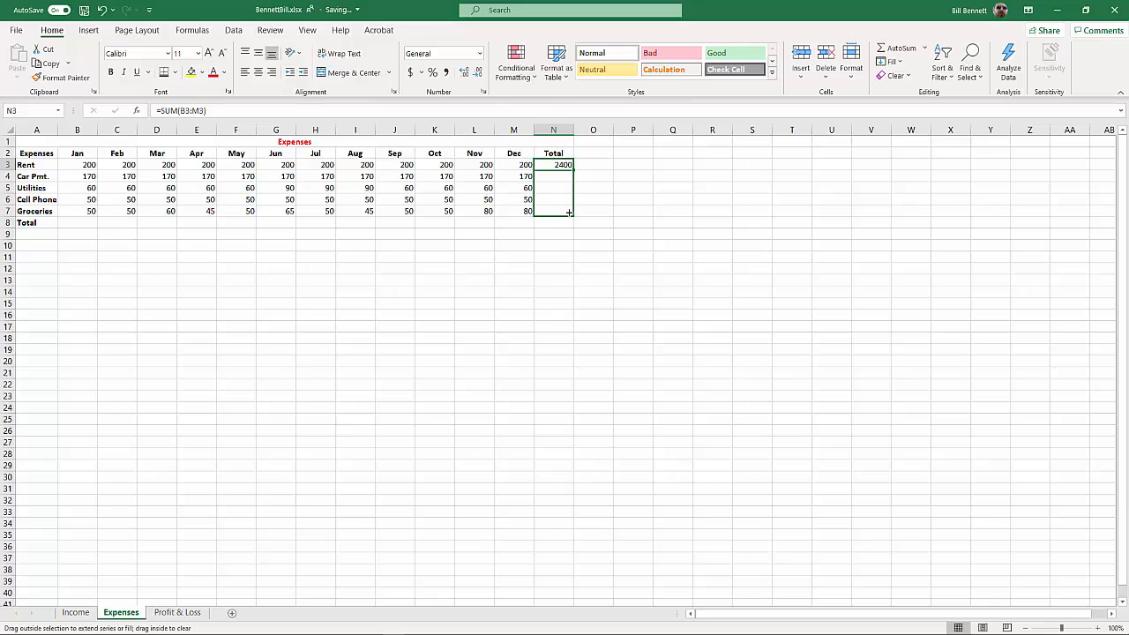
drag(568, 215, 568, 223)
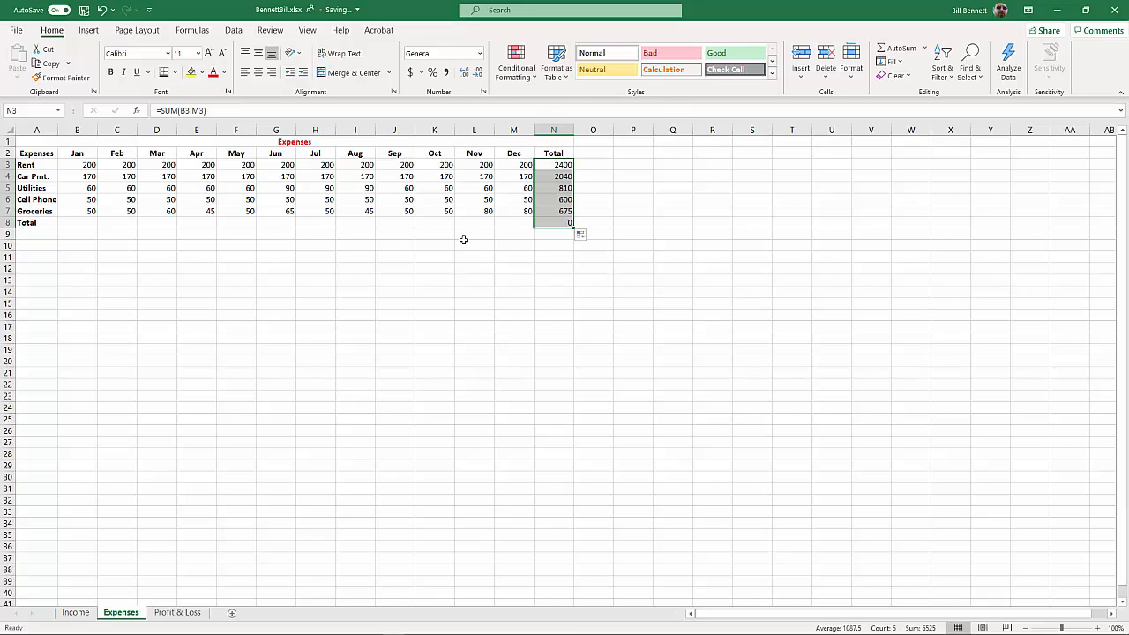
Total January's expenses in B8 with a SUM of B3:B7 and copy the formula across through M8
click(74, 222)
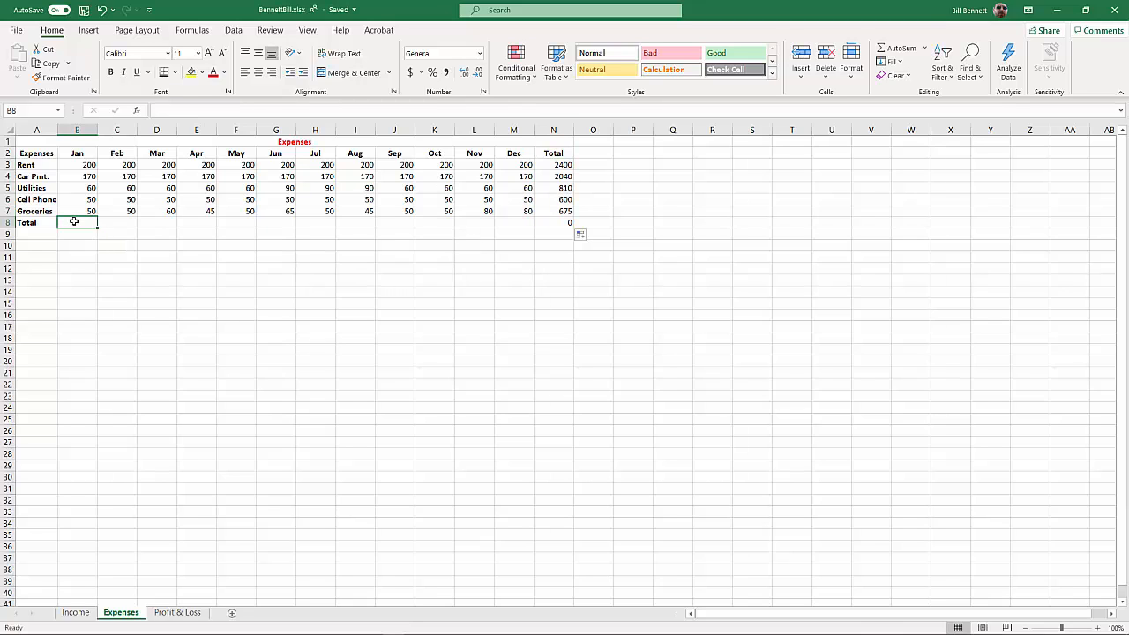
text(=)
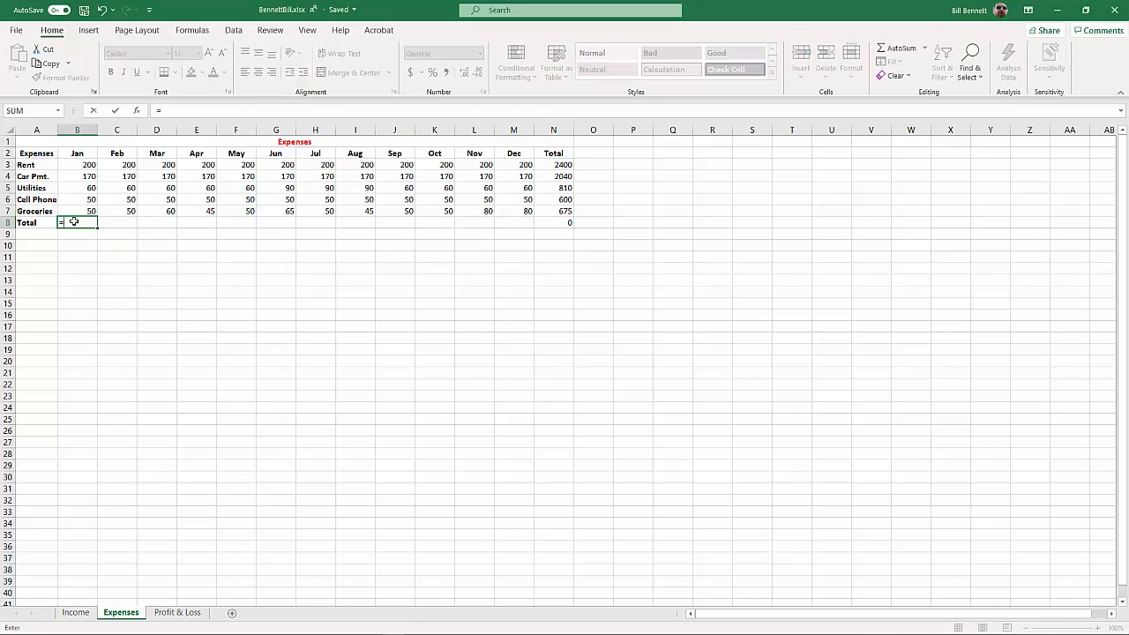
text(sum)
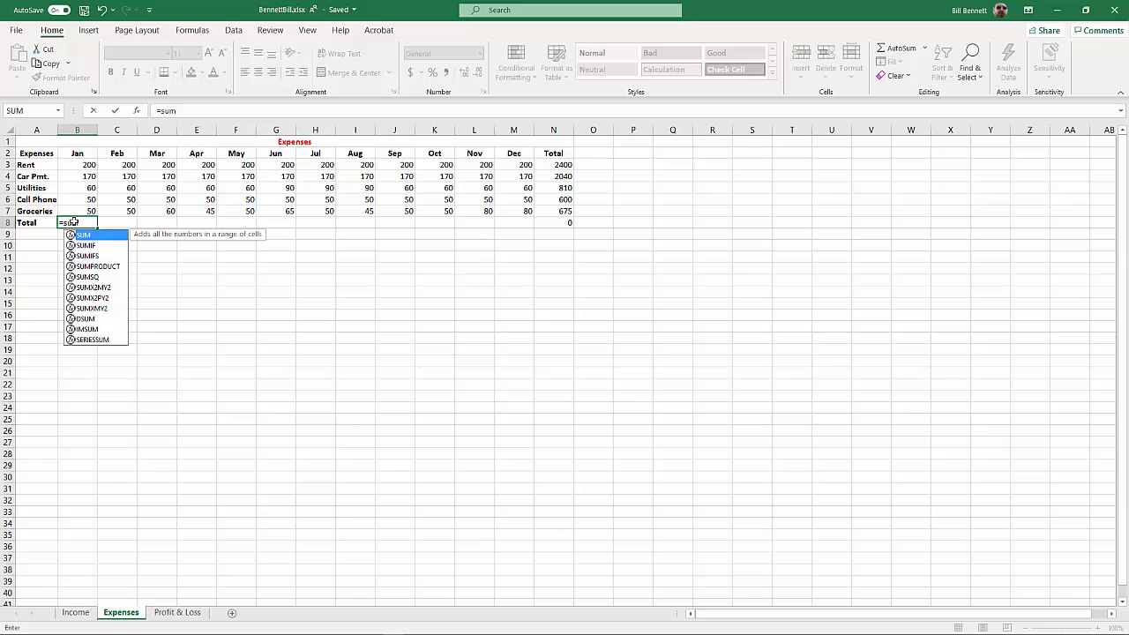
text(()
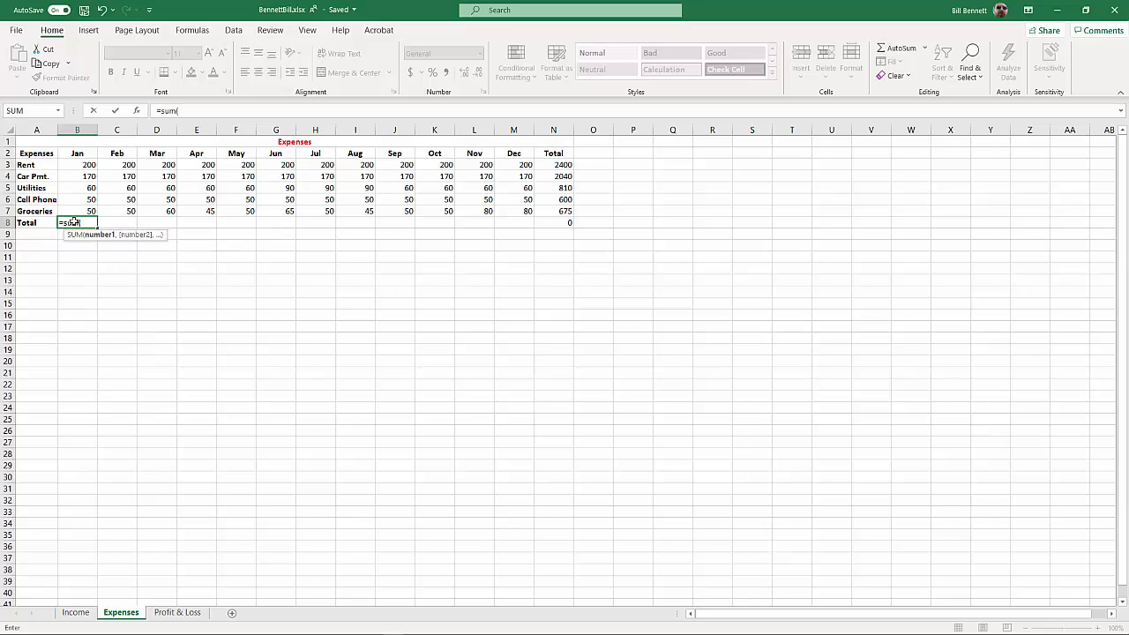
click(91, 210)
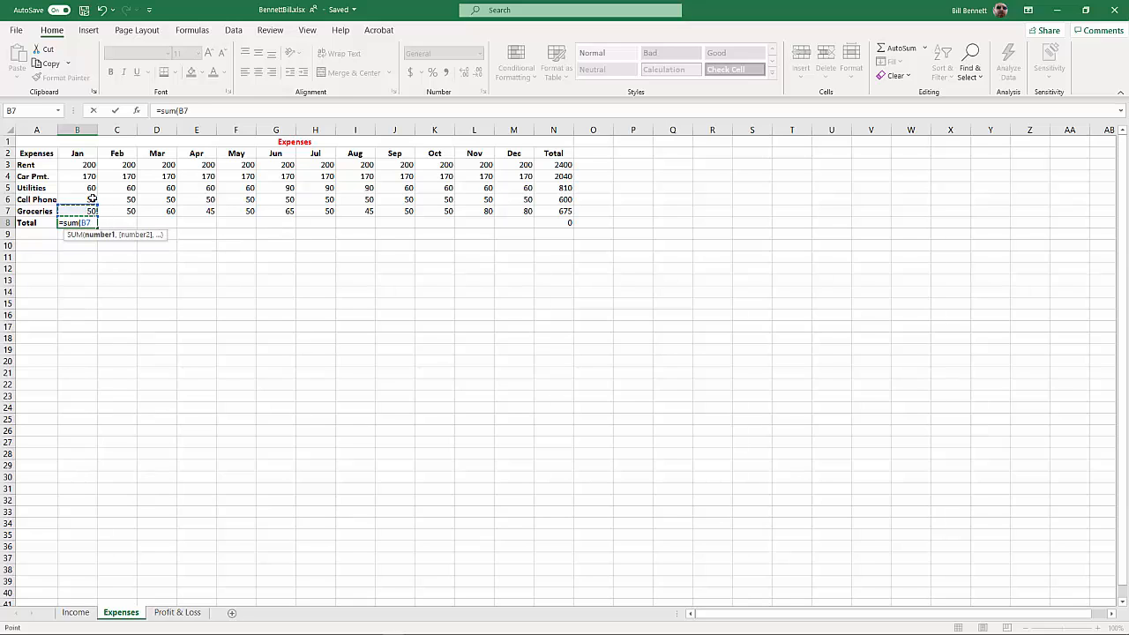
drag(91, 199, 91, 166)
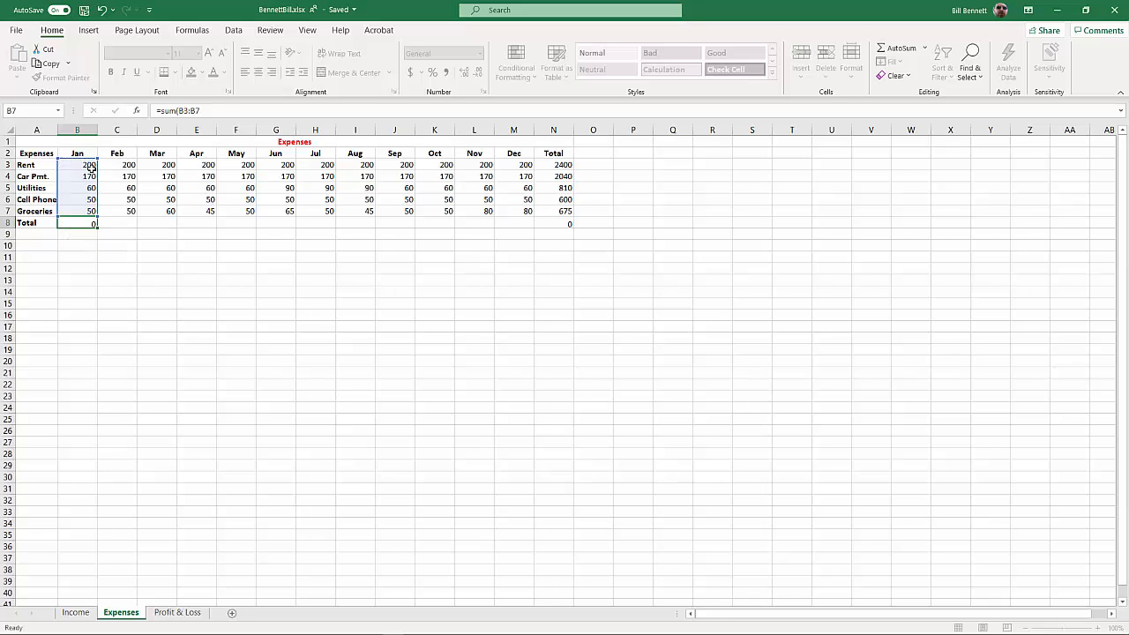
key(Return)
click(88, 223)
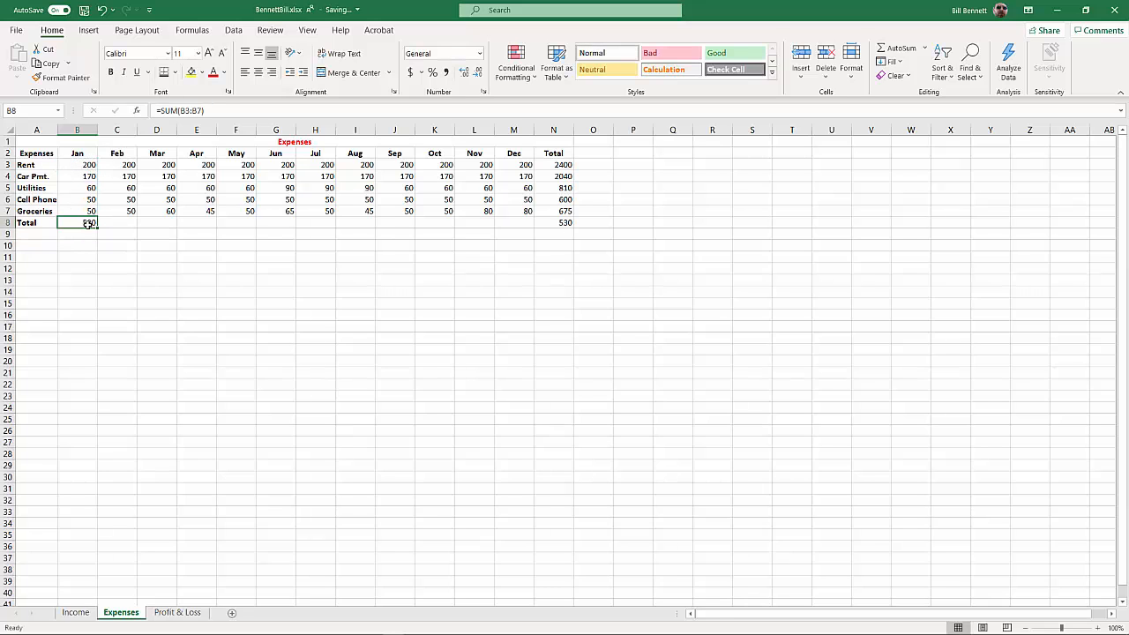
drag(97, 229, 522, 240)
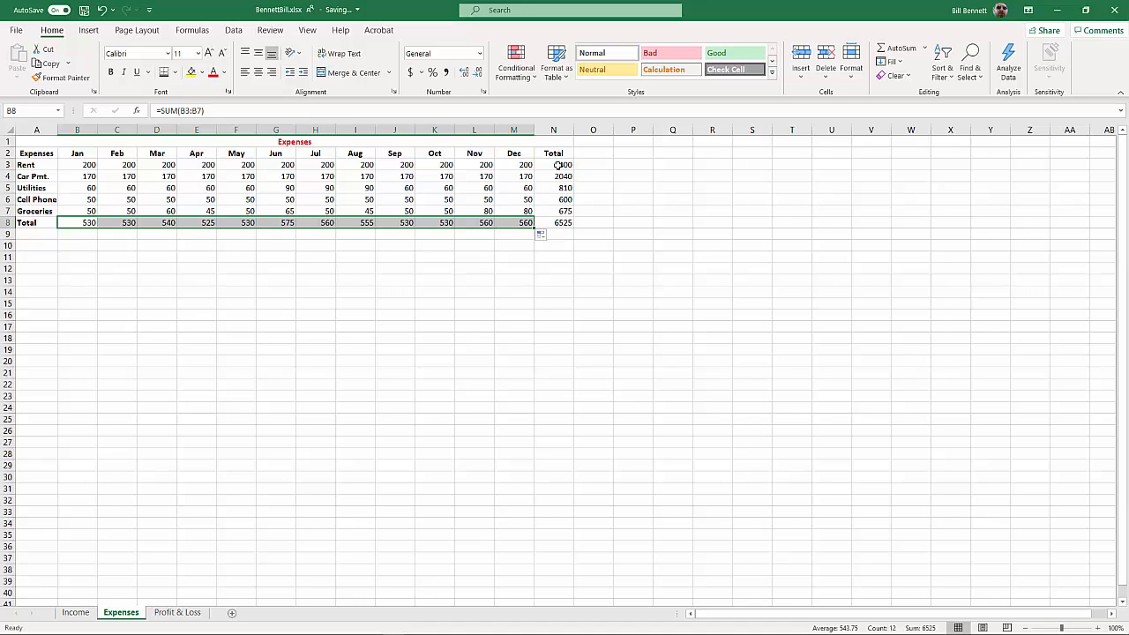
Format all amounts in B3:N8 as Currency with the $ symbol, two decimals and negative numbers in red without a minus sign
click(566, 225)
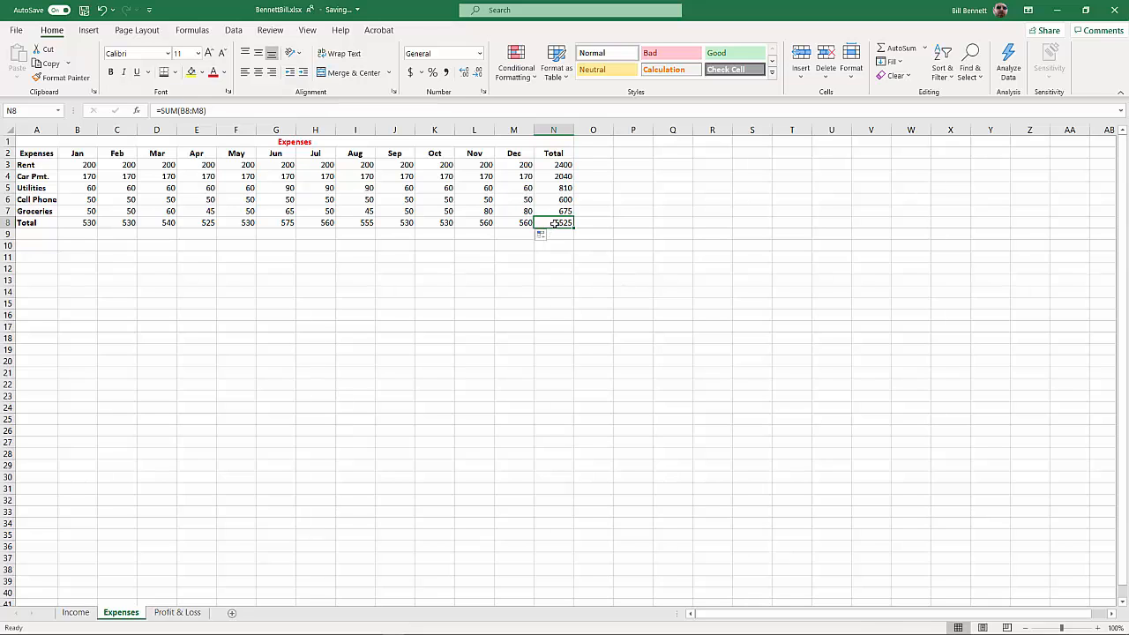
drag(554, 223, 89, 166)
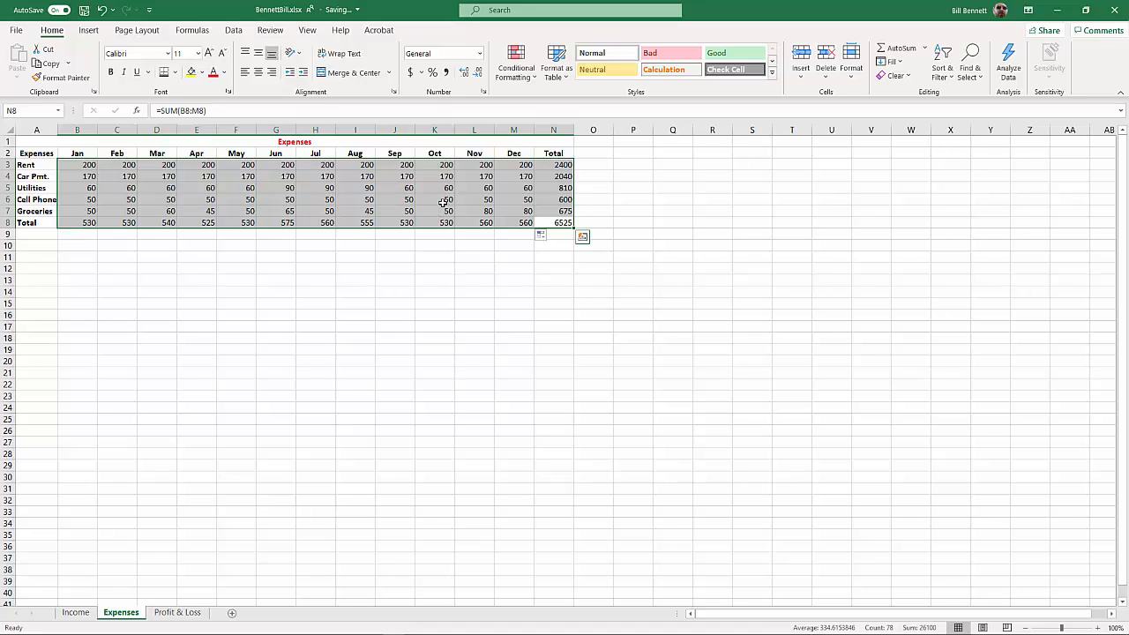
right_click(442, 203)
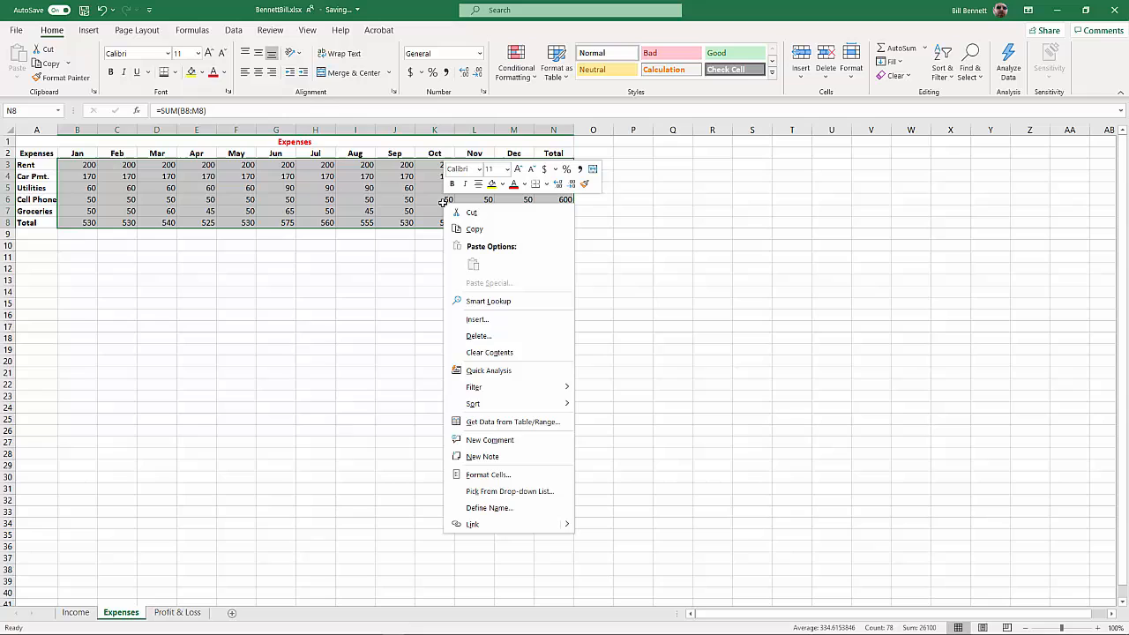
click(494, 474)
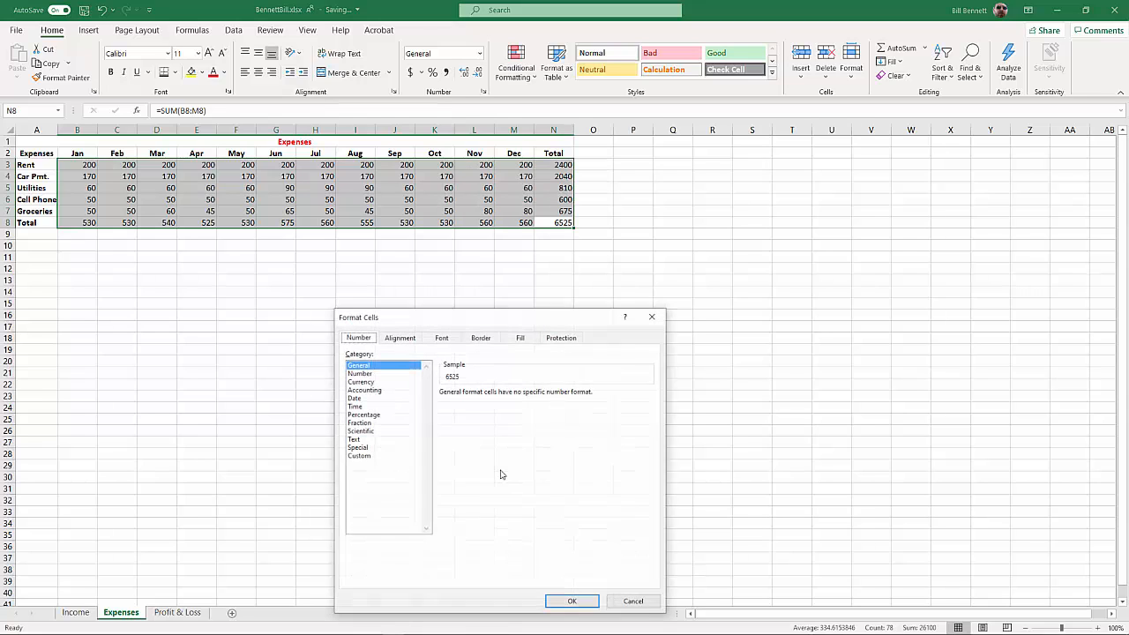
click(372, 382)
click(459, 442)
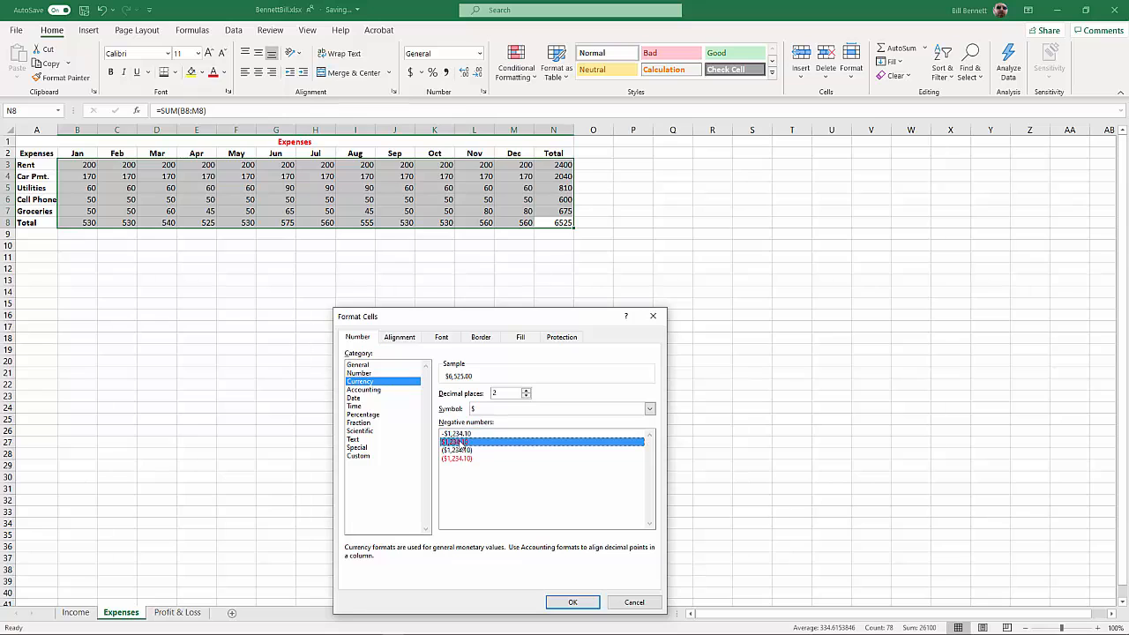
click(568, 601)
click(516, 305)
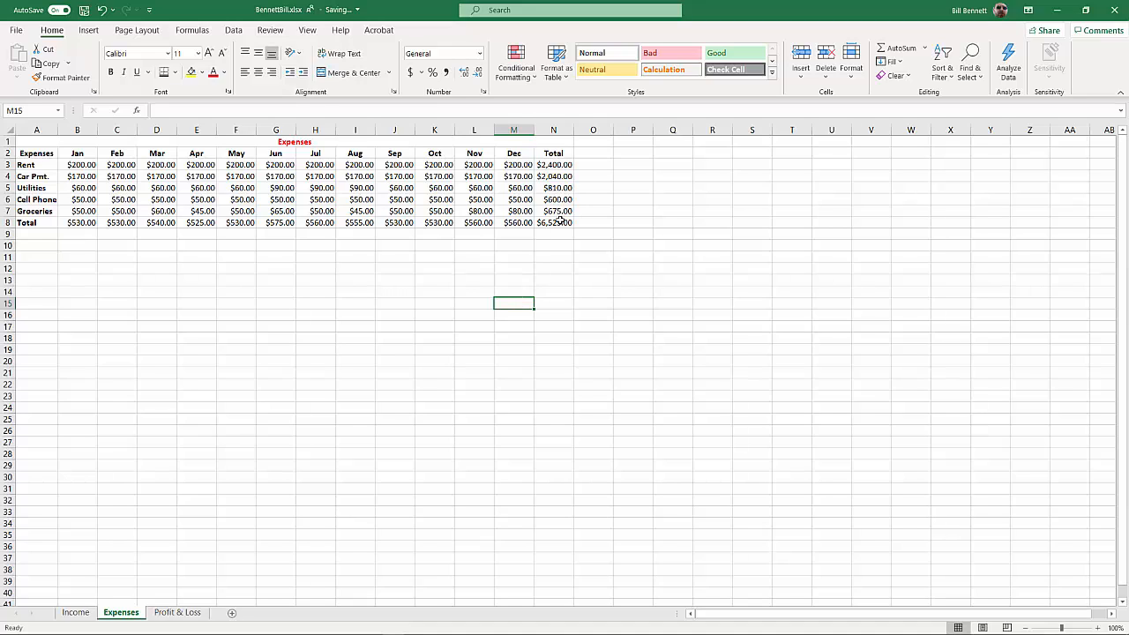
Apply all borders to the expenses table in A2:N8
drag(558, 222, 44, 148)
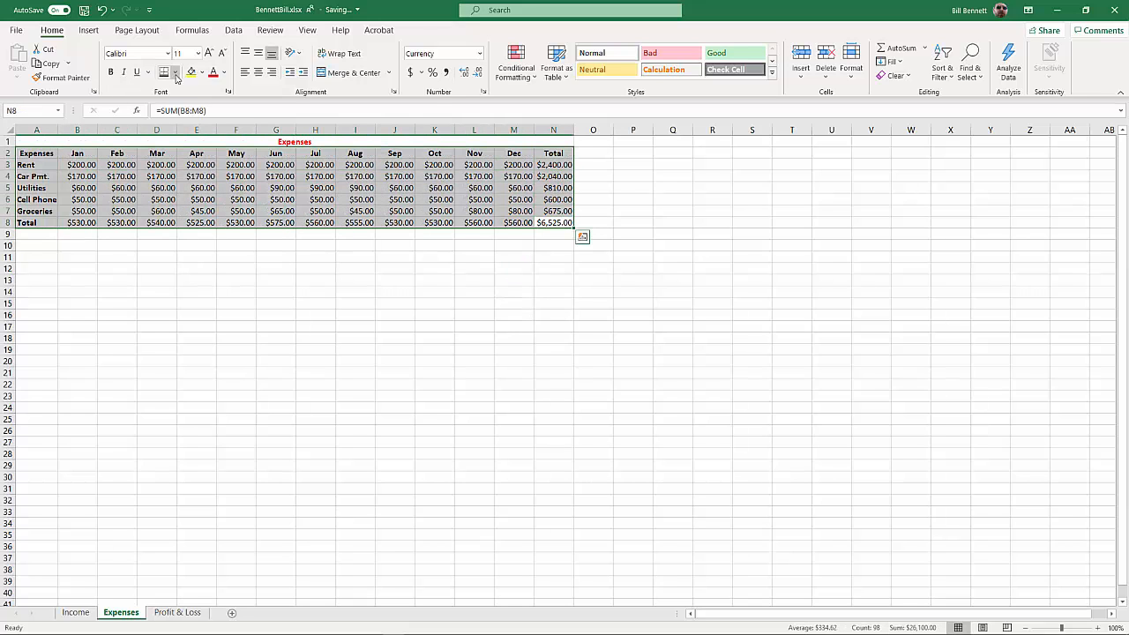
click(175, 74)
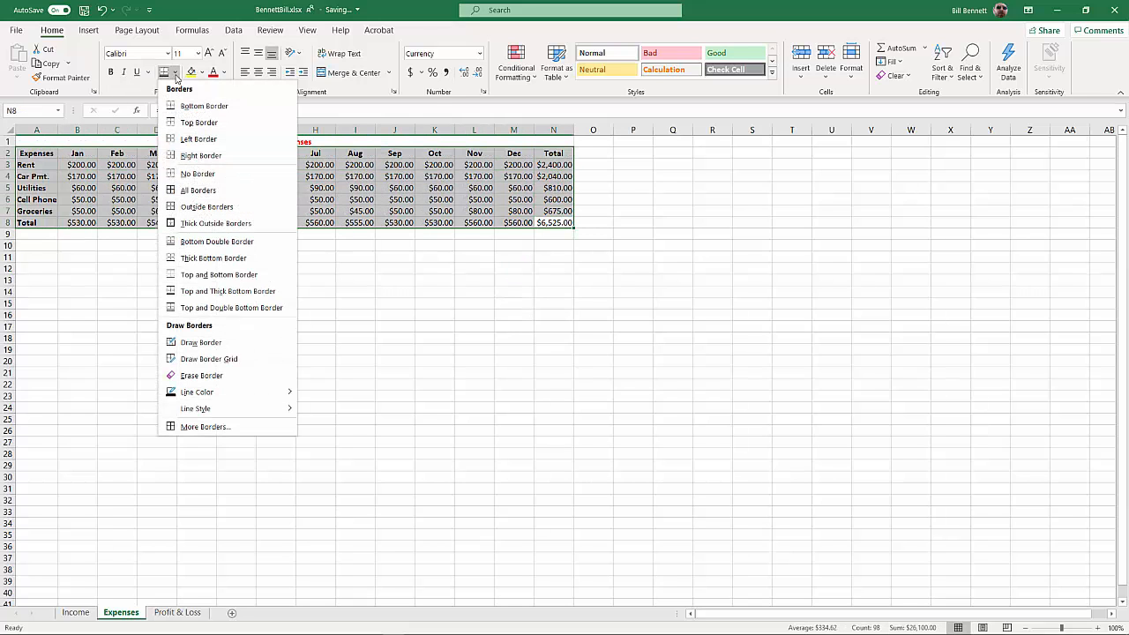
click(194, 190)
Give the Groceries row A7:N7 a top and double bottom border to set it off from the Total row
click(541, 210)
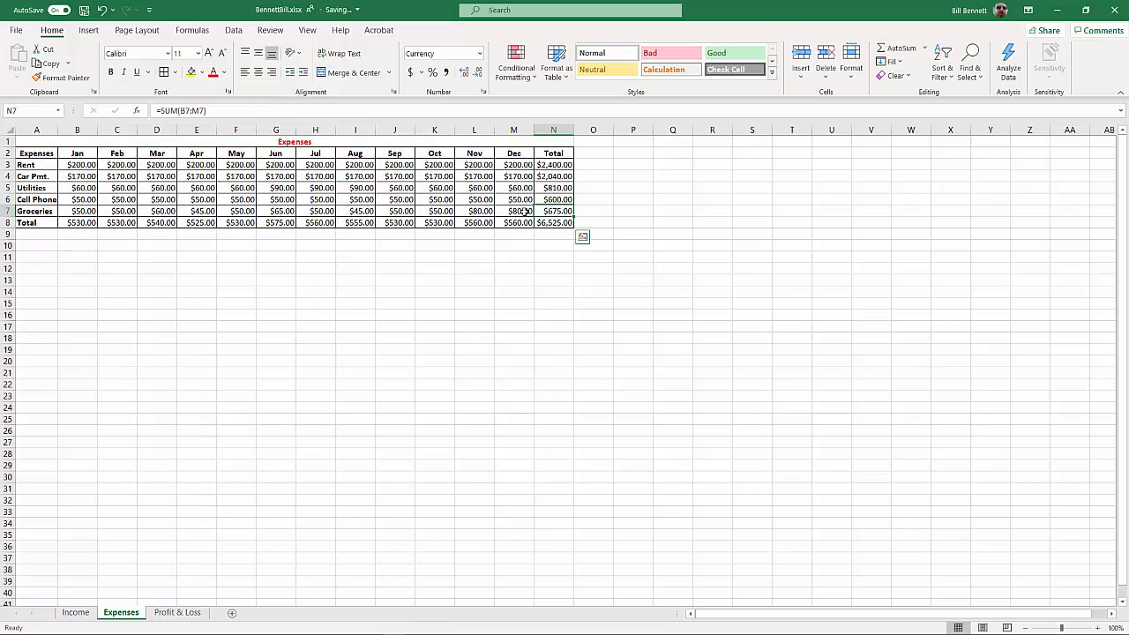
drag(526, 212, 44, 211)
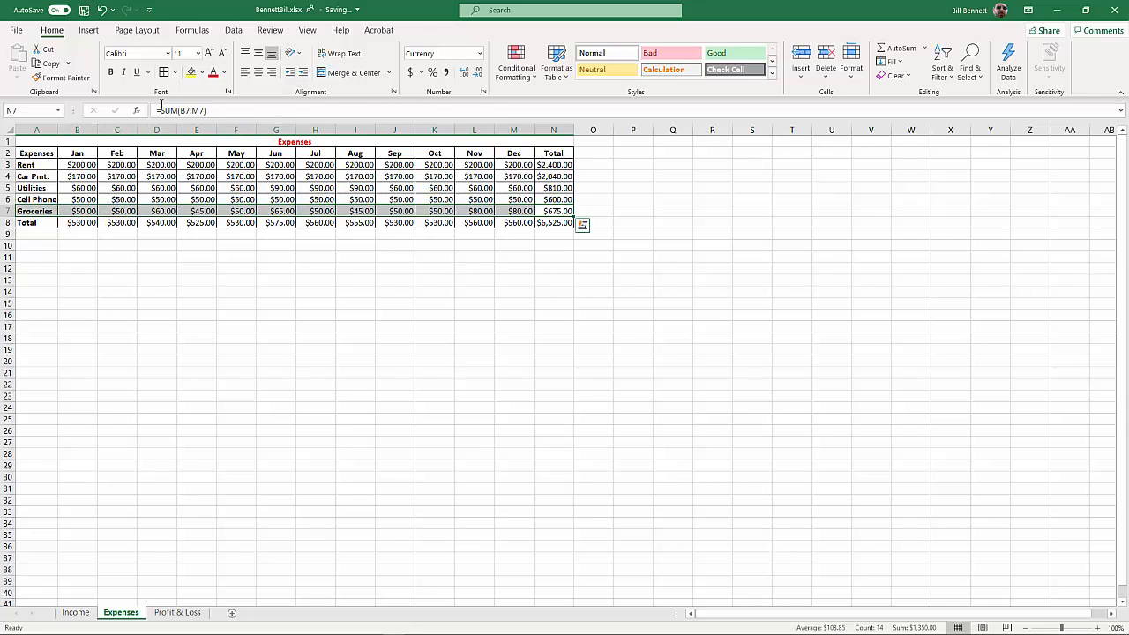
click(174, 73)
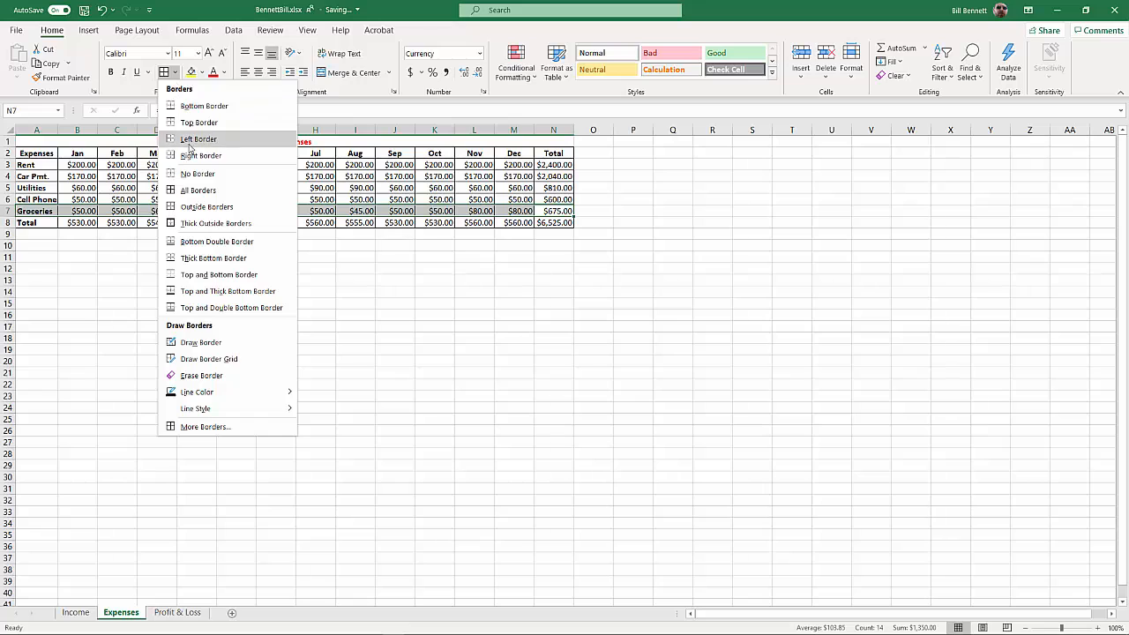
click(221, 308)
click(235, 312)
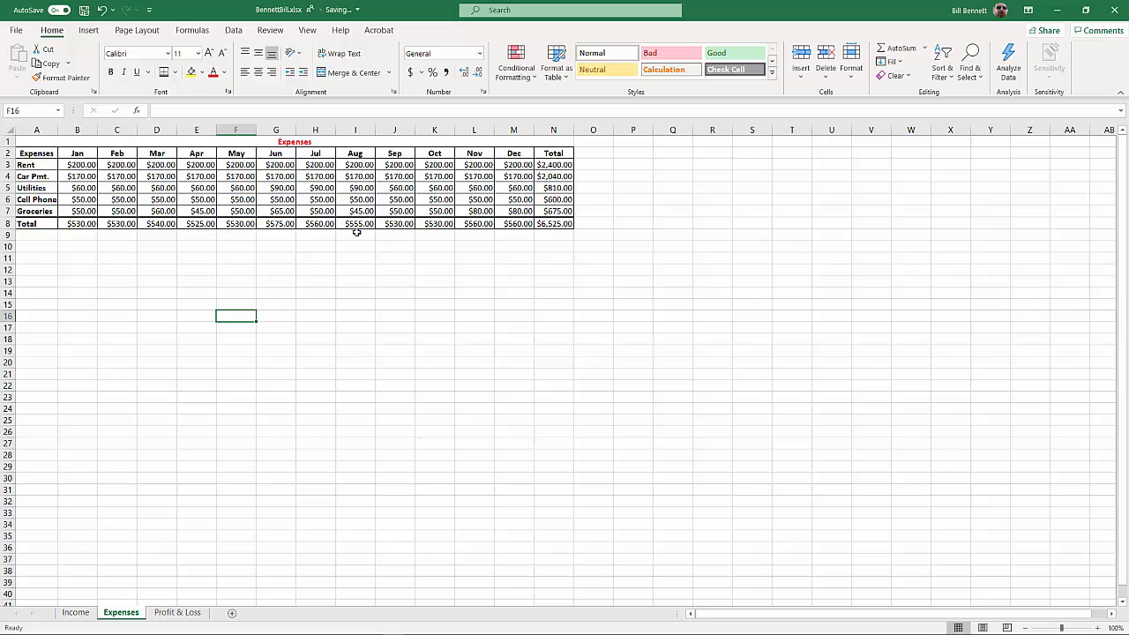
Insert a 2-D stacked column chart from A2:M7 and move it directly below the expenses table
drag(507, 225, 42, 154)
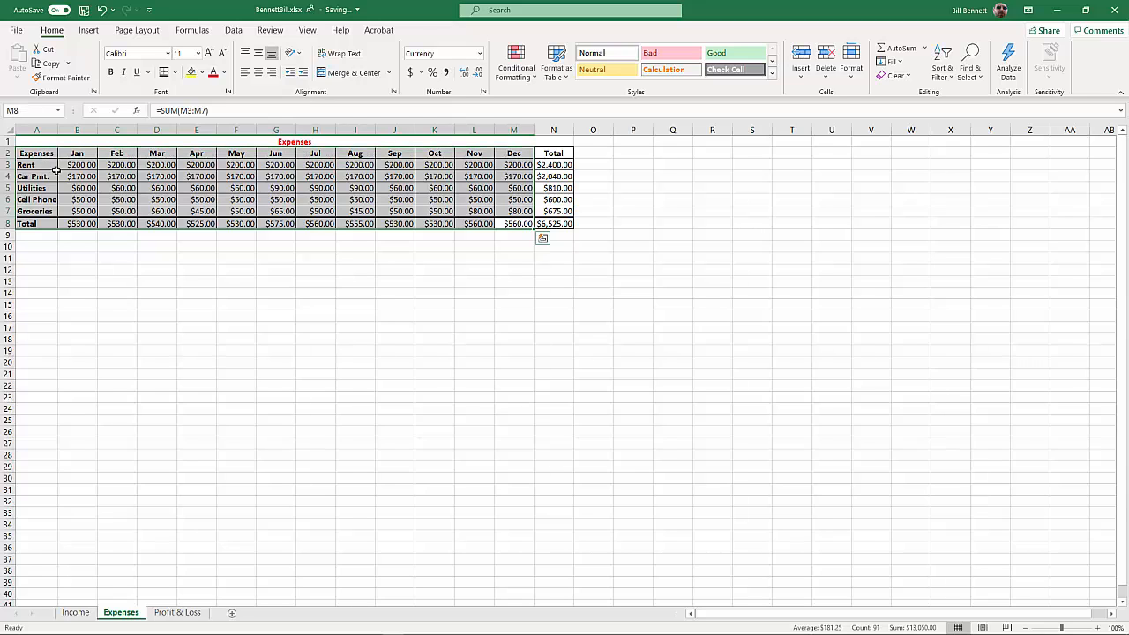
click(520, 210)
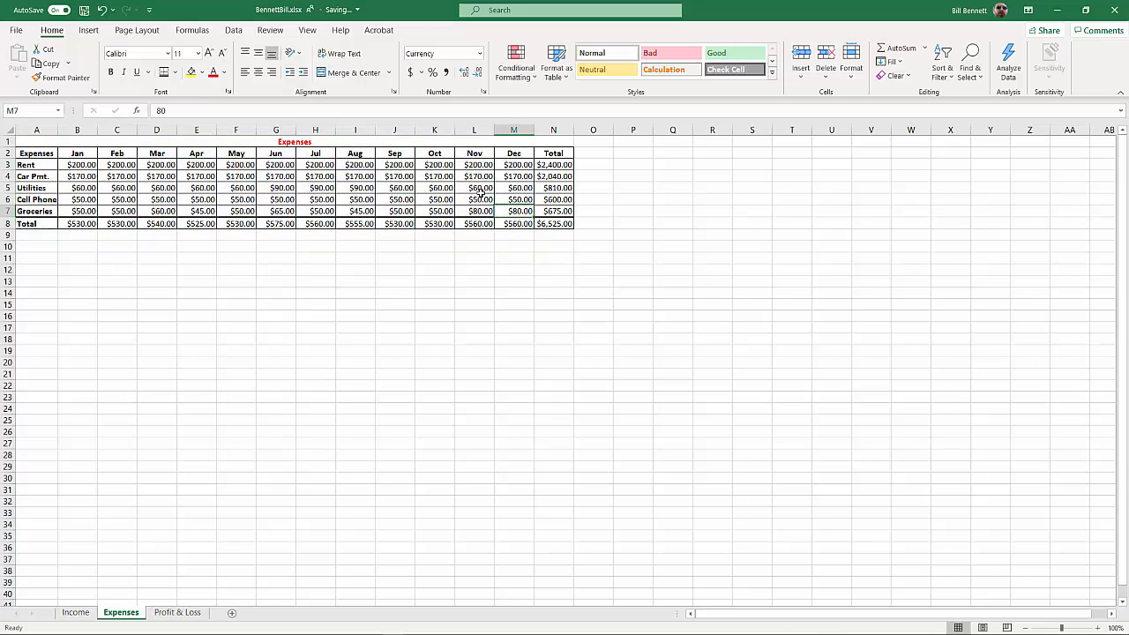
drag(519, 210, 42, 154)
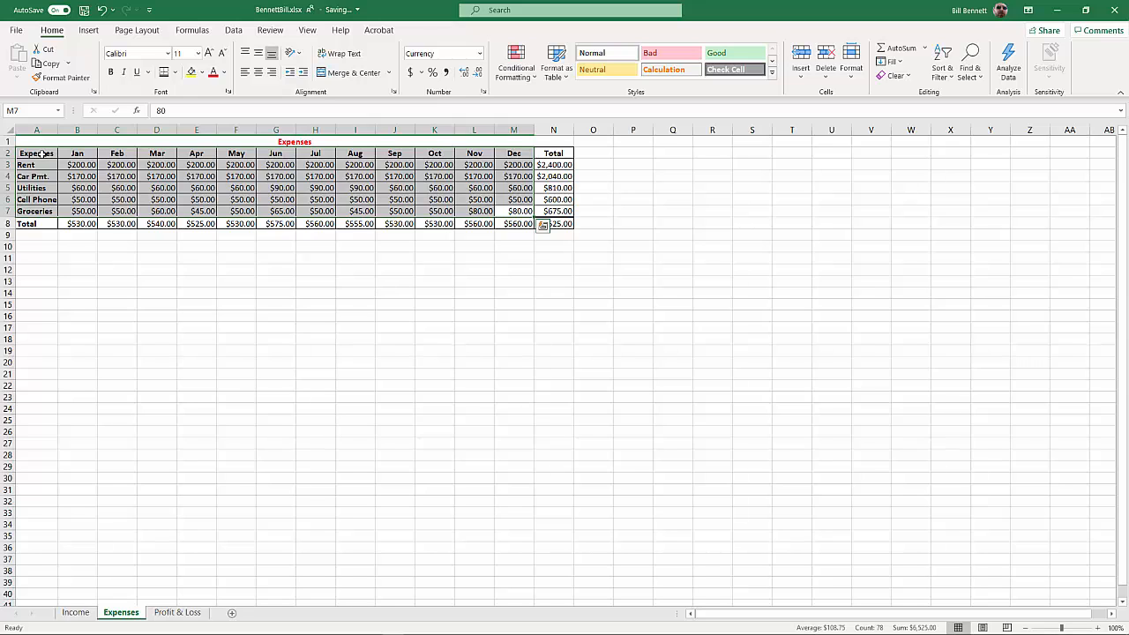
click(88, 31)
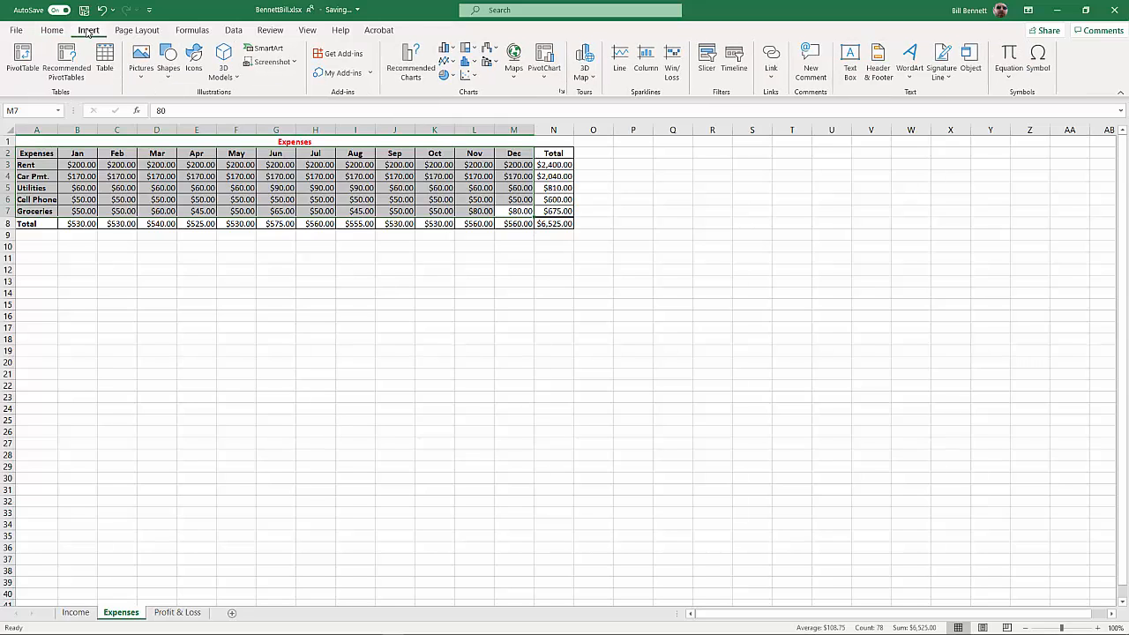
click(452, 51)
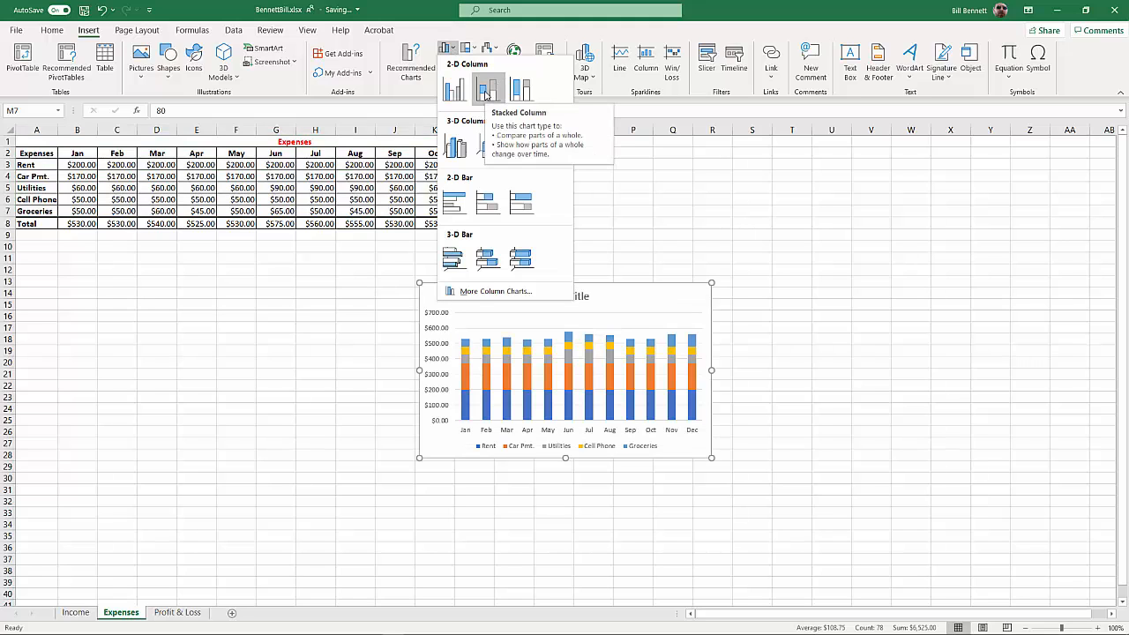
click(486, 92)
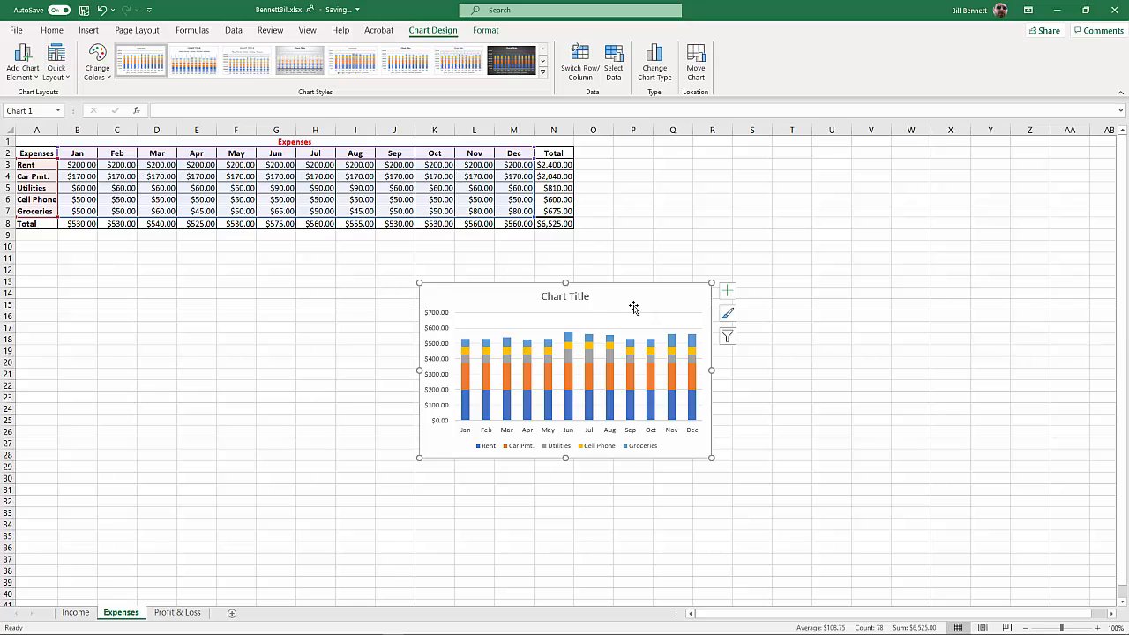
drag(634, 305, 371, 254)
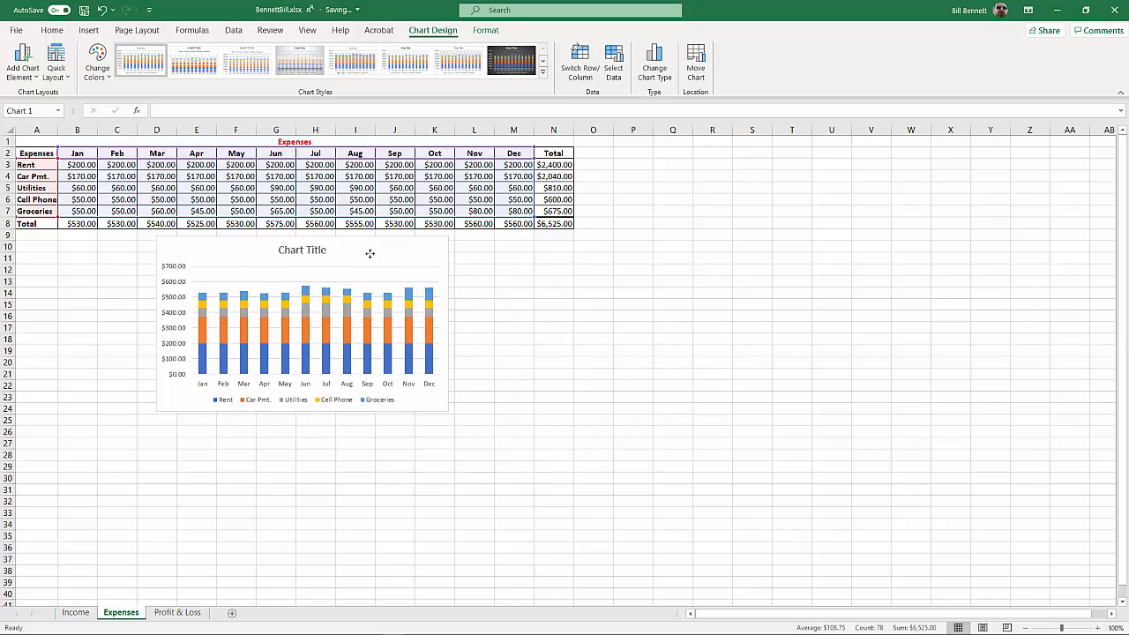
Replace the chart's placeholder title with Expenses
click(310, 251)
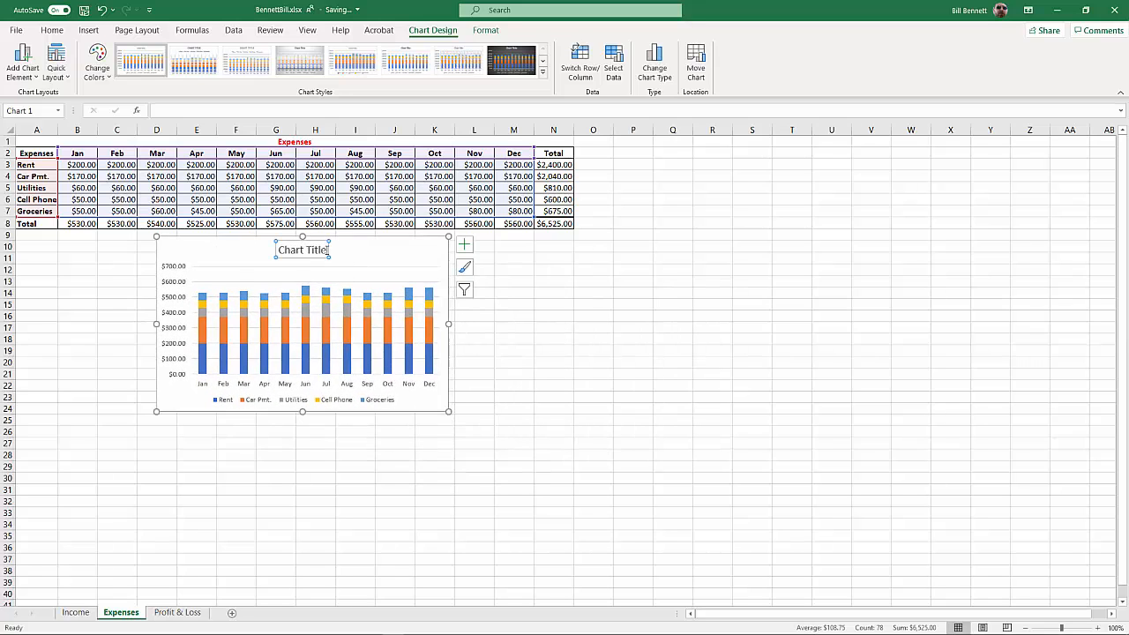
drag(328, 250, 290, 250)
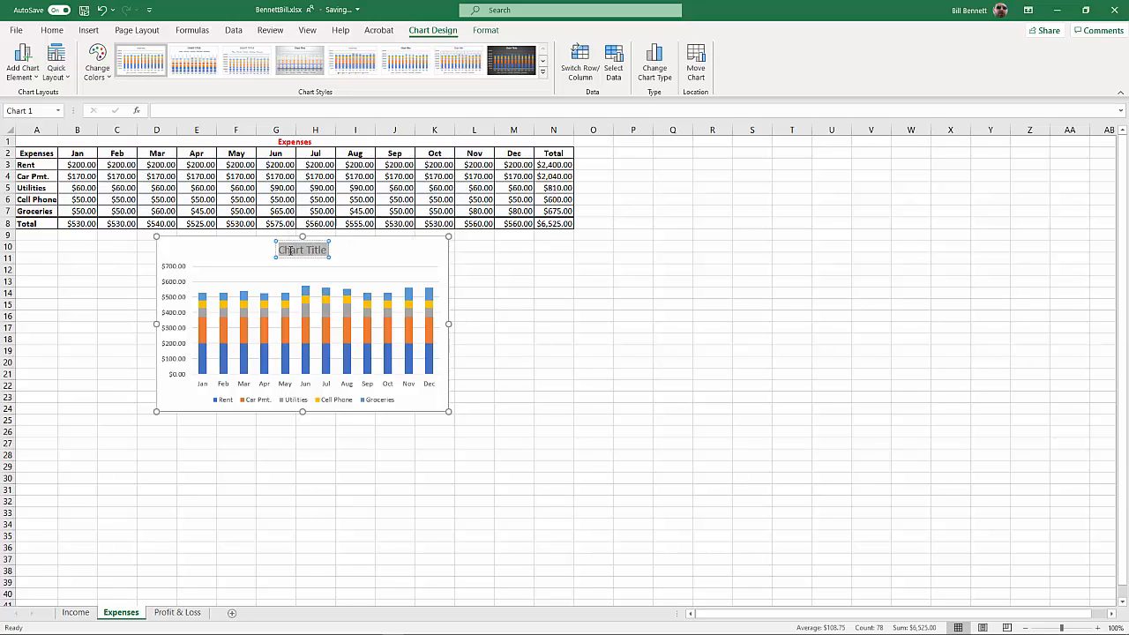
text(Expen)
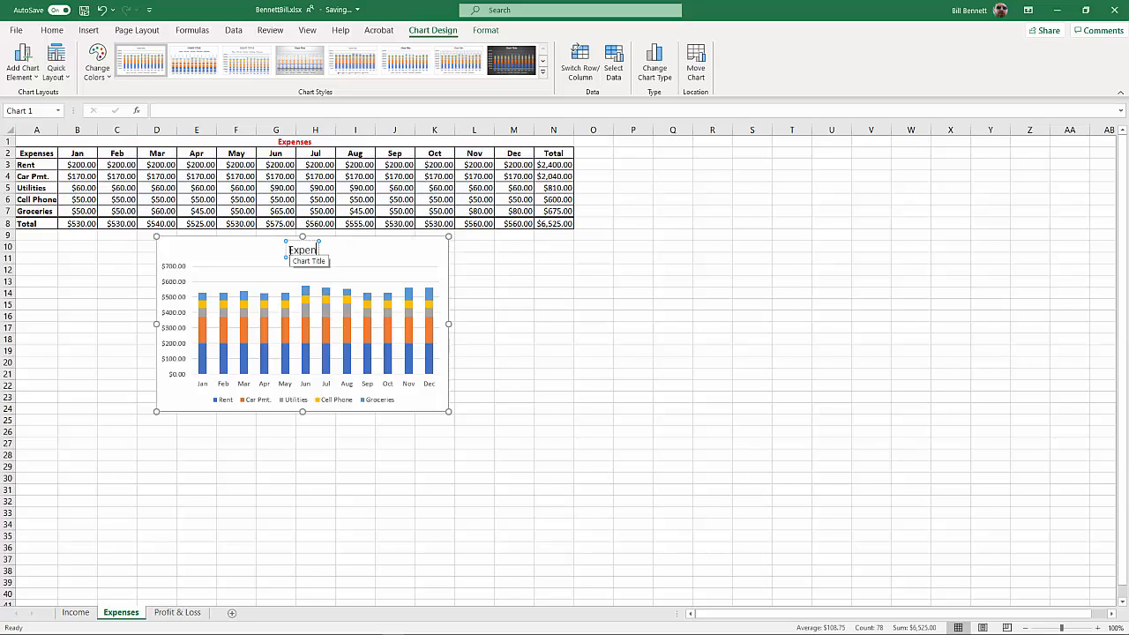
text(sea)
key(BackSpace)
text(s)
click(483, 254)
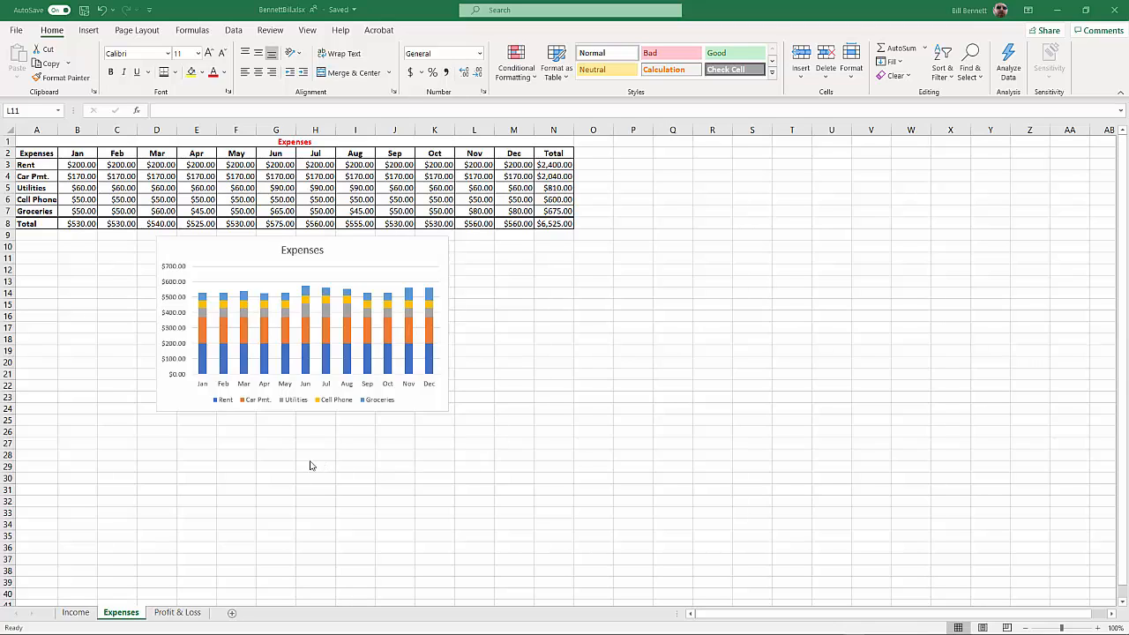
On the Profit & Loss sheet, fill A2:N2 with the headers Net P/L, the months Jan through Dec, and Total
click(179, 618)
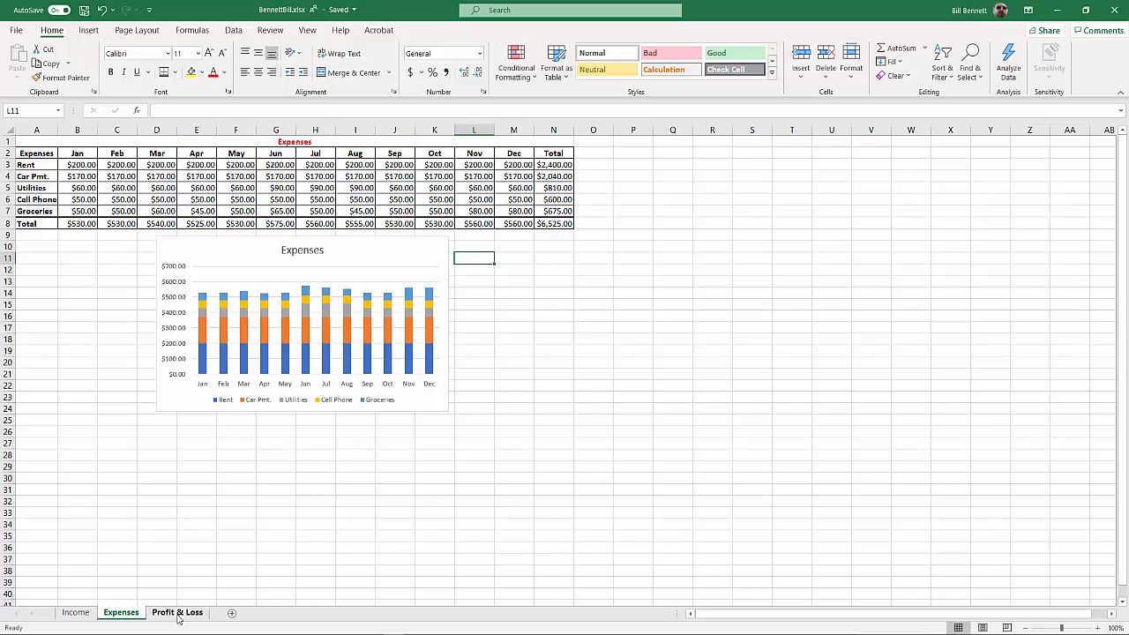
click(178, 618)
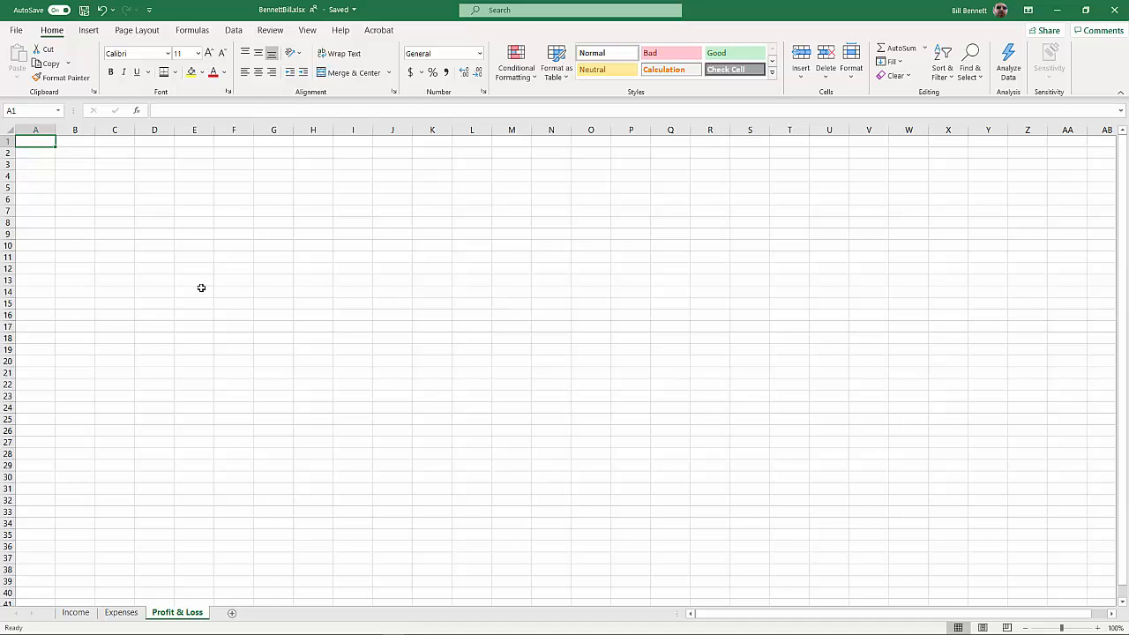
click(41, 155)
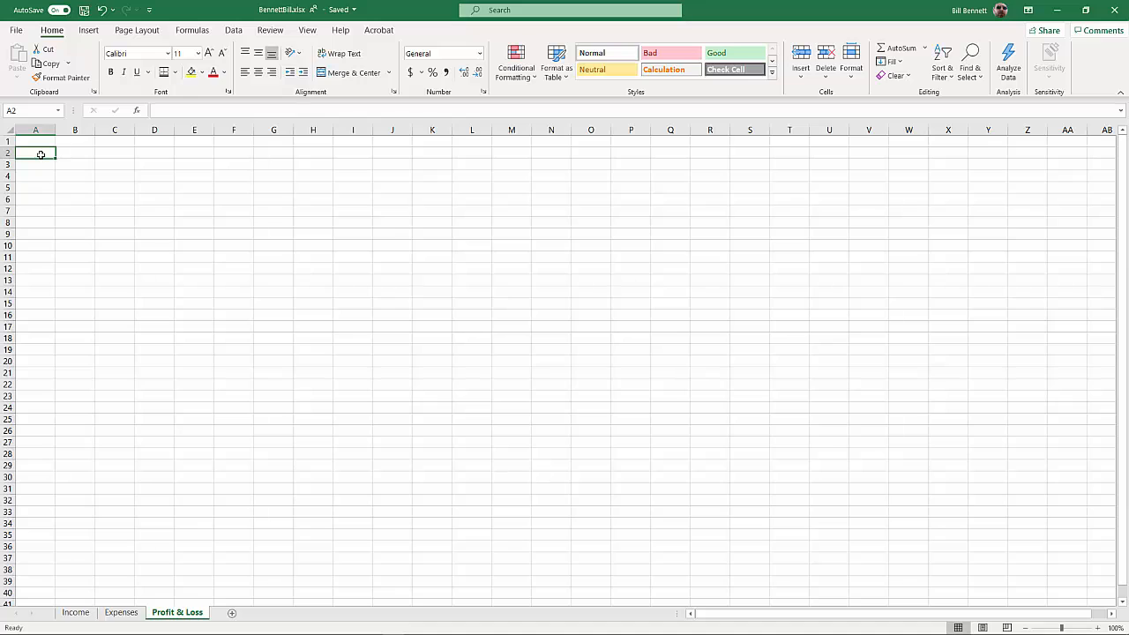
text(Net P/L)
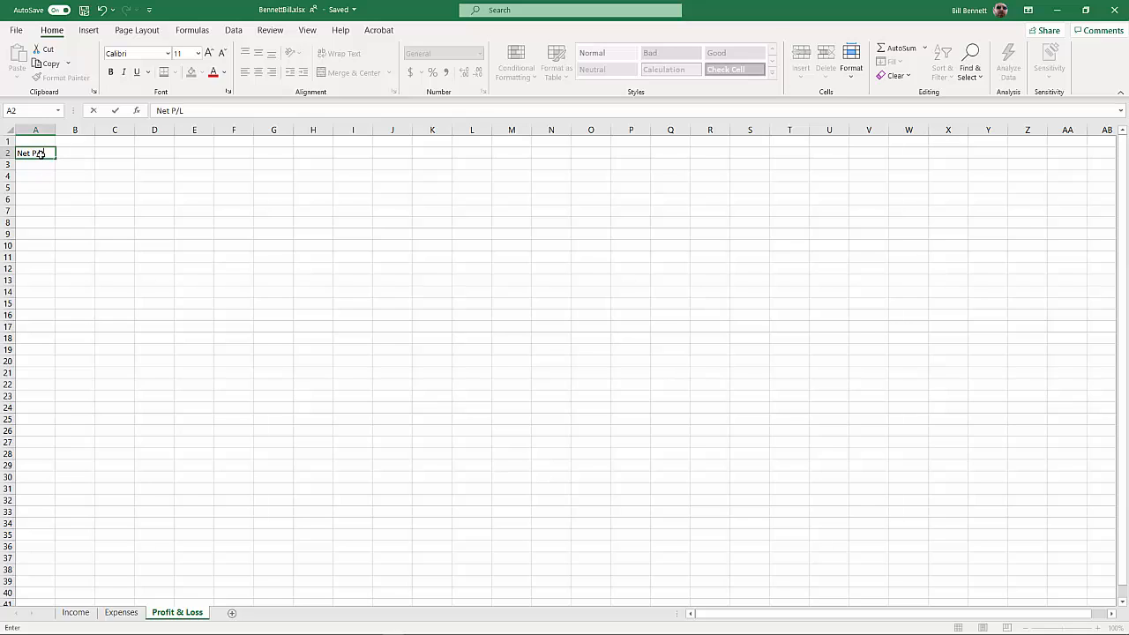
key(Tab)
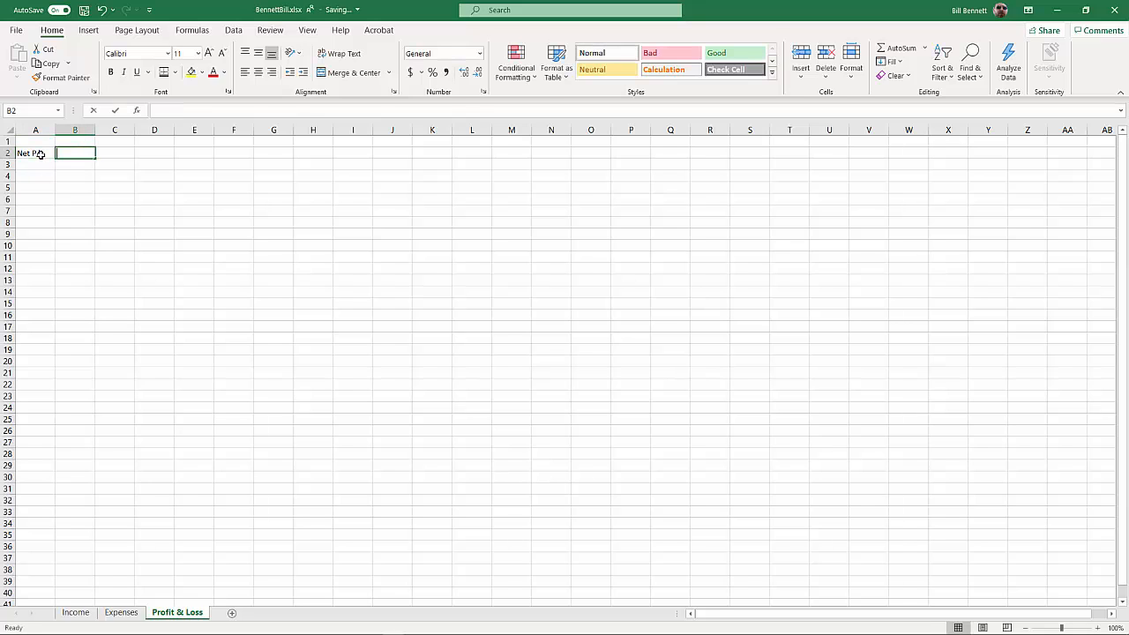
text(Jan)
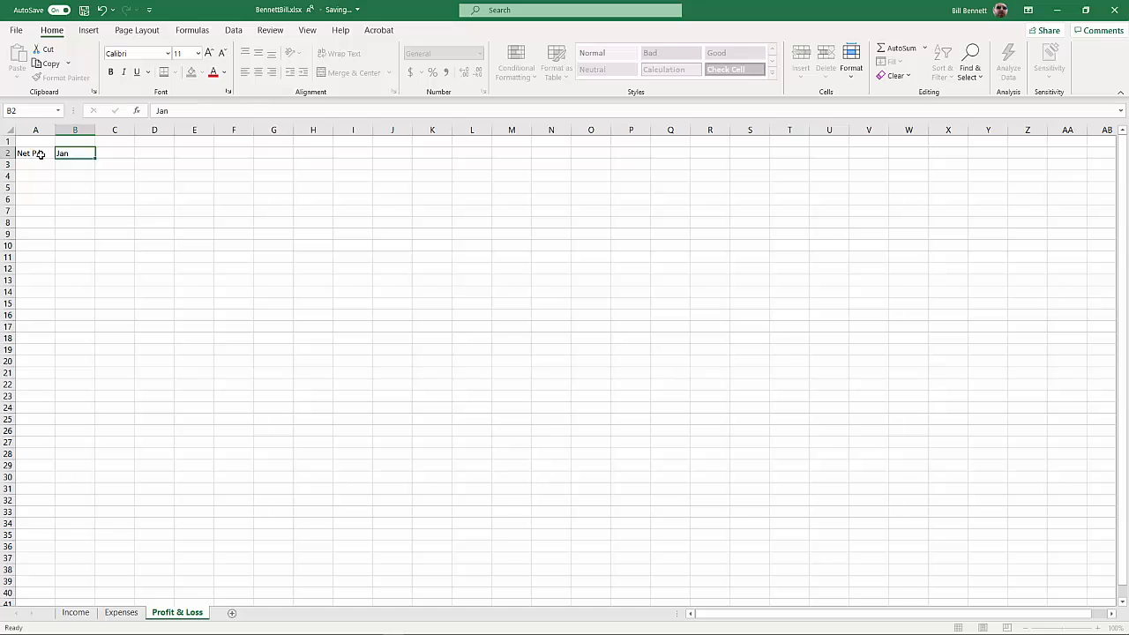
key(Tab)
text(Feb)
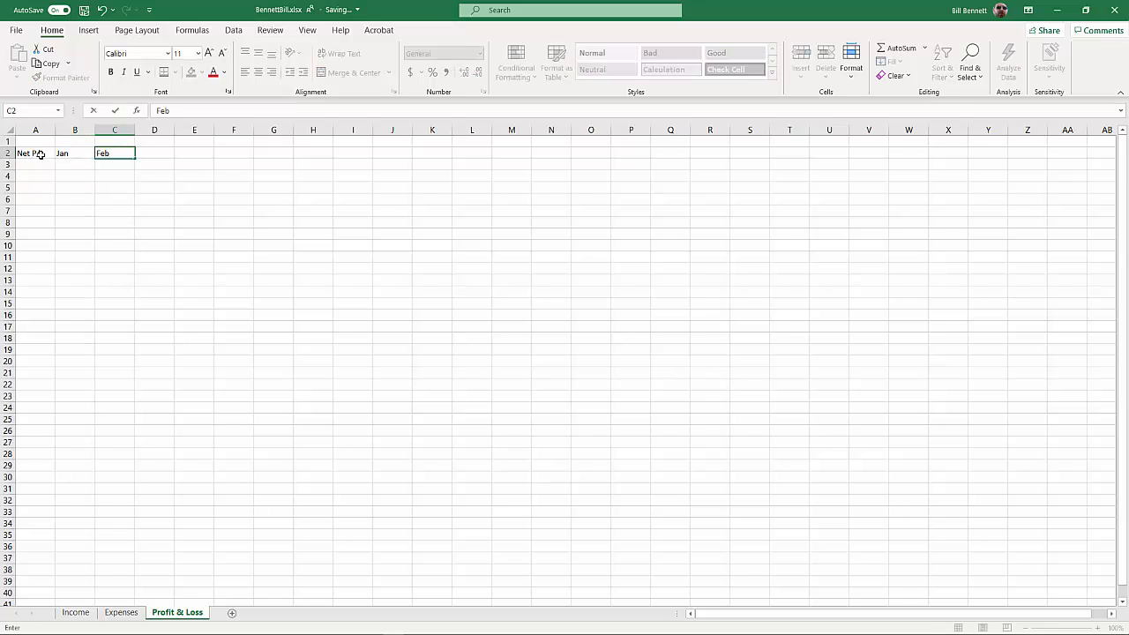
drag(64, 153, 519, 154)
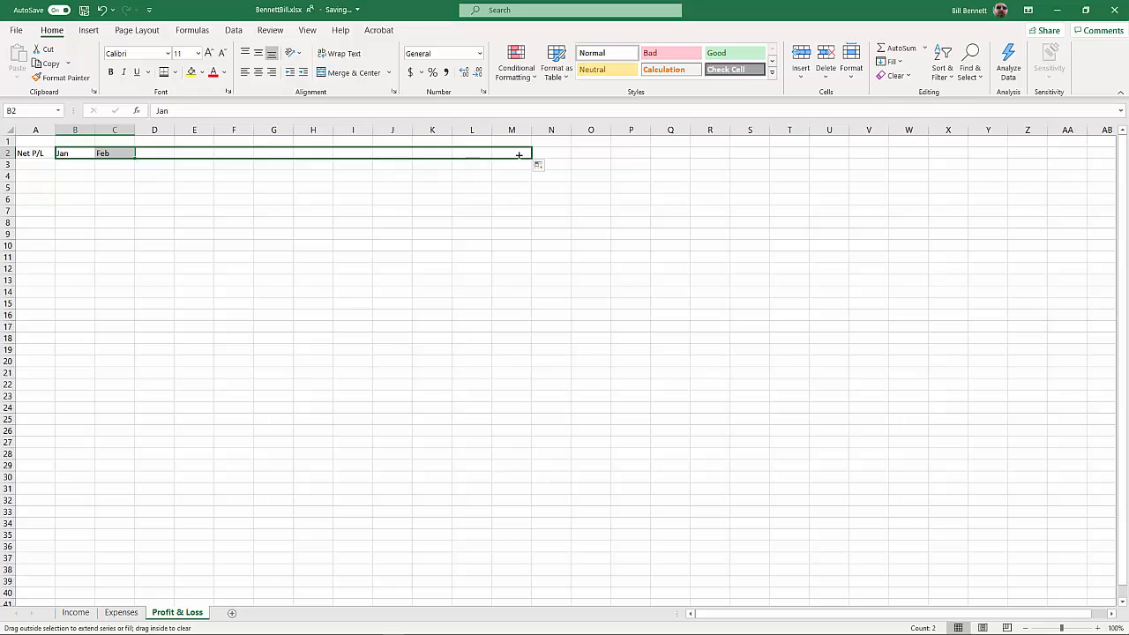
click(550, 154)
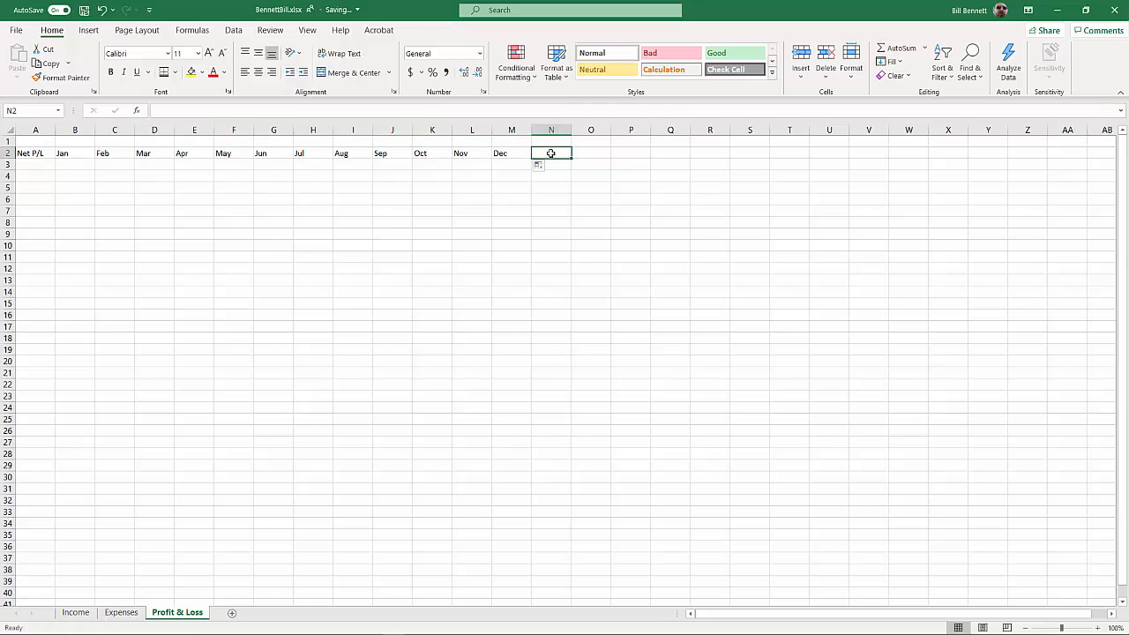
text(Total)
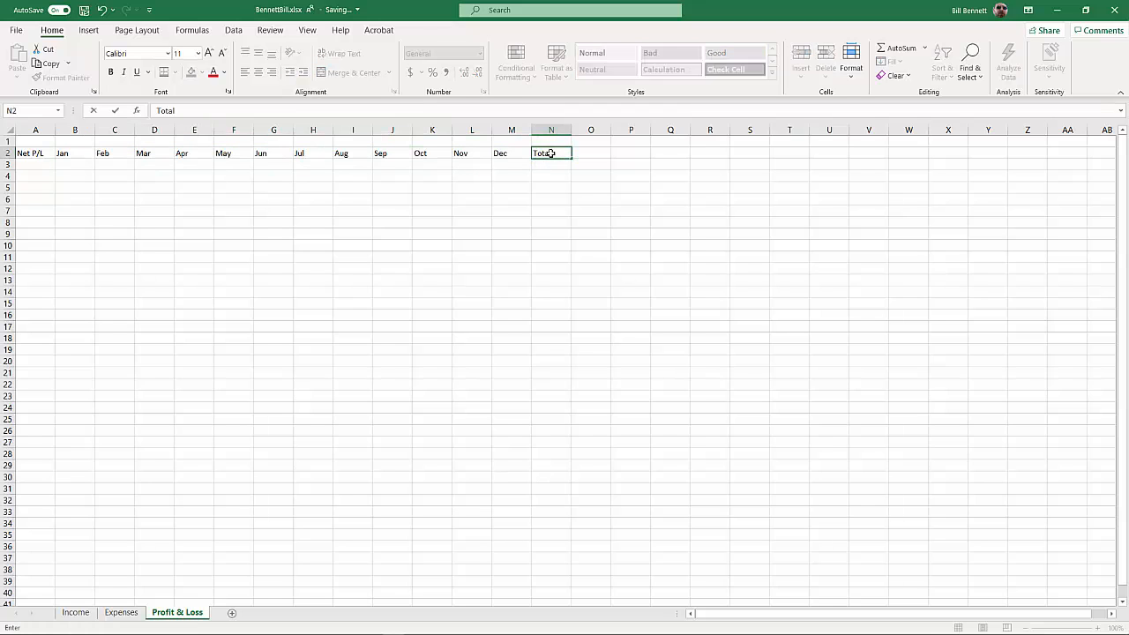
key(Return)
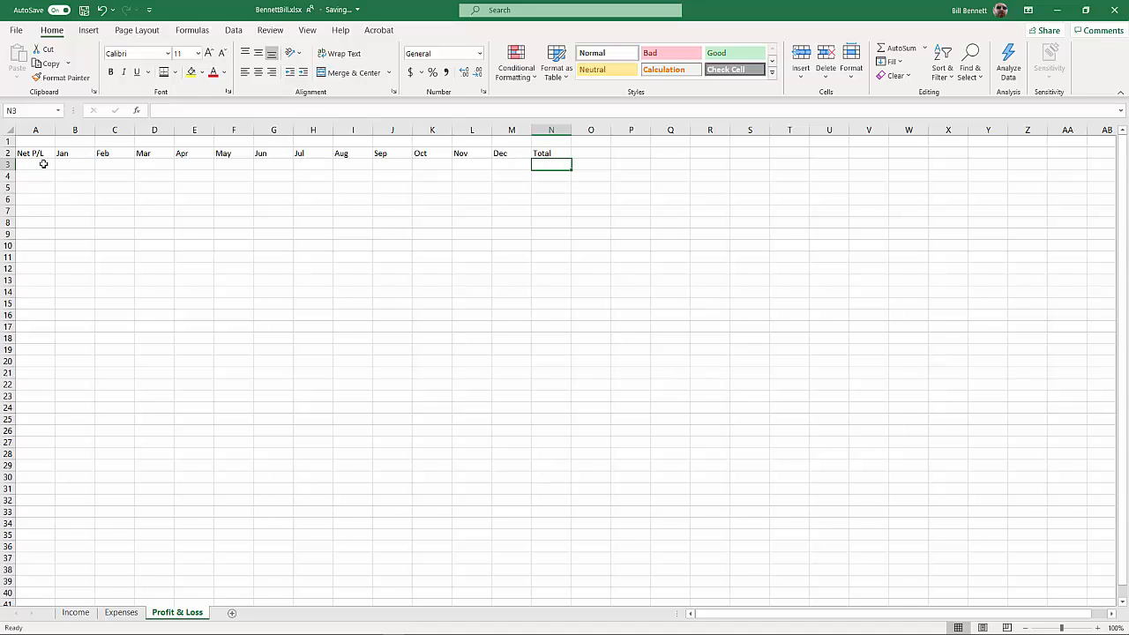
Enter the row labels Mo. Income in A3 and Mo. Expenses in A4
click(43, 164)
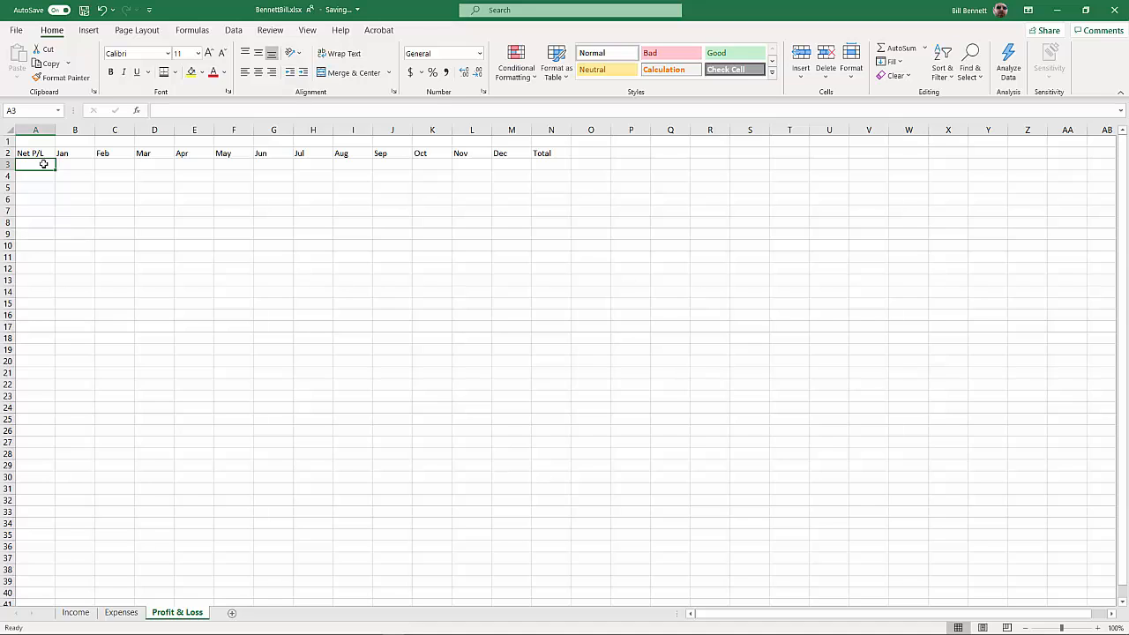
text(Mo)
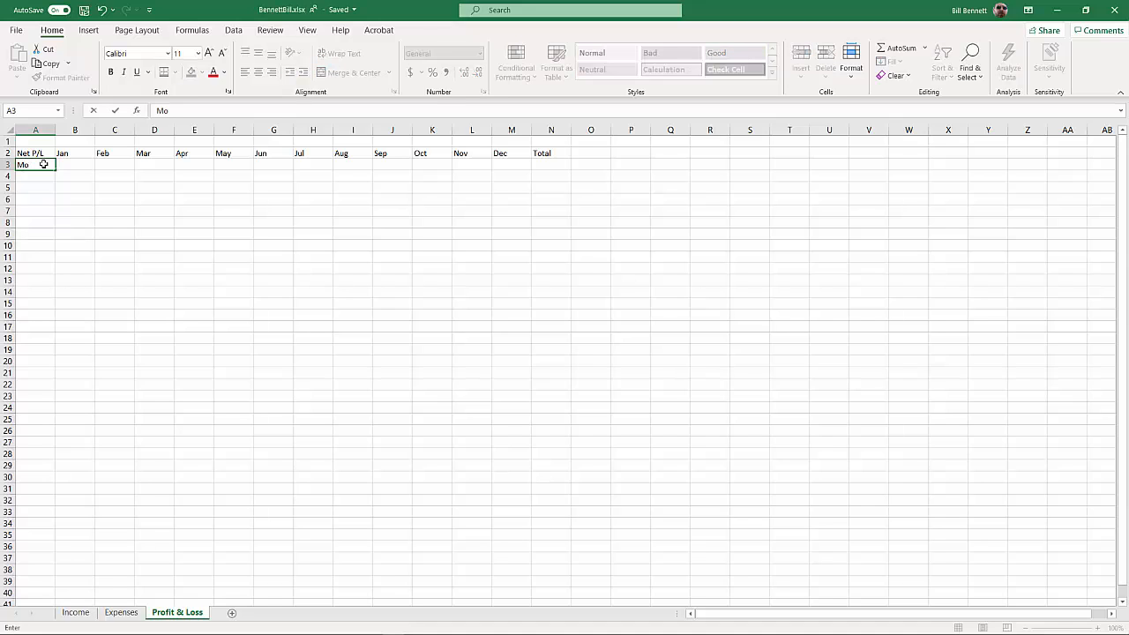
text(. Income)
key(Return)
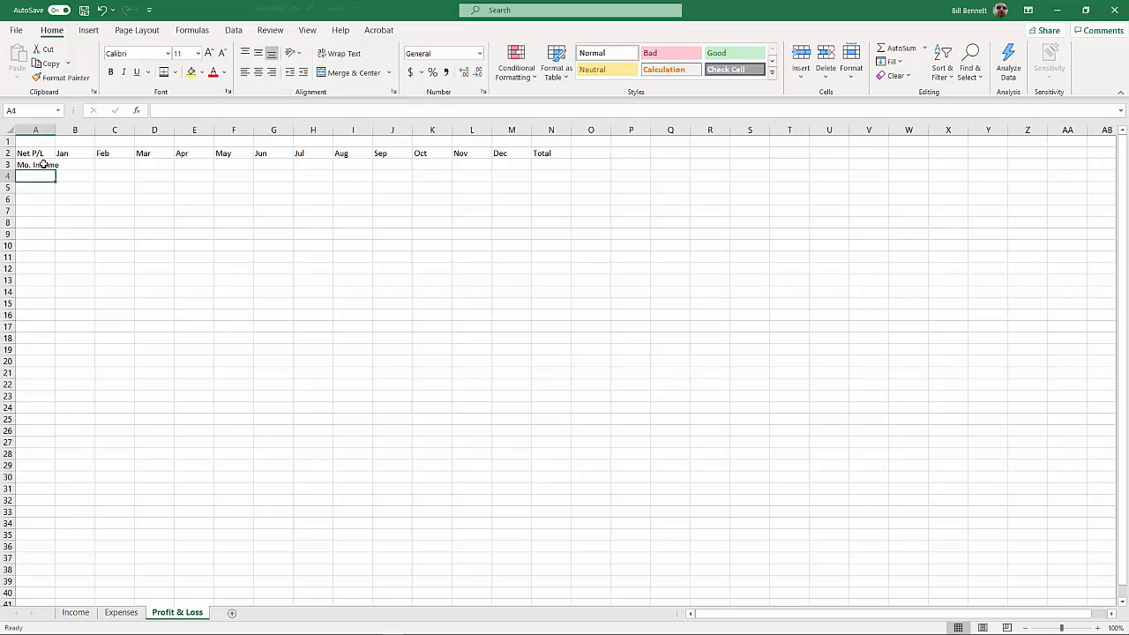
text(Mo. )
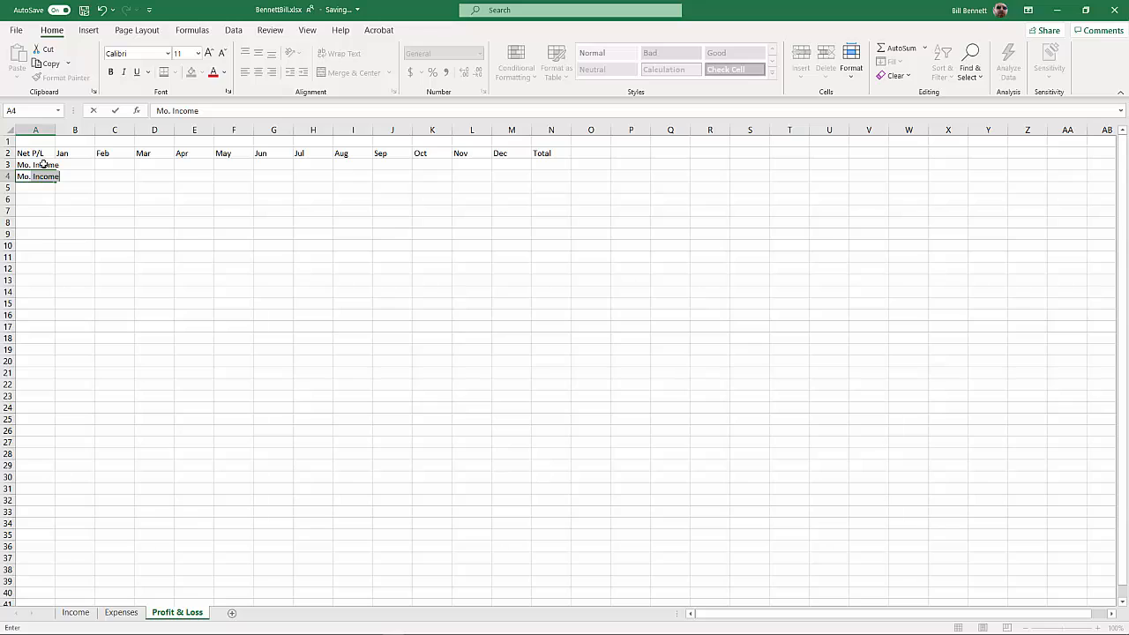
text(Expenses)
key(Return)
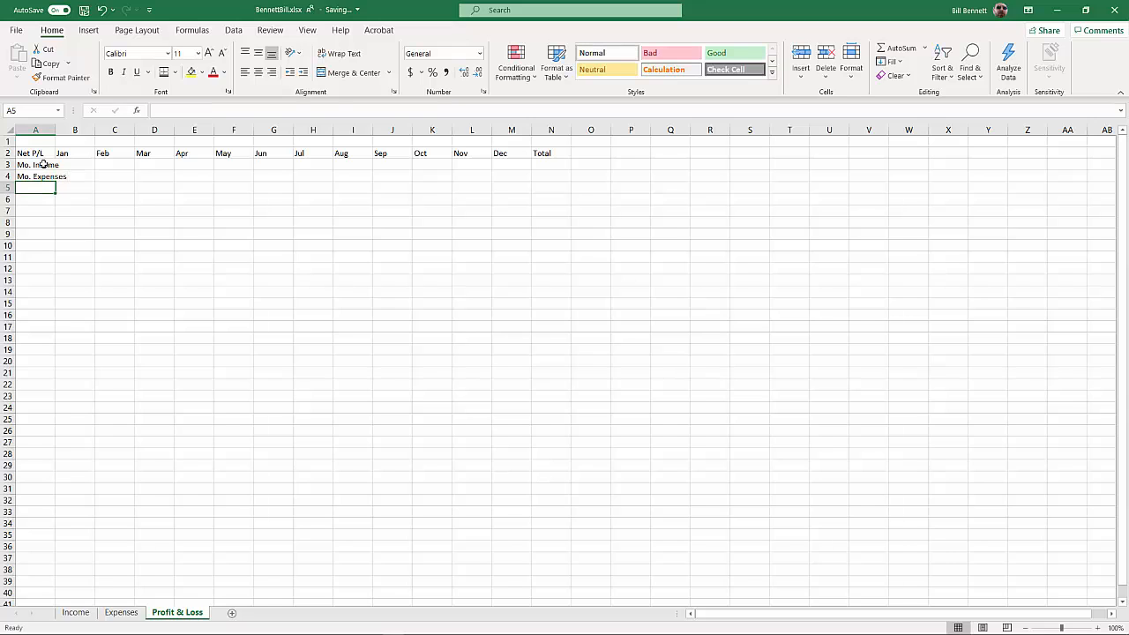
Enter the row label Total P/L in A5 and autofit column A to its longest label
text(Tot)
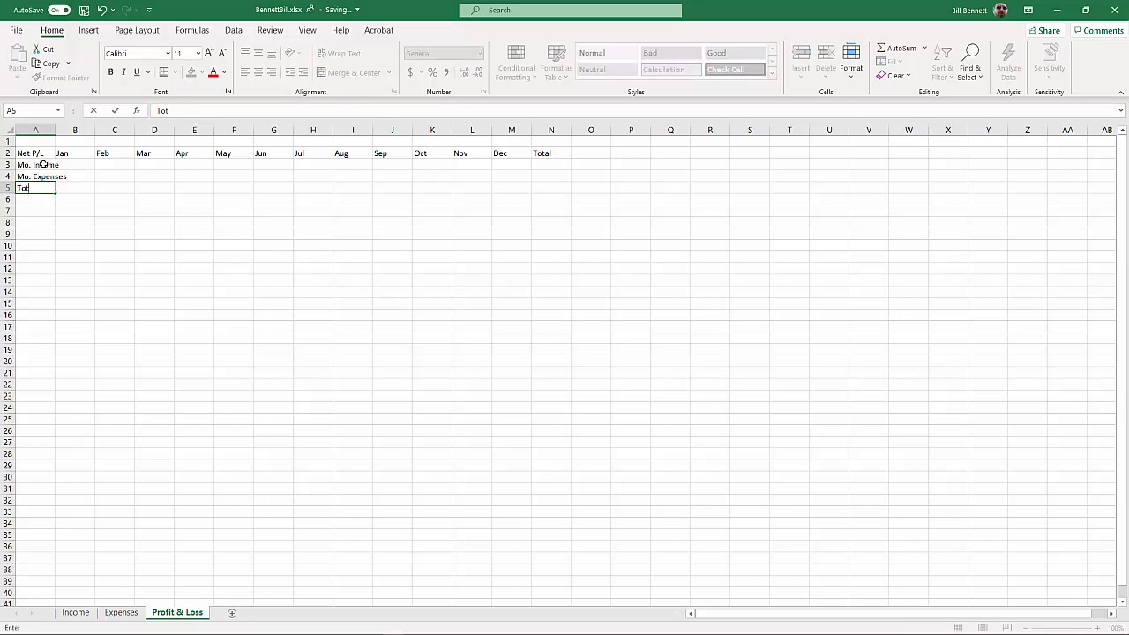
text(al P/L)
key(Return)
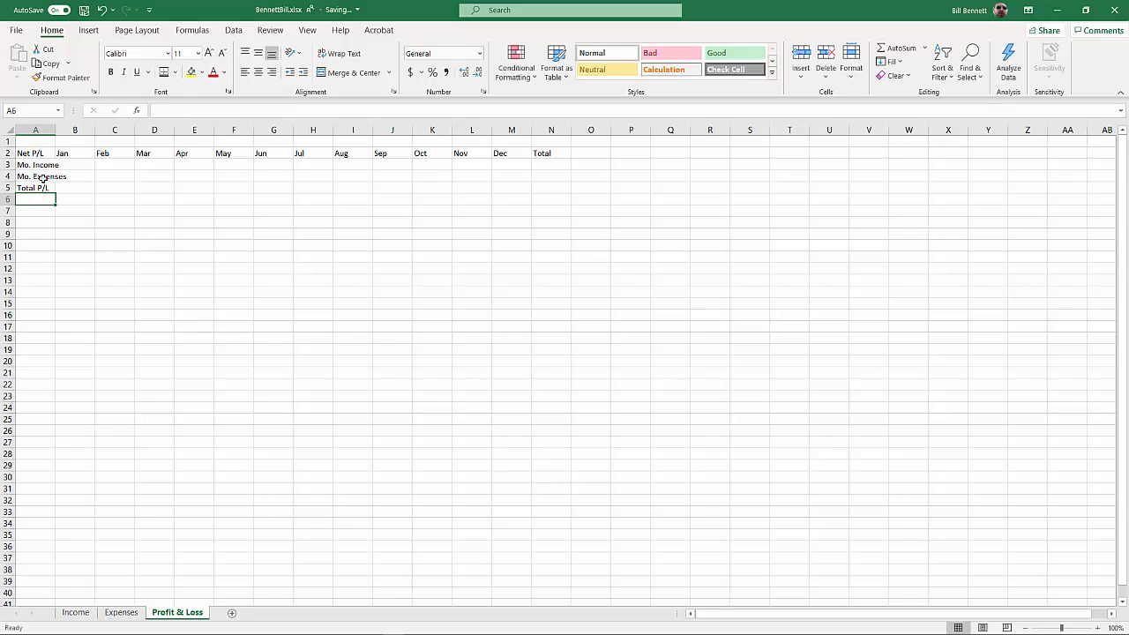
double_click(55, 129)
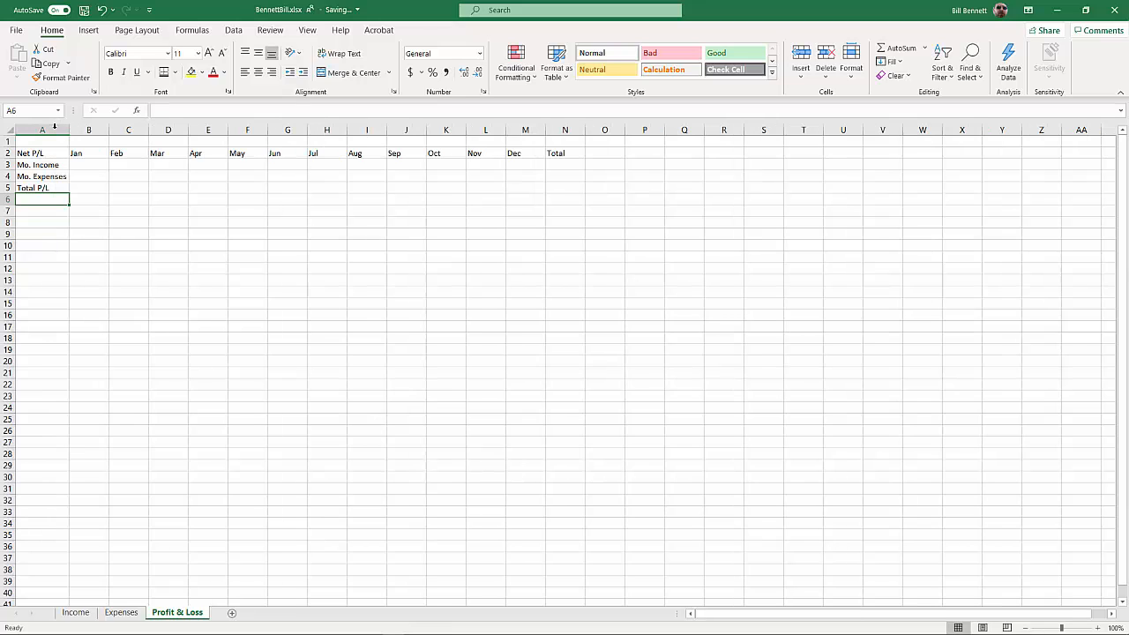
Link January's Mo. Income in B3 to the Income sheet's total with =Income!B6 and fill the formula across through December (M3)
click(80, 168)
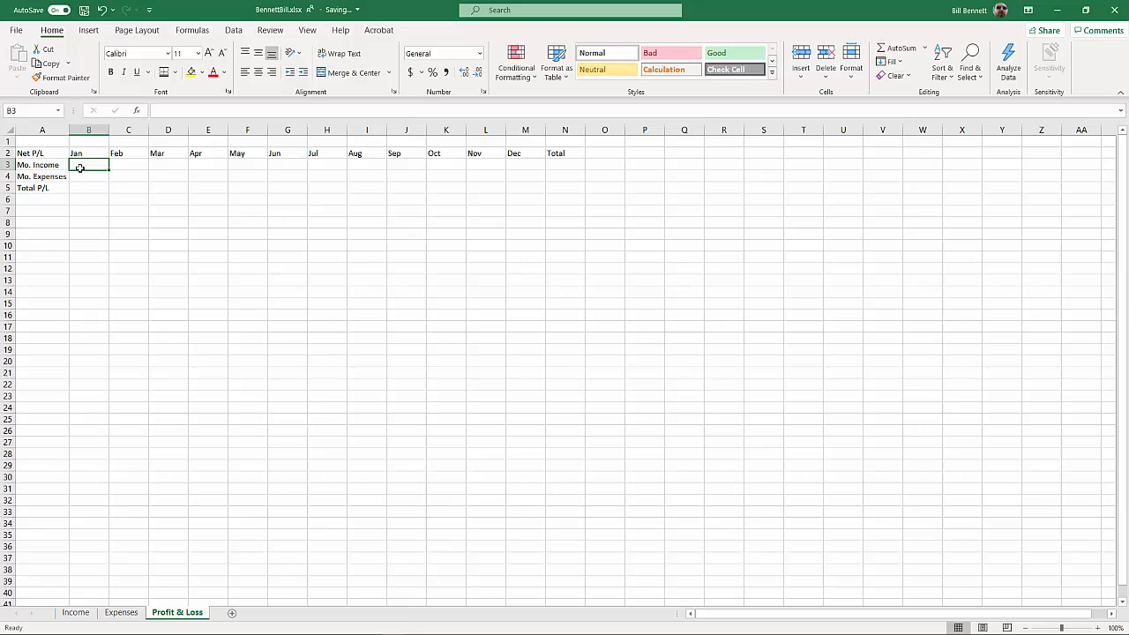
text(=)
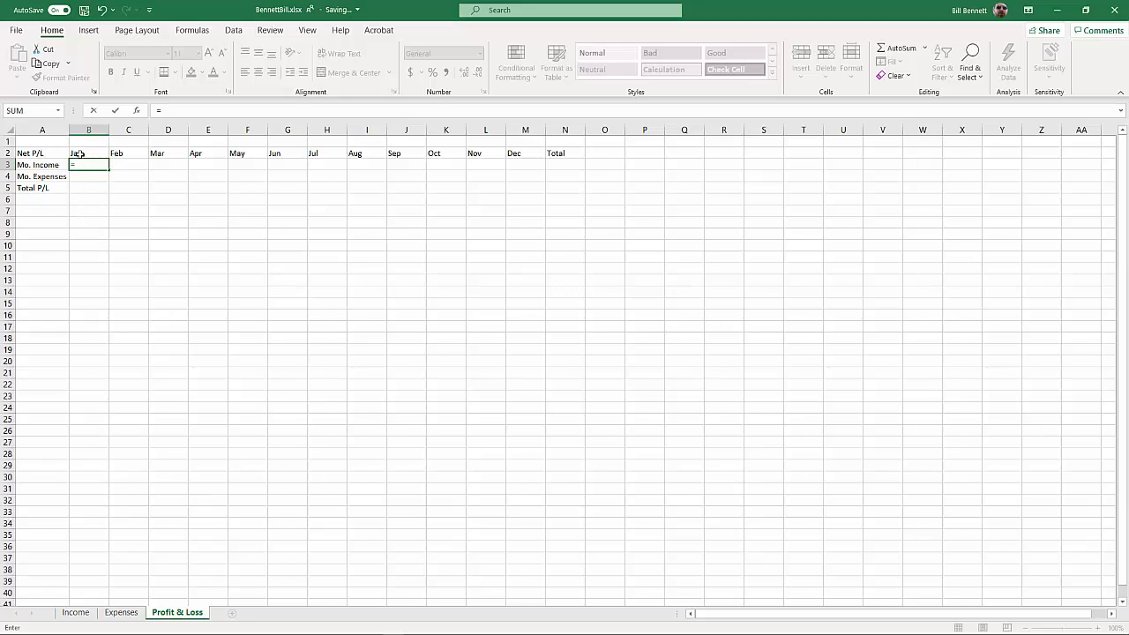
click(67, 613)
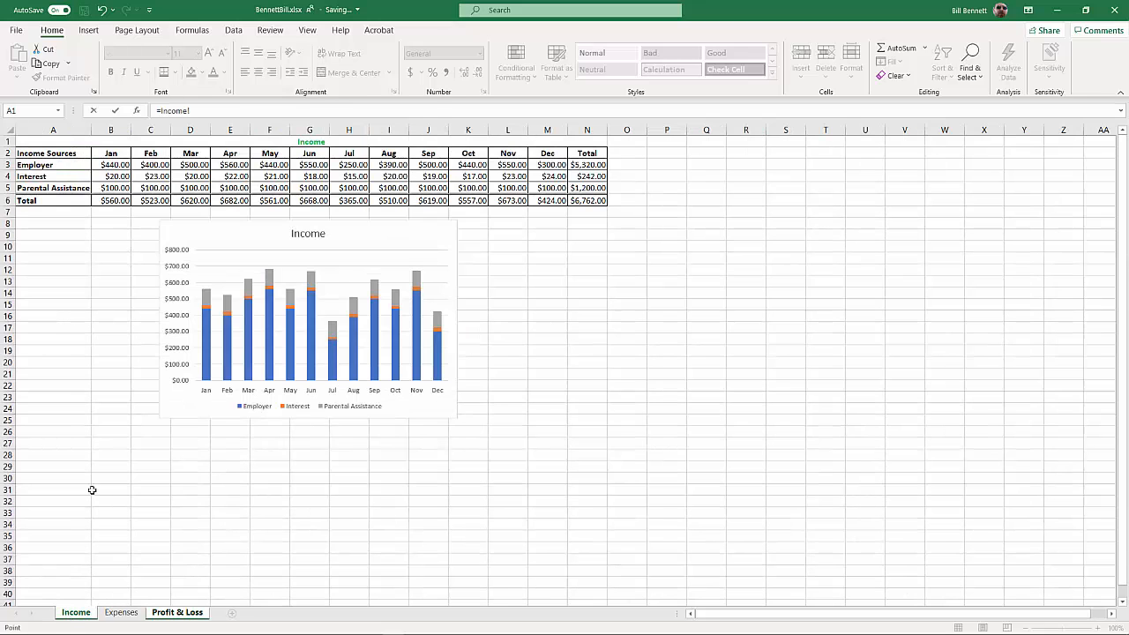
click(105, 200)
key(Return)
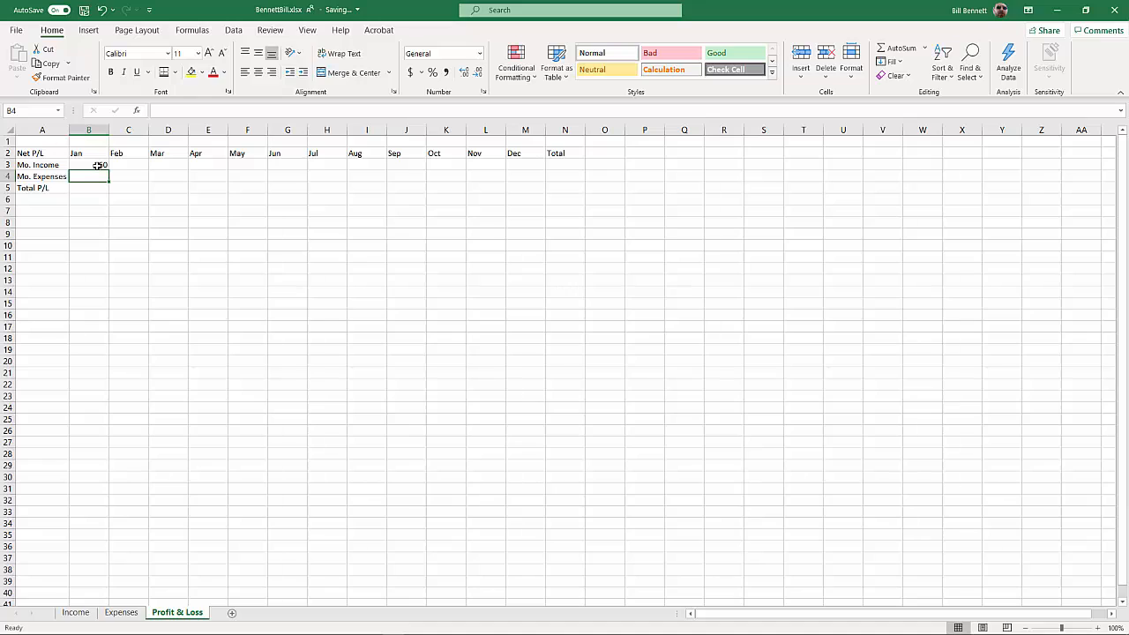
click(97, 164)
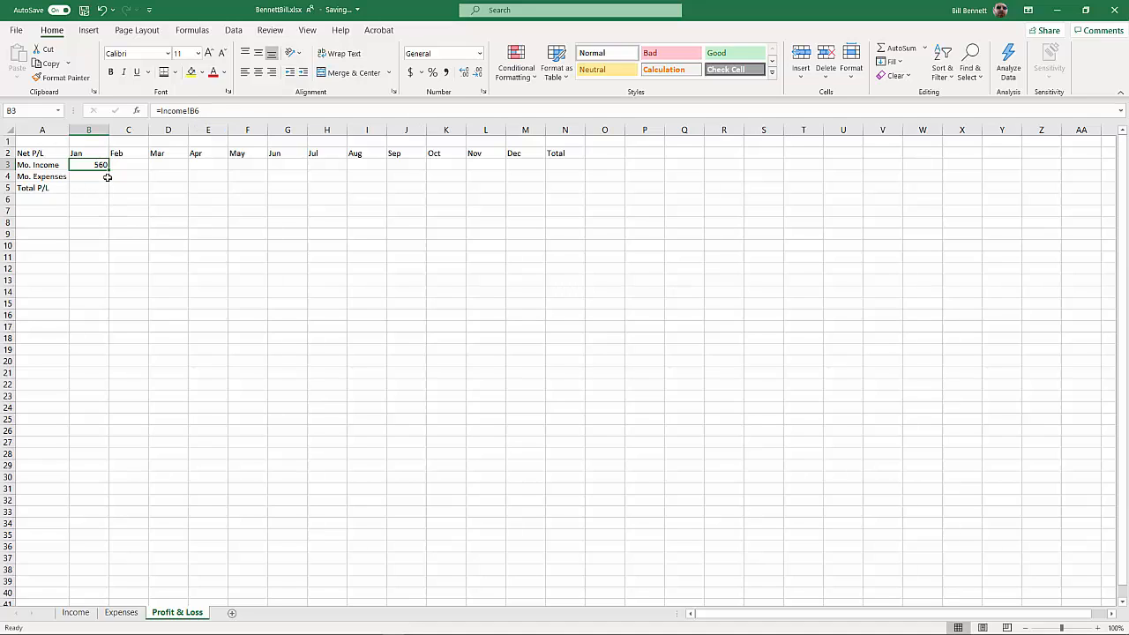
drag(108, 172, 527, 166)
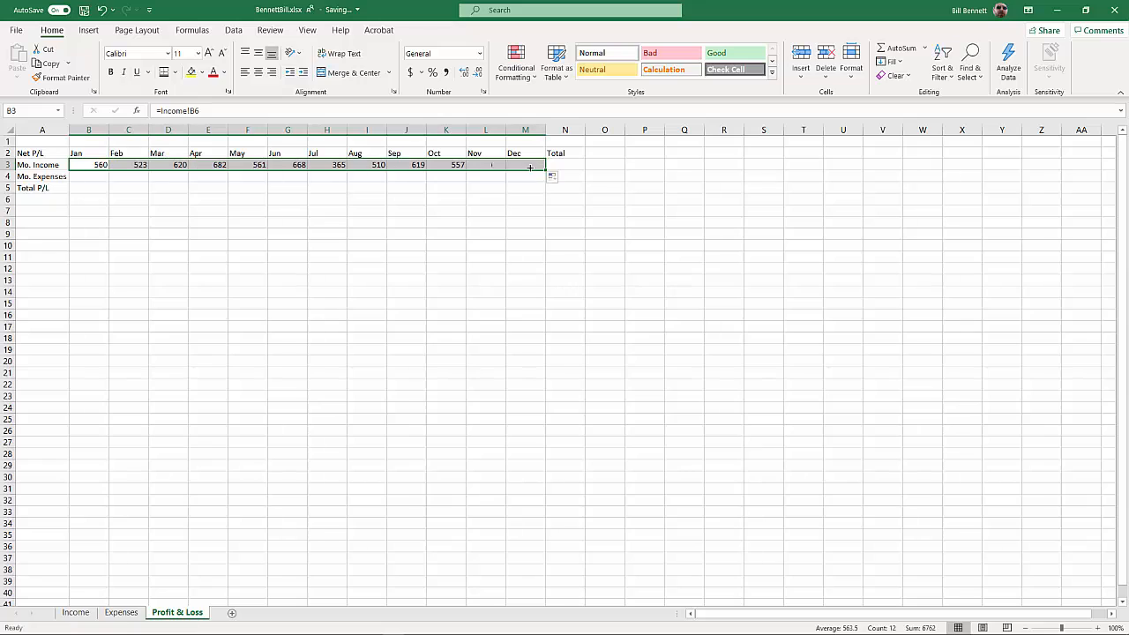
Inspect the linked formulas in the Mo. Income row, going from July back to January
click(321, 165)
click(297, 165)
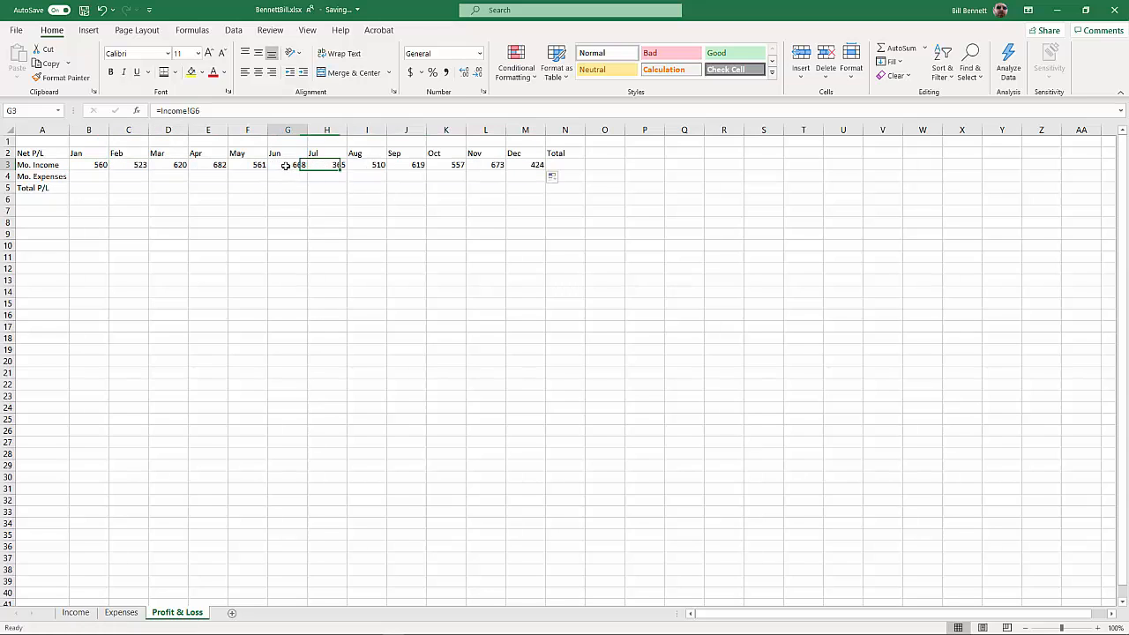
click(252, 165)
click(216, 165)
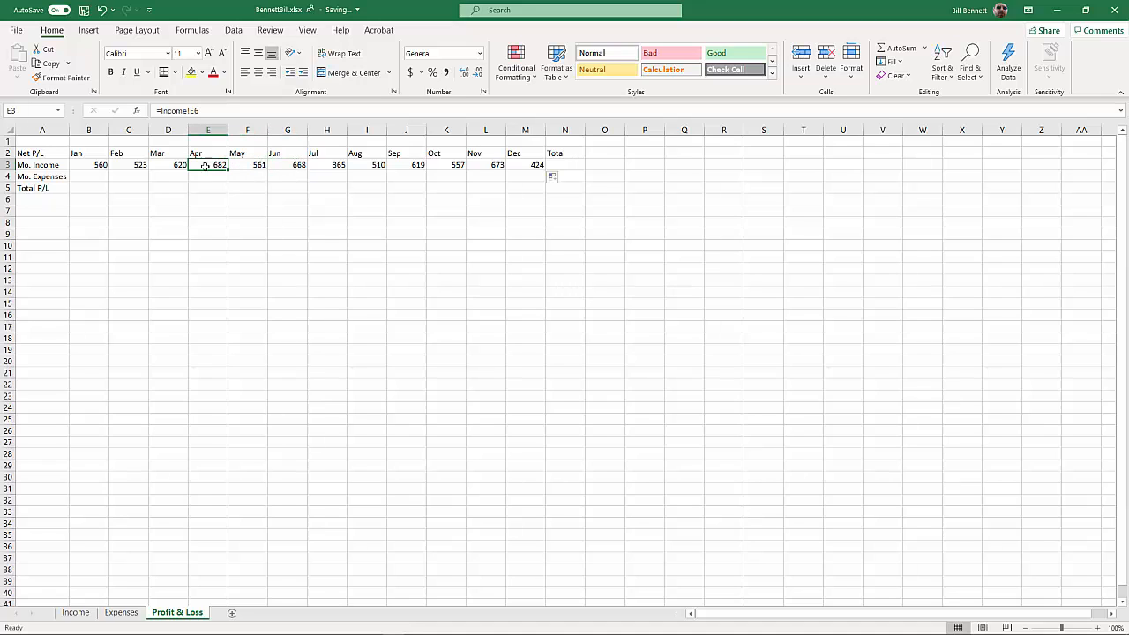
click(178, 165)
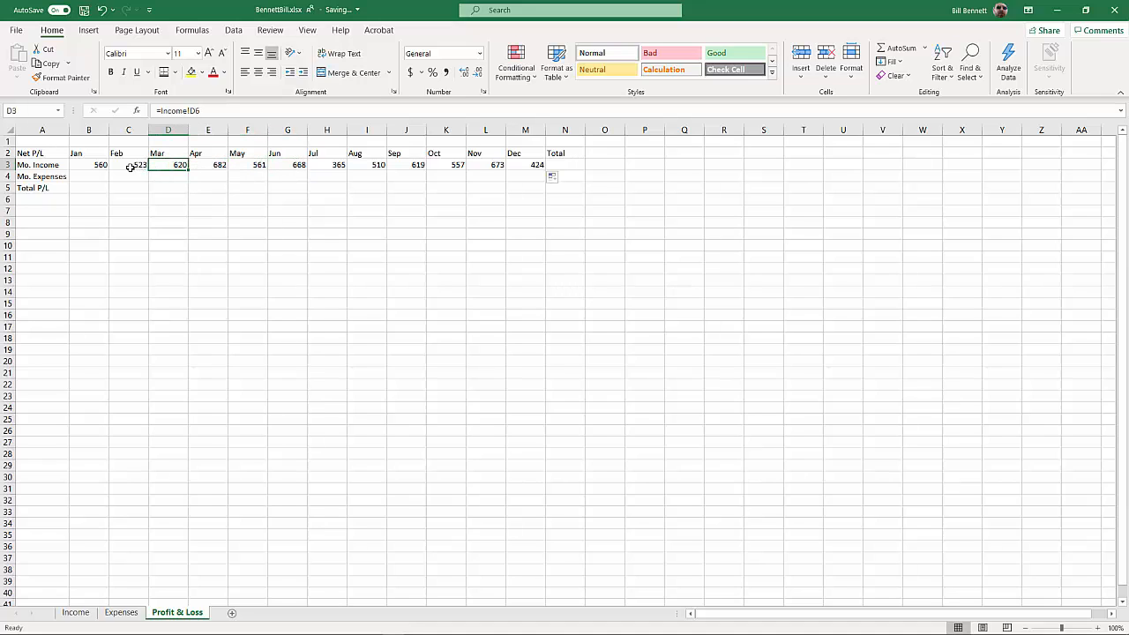
click(128, 166)
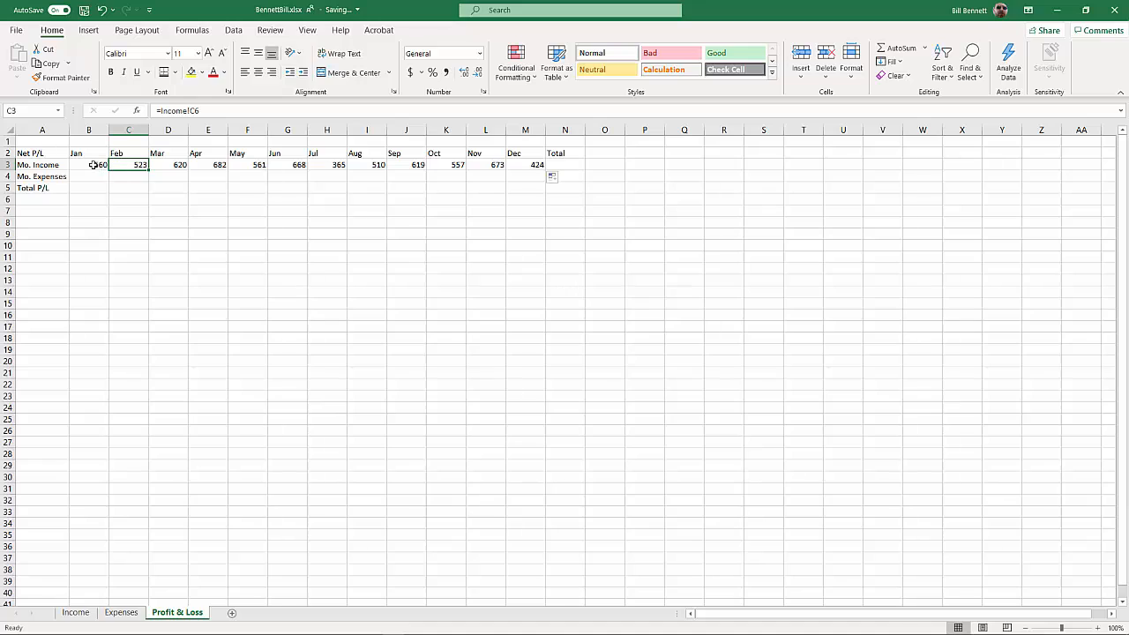
click(92, 165)
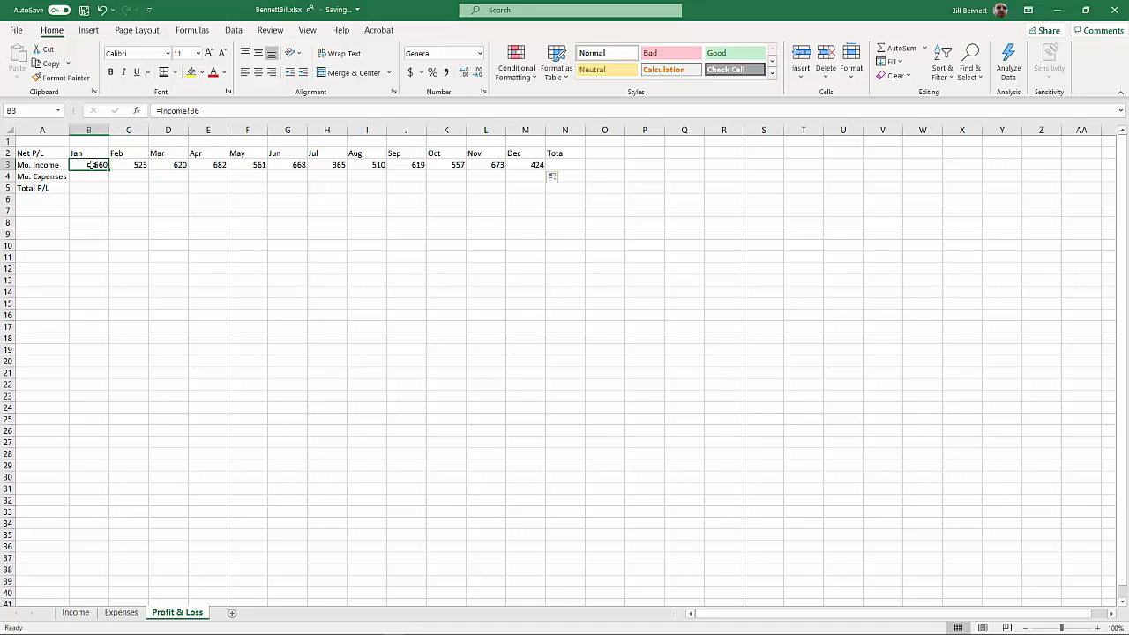
Link January's Mo. Expenses in B4 to the Expenses sheet's total with =Expenses!B8 and fill the formula across through December (M4)
click(90, 176)
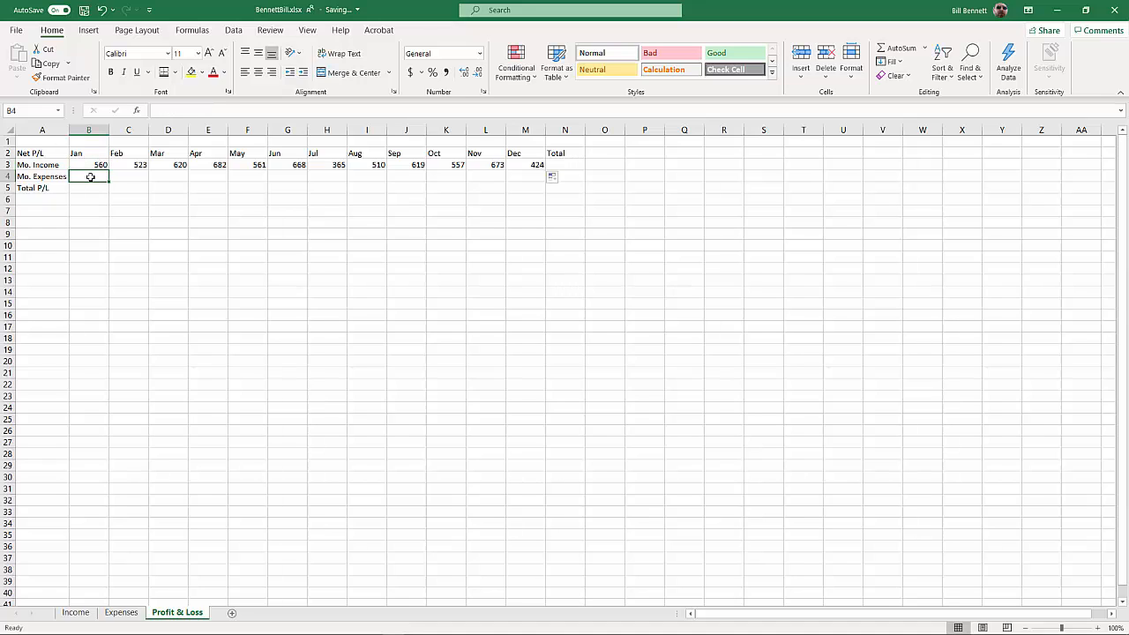
text(=)
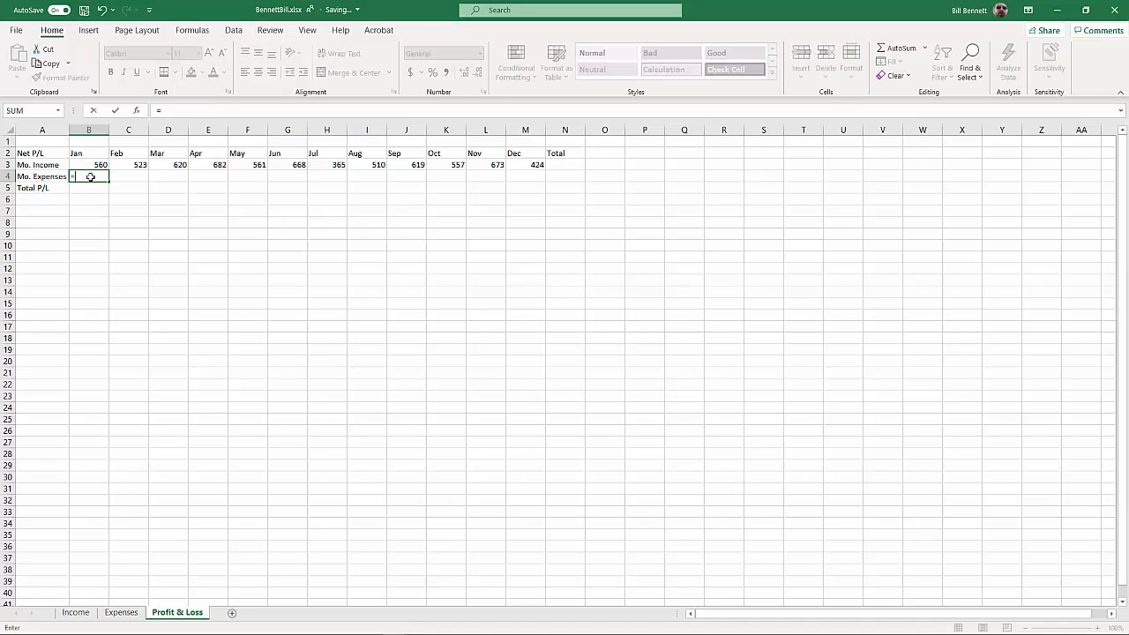
click(122, 613)
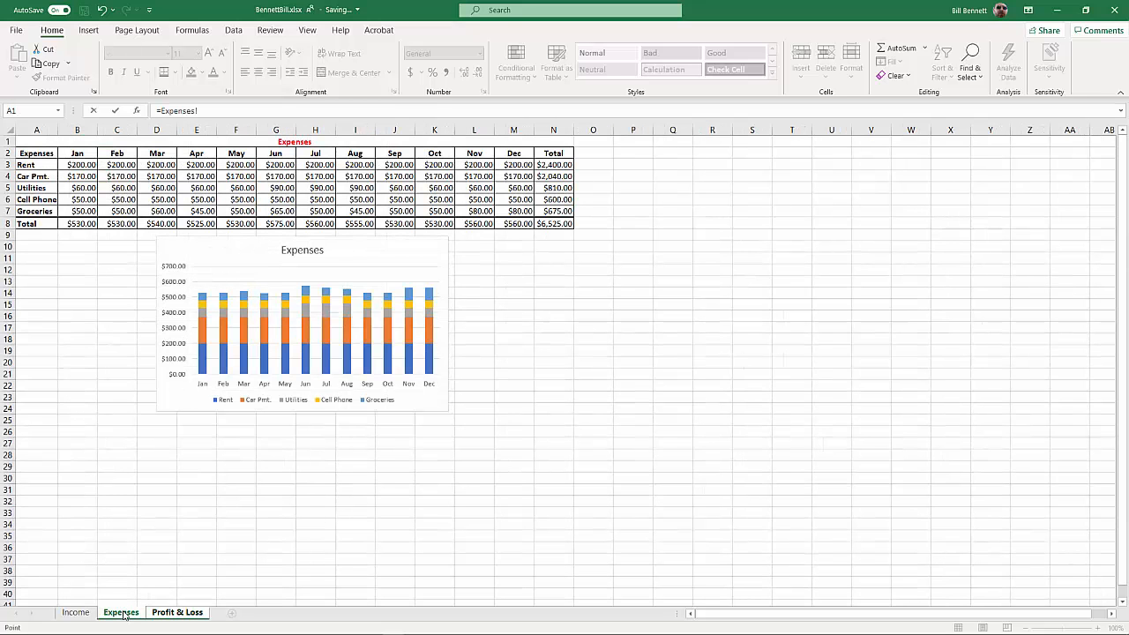
click(78, 224)
key(Return)
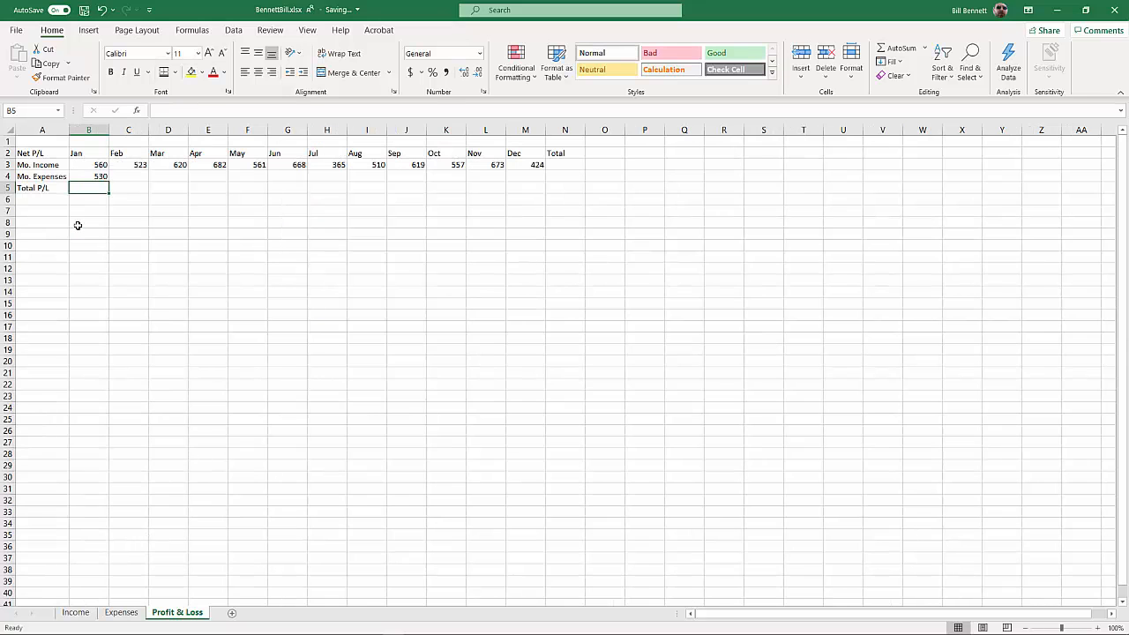
click(98, 176)
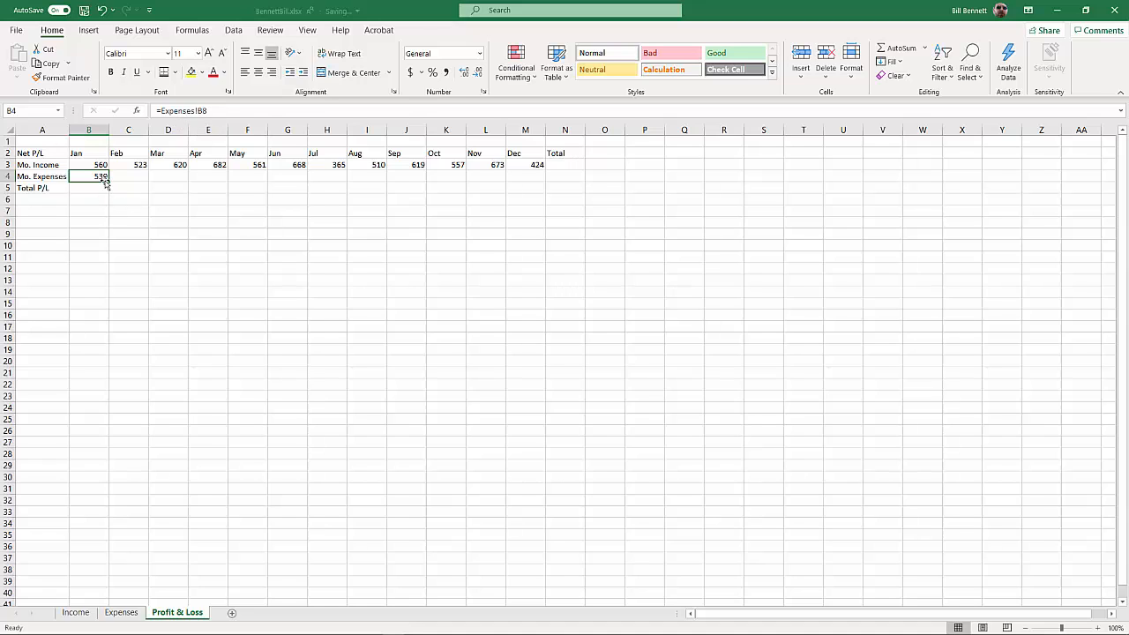
drag(109, 182, 542, 186)
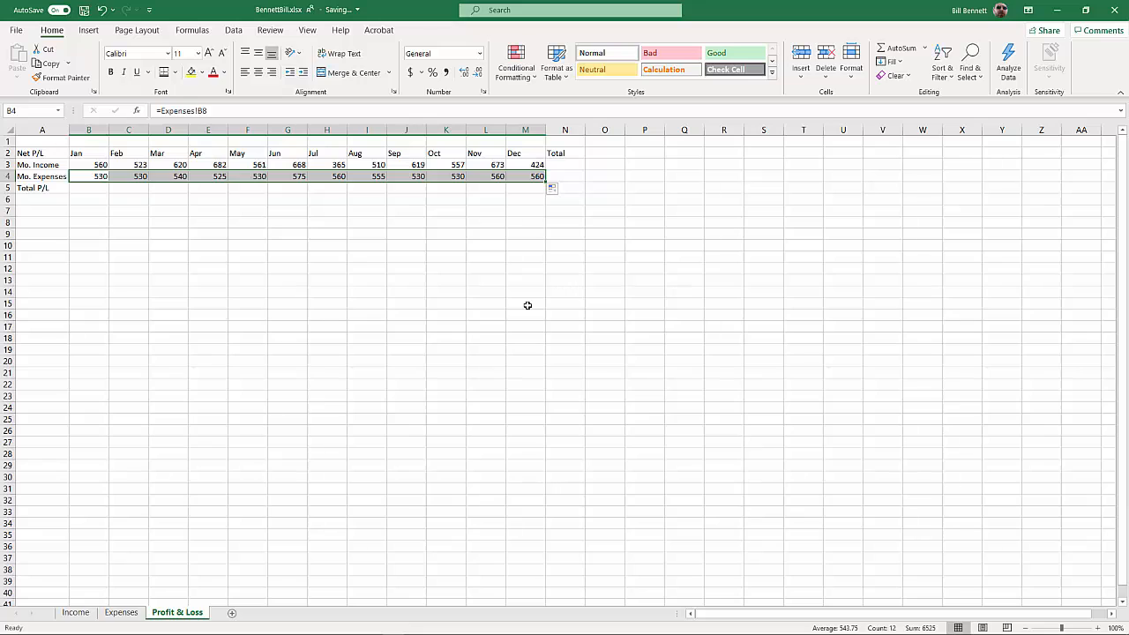
click(527, 305)
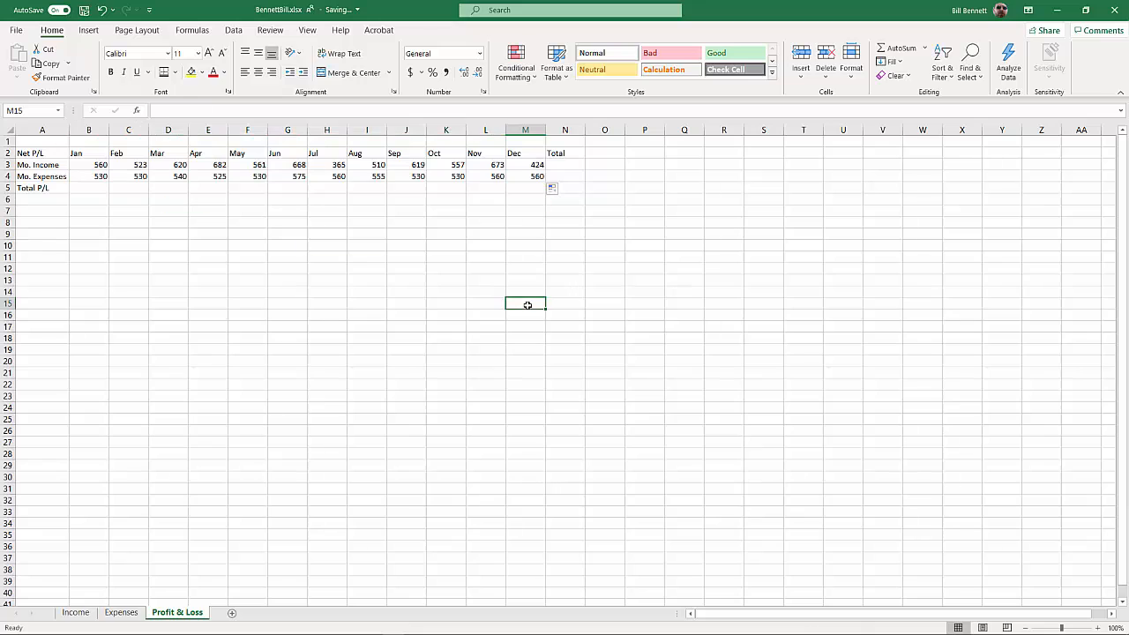
Total the monthly income in N3 with =SUM(B3:M3) and fill the formula down to N5
click(572, 166)
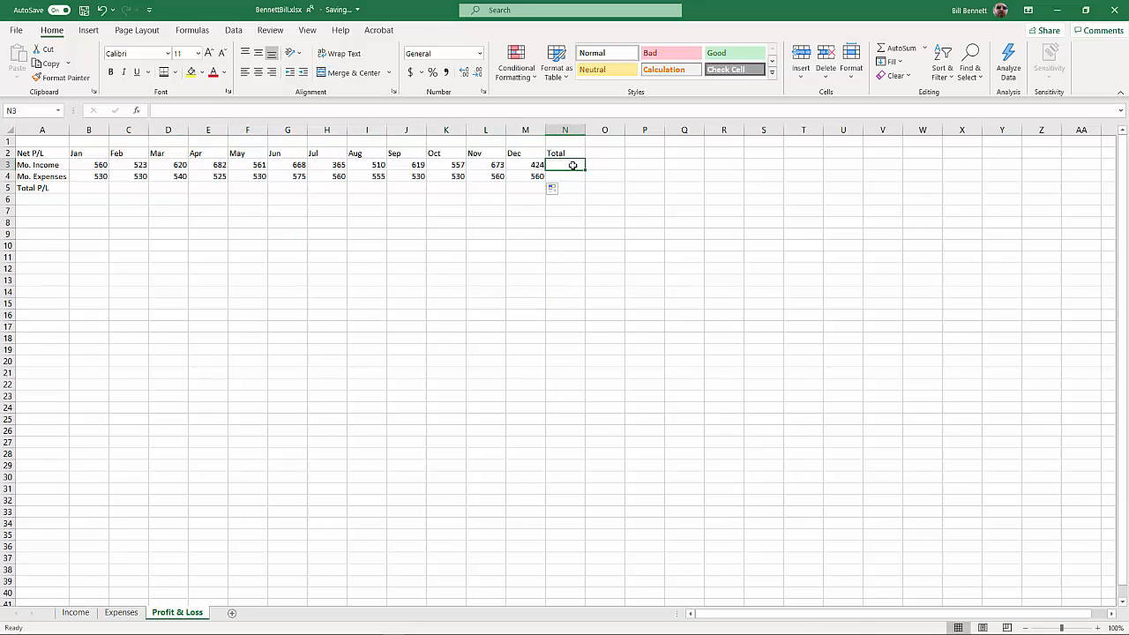
text(=sum()
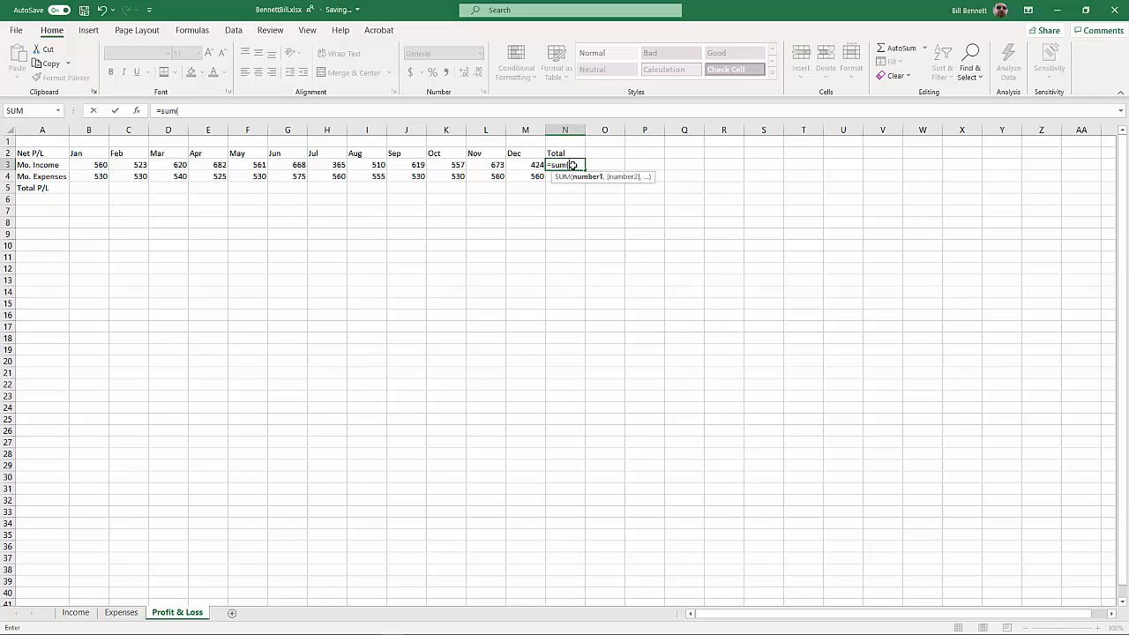
drag(537, 164, 98, 165)
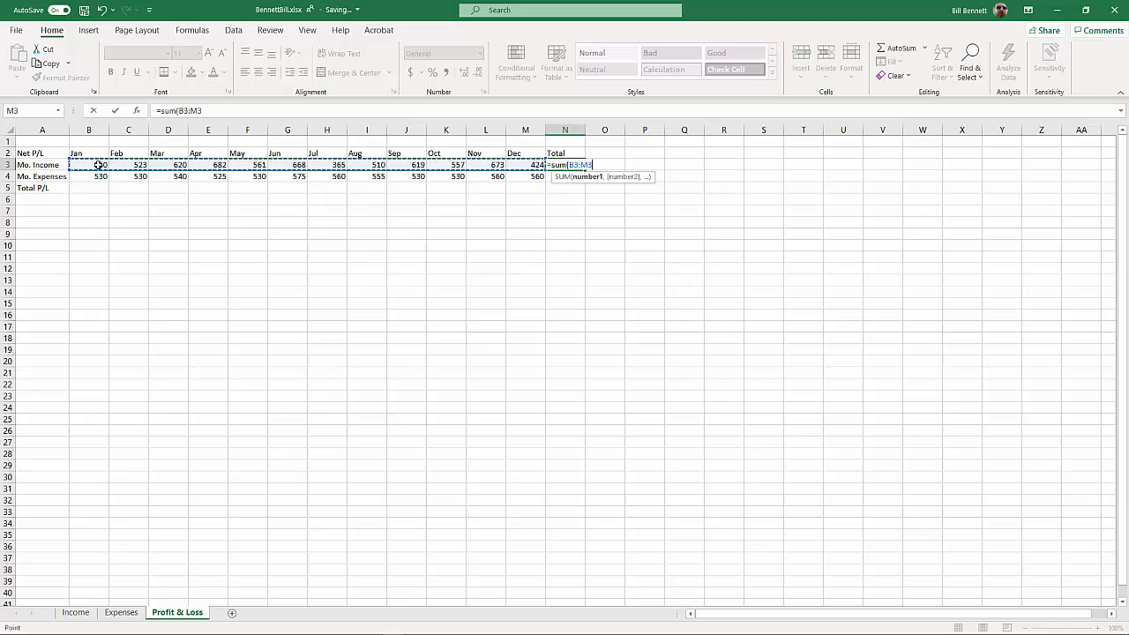
key(Return)
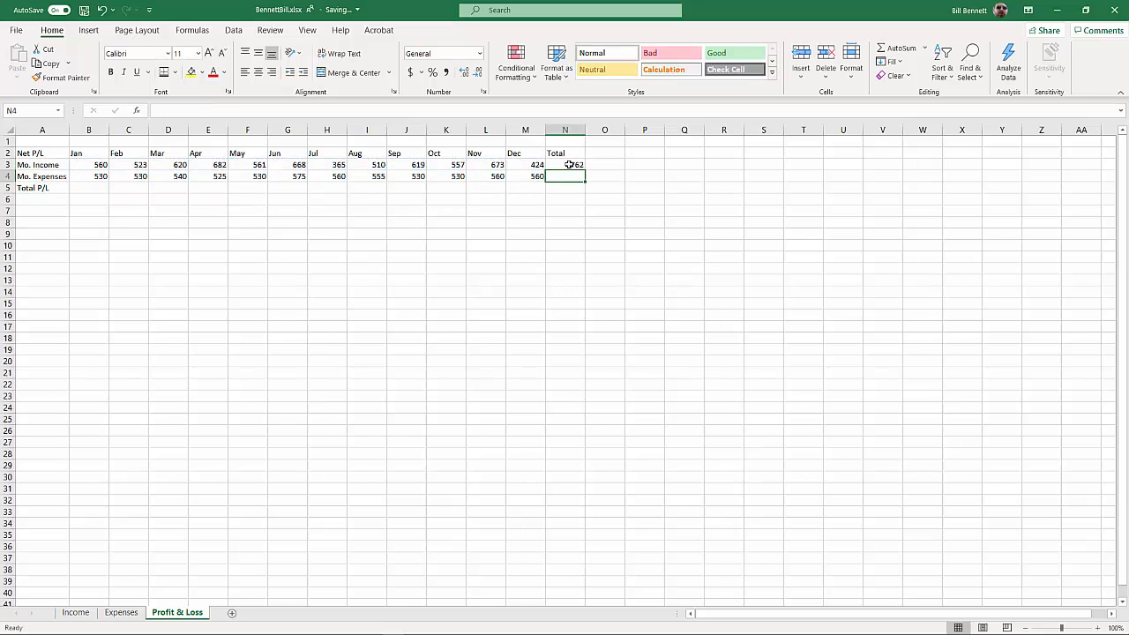
click(572, 166)
drag(583, 171, 580, 193)
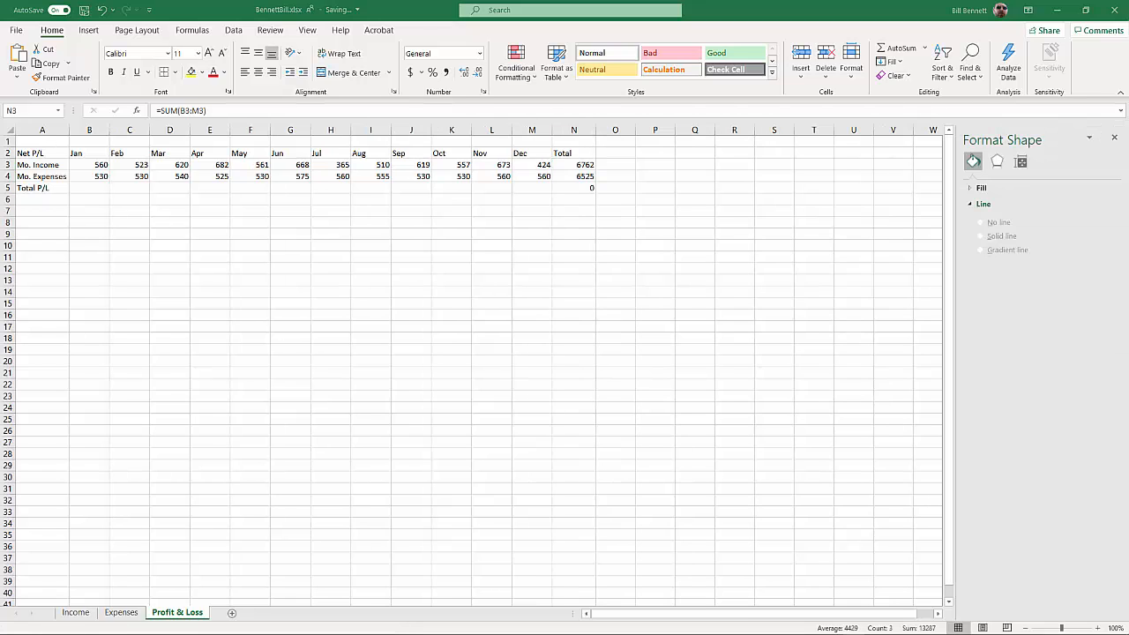
Format B3:N5 as Currency with the $ symbol, two decimal places and negative numbers in red without a minus sign
click(84, 165)
drag(84, 165, 565, 186)
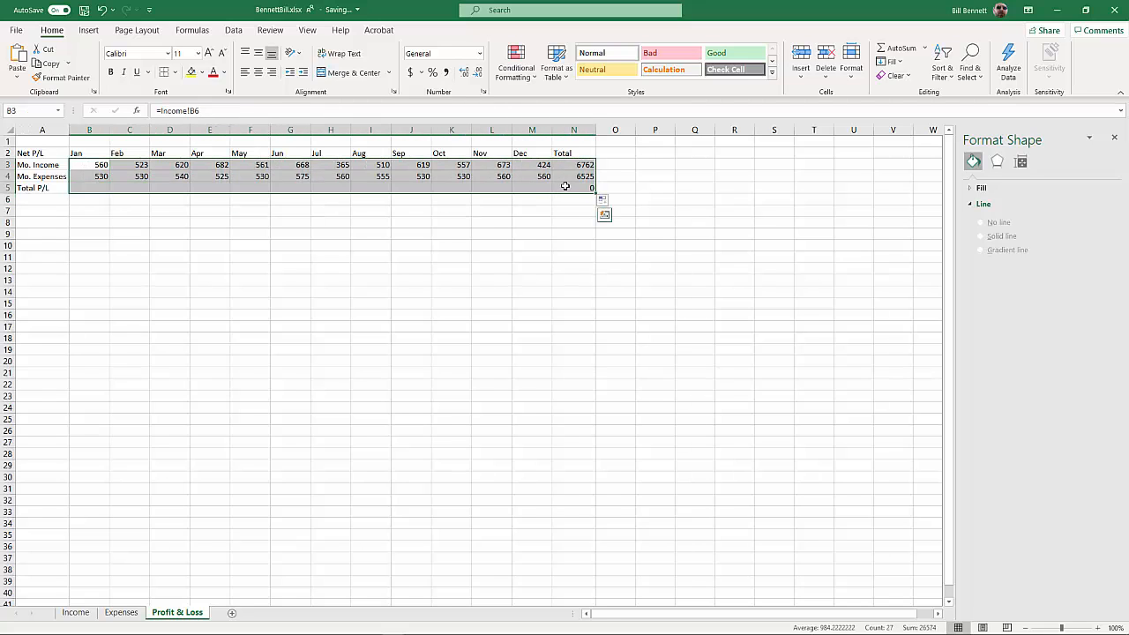
right_click(565, 186)
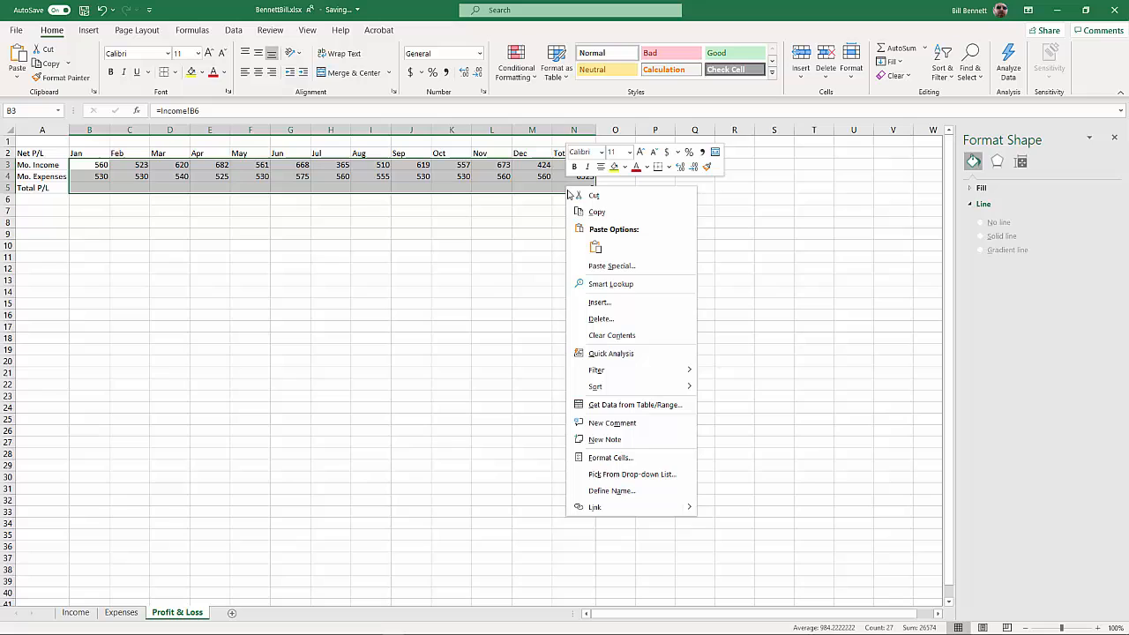
click(613, 456)
click(484, 374)
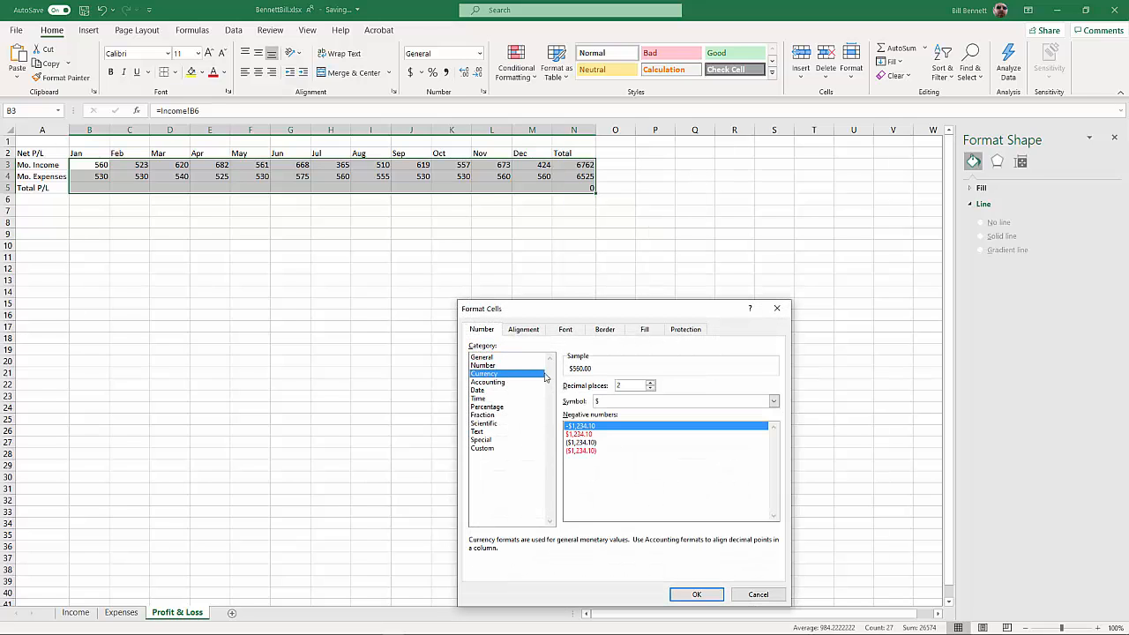
click(582, 434)
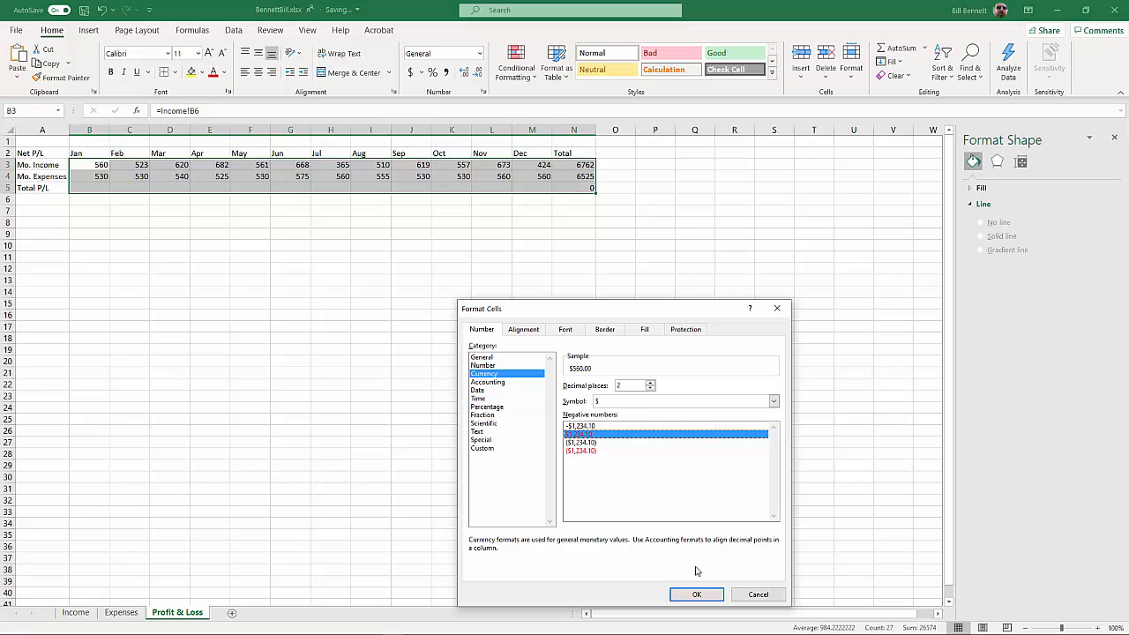
click(695, 595)
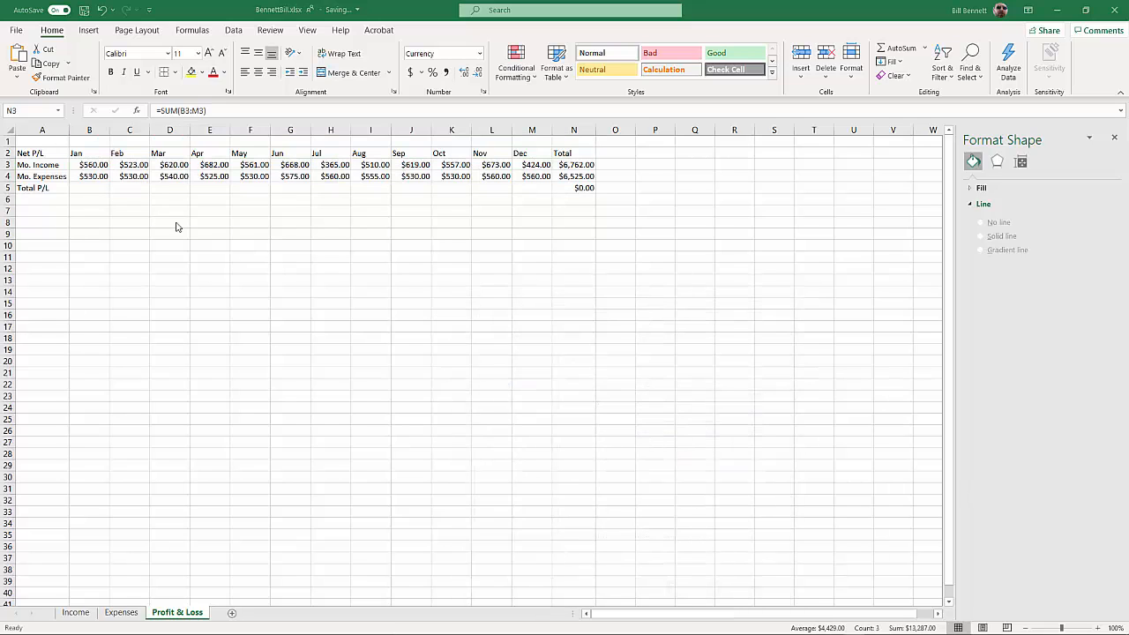
Calculate January's Total P/L in B5 with =B3-B4 and fill the formula across through December (M5)
click(91, 186)
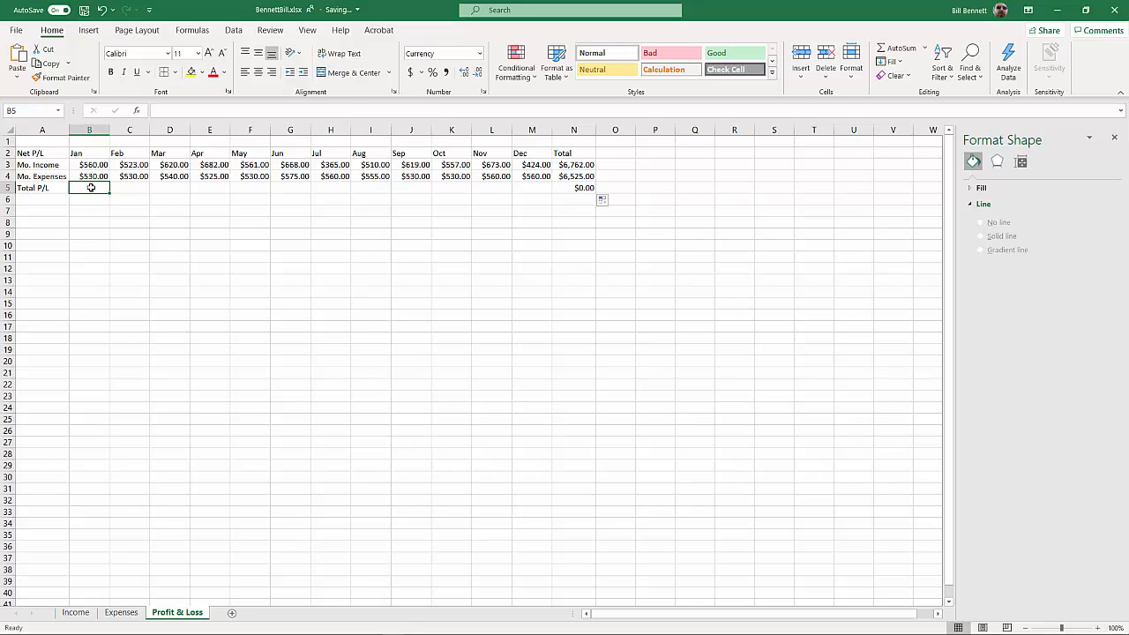
text(=)
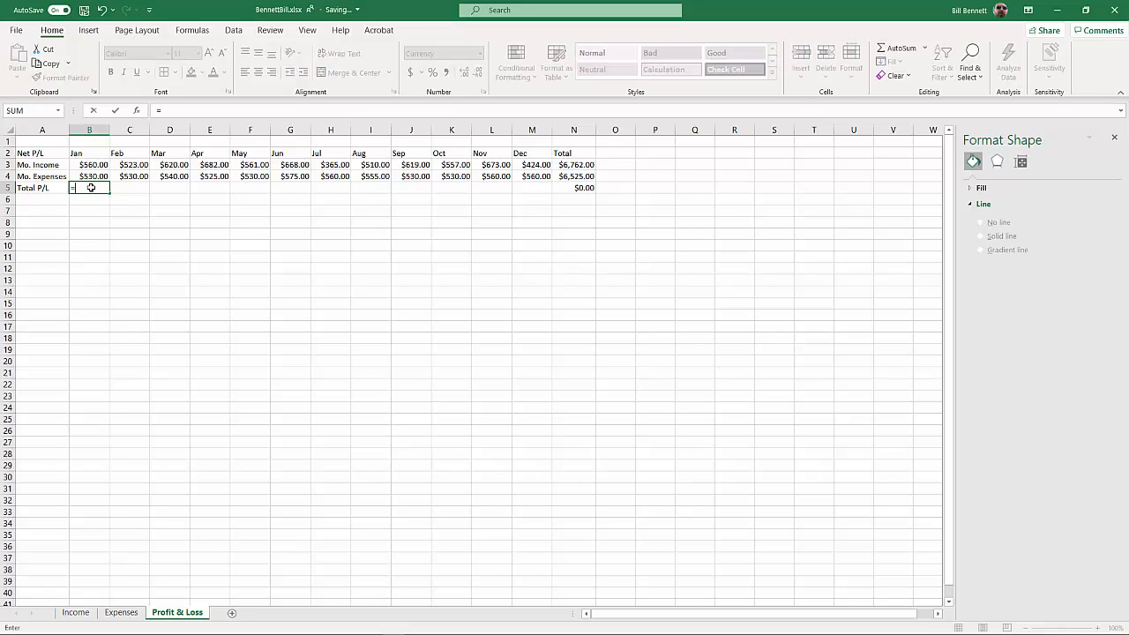
click(93, 165)
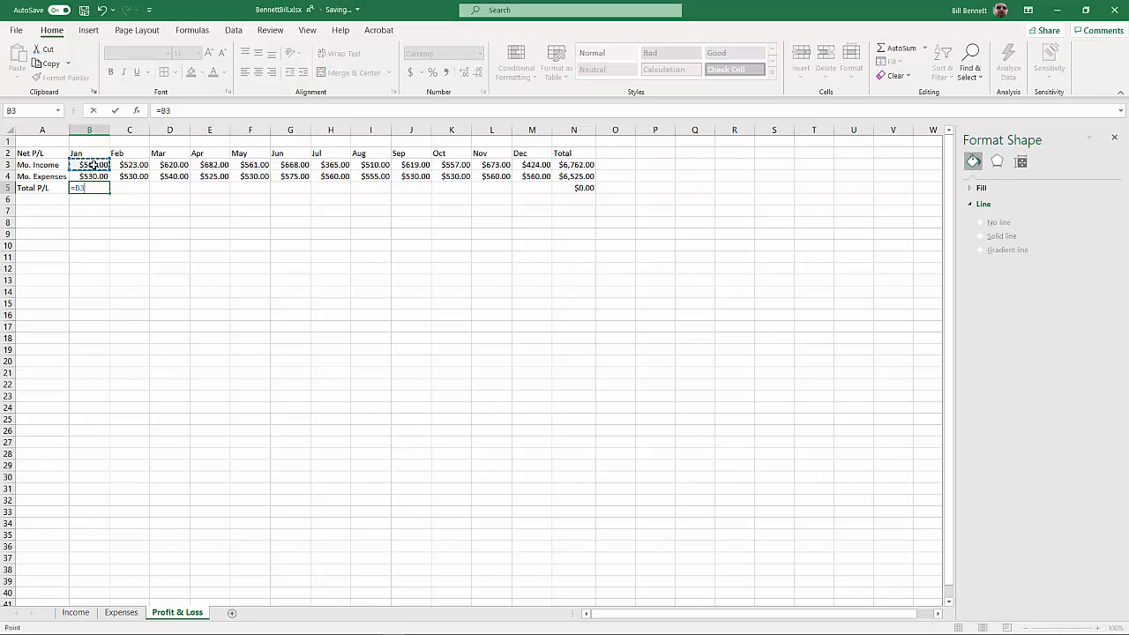
text(-)
click(93, 177)
key(Return)
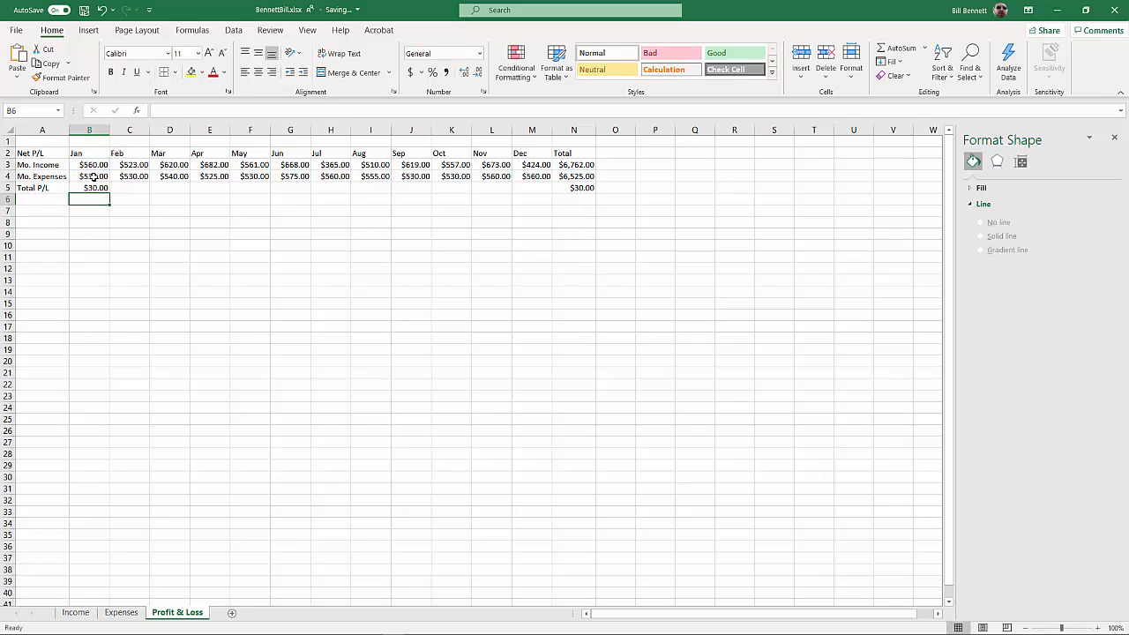
click(94, 188)
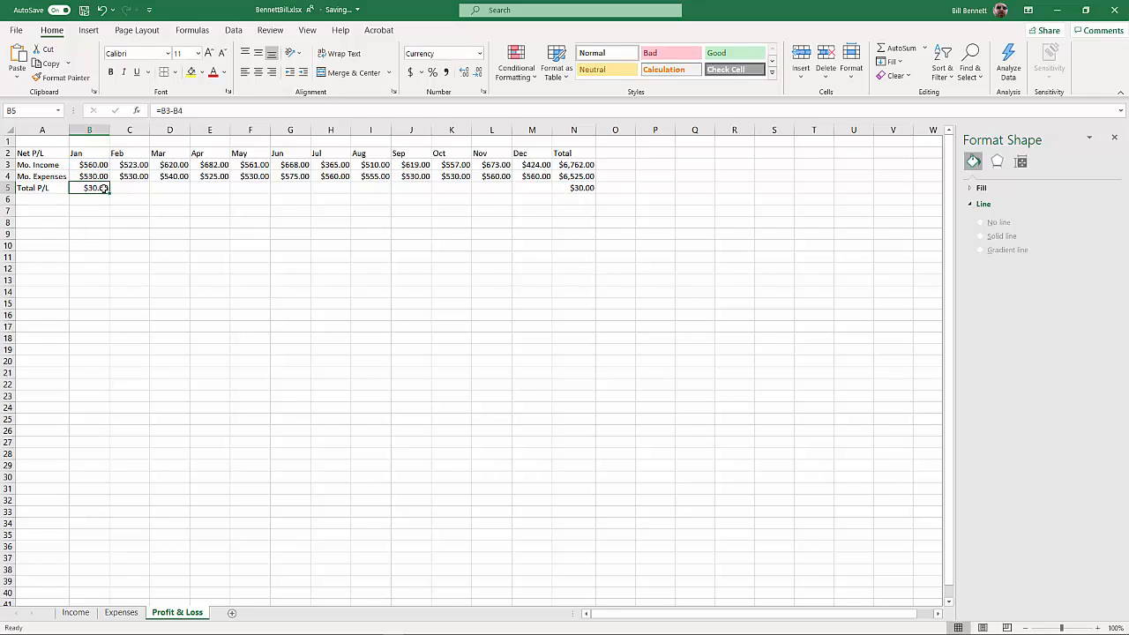
drag(110, 191, 544, 189)
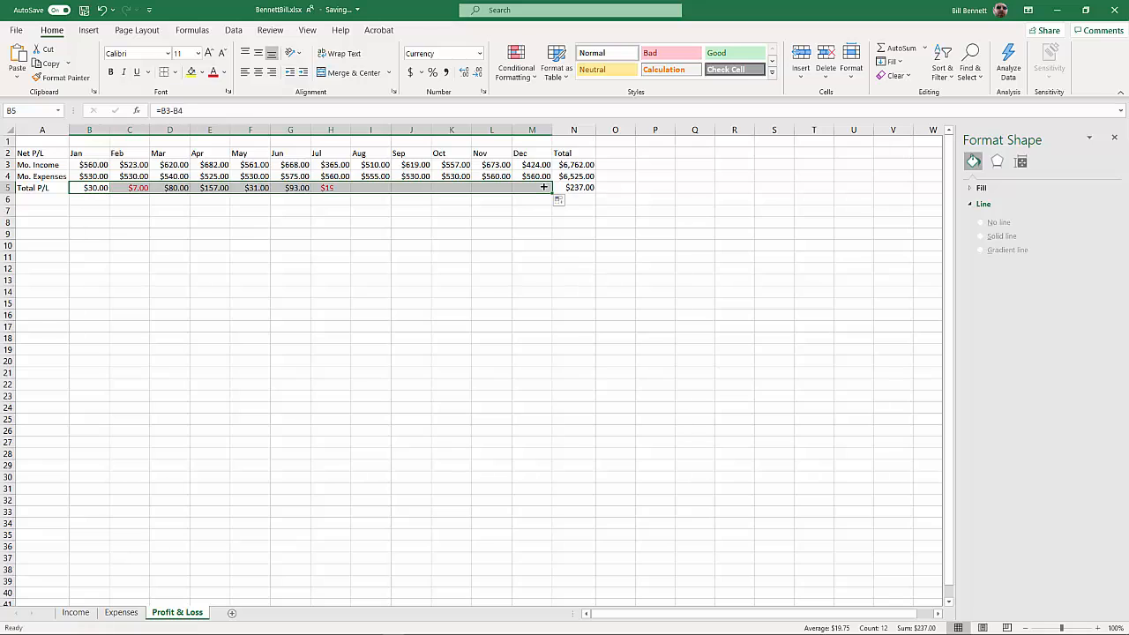
click(138, 212)
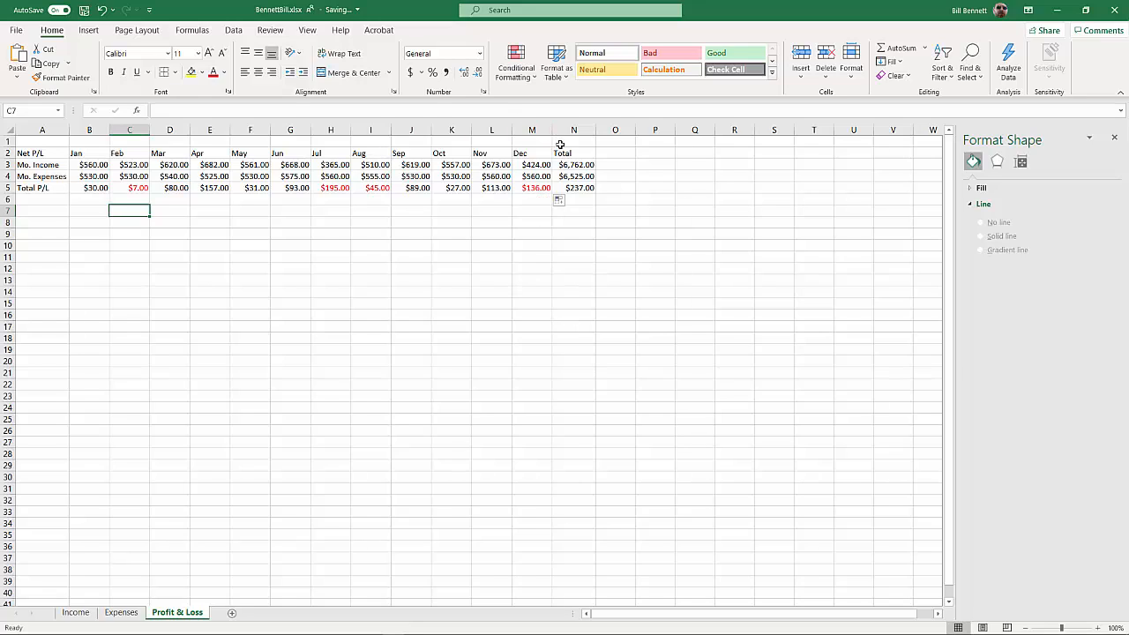
Merge and center A1:N1 and enter the title "Net Profit and Loss"
drag(557, 142, 42, 142)
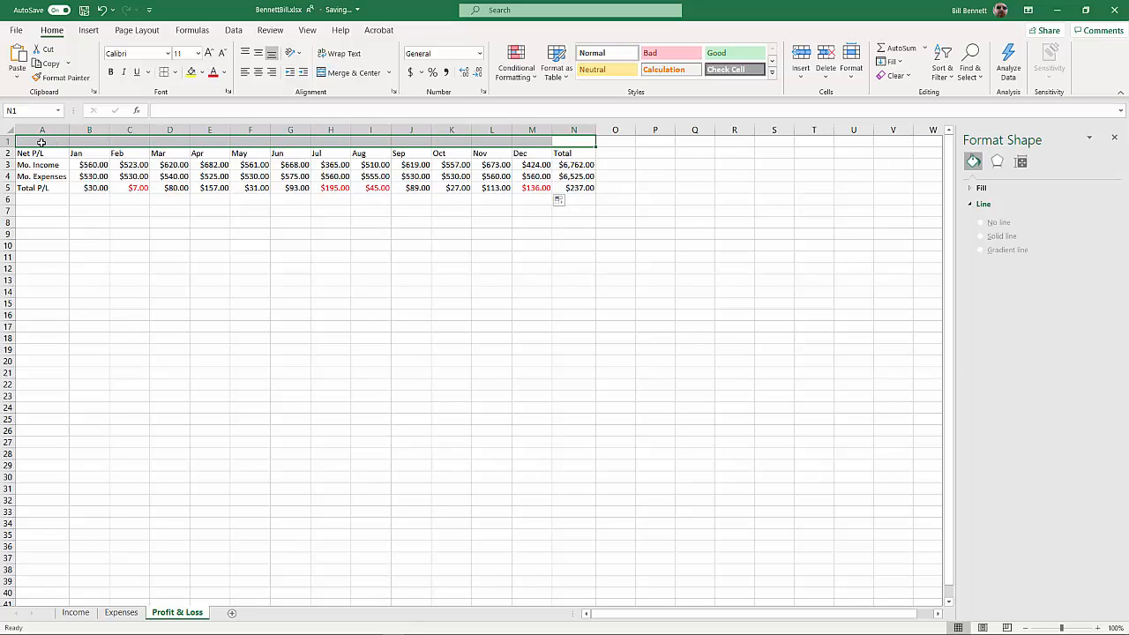
click(329, 74)
text(Net)
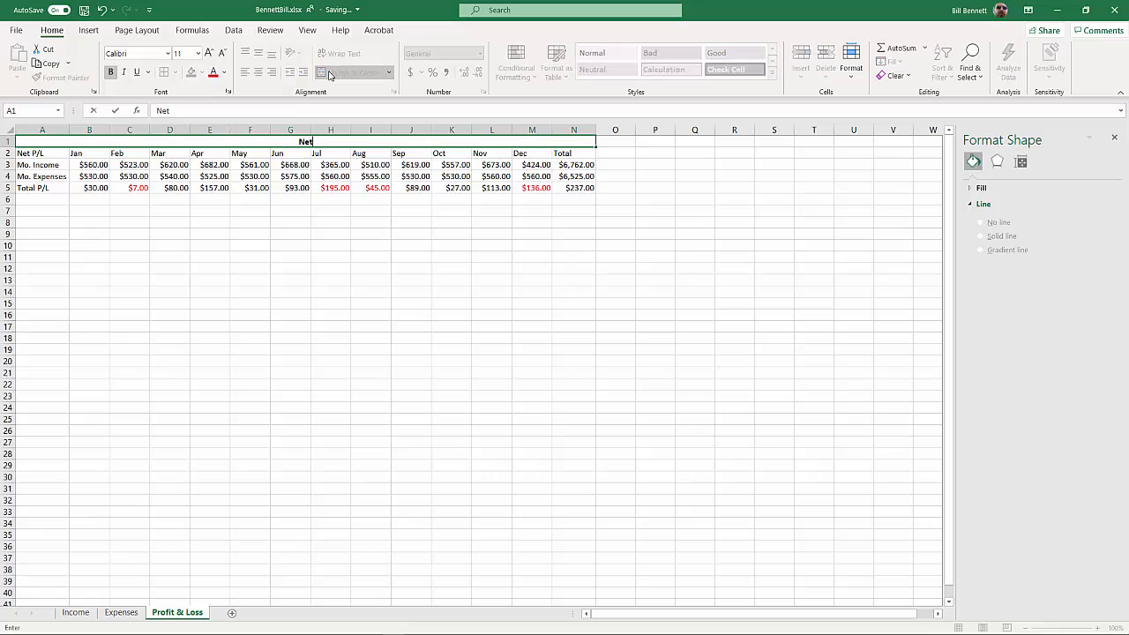
text( Profit and Loss)
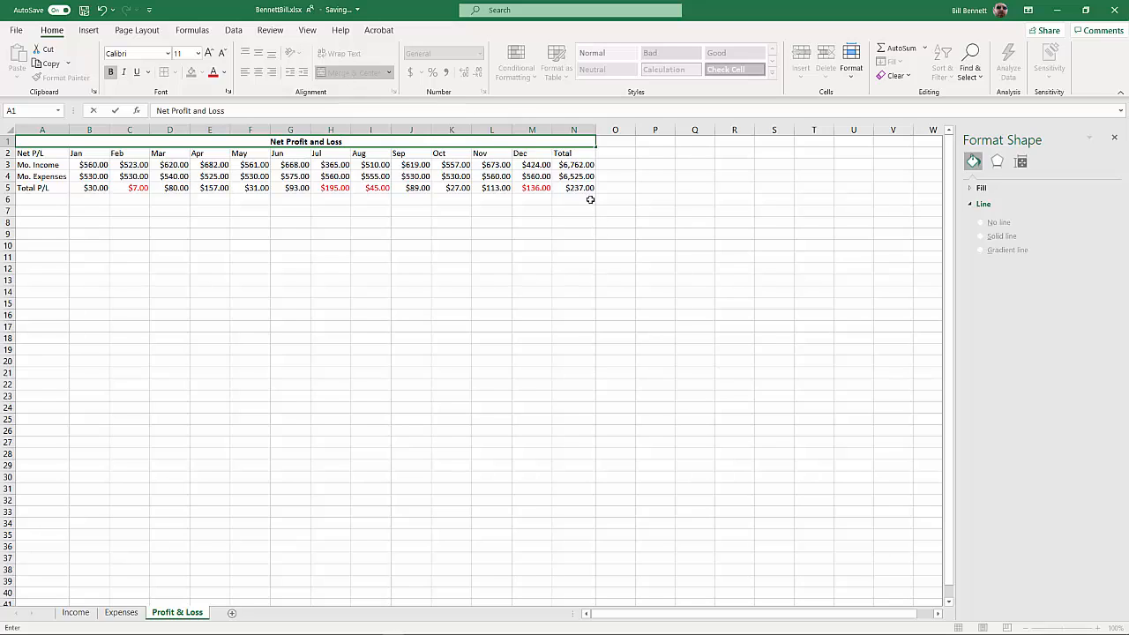
Bold the month headings in row 2 and the row labels in A3:A5
drag(573, 156, 39, 188)
click(40, 168)
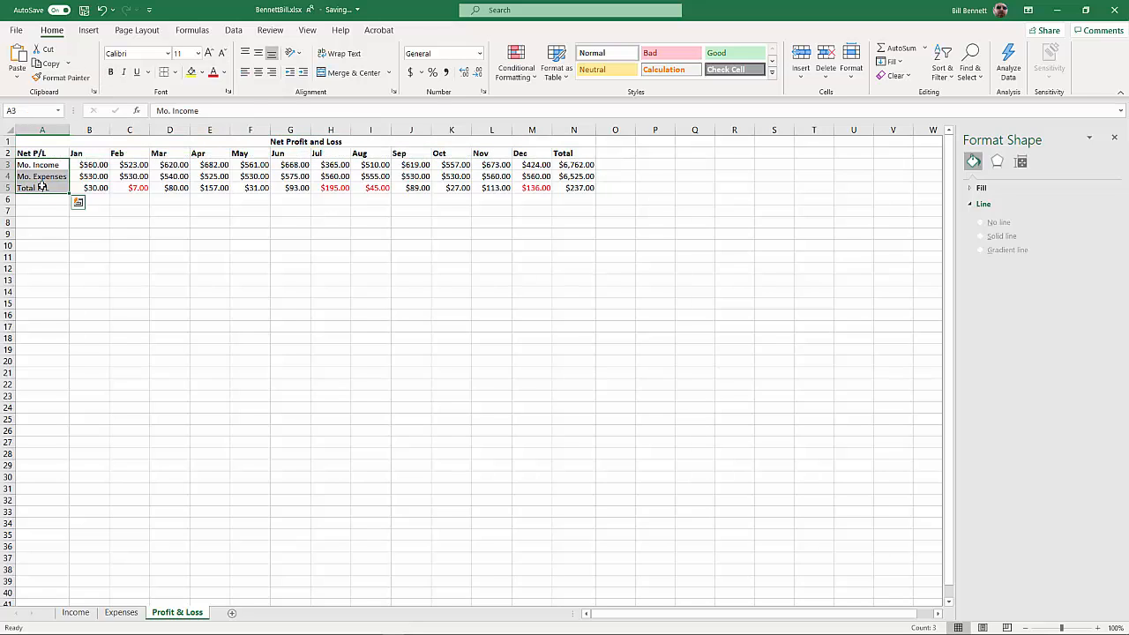
click(110, 72)
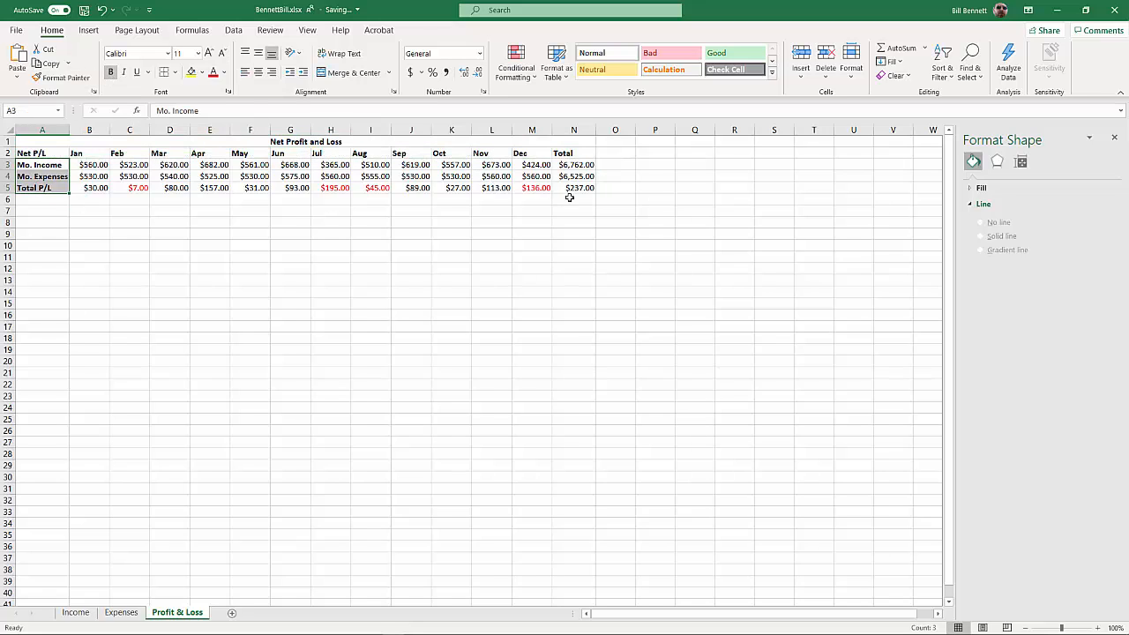
Apply All Borders to the profit and loss table in A2:N5
drag(571, 187, 50, 155)
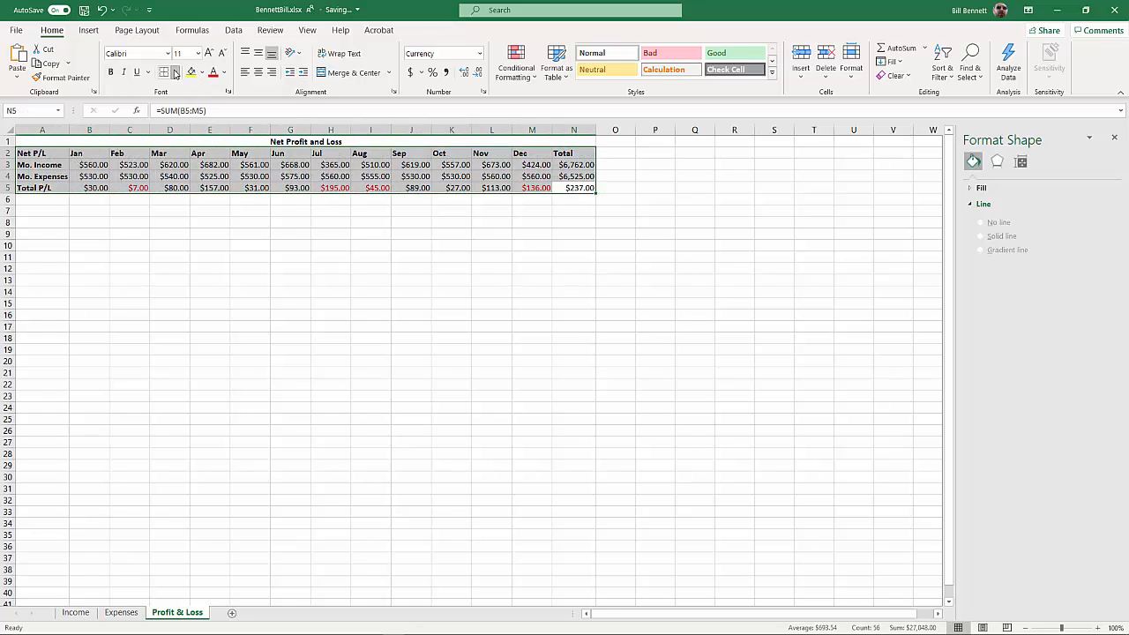
click(175, 73)
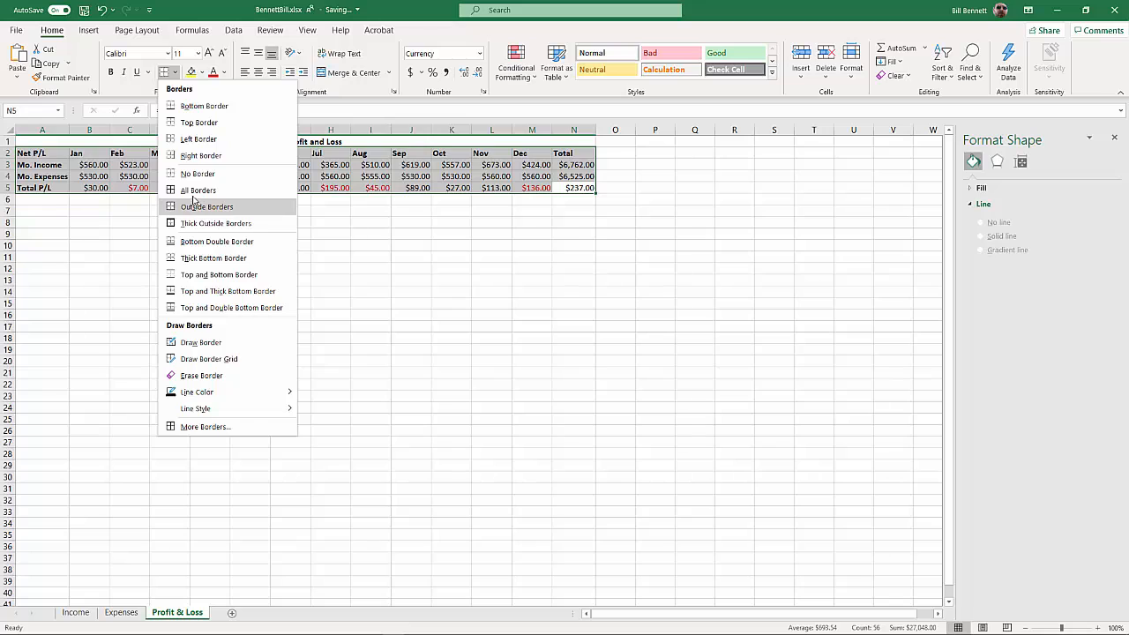
click(195, 190)
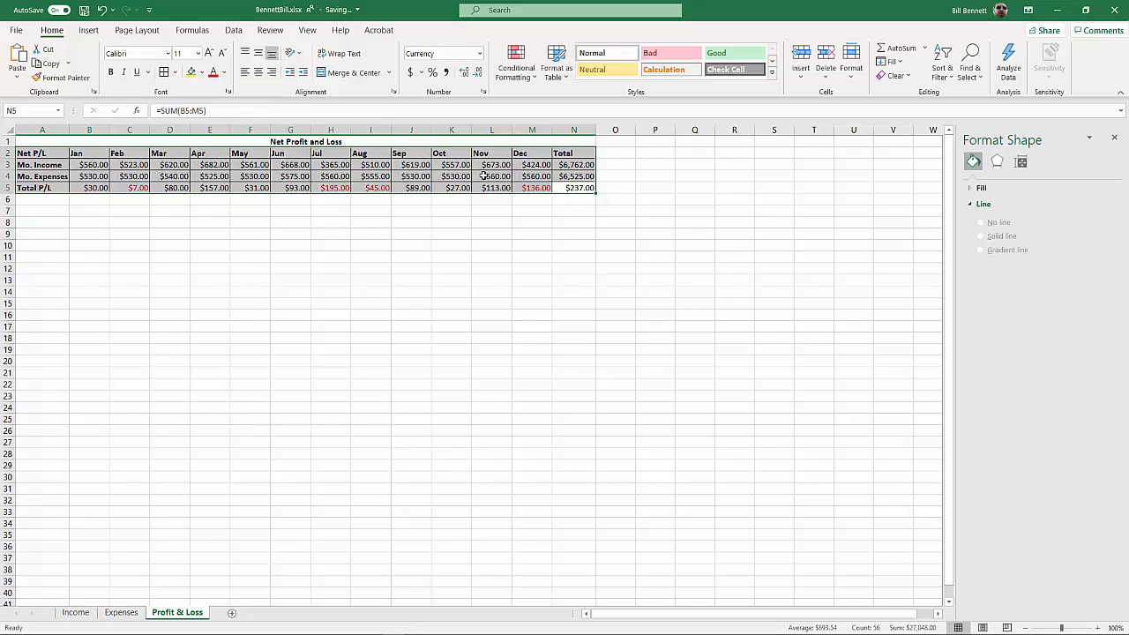
Apply a Top and Double Bottom Border to A2:N4 to set off the Total P/L row
drag(566, 179, 53, 152)
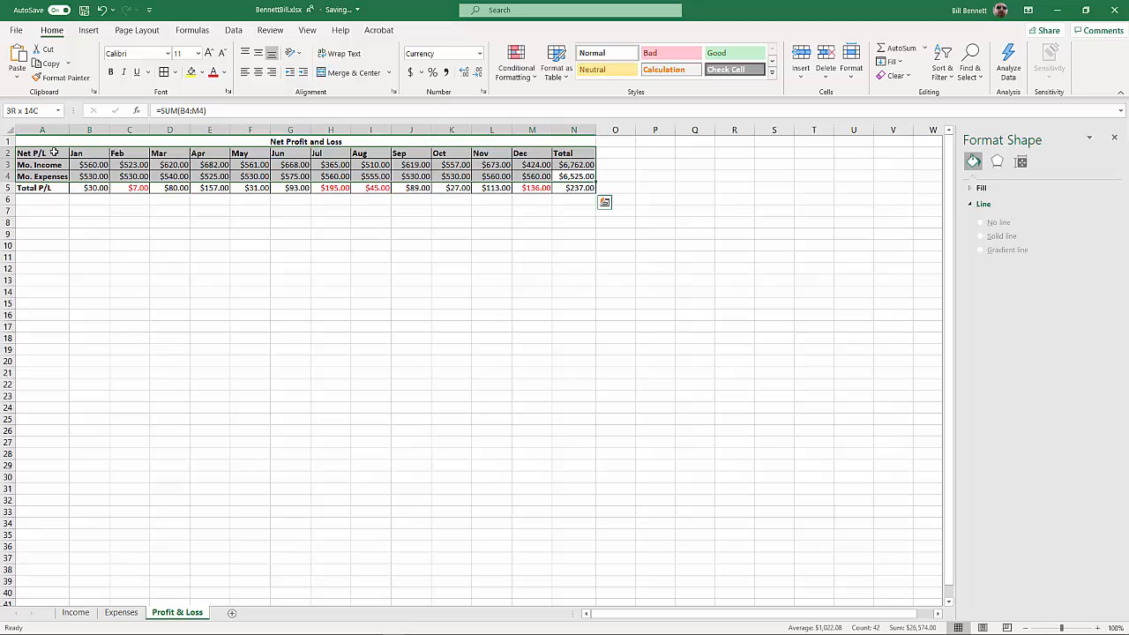
click(176, 72)
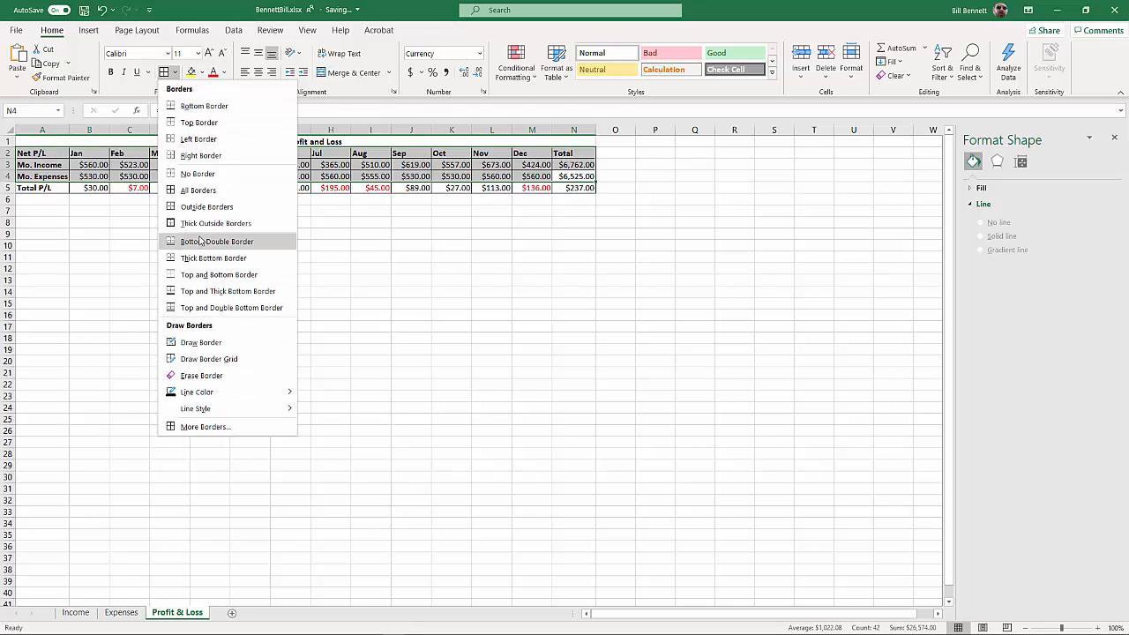
click(225, 308)
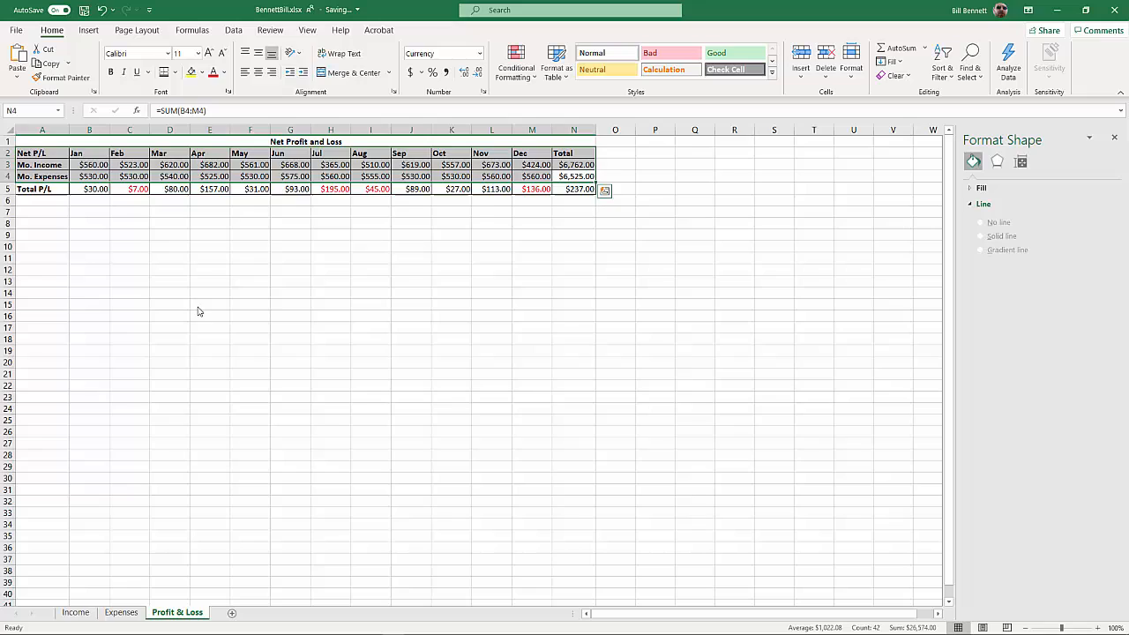
click(313, 279)
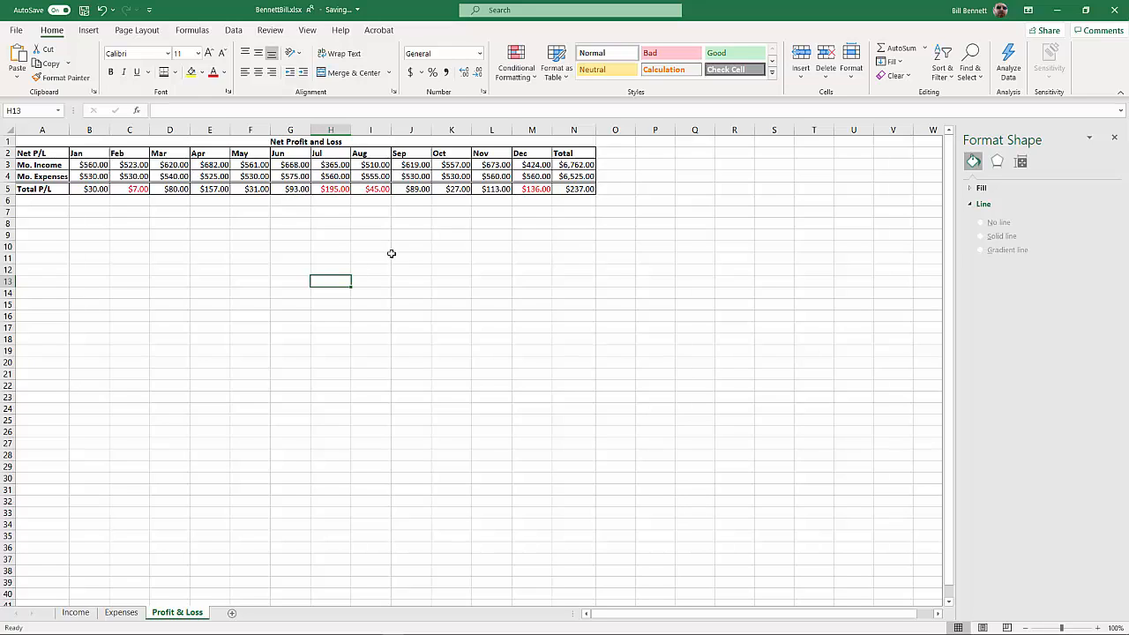
click(537, 190)
drag(537, 190, 42, 152)
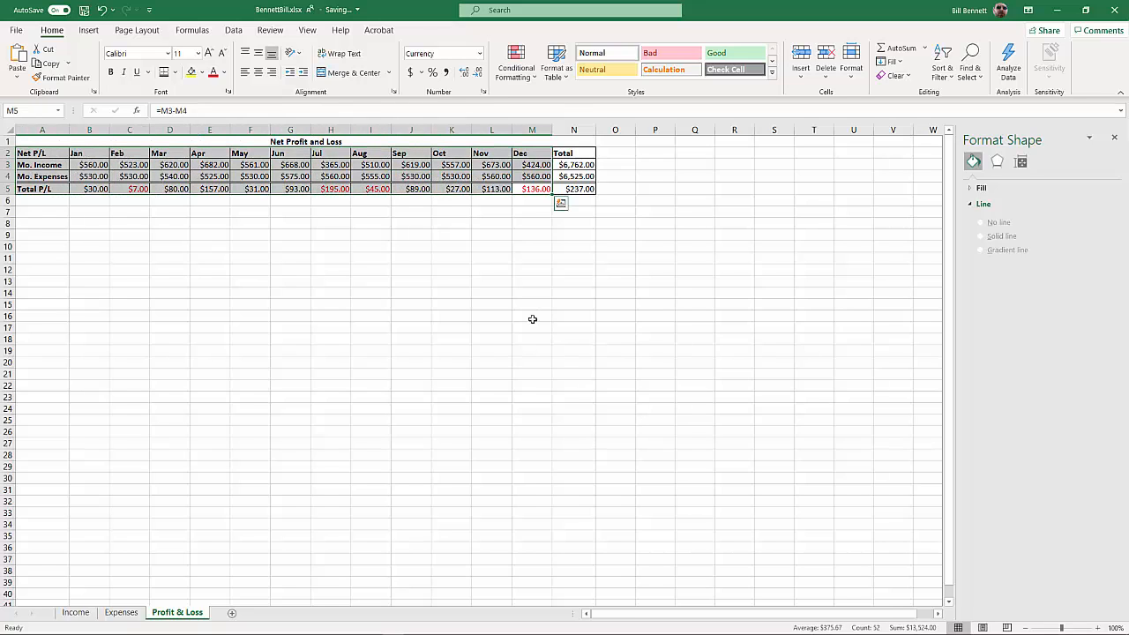
click(514, 289)
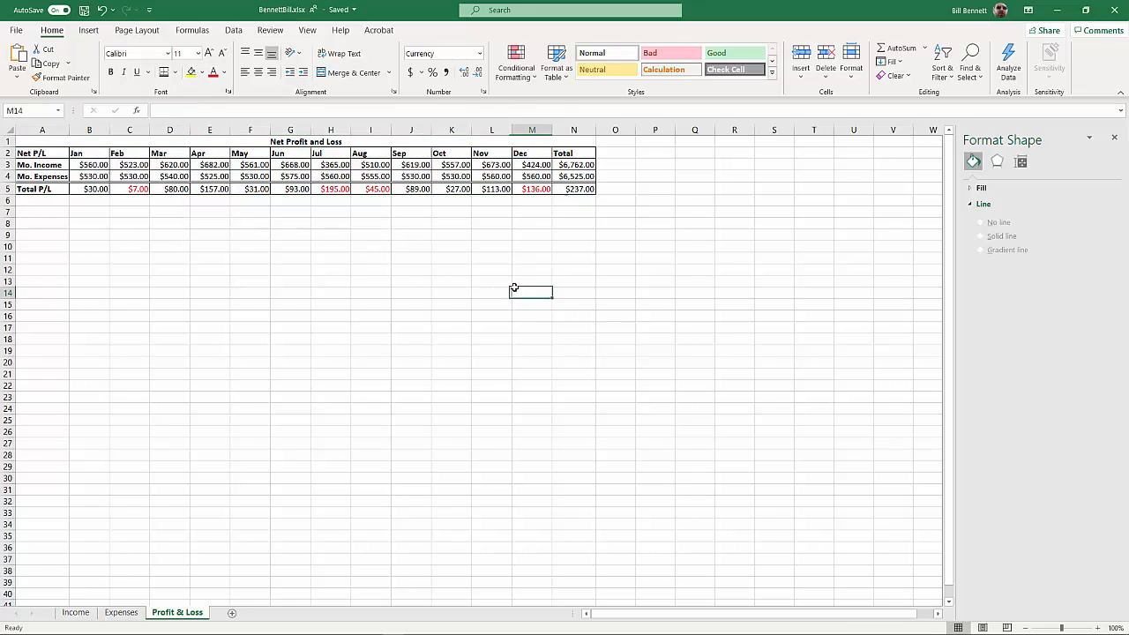
Center the month and Total headings in B2:N2
drag(574, 156, 91, 154)
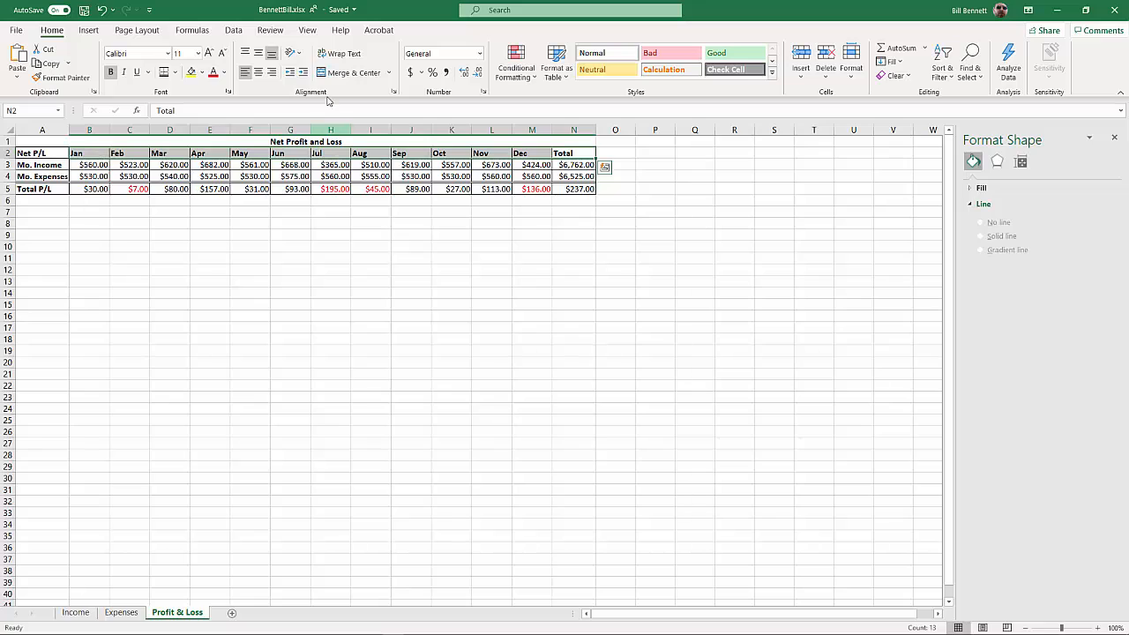
click(258, 72)
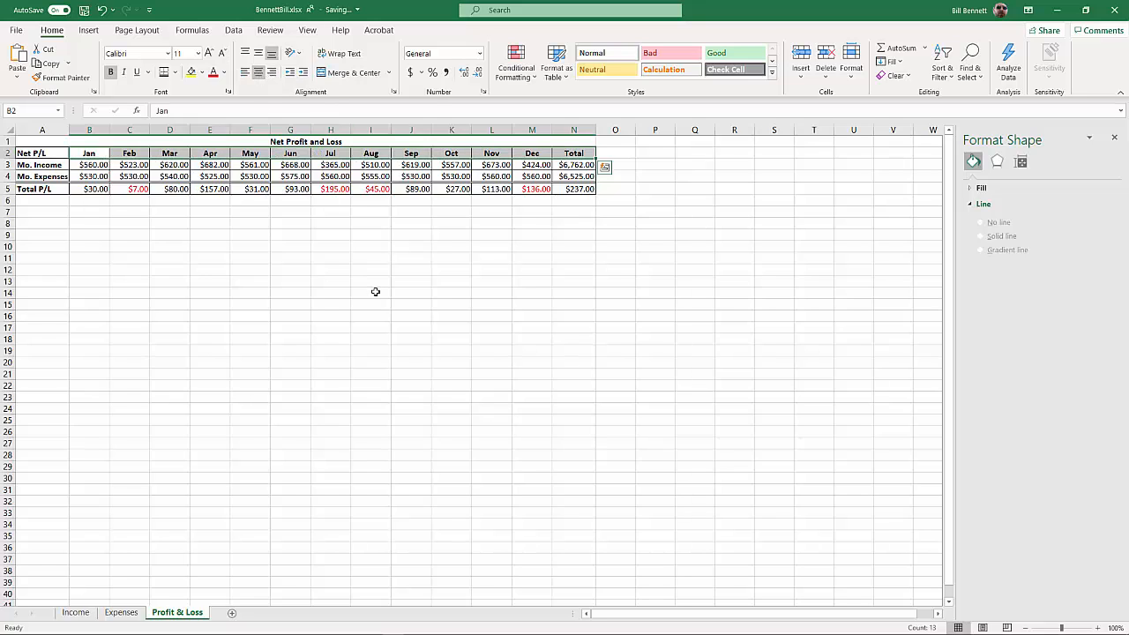
click(374, 292)
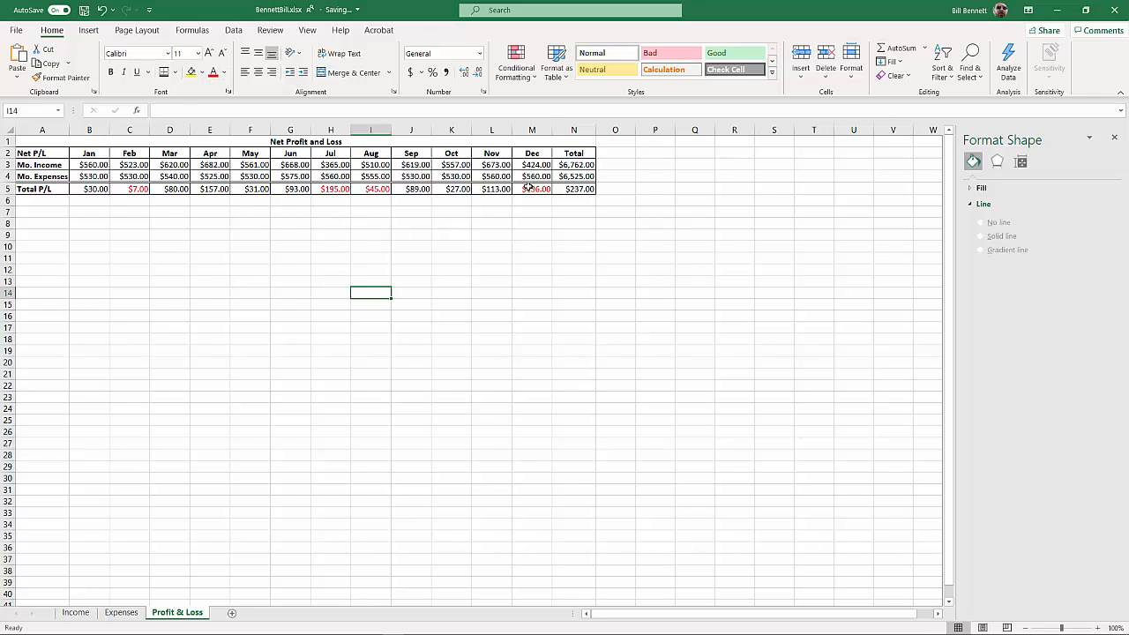
Insert a 2-D Line chart from A2:M5, leaving out the Total column, and place it just below the table
drag(534, 189, 53, 154)
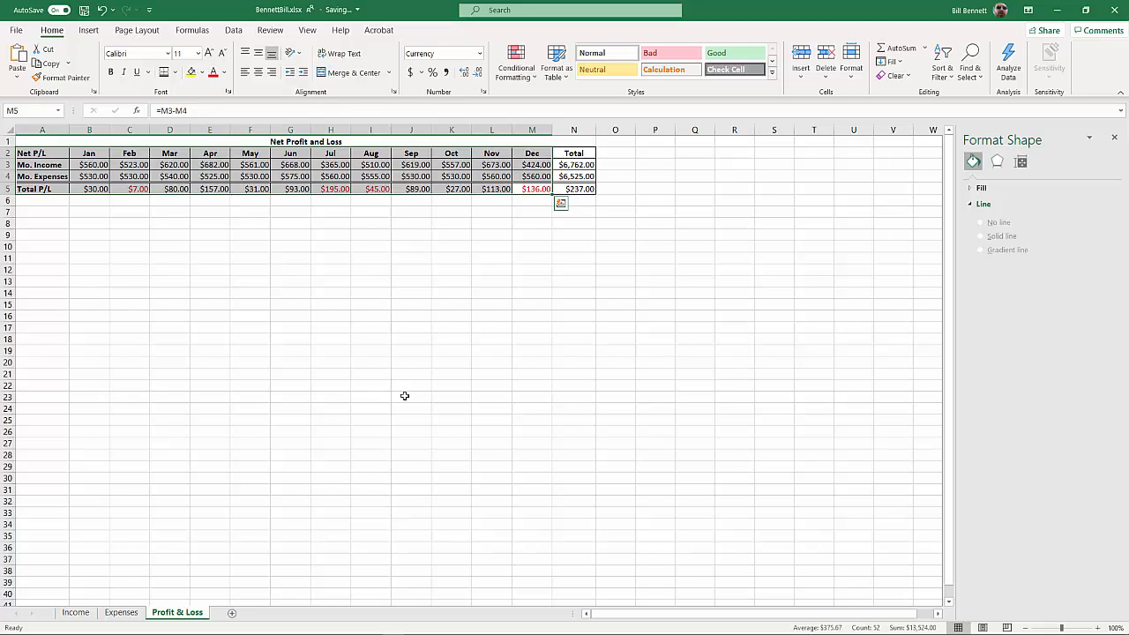
click(87, 30)
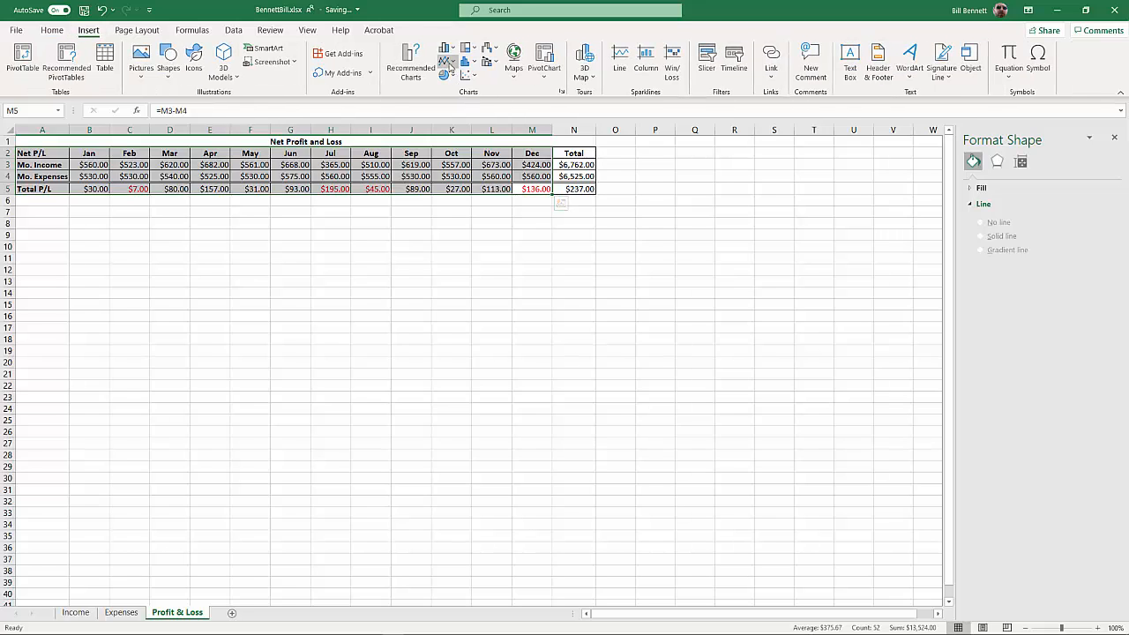
click(450, 64)
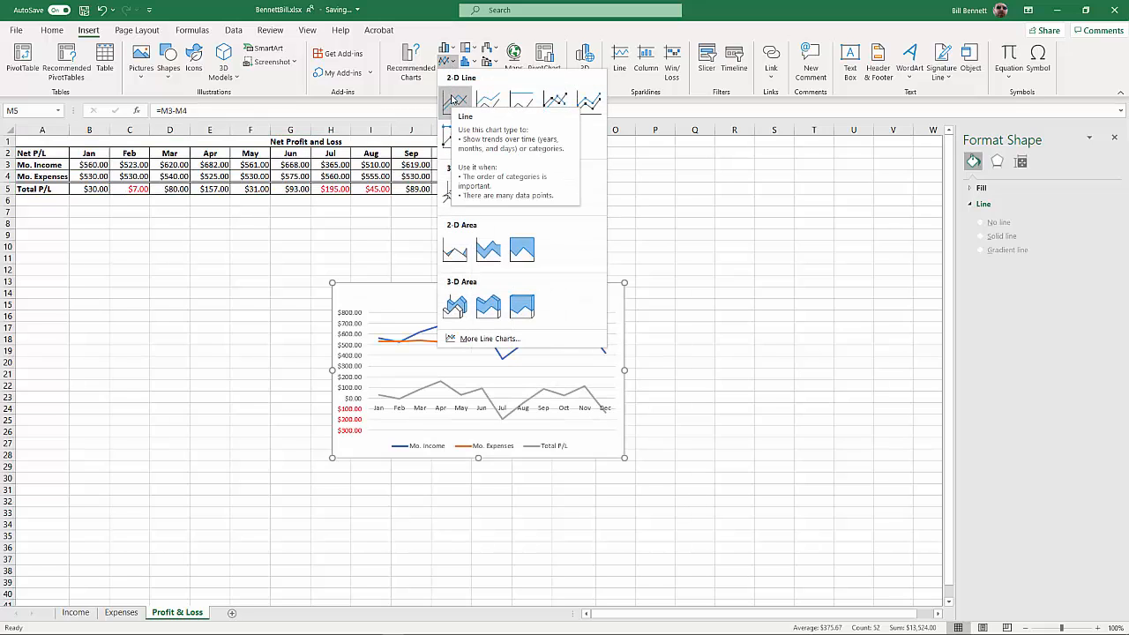
click(454, 100)
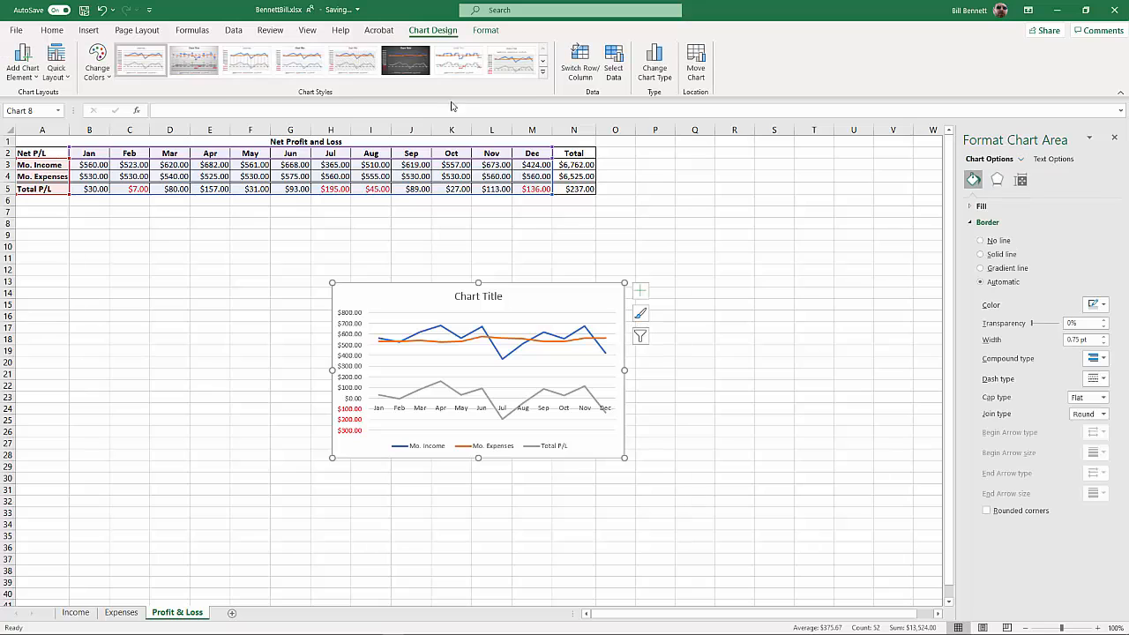
drag(537, 292, 369, 225)
Replace the line chart's placeholder title with "Profit & Loss"
click(332, 222)
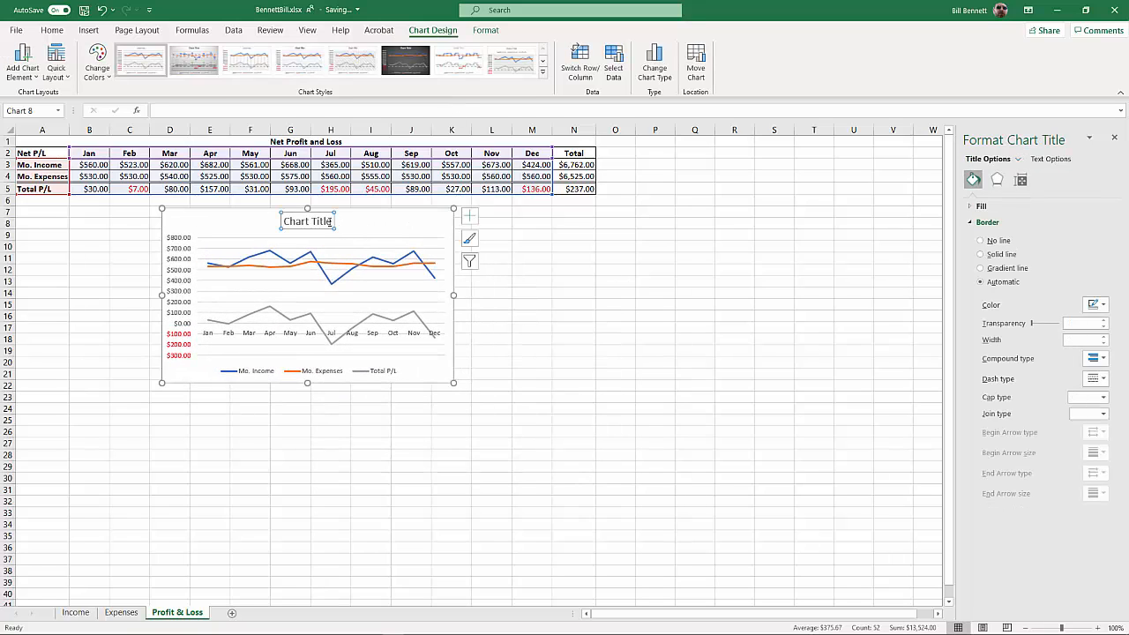
drag(333, 221, 285, 220)
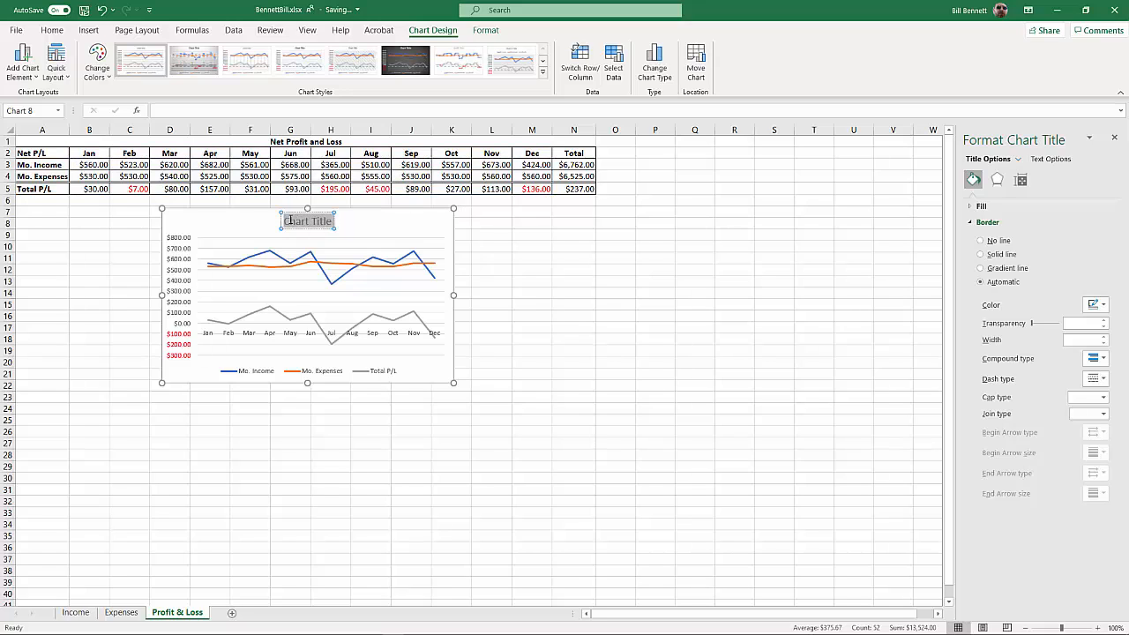
text(Prof)
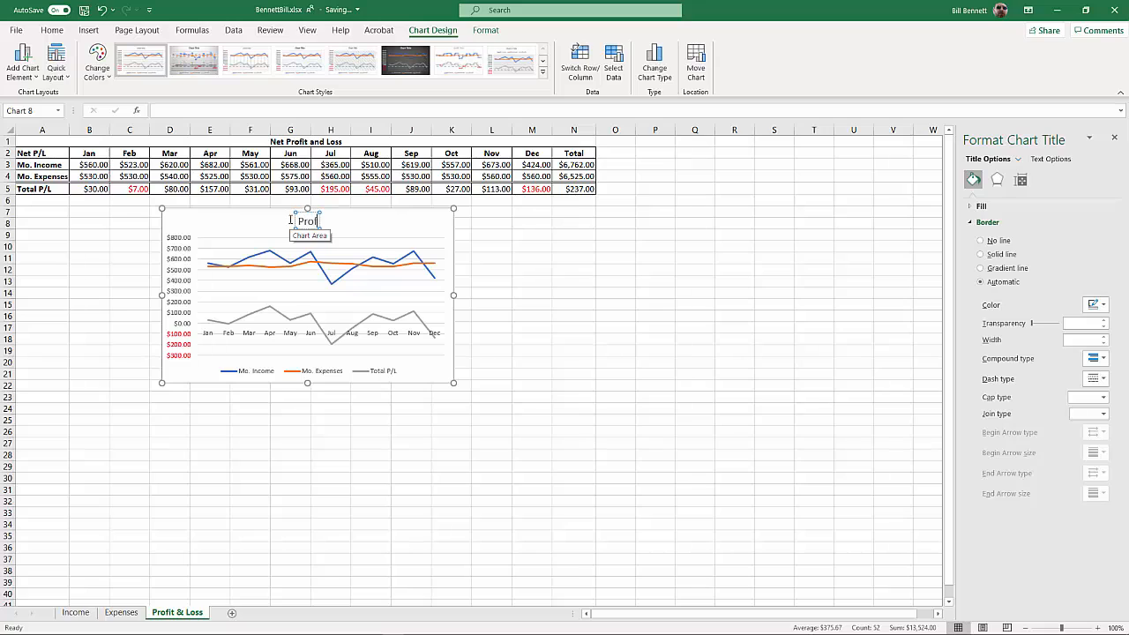
text(it & Losss)
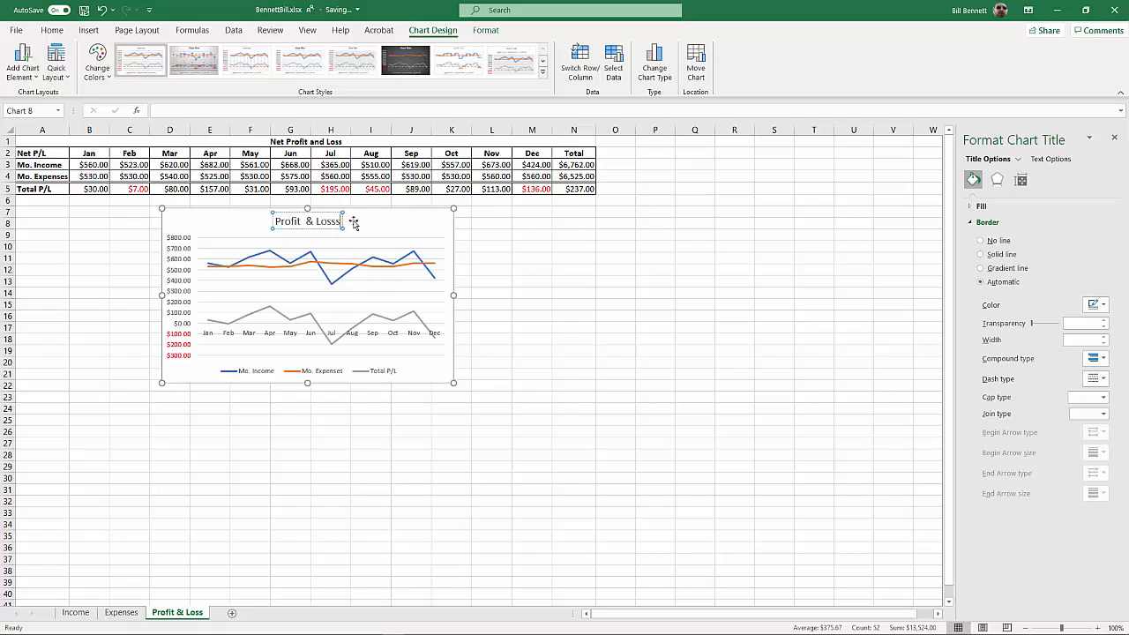
key(BackSpace)
click(554, 257)
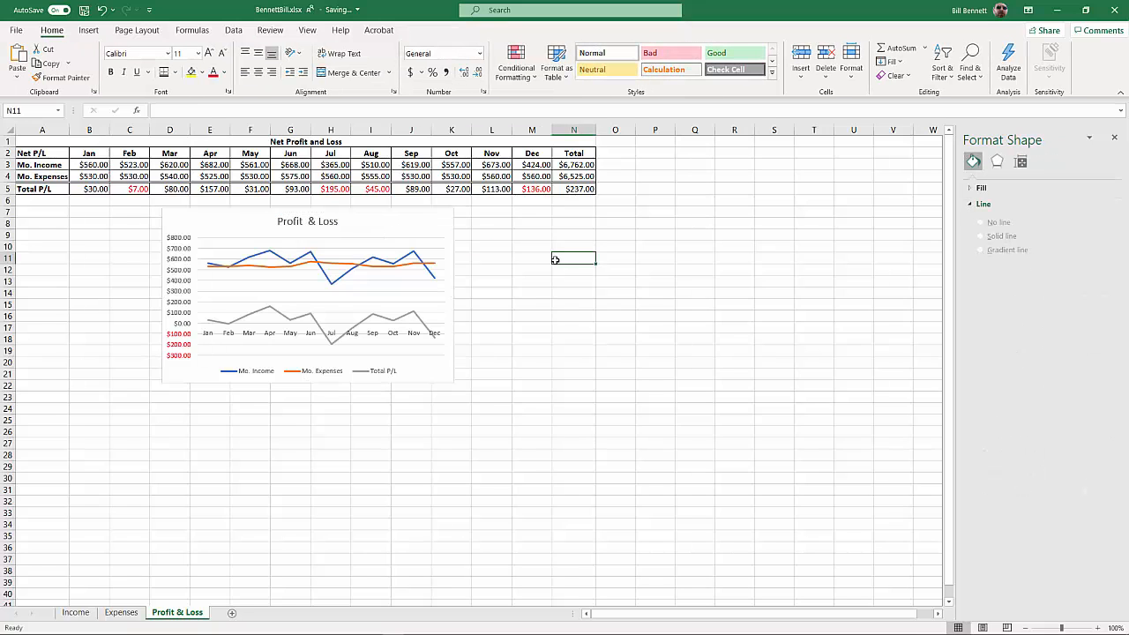
Enlarge the Profit & Loss chart so it spans roughly columns C to K and rows 7 to 23
click(419, 225)
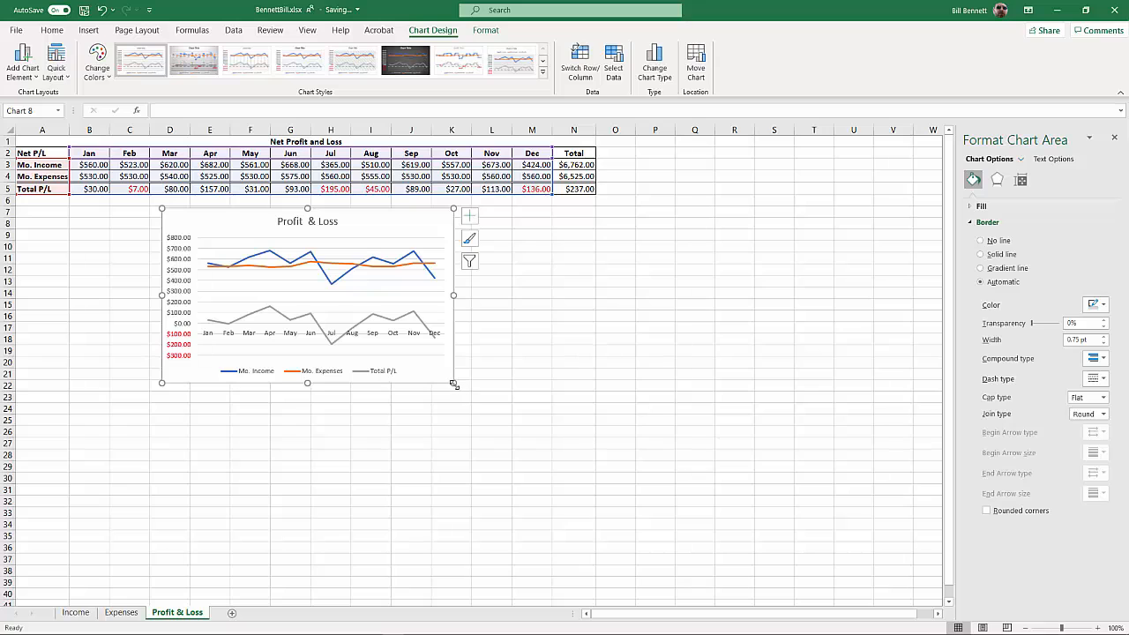
drag(454, 384, 471, 397)
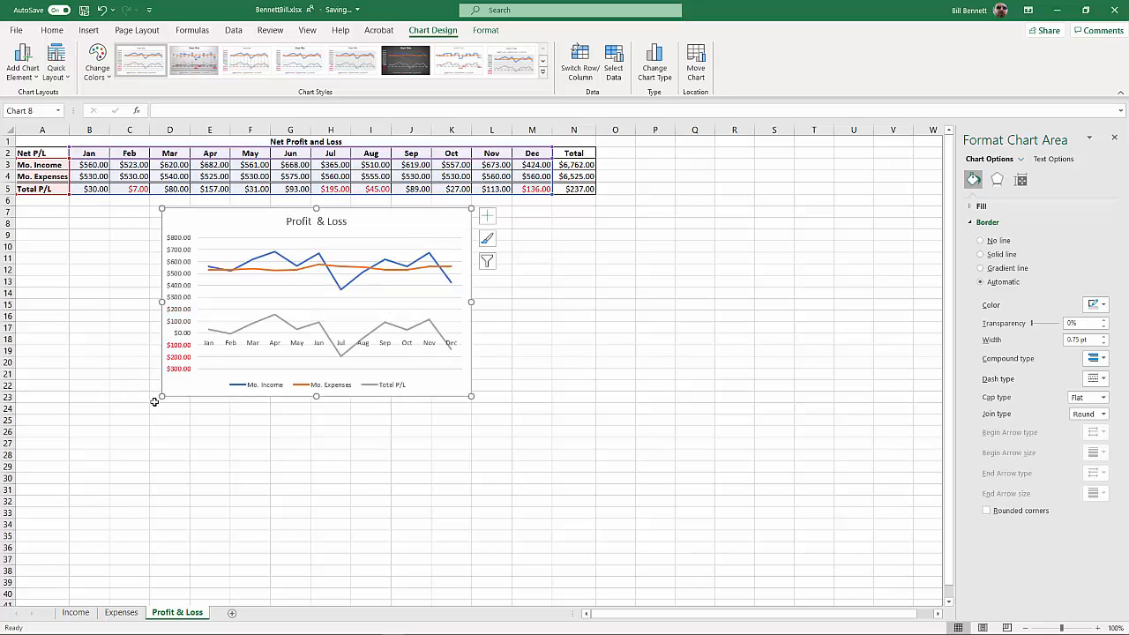
drag(159, 397, 108, 397)
click(456, 455)
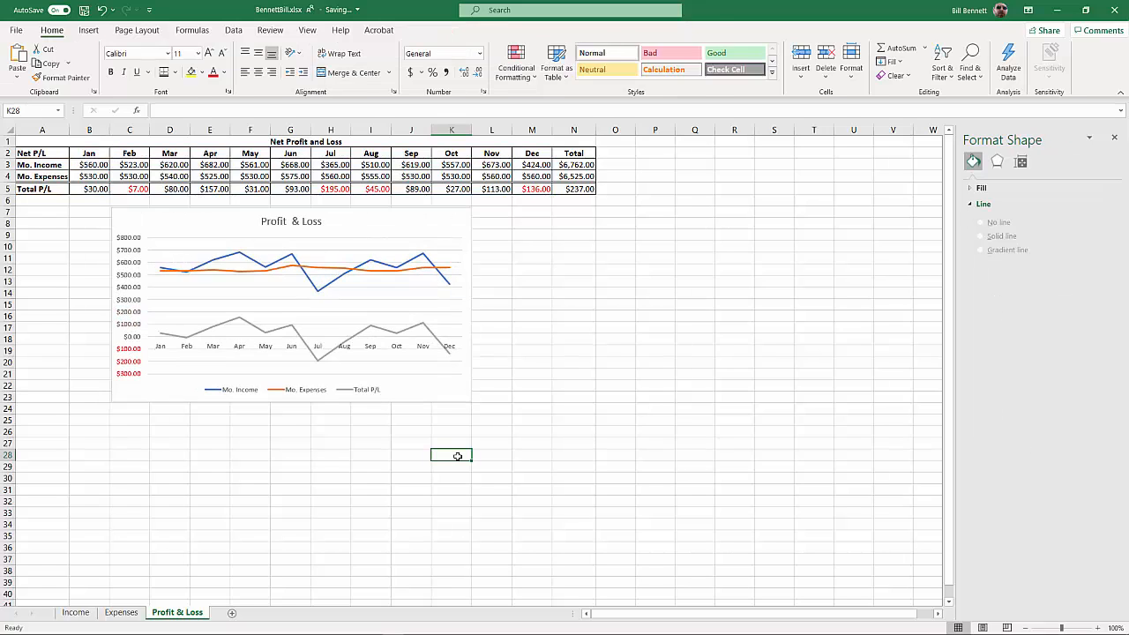